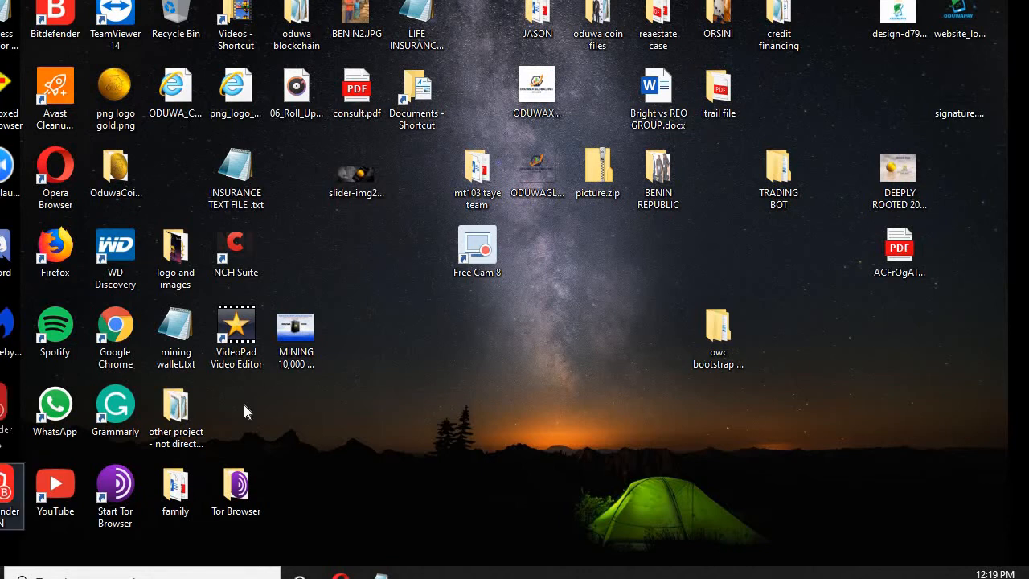
# Launch Google Chrome from the desktop and load the Oduwa Coin Web Wallet site at oduwacoin.io.
pyautogui.doubleClick(122, 322)
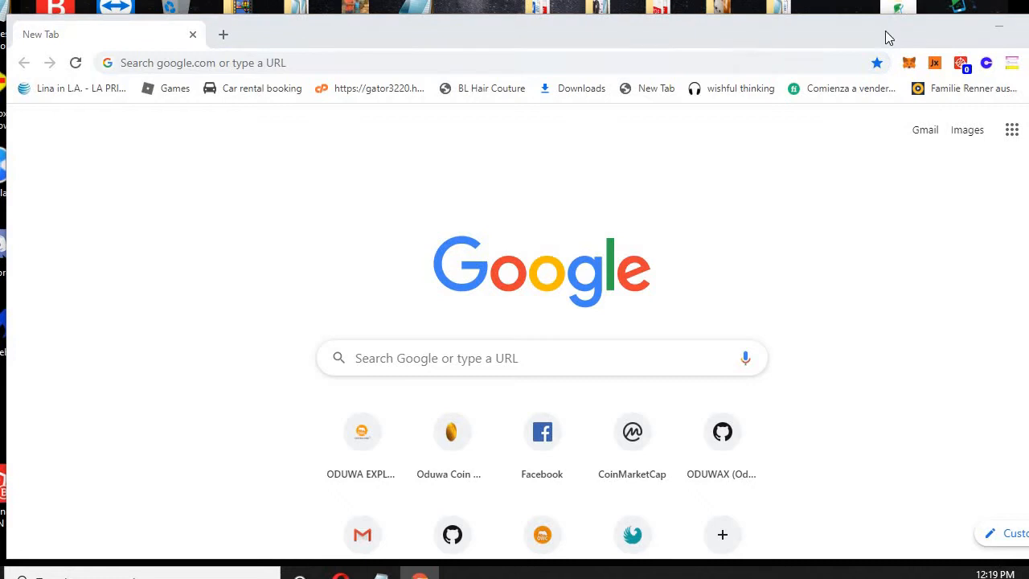
pyautogui.click(406, 365)
pyautogui.click(291, 60)
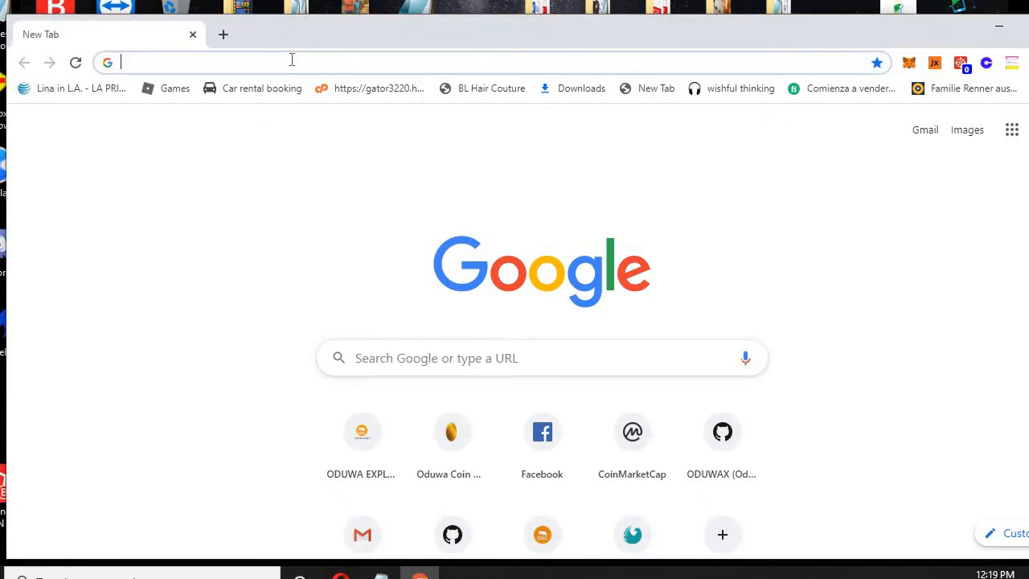
pyautogui.write('oduwa')
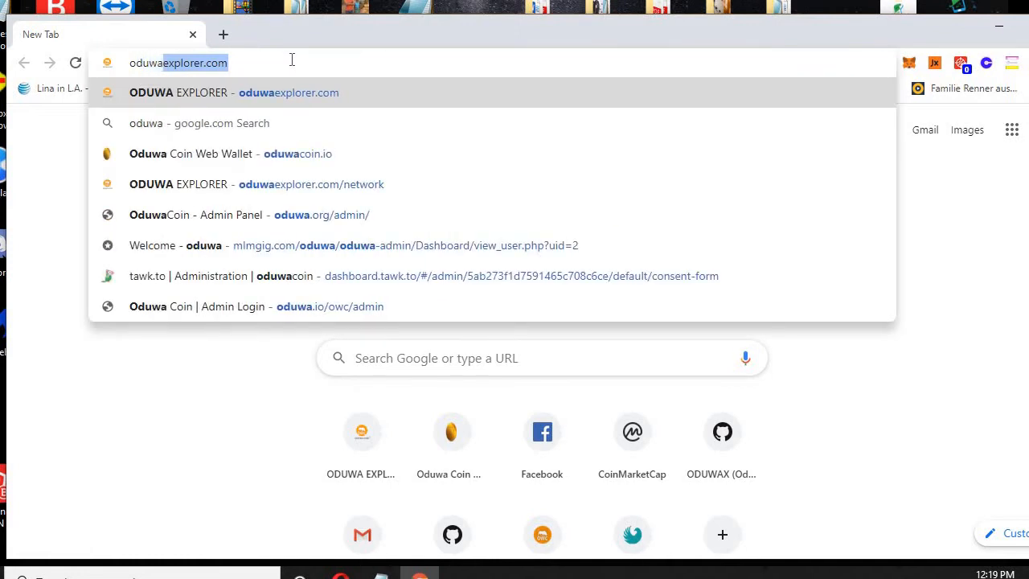
pyautogui.write('coin')
pyautogui.press('Return')
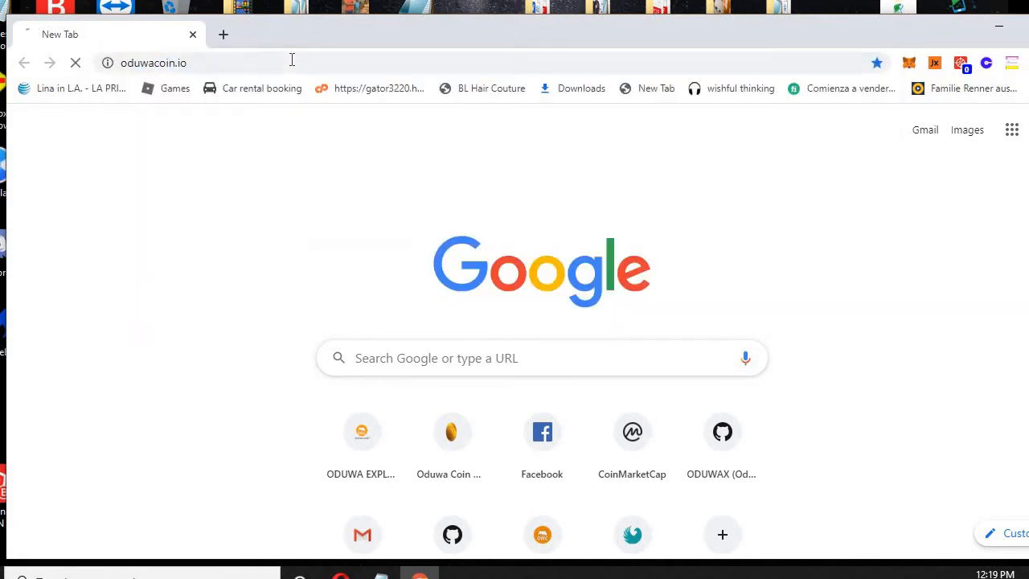
# Open oduwaexplorer.com in a new browser tab and look over the coin's market data and block count.
pyautogui.click(223, 34)
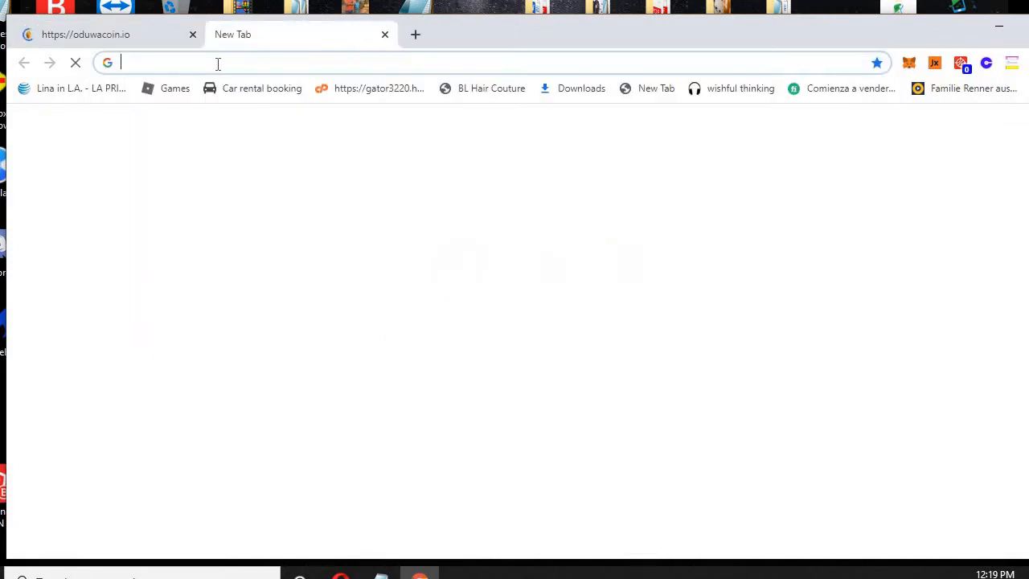
pyautogui.write('oduwa')
pyautogui.press('Return')
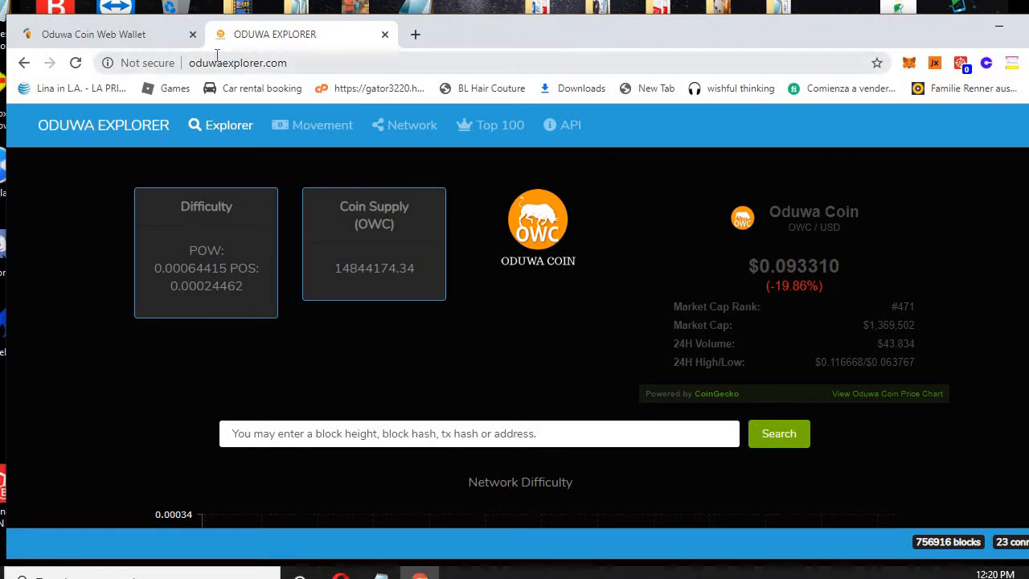
pyautogui.moveTo(788, 375); pyautogui.dragTo(878, 294)
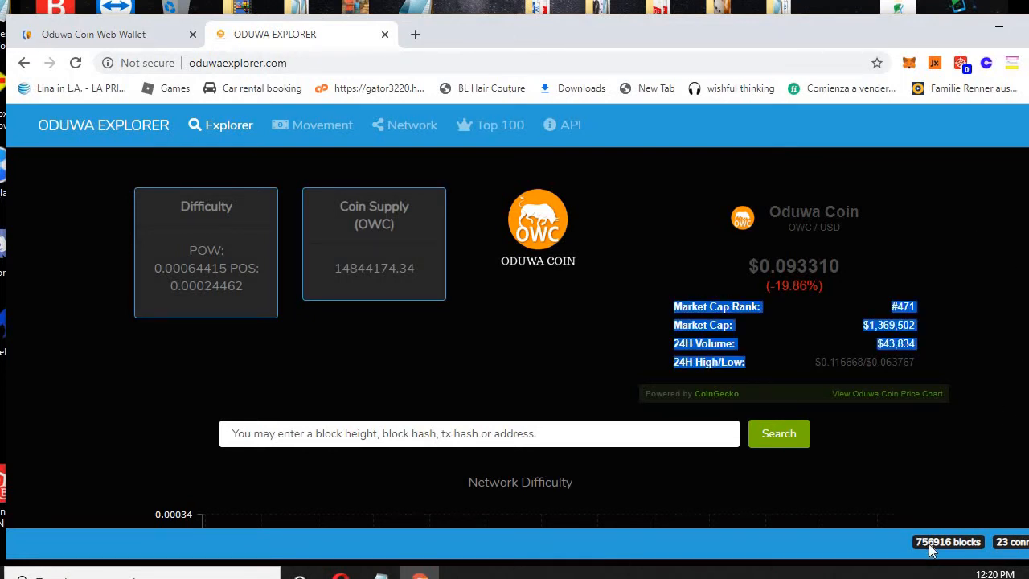
pyautogui.click(964, 540)
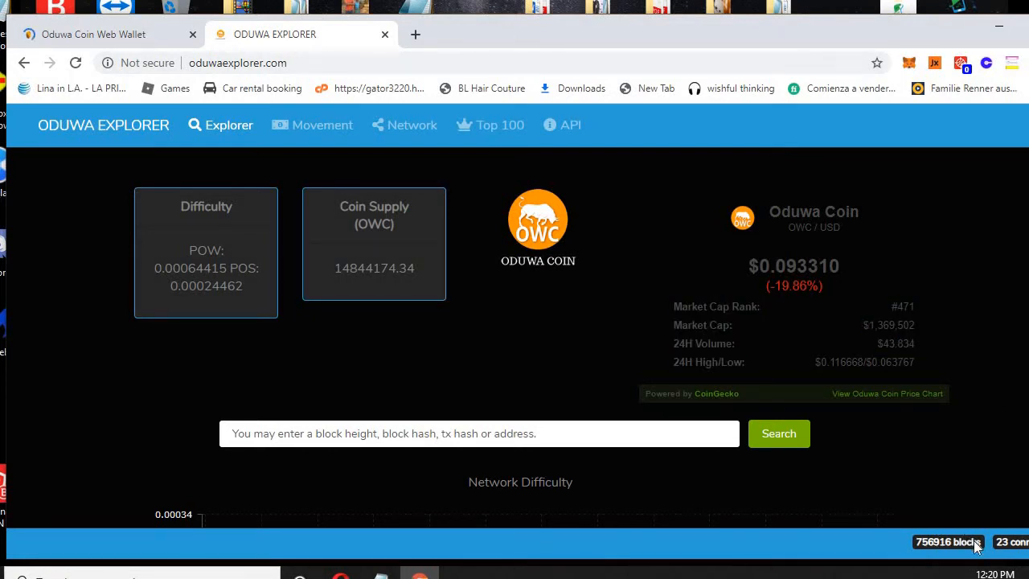
pyautogui.moveTo(711, 393); pyautogui.dragTo(739, 394)
pyautogui.moveTo(592, 34)
pyautogui.mouseDown()
pyautogui.moveTo(602, 16)
pyautogui.moveTo(582, 16)
pyautogui.mouseUp()
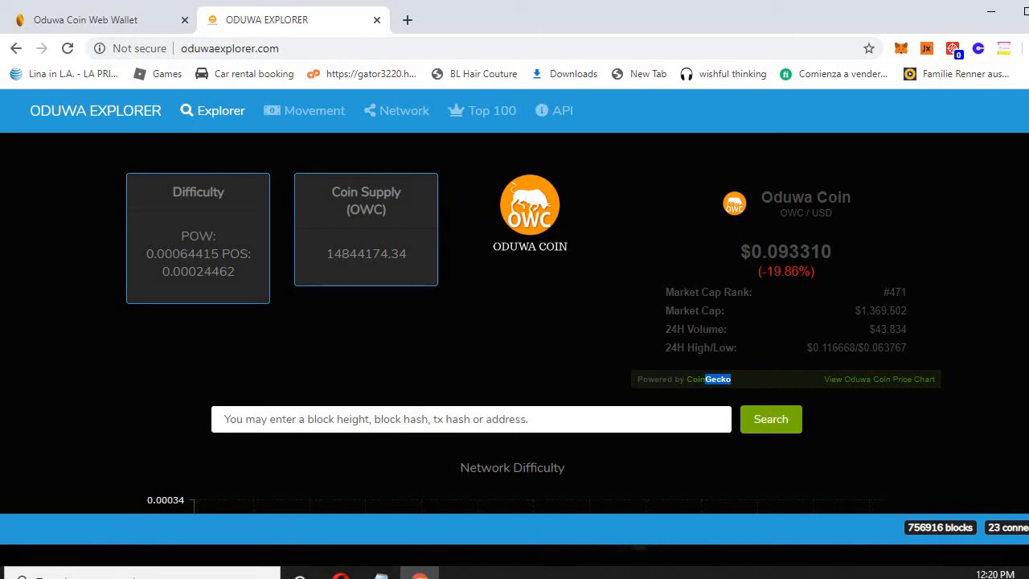
# Open the explorer's Movement page and review the timestamps, transaction IDs and amounts of the latest transactions.
pyautogui.click(278, 113)
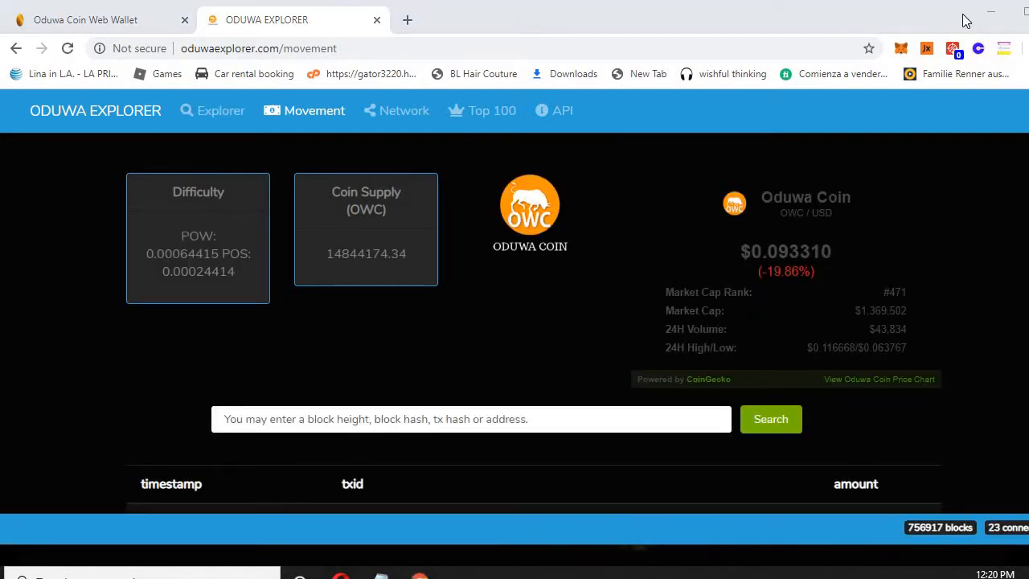
pyautogui.moveTo(740, 251); pyautogui.dragTo(907, 293)
pyautogui.moveTo(898, 12); pyautogui.dragTo(829, 22)
pyautogui.scroll(-7, 992, 452)
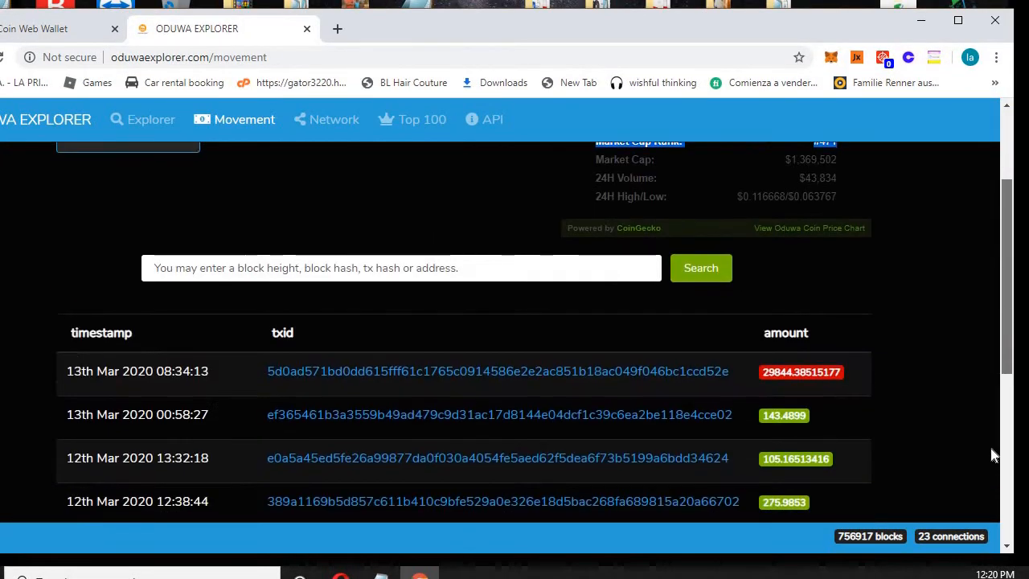
pyautogui.scroll(4, 991, 322)
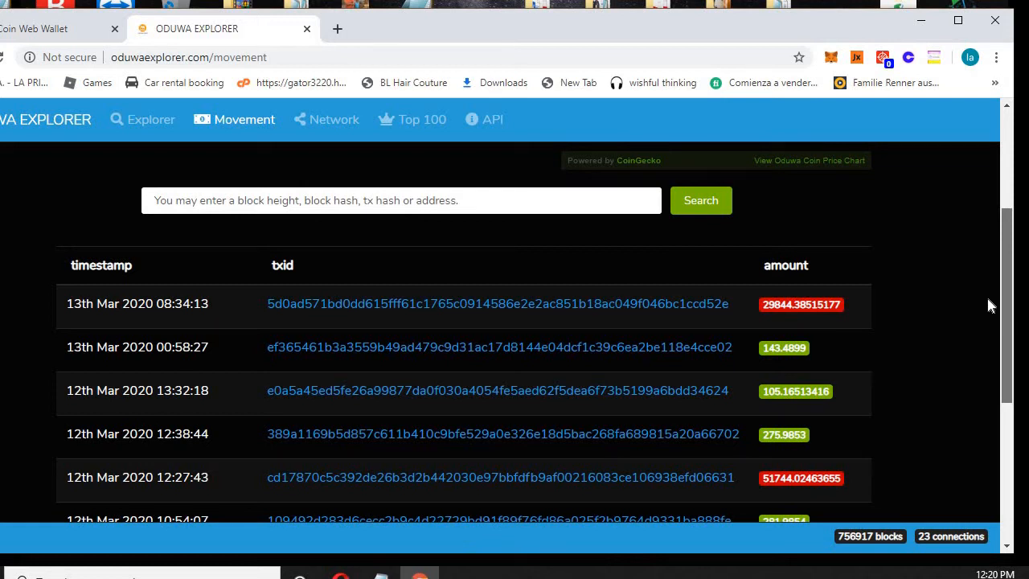
pyautogui.scroll(-2, 988, 297)
pyautogui.moveTo(968, 176); pyautogui.dragTo(466, 144)
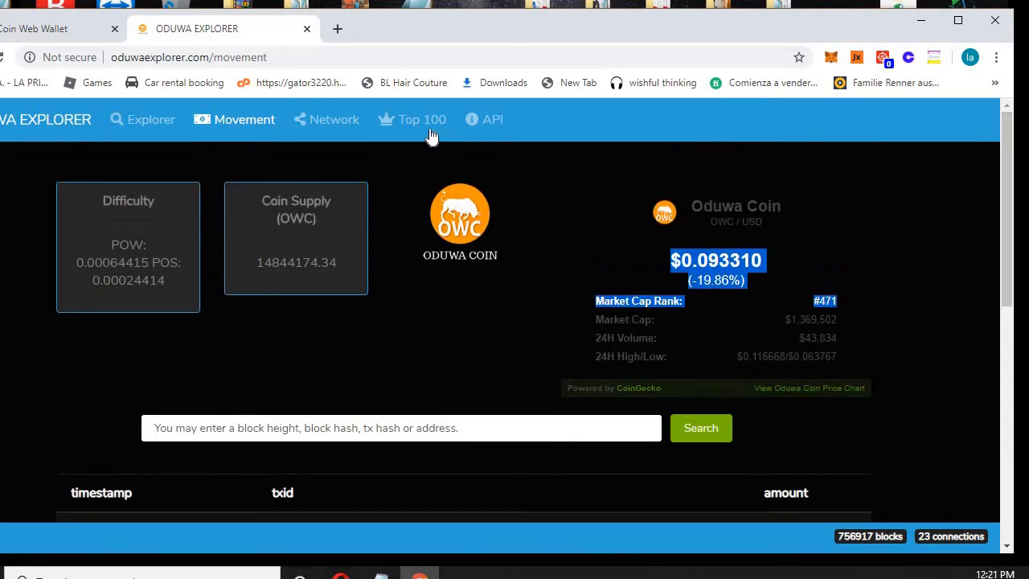
# Open the explorer's Top 100 page and review the current balances and the wealth distribution.
pyautogui.click(418, 123)
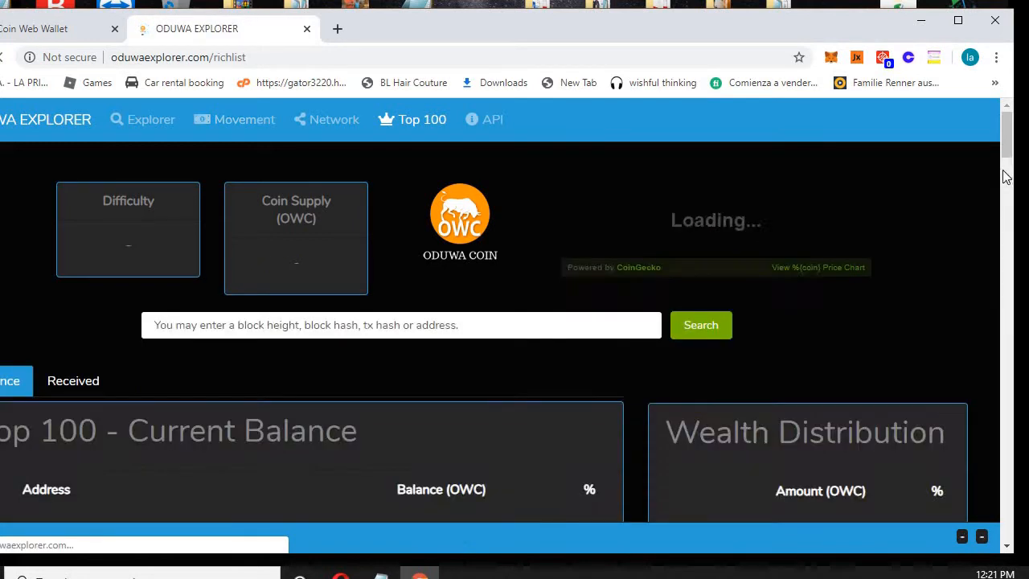
pyautogui.scroll(-5, 1012, 185)
pyautogui.moveTo(1016, 171); pyautogui.dragTo(983, 179)
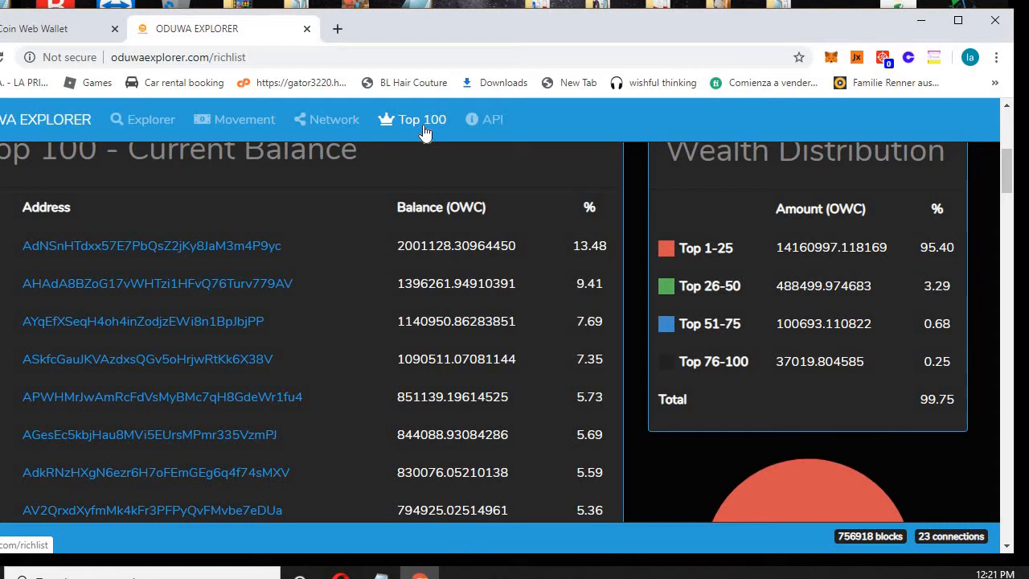
# Switch back to the Oduwa Coin Web Wallet page and reposition the browser window so its page scrollbar is visible.
pyautogui.click(37, 26)
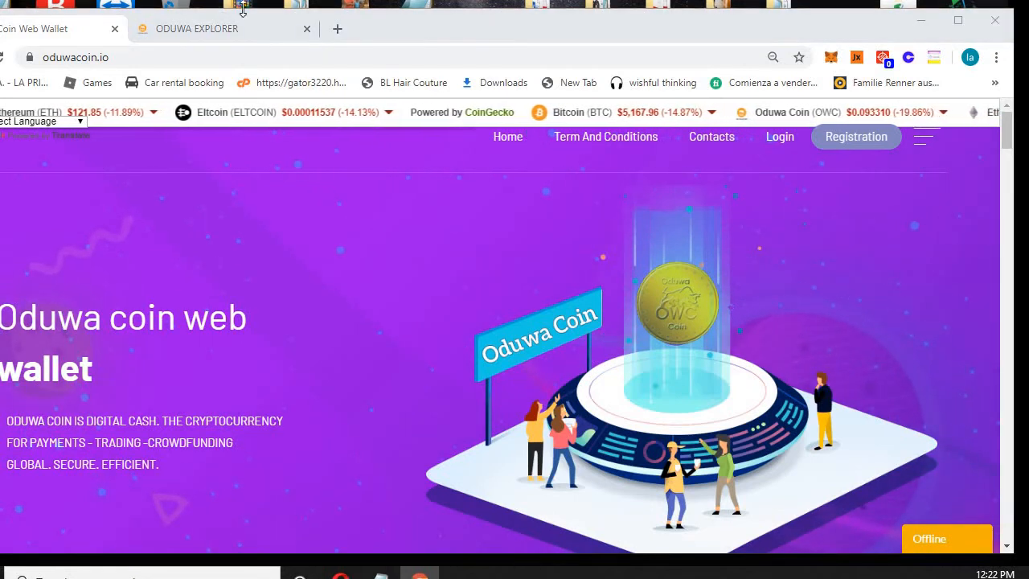
pyautogui.moveTo(430, 23); pyautogui.dragTo(491, 11)
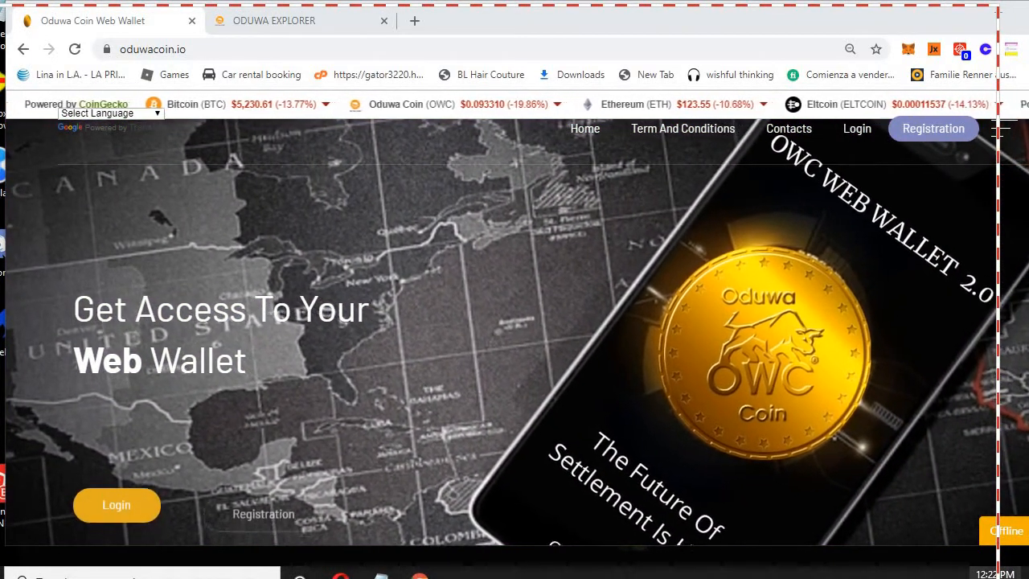
pyautogui.moveTo(997, 290); pyautogui.dragTo(1022, 289)
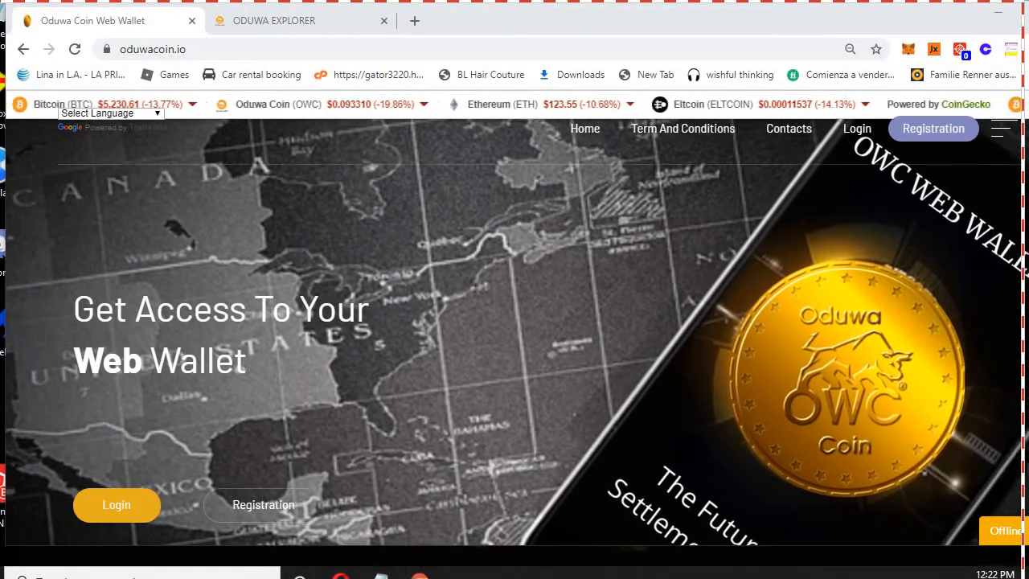
pyautogui.moveTo(852, 19); pyautogui.dragTo(818, 1)
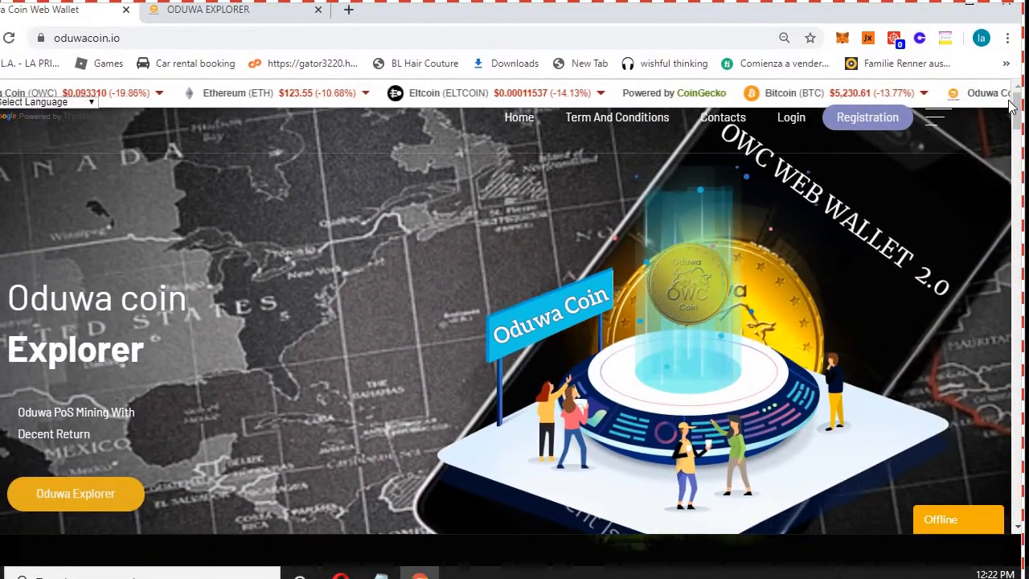
# Open the Source Code (Github) link in the wallet site's core wallet download section.
pyautogui.moveTo(1012, 108); pyautogui.dragTo(1000, 208)
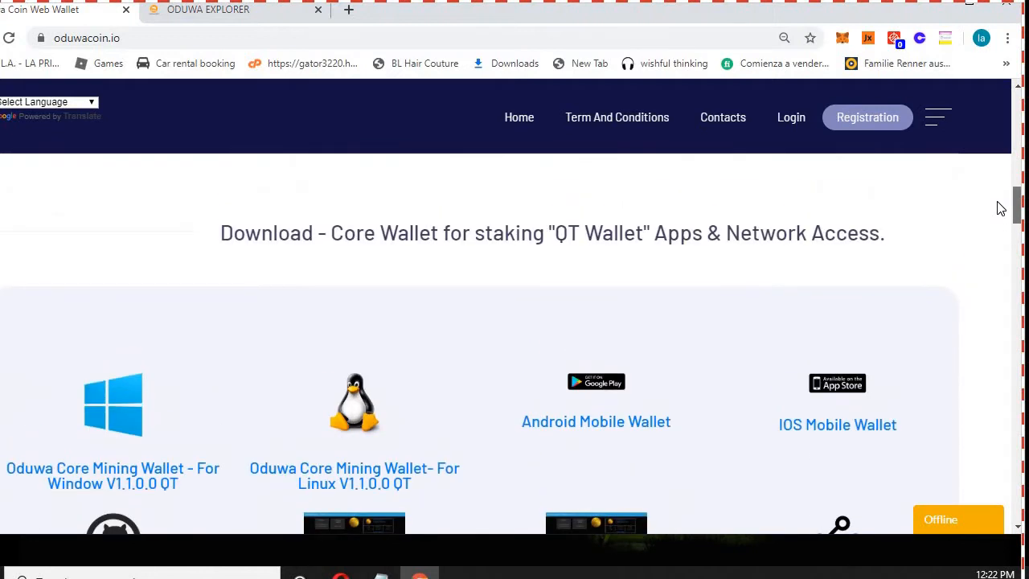
pyautogui.scroll(-1, 997, 212)
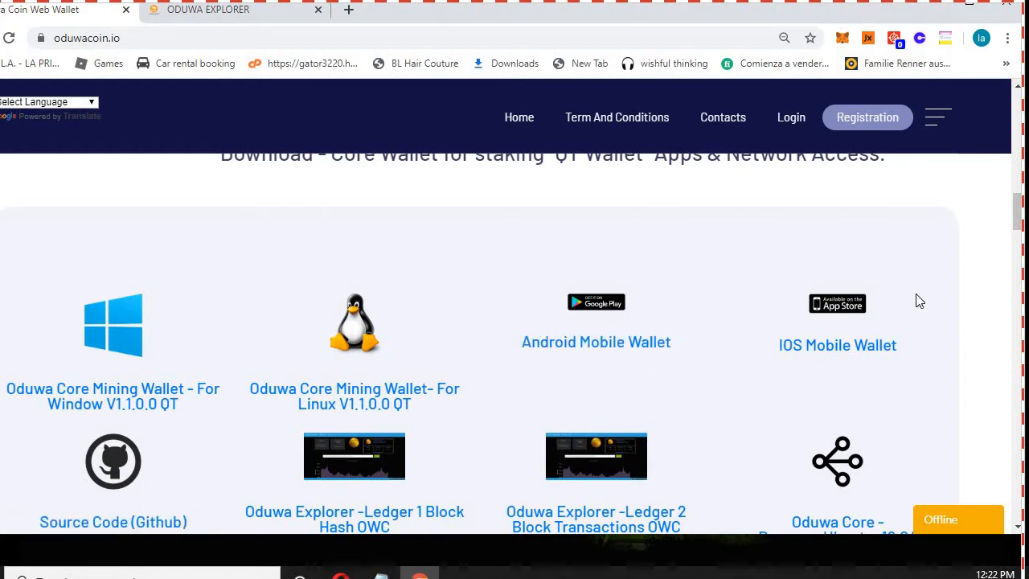
pyautogui.moveTo(1018, 223); pyautogui.dragTo(1016, 251)
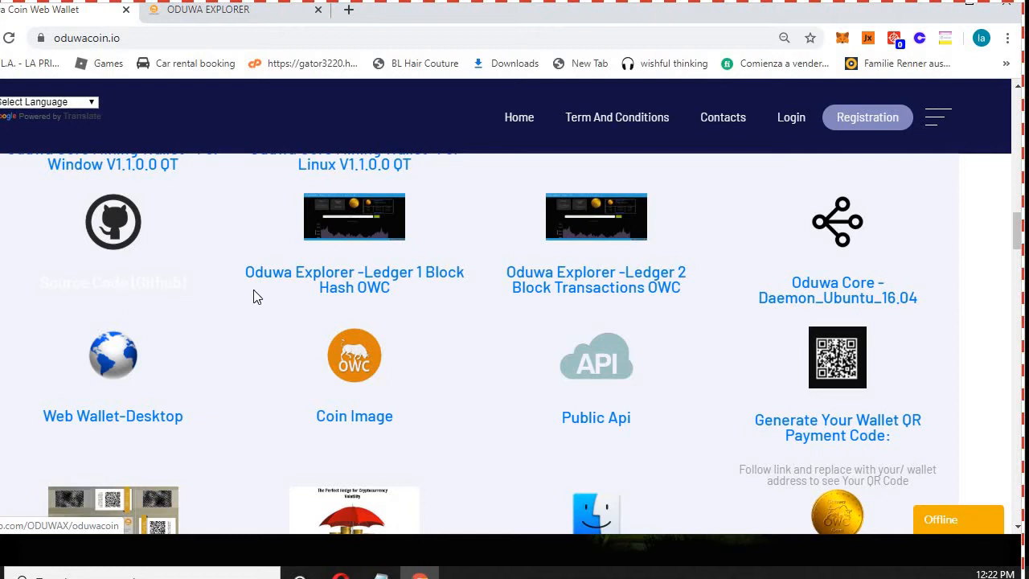
pyautogui.click(127, 292)
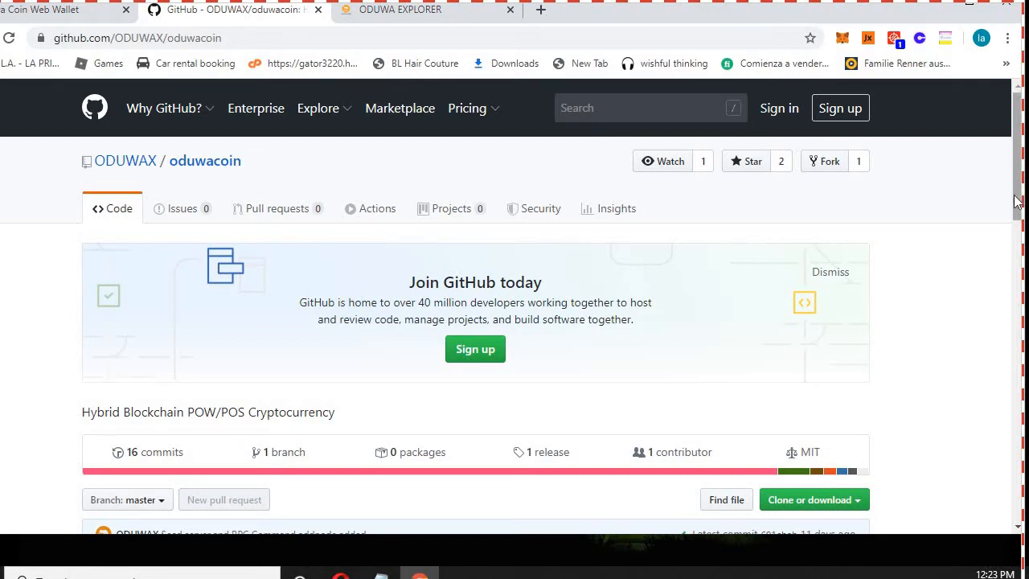
# Look over the ODUWAX/oduwacoin repository and go to its releases page at github.com/ODUWAX/oduwacoin/releases.
pyautogui.moveTo(1015, 201); pyautogui.dragTo(1015, 242)
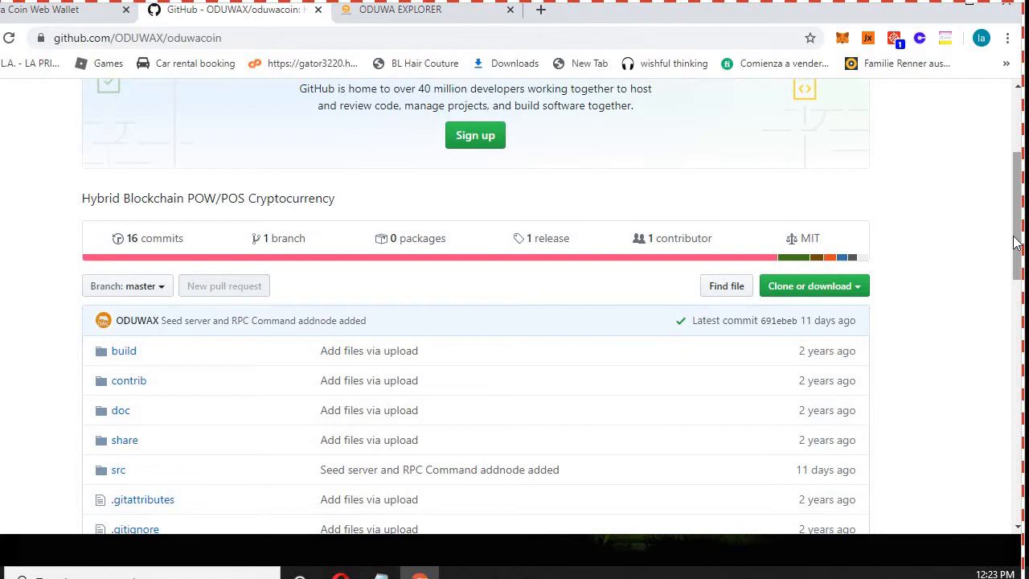
pyautogui.moveTo(1016, 233); pyautogui.dragTo(975, 107)
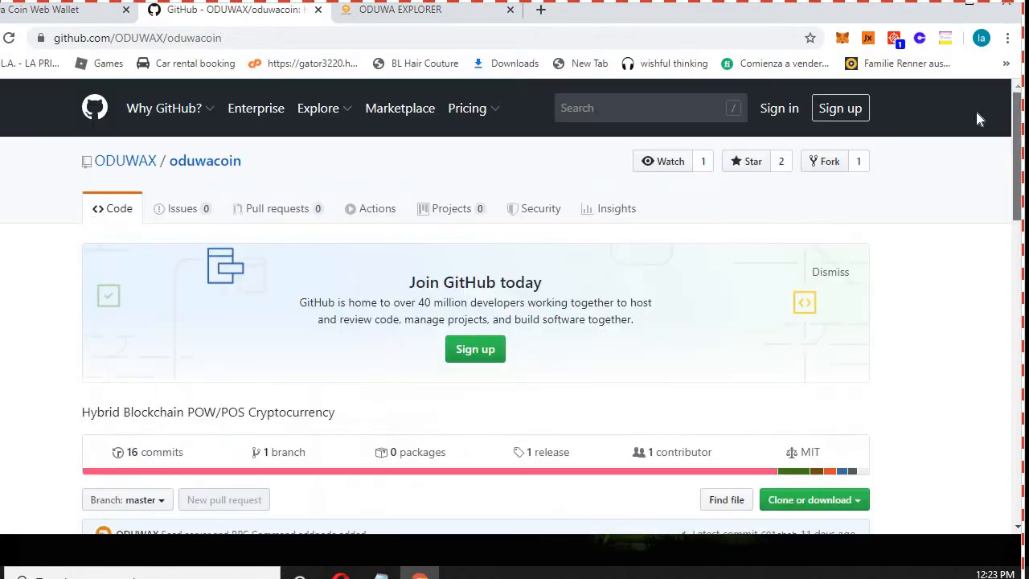
pyautogui.click(234, 38)
pyautogui.press('End')
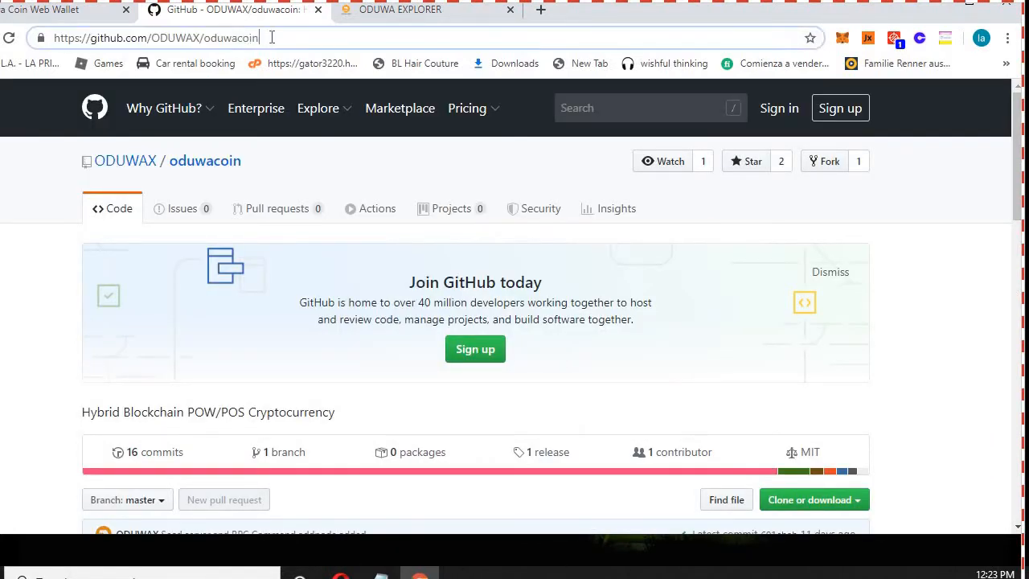
pyautogui.write('/')
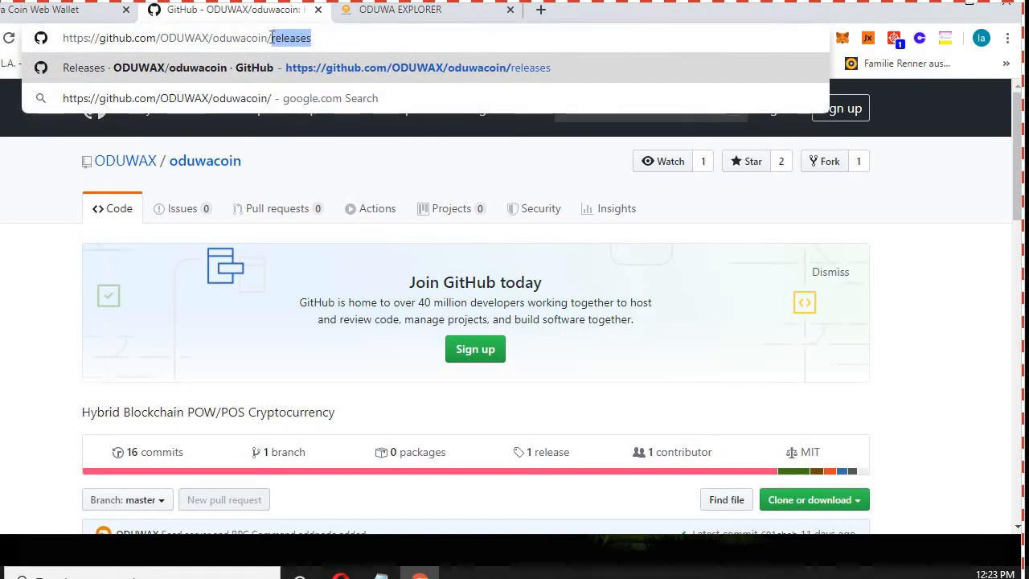
pyautogui.press('Return')
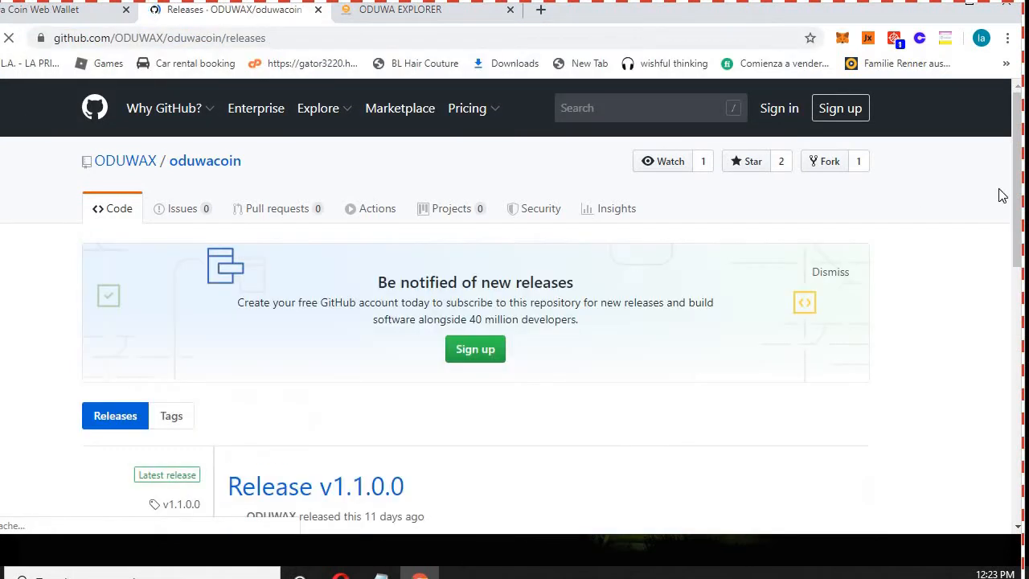
# Download the Windows wallet OduwaCoin-(Windows).zip from Release v1.1.0.0.
pyautogui.moveTo(1024, 205); pyautogui.dragTo(1025, 458)
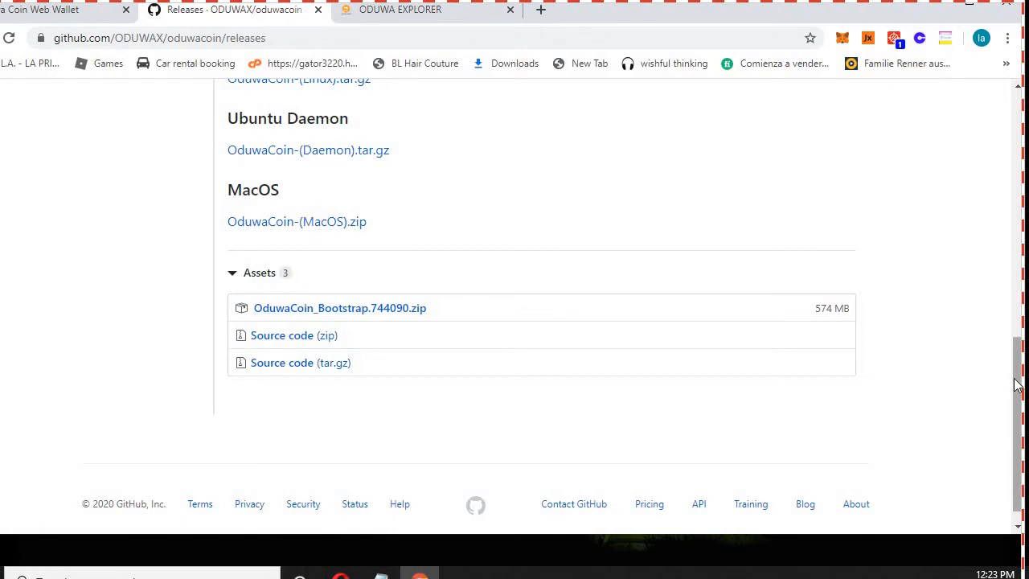
pyautogui.scroll(6, 971, 312)
pyautogui.scroll(-2, 992, 241)
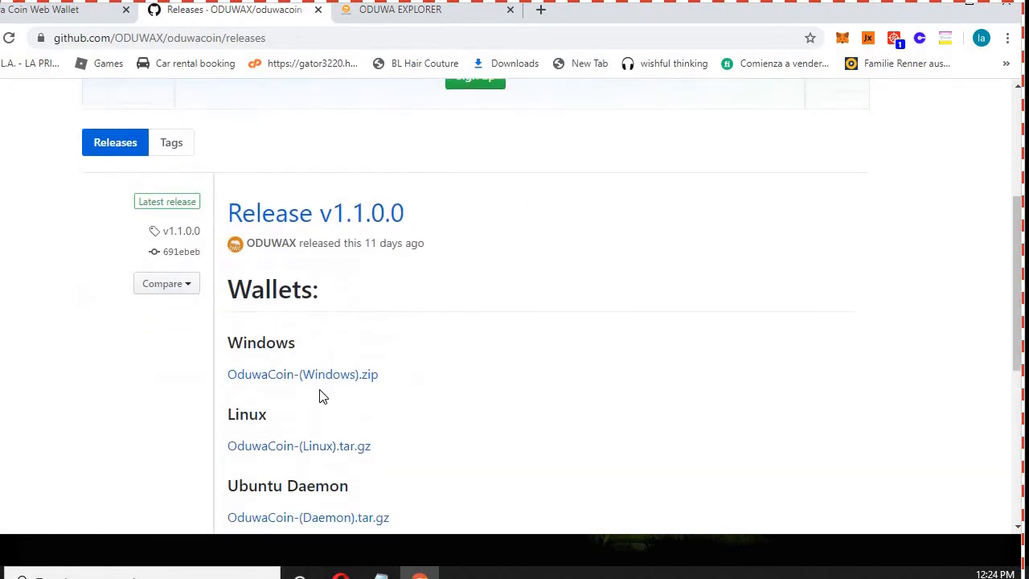
pyautogui.click(325, 376)
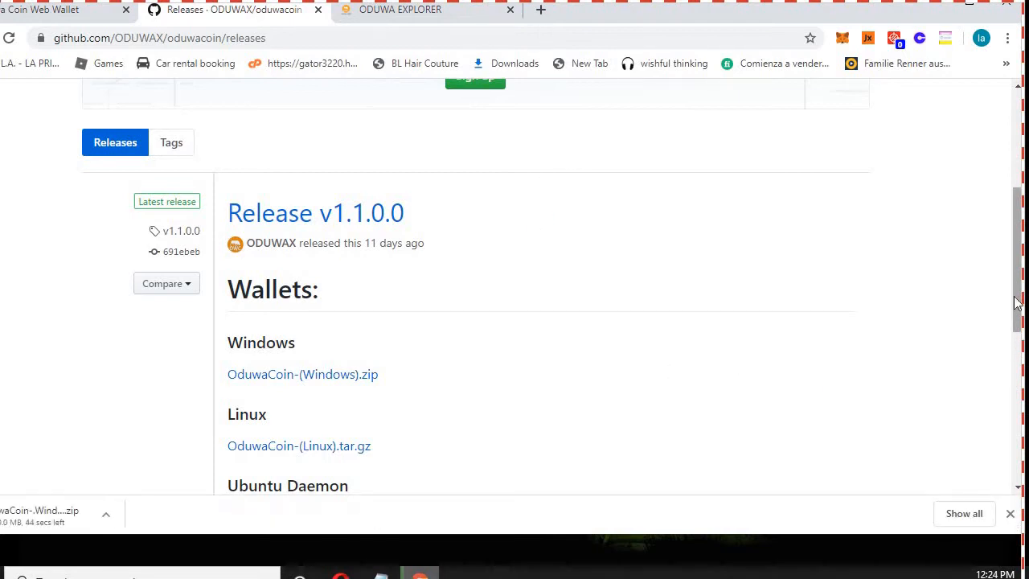
# Review the releases page down to the Assets list containing OduwaCoin_Bootstrap.744090.zip.
pyautogui.scroll(4, 1017, 303)
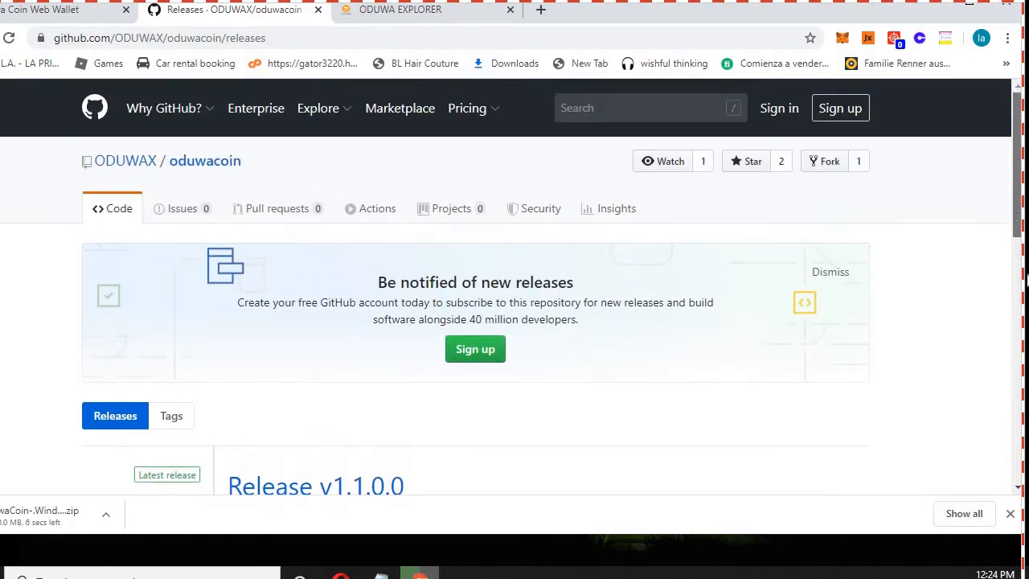
pyautogui.scroll(-3, 1026, 278)
pyautogui.scroll(3, 1024, 215)
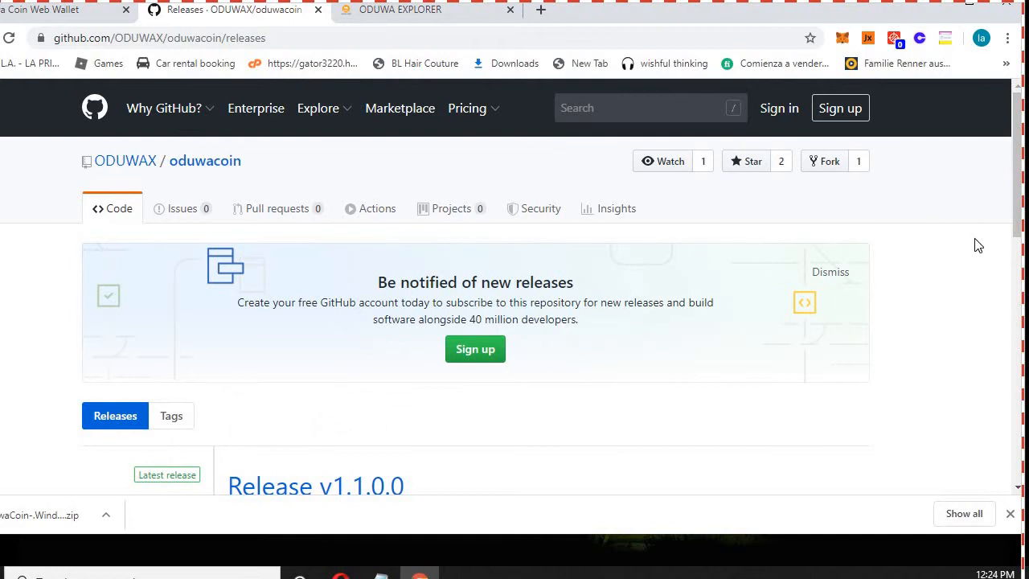
pyautogui.scroll(-7, 1019, 219)
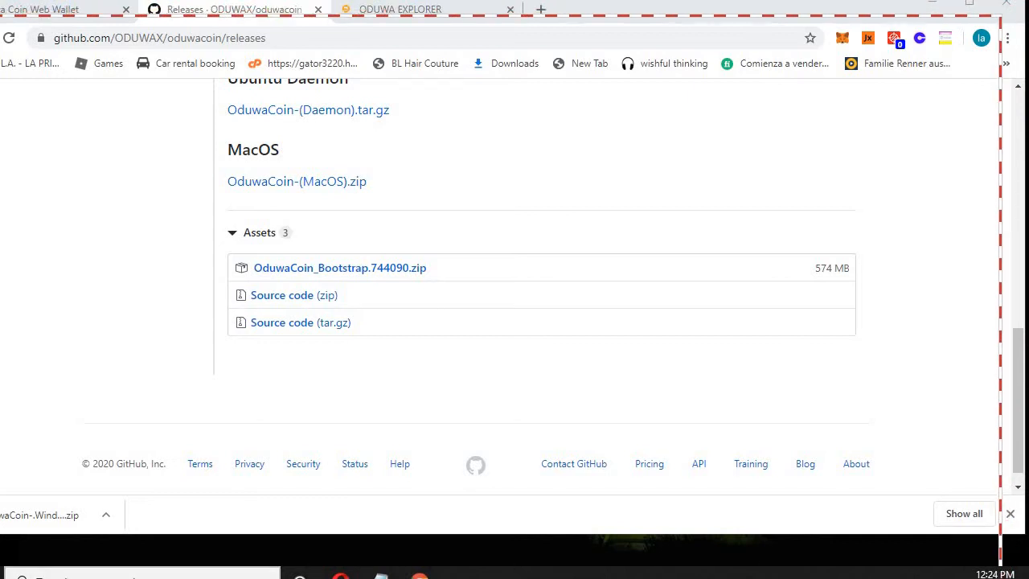
# Open the %appdata% folder through a Windows search.
pyautogui.click(143, 575)
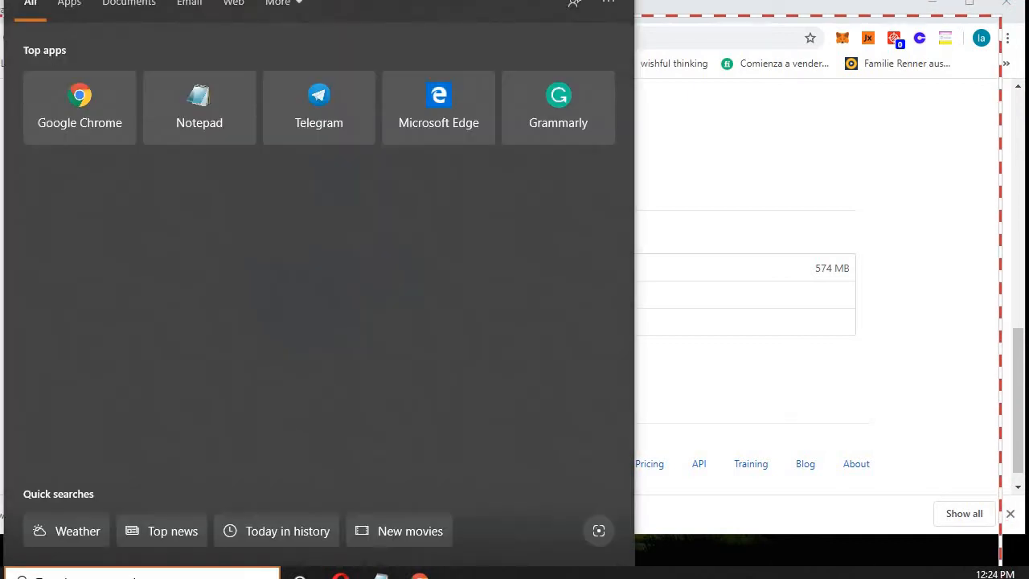
pyautogui.write('%')
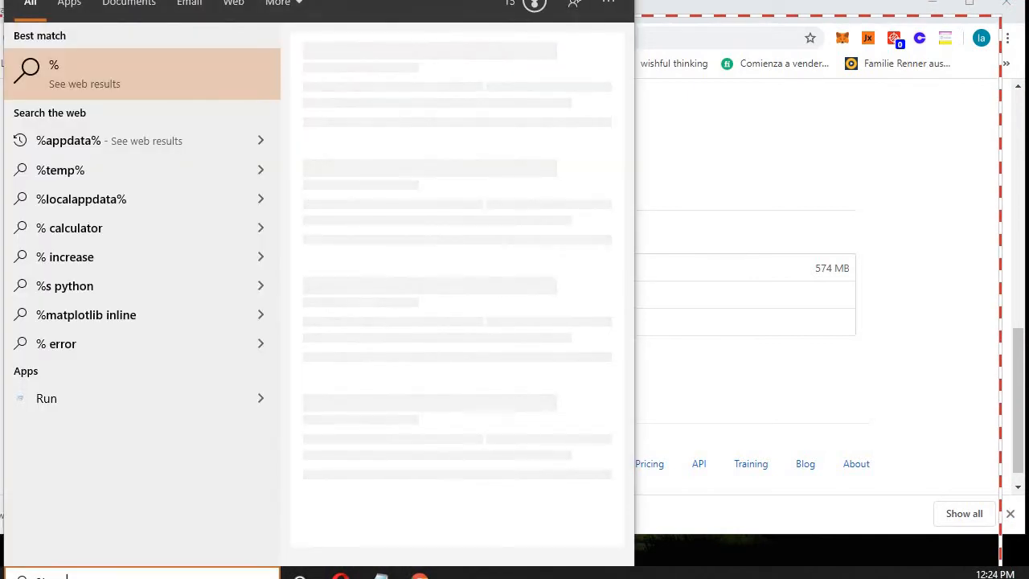
pyautogui.write('appdata')
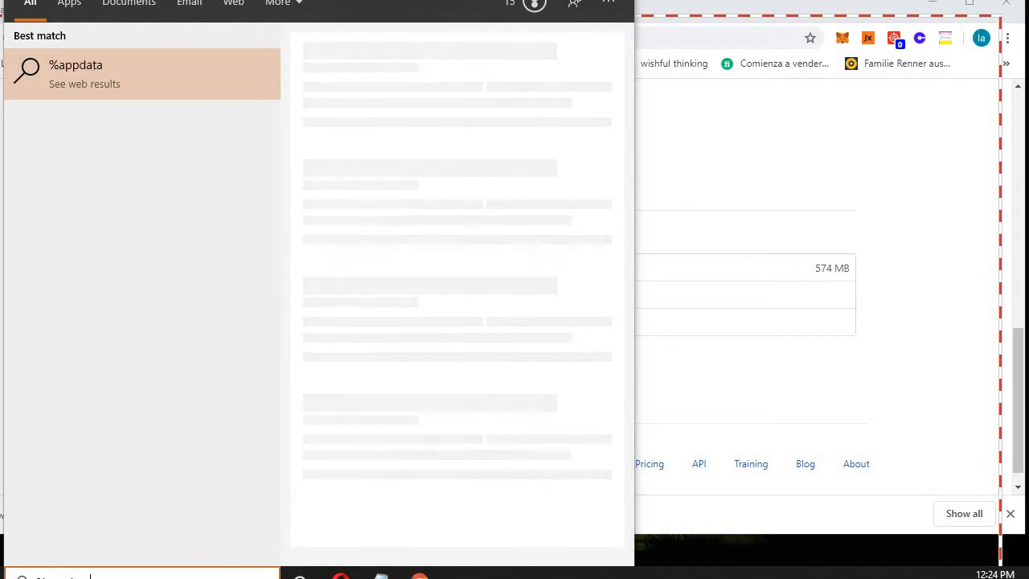
pyautogui.write('%')
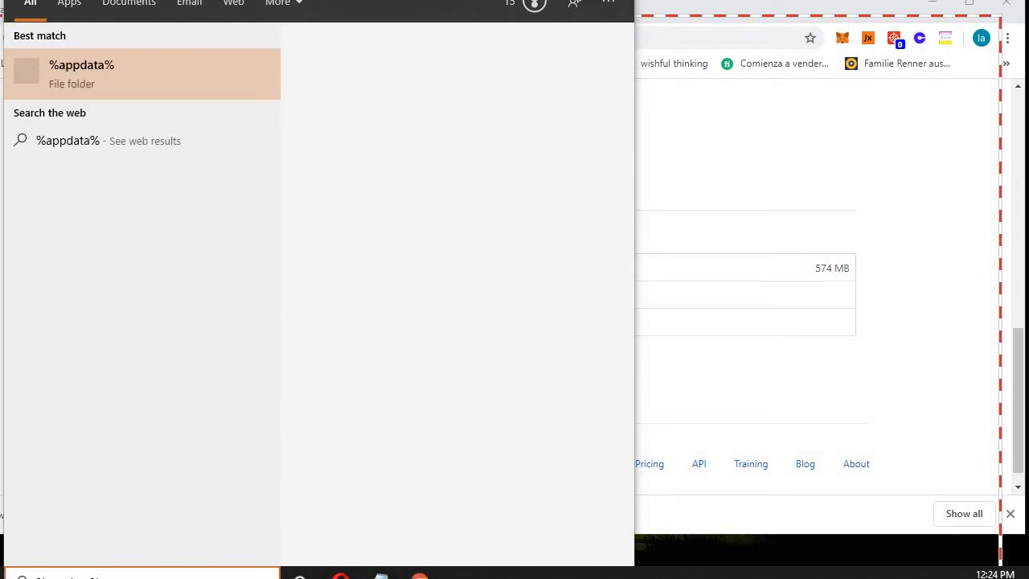
pyautogui.press('Return')
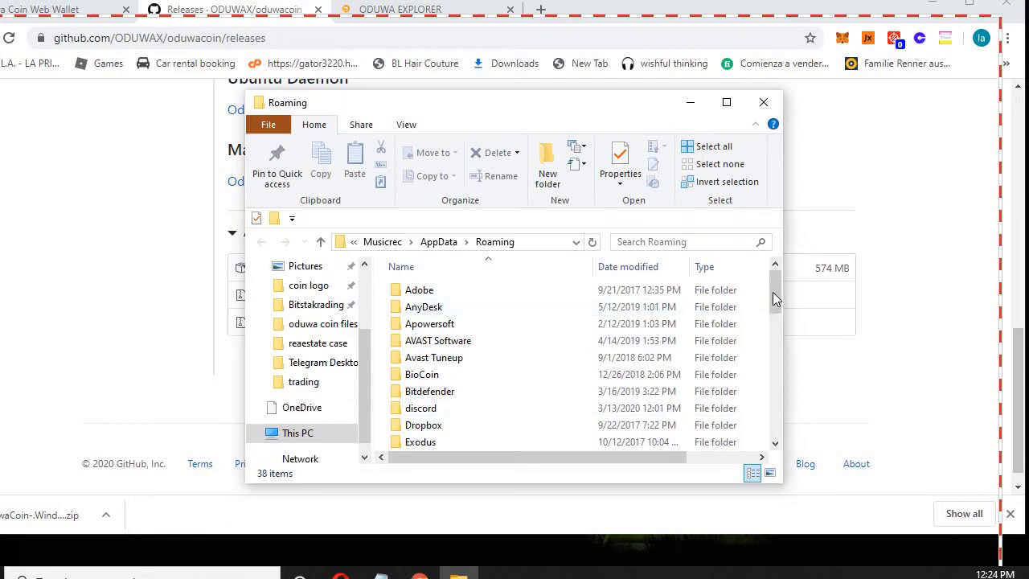
# Open the OduwaCoin data folder inside Roaming, maximize its window, and review the wallet, blockchain and database files.
pyautogui.scroll(-4, 774, 317)
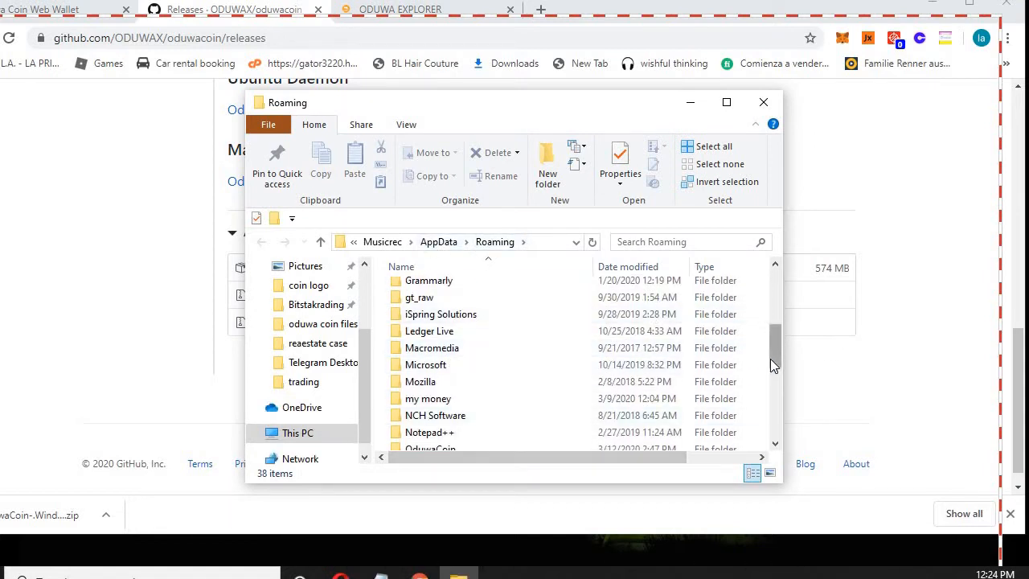
pyautogui.scroll(-1, 770, 359)
pyautogui.click(460, 405)
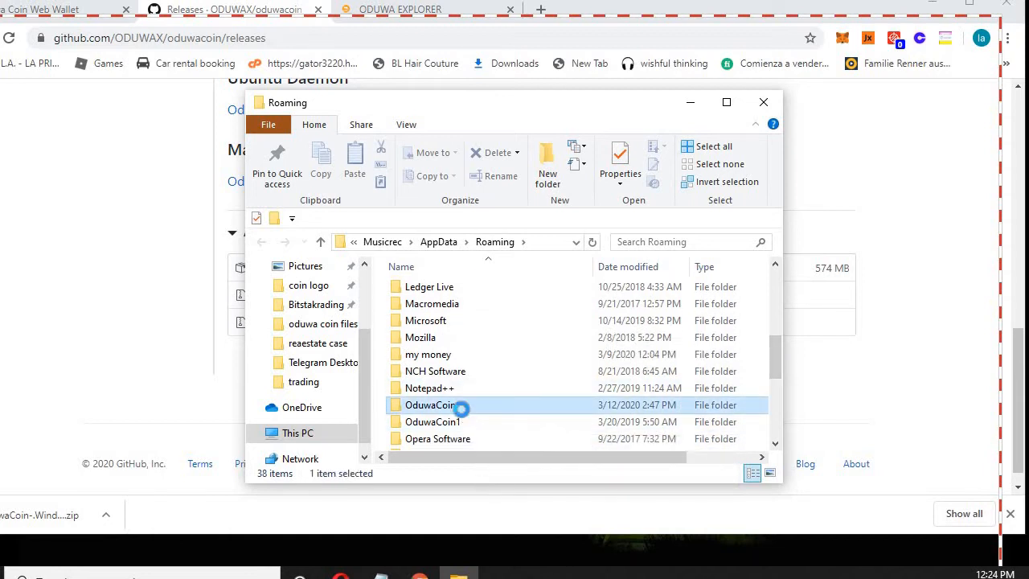
pyautogui.doubleClick(459, 405)
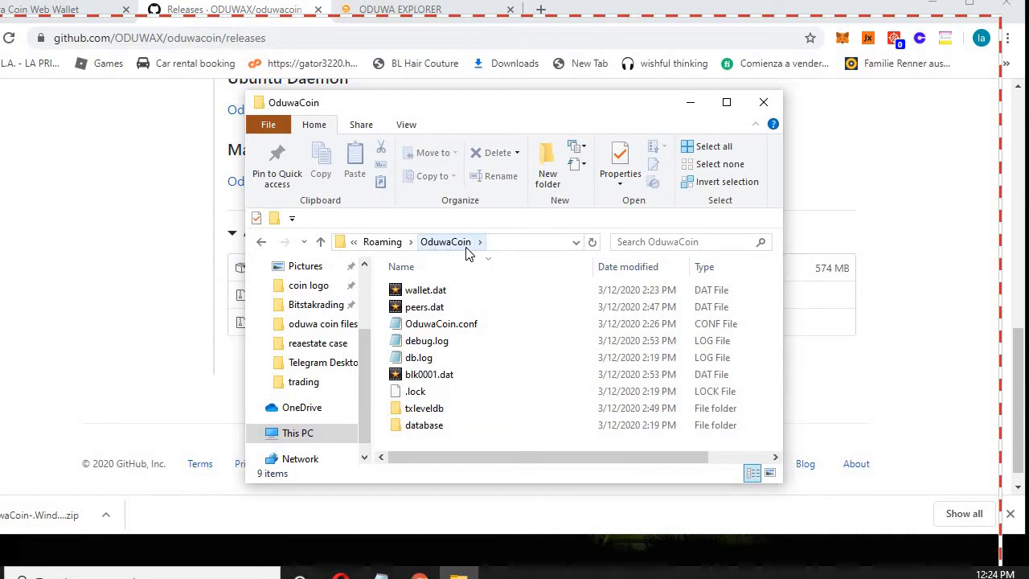
pyautogui.click(726, 102)
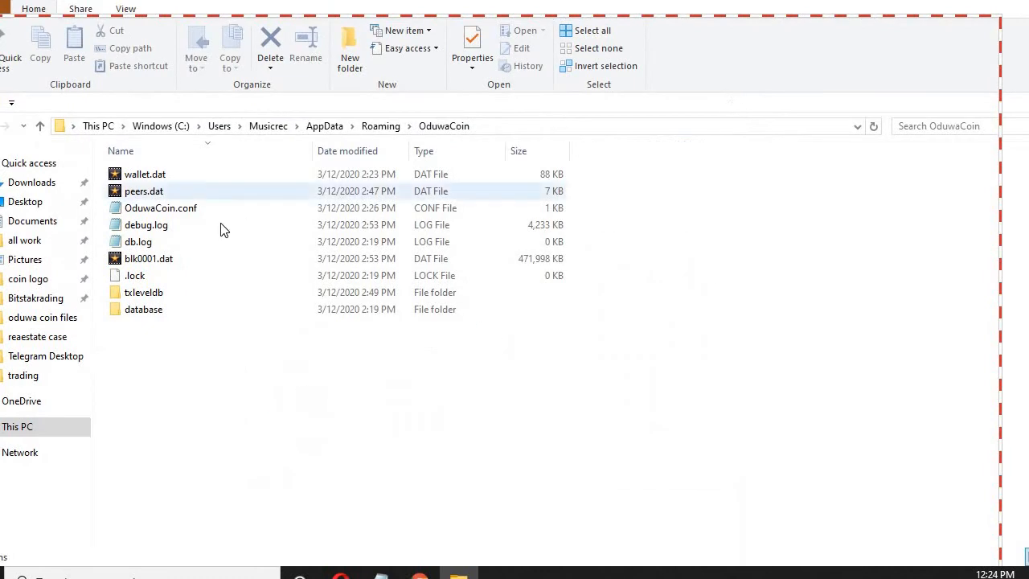
pyautogui.moveTo(165, 268)
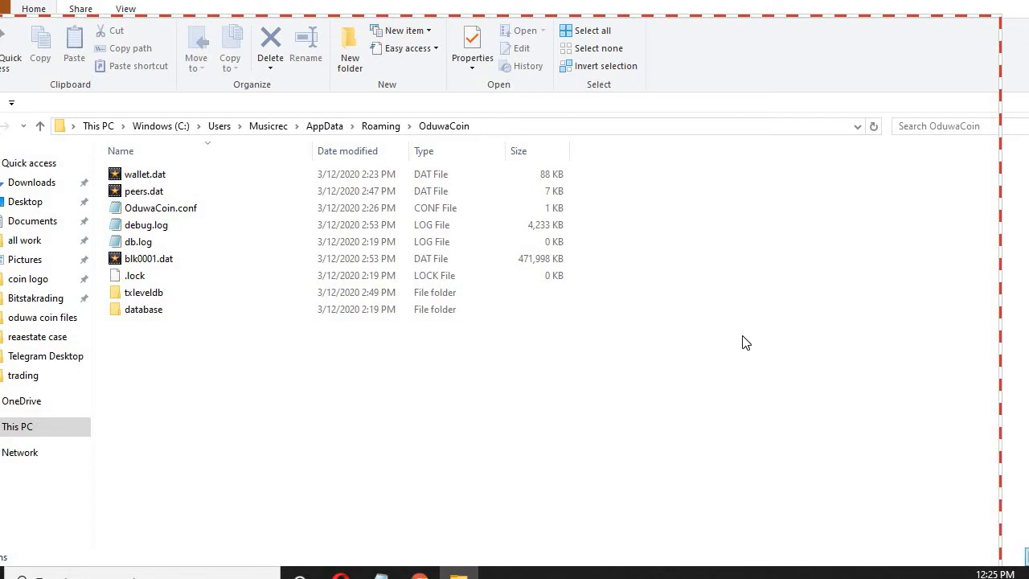
pyautogui.click(195, 299)
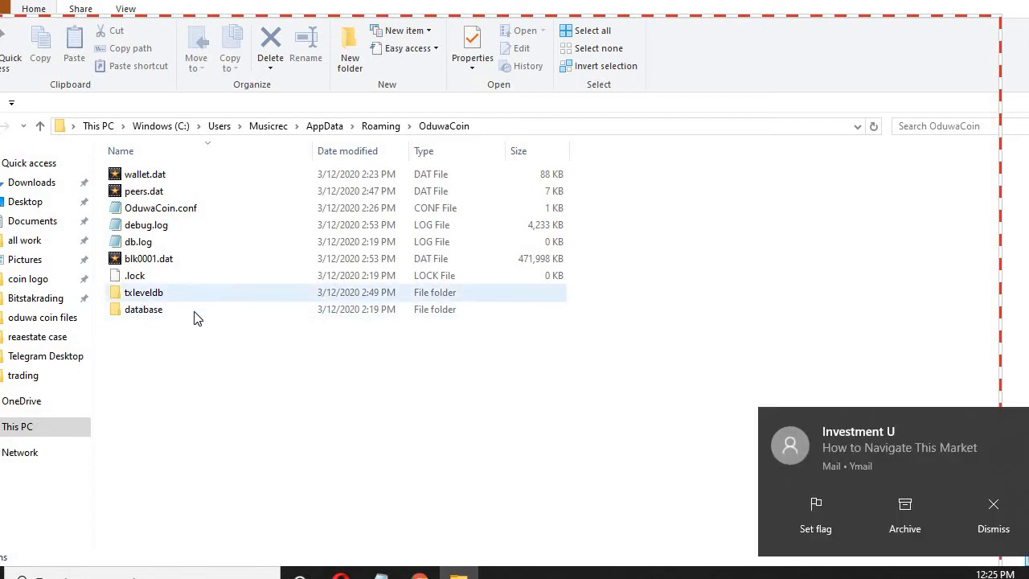
pyautogui.moveTo(194, 320); pyautogui.dragTo(235, 421)
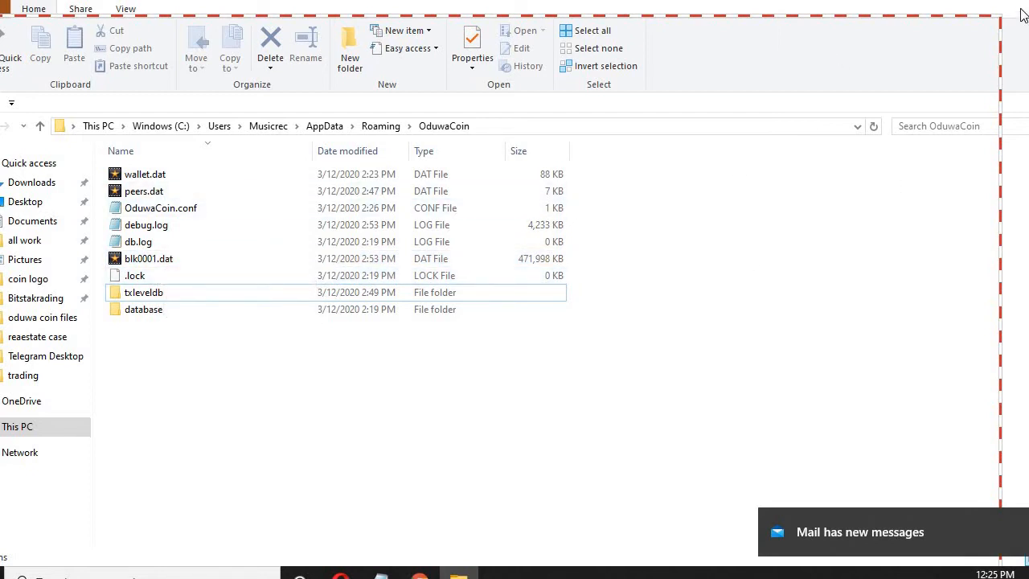
# Minimize the open windows and launch OduwaCoin-qt.exe from the OduwaCoin-.Windows folder on the desktop.
pyautogui.click(935, 5)
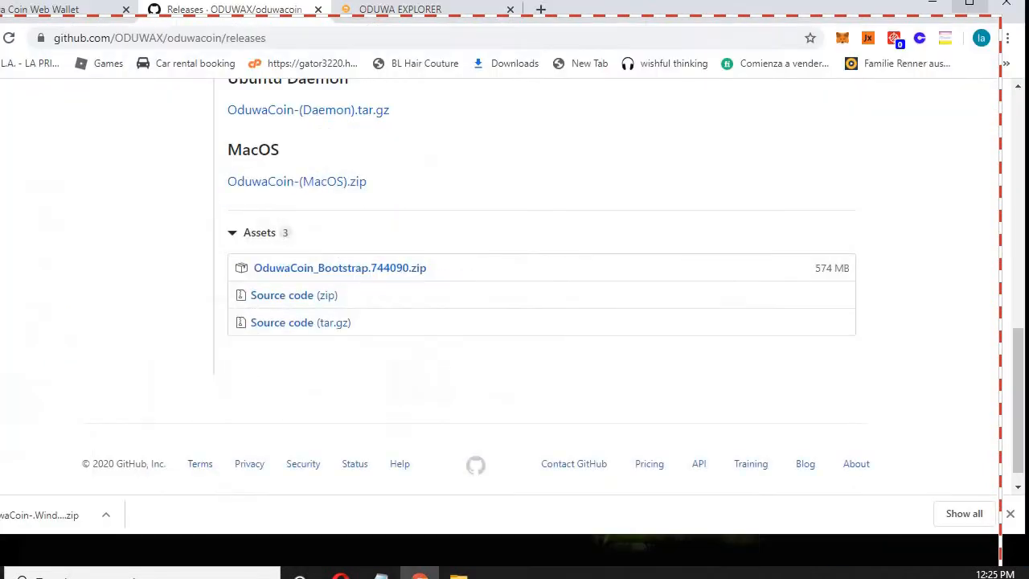
pyautogui.click(937, 7)
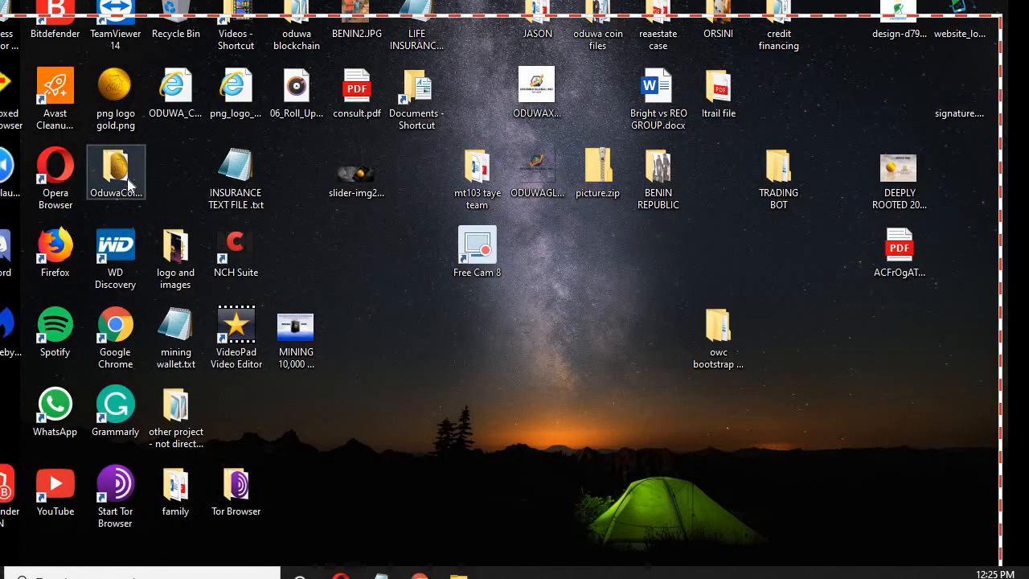
pyautogui.click(128, 183)
pyautogui.doubleClick(129, 183)
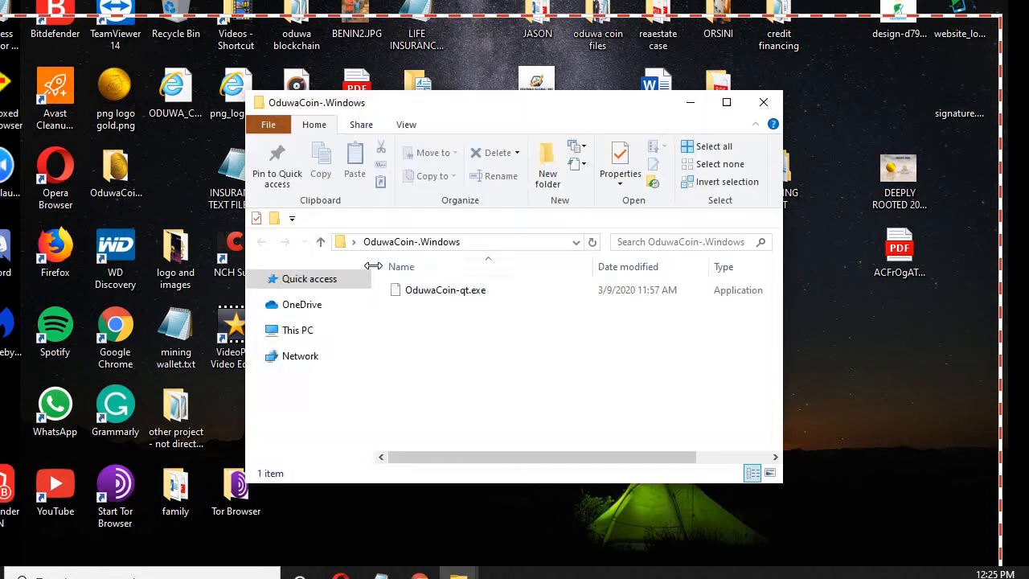
pyautogui.click(433, 298)
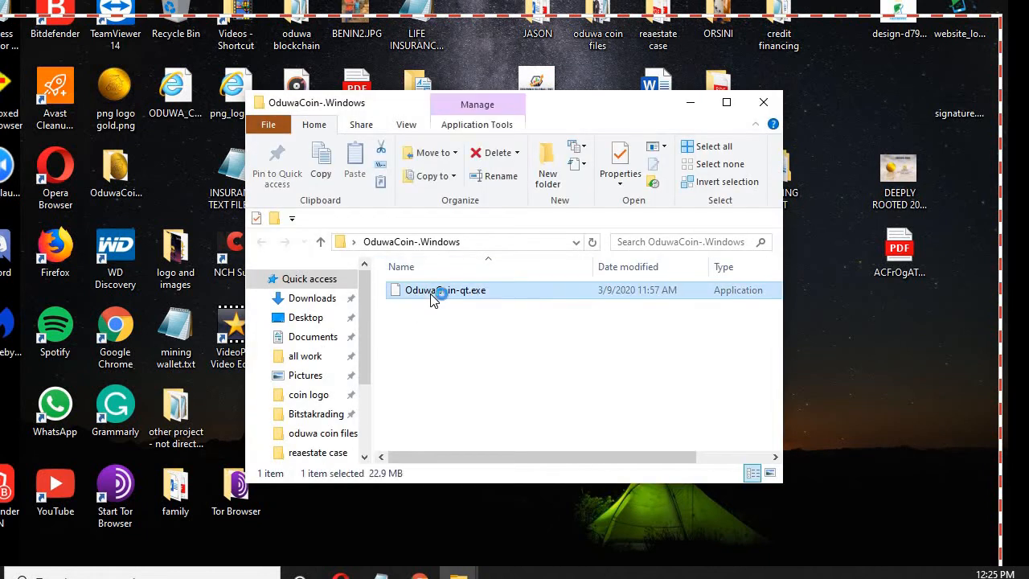
pyautogui.doubleClick(664, 287)
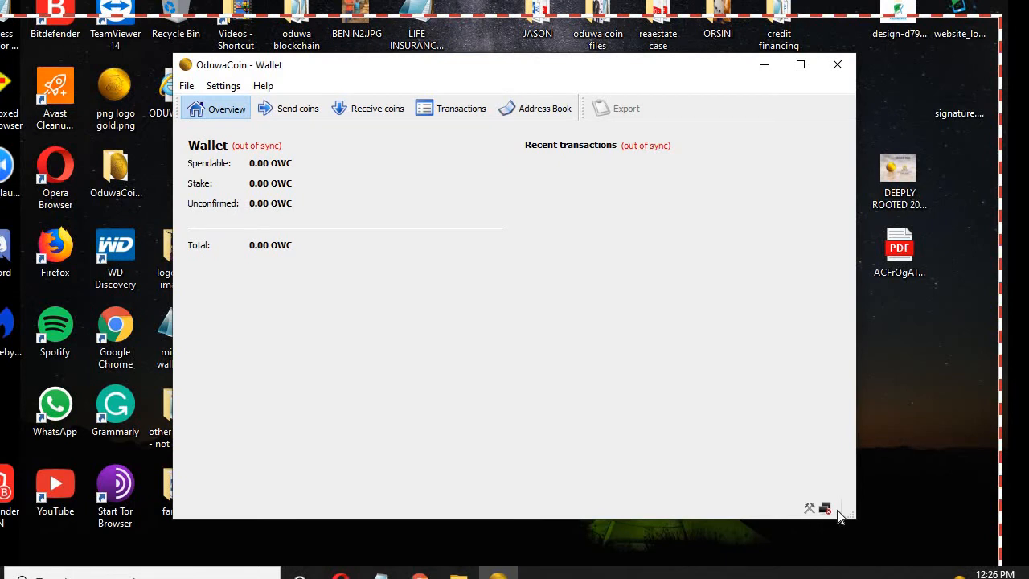
# Check the wallet's network connections and review the block chain information in the Debug window, closing it when done.
pyautogui.moveTo(826, 511)
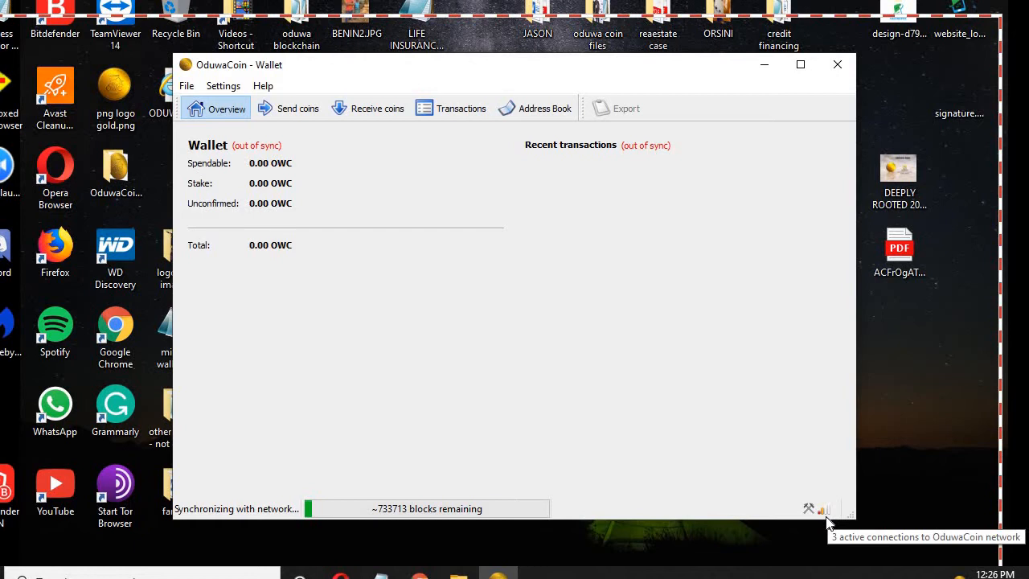
pyautogui.click(263, 87)
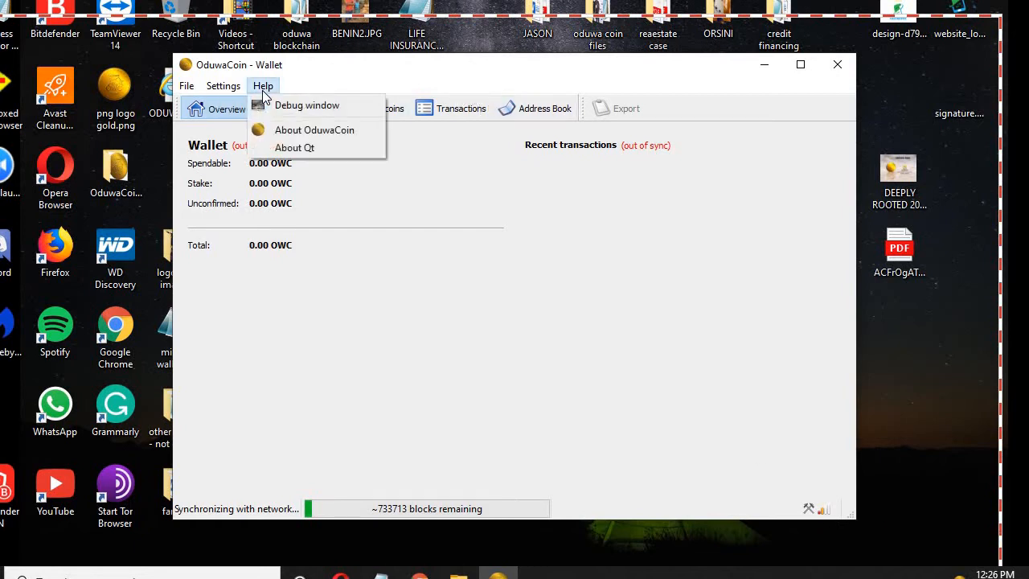
pyautogui.click(290, 105)
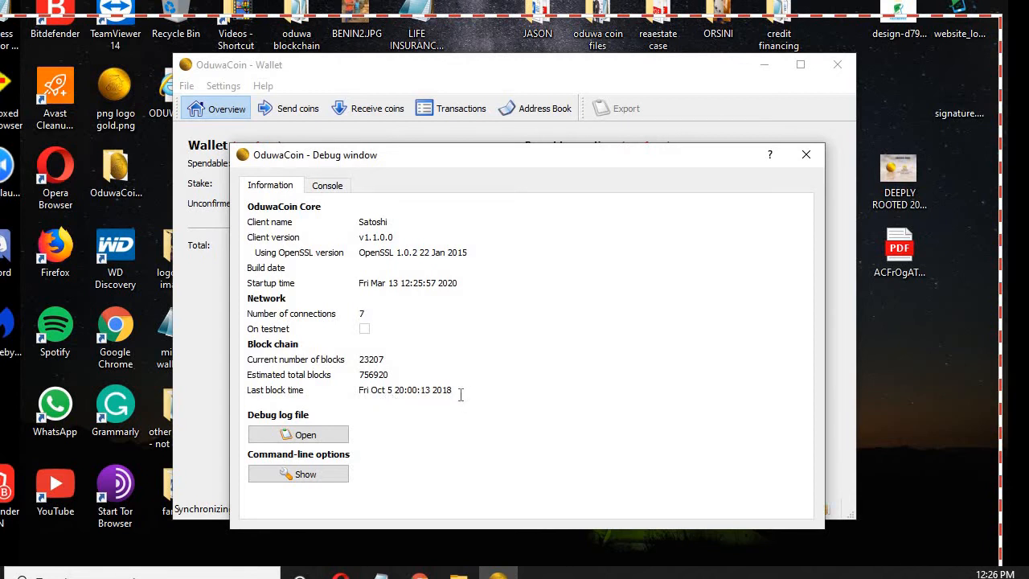
pyautogui.click(807, 155)
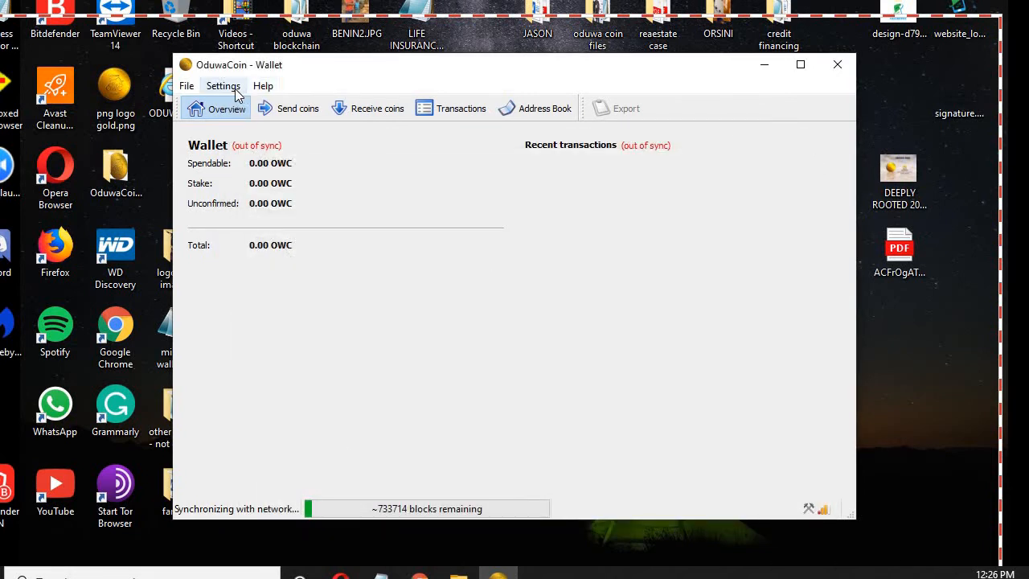
# Review the wallet's Network options, including the SOCKS proxy setting, and close the Options dialog.
pyautogui.click(224, 86)
pyautogui.click(242, 147)
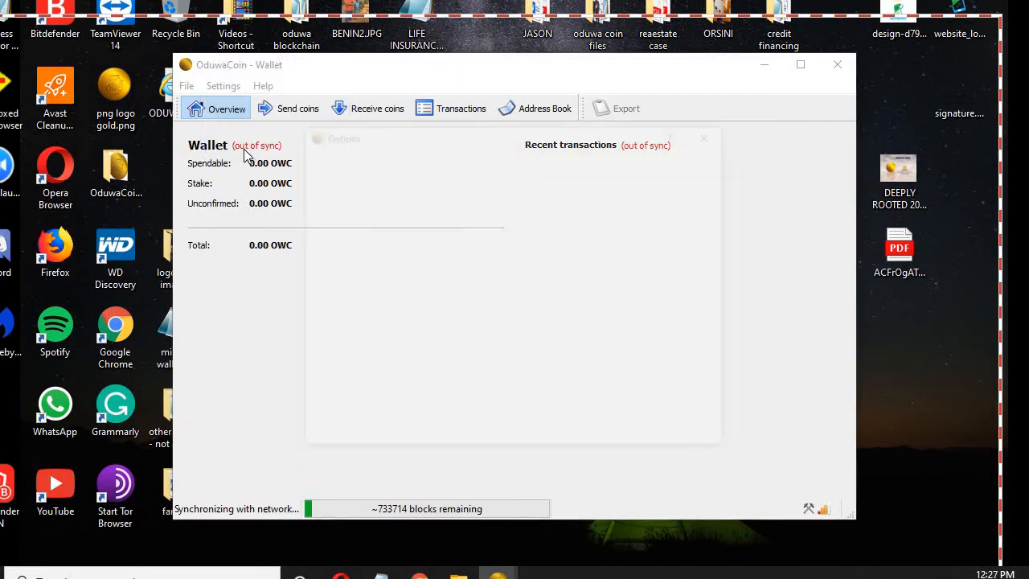
pyautogui.click(370, 165)
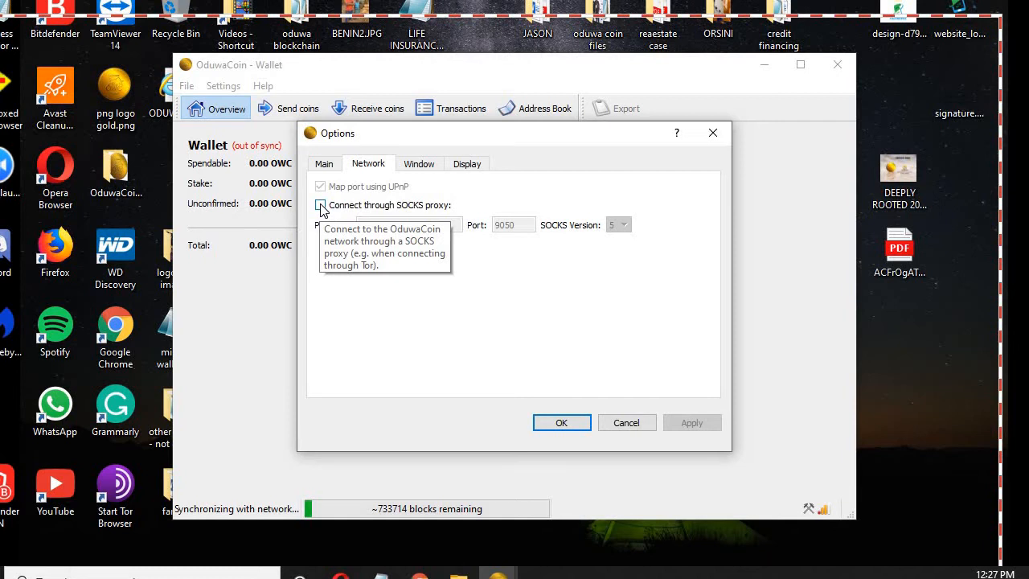
pyautogui.click(554, 424)
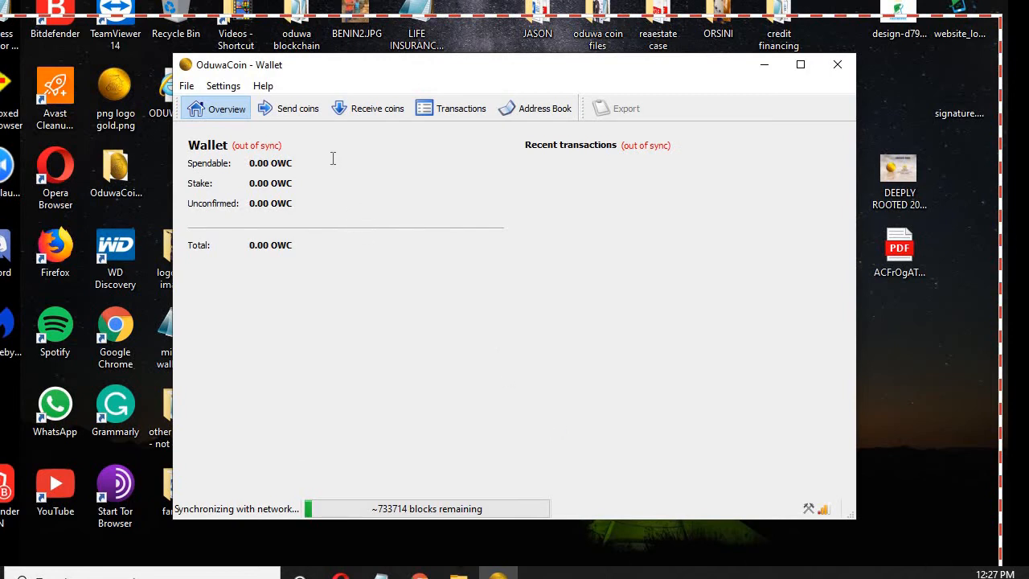
# Encrypt the wallet with a new passphrase entered in both passphrase fields, confirm the encryption, and relaunch OduwaCoin-qt.exe.
pyautogui.click(224, 86)
pyautogui.click(233, 101)
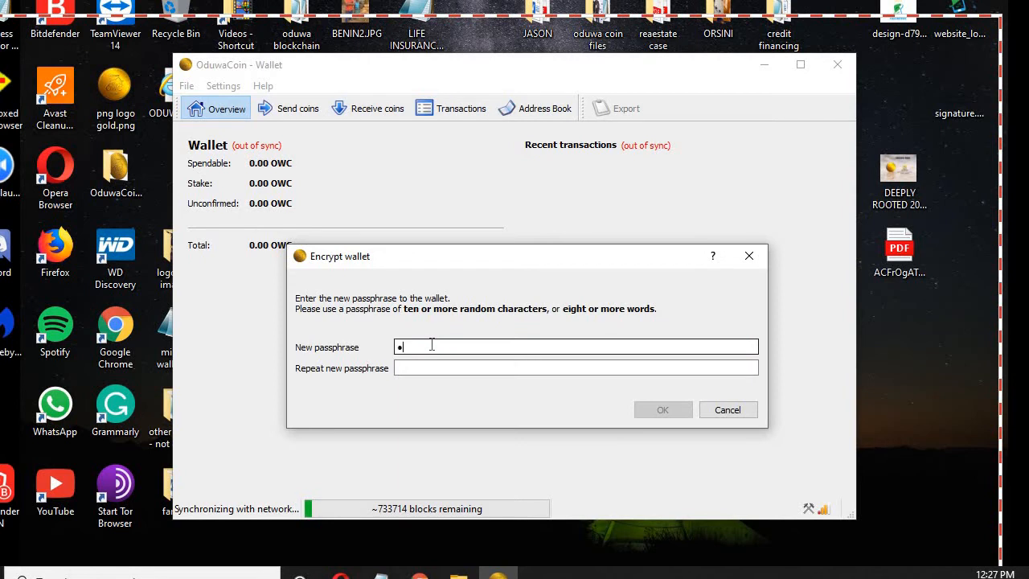
pyautogui.write('••••••••')
pyautogui.click(433, 367)
pyautogui.write('••••')
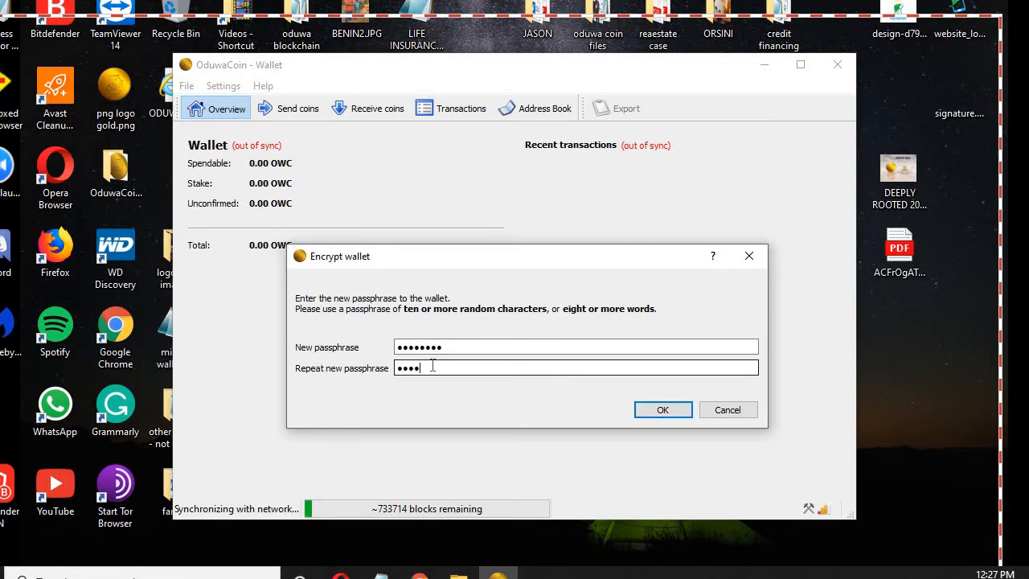
pyautogui.write('••••')
pyautogui.click(663, 409)
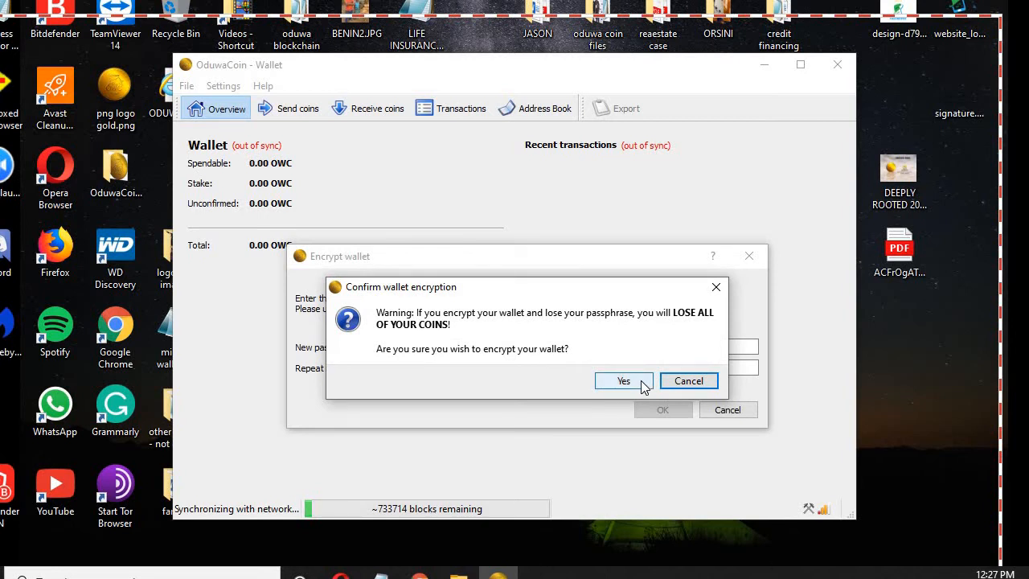
pyautogui.click(642, 384)
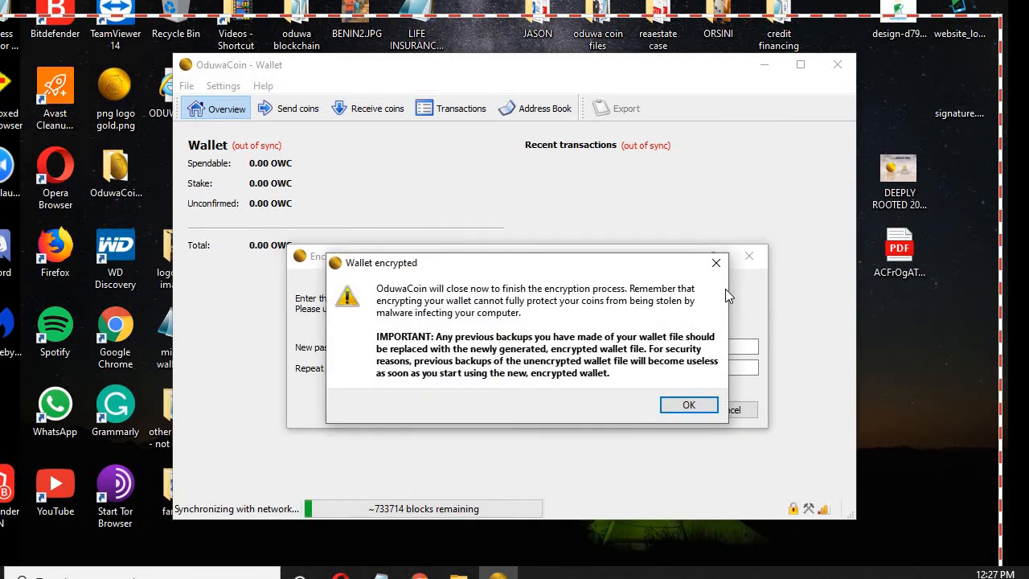
pyautogui.click(681, 405)
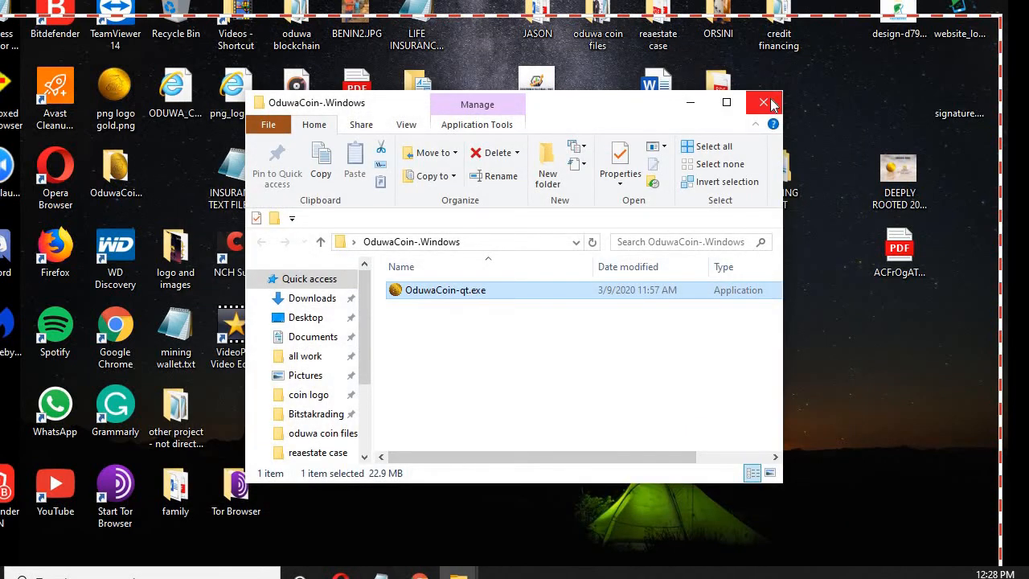
pyautogui.doubleClick(501, 283)
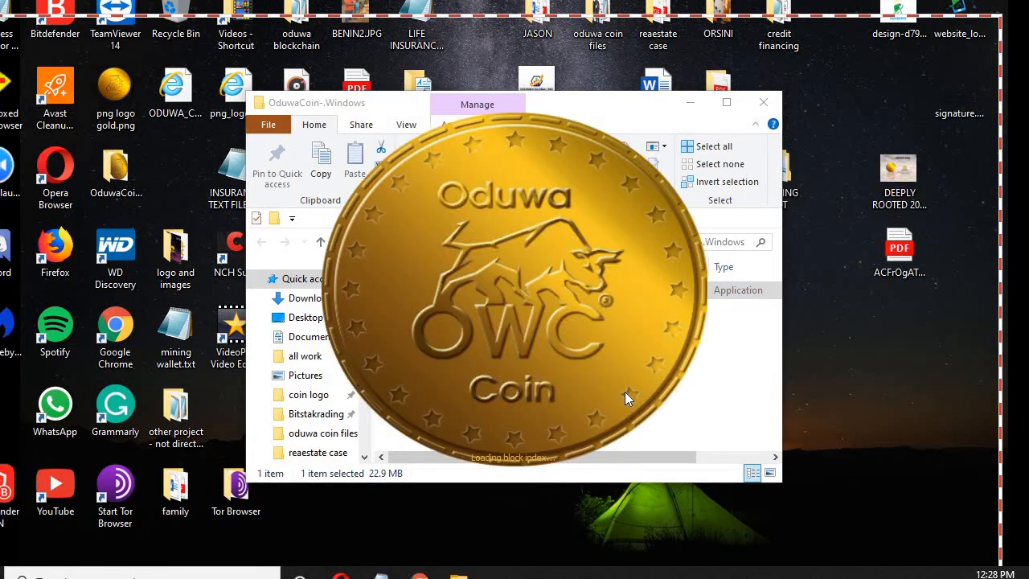
# Switch to Chrome, reposition its window, and look through the oduwacoin.io page down to the Buy Oduwa section.
pyautogui.click(419, 572)
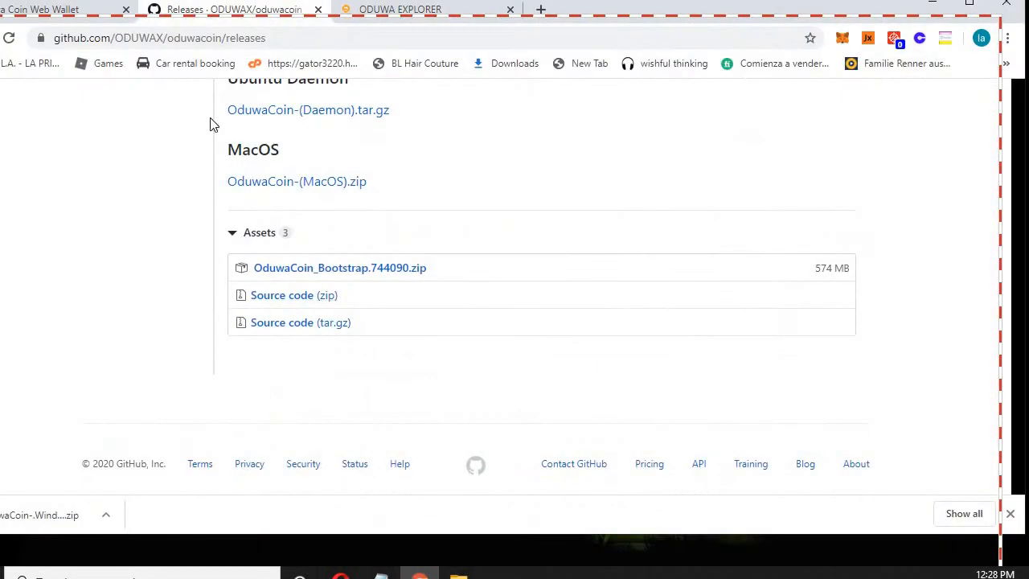
pyautogui.click(283, 31)
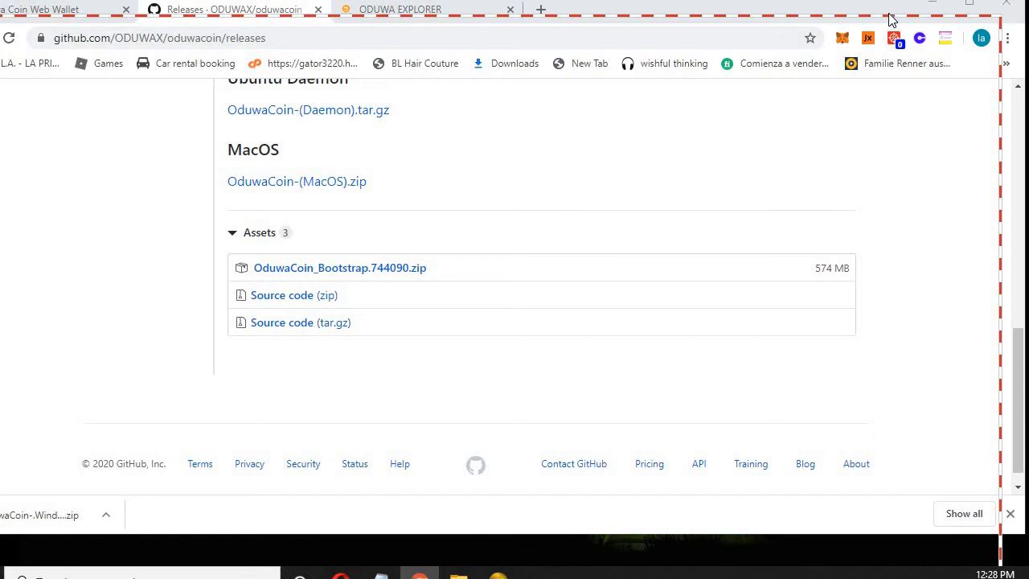
pyautogui.moveTo(880, 14); pyautogui.dragTo(913, 50)
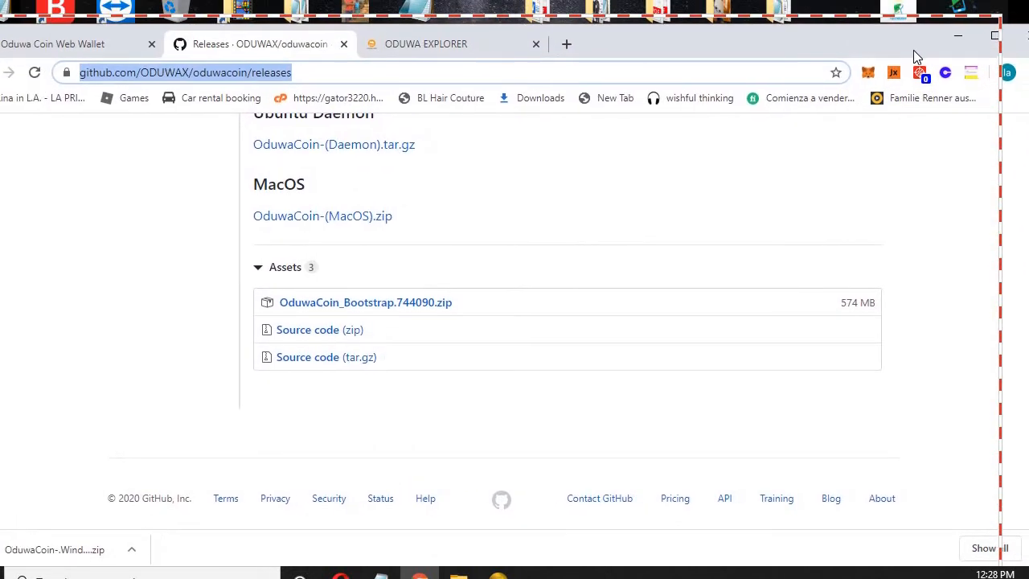
pyautogui.click(105, 48)
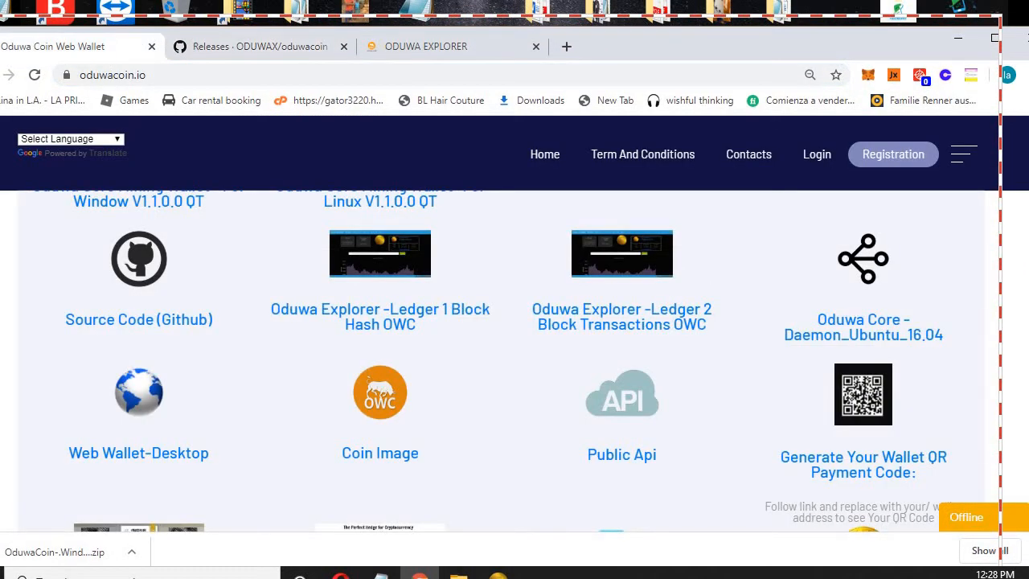
pyautogui.scroll(-10, 514, 362)
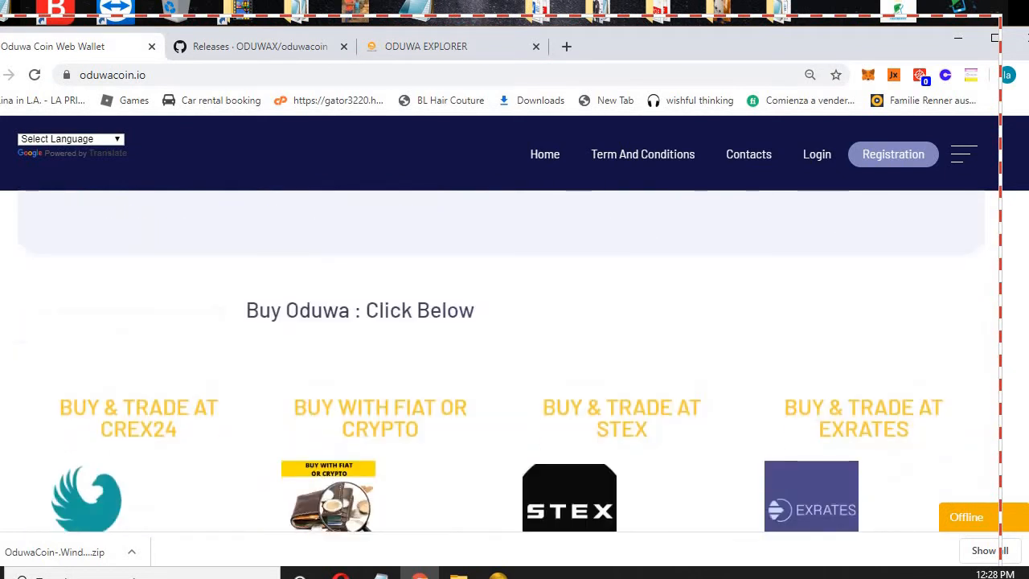
# Look through the oduwacoin.io page down to the price widget and set the OWC to USD converter amount to 10.
pyautogui.scroll(3, 501, 333)
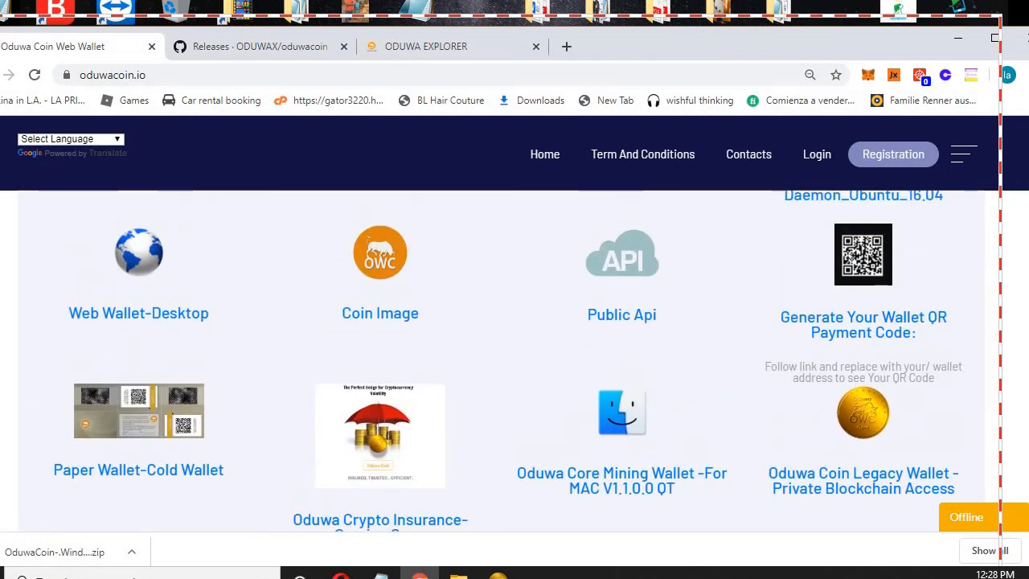
pyautogui.scroll(-5, 501, 362)
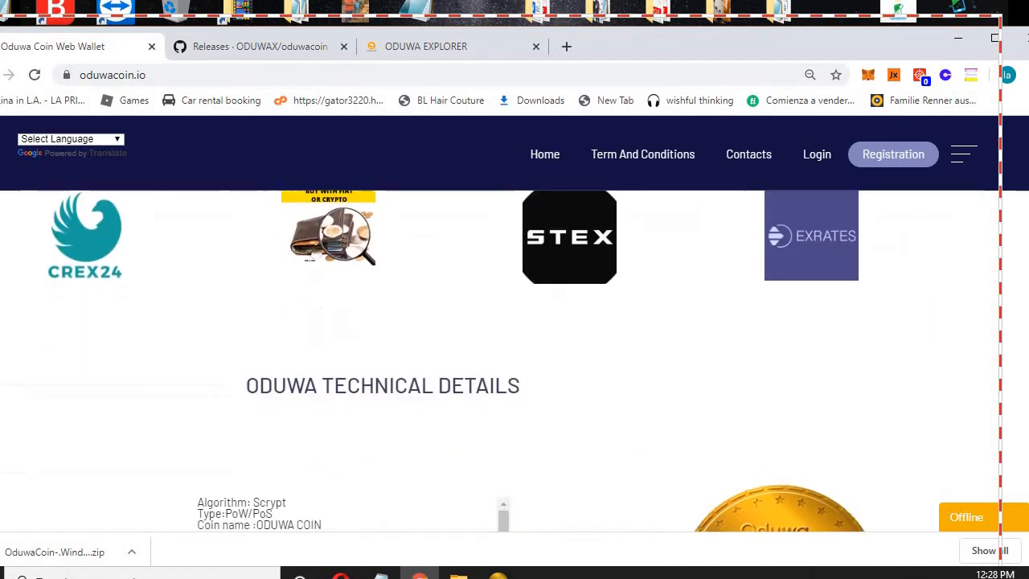
pyautogui.scroll(-10, 500, 362)
pyautogui.scroll(3, 500, 362)
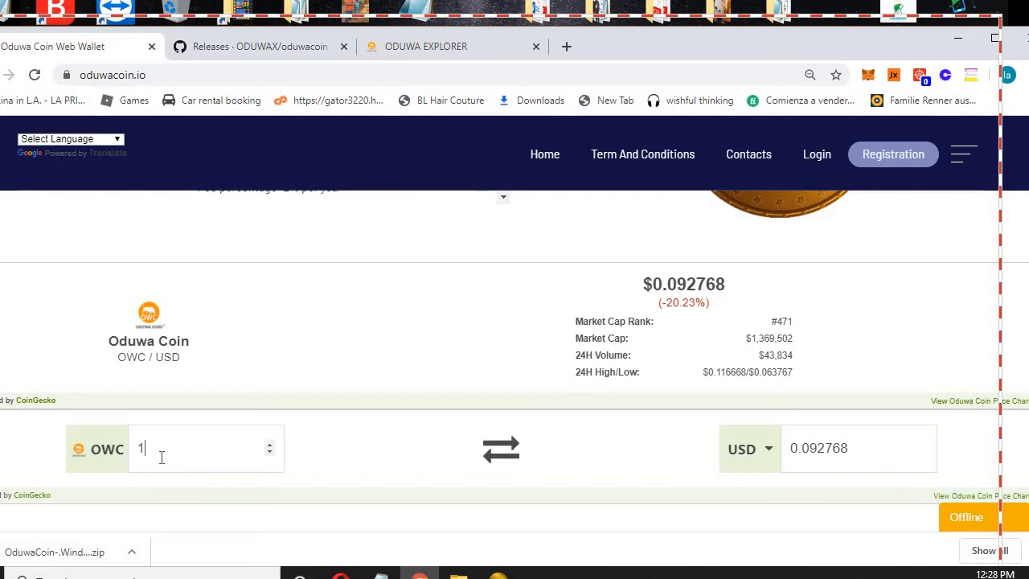
pyautogui.write('0')
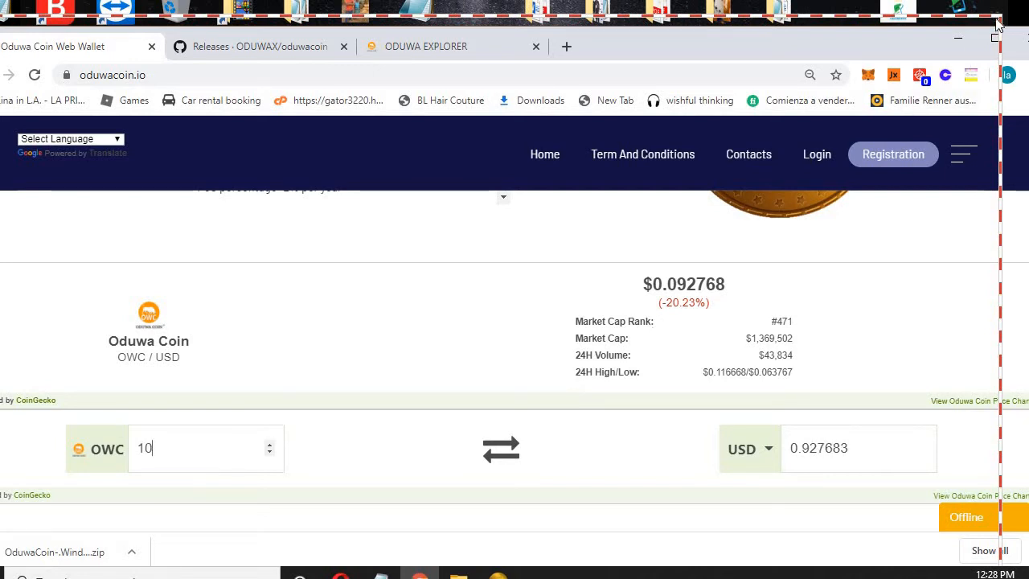
# Read the guides on staking, updating the wallet with the bootstrap, and adding seed server nodes, highlighting the guide text.
pyautogui.scroll(-10, 515, 362)
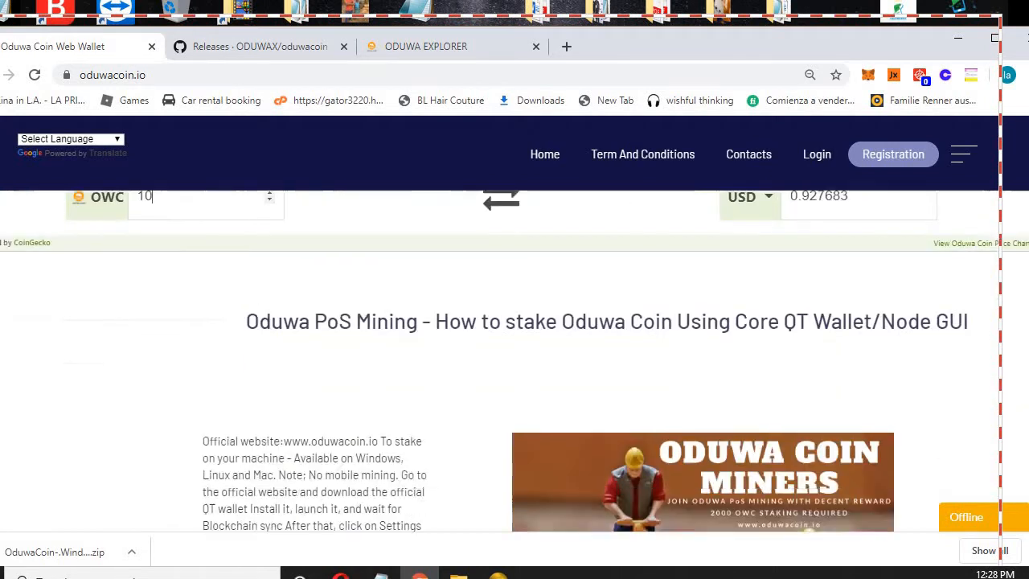
pyautogui.scroll(-10, 515, 362)
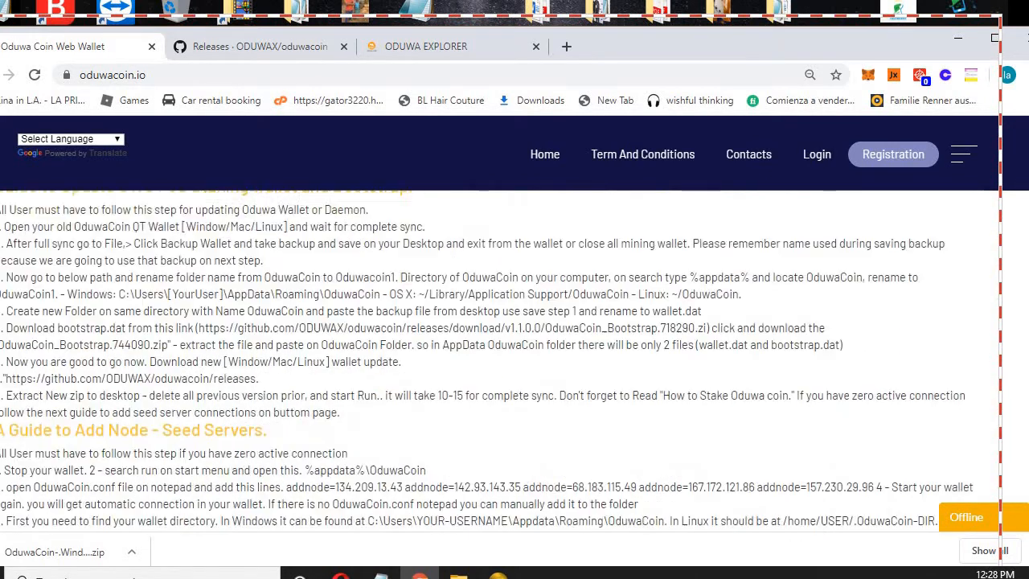
pyautogui.scroll(-1, 514, 362)
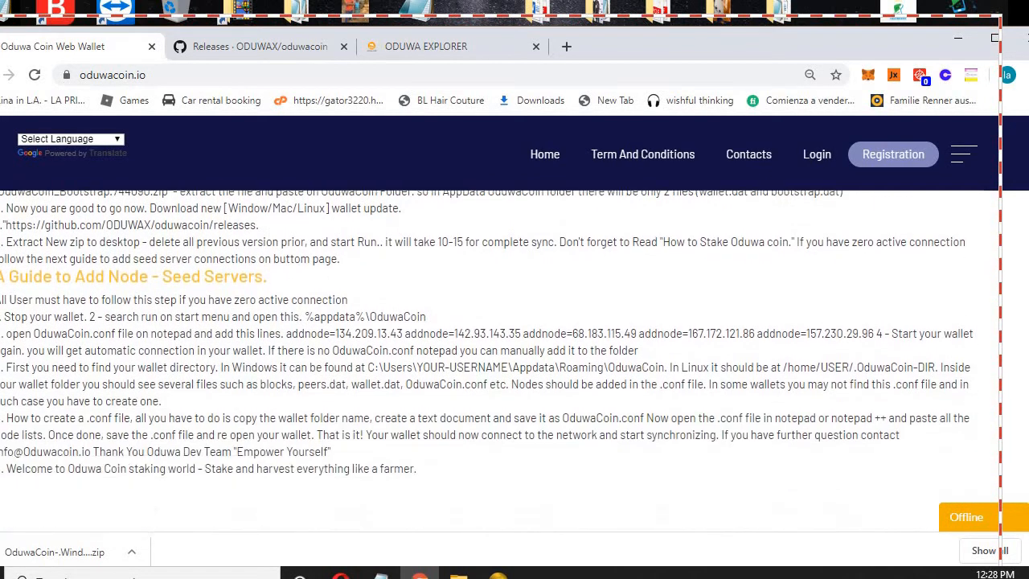
pyautogui.scroll(3, 515, 362)
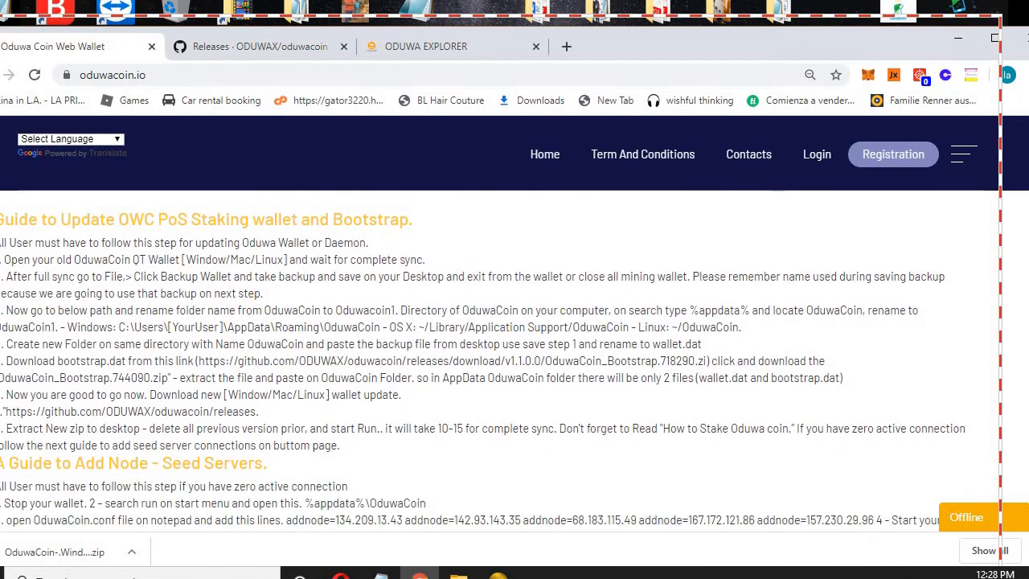
pyautogui.moveTo(2, 239); pyautogui.dragTo(334, 520)
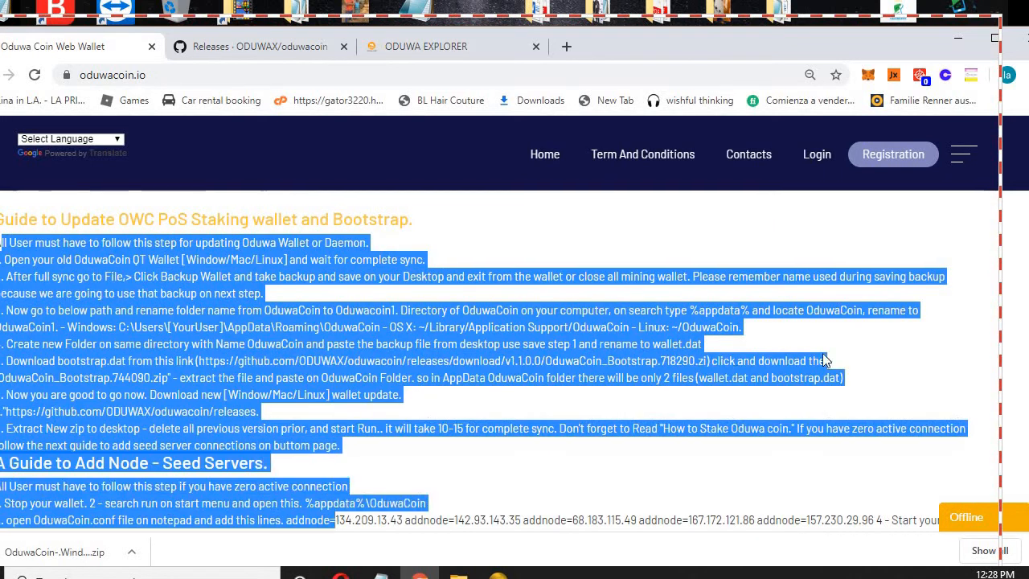
pyautogui.click(862, 507)
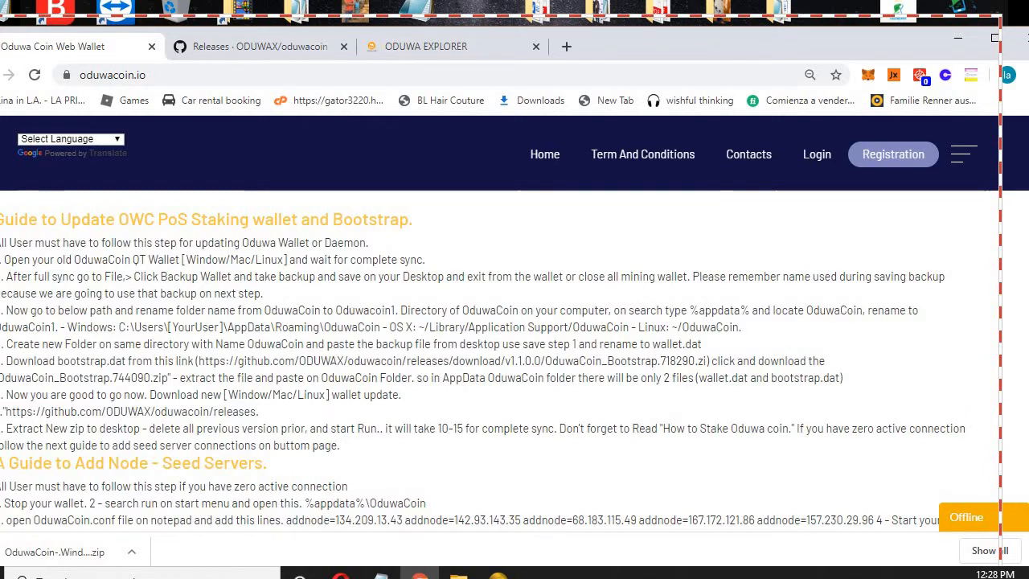
pyautogui.scroll(-3, 420, 475)
pyautogui.moveTo(420, 475); pyautogui.dragTo(4, 265)
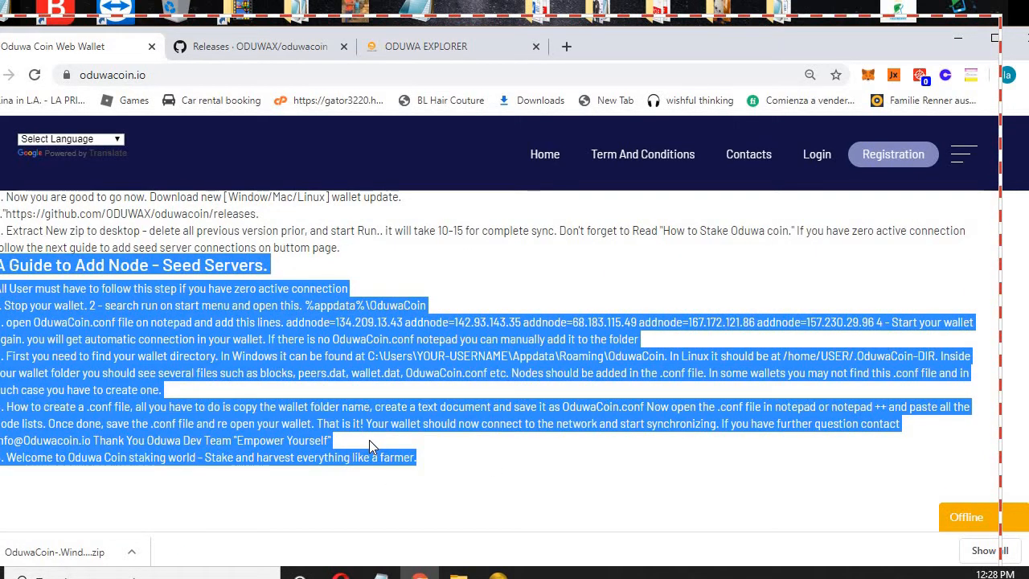
# Switch to the OduwaCoin data folder in File Explorer, review the addnode lines in OduwaCoin.conf, and close the file.
pyautogui.click(458, 573)
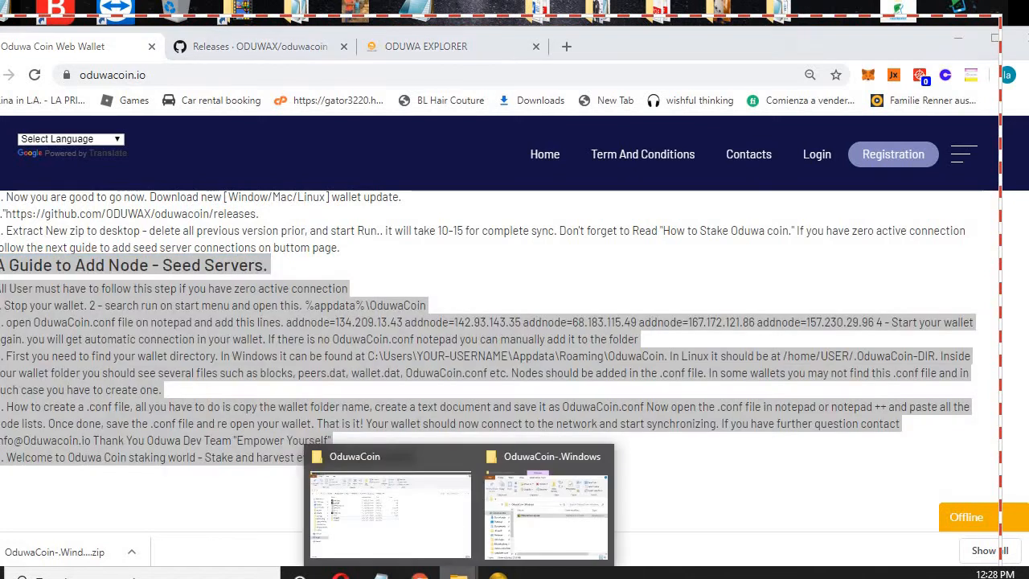
pyautogui.click(395, 545)
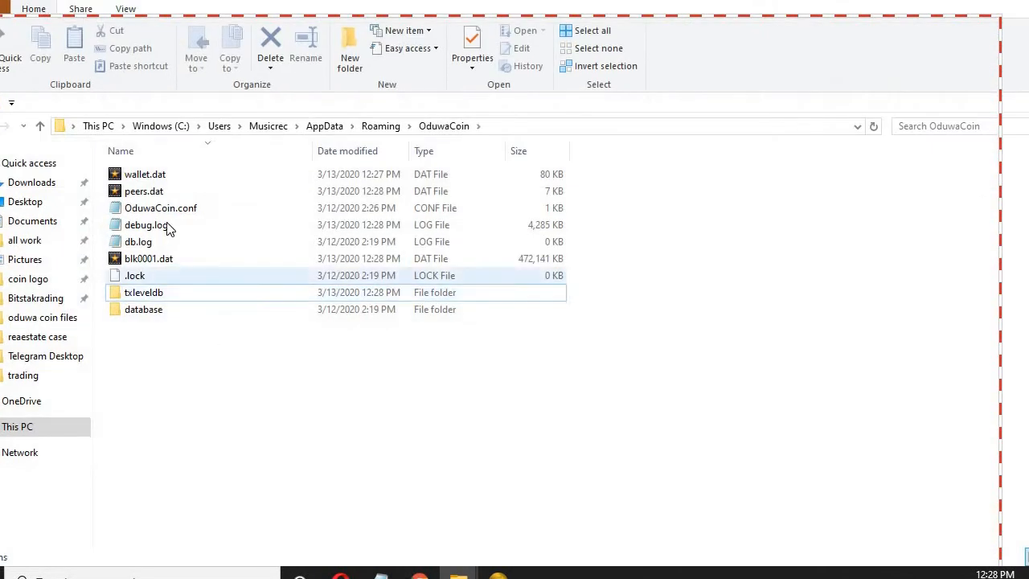
pyautogui.click(173, 211)
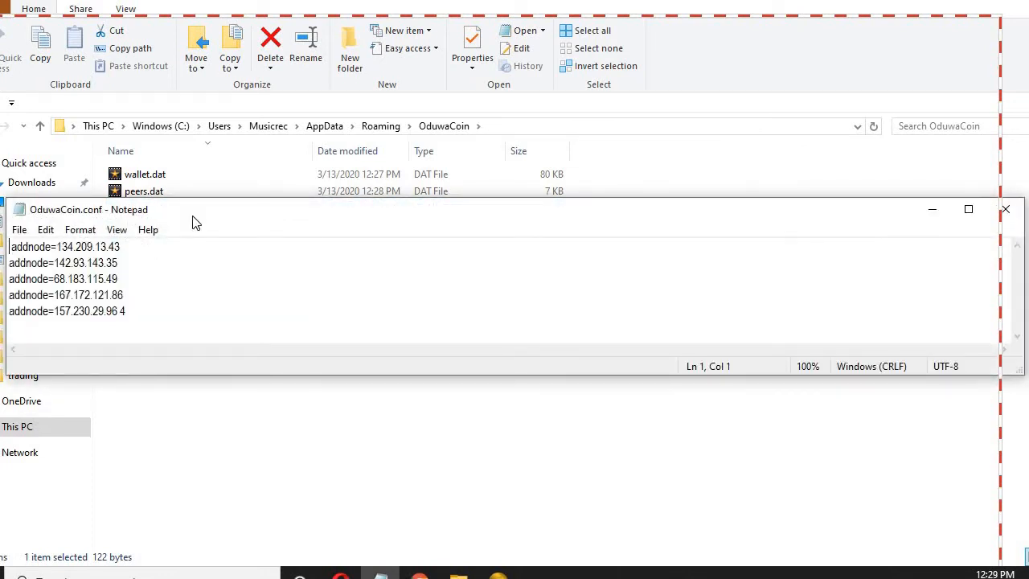
pyautogui.click(1005, 209)
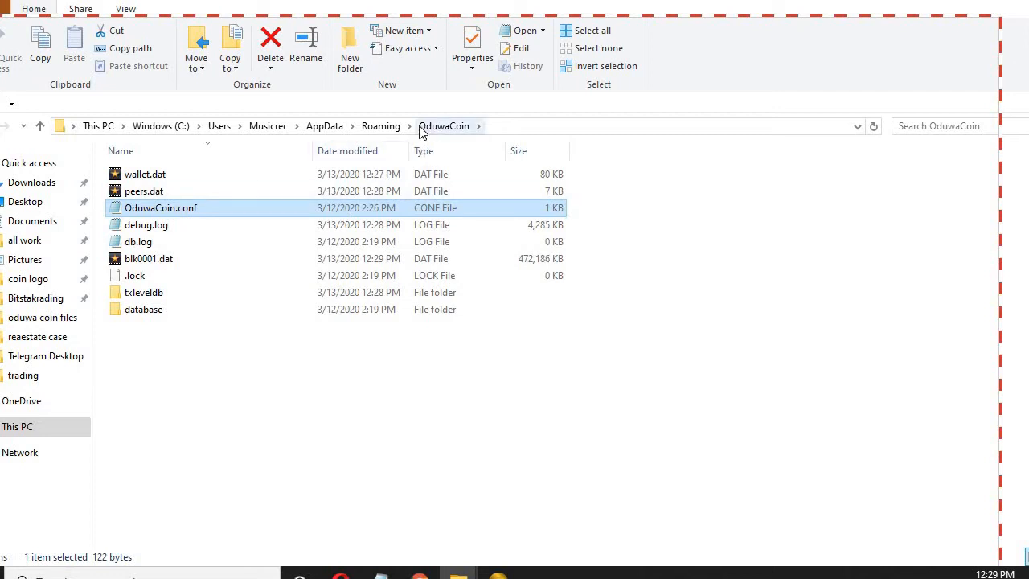
pyautogui.doubleClick(171, 211)
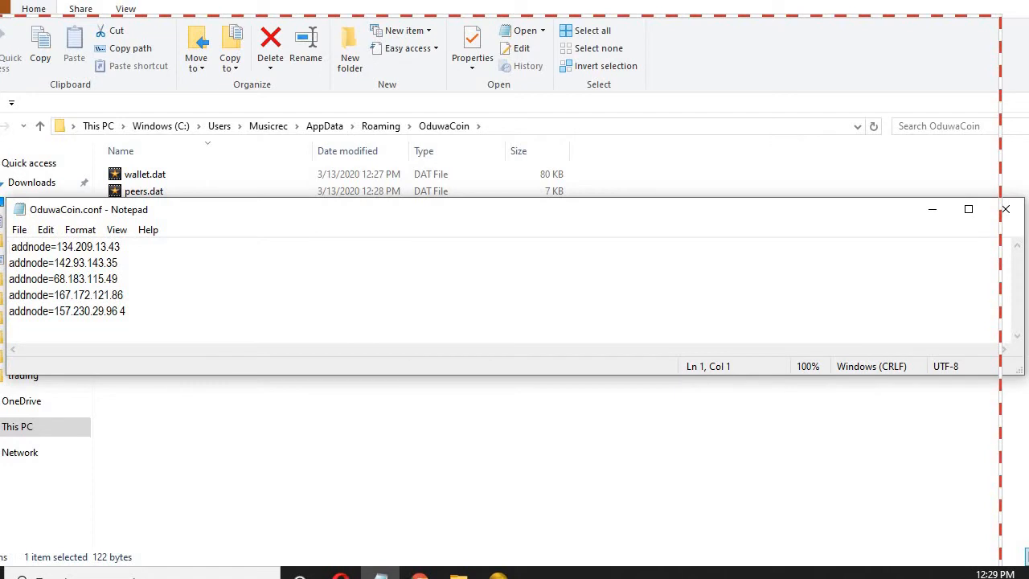
pyautogui.hotkey('ctrl', 'a')
pyautogui.rightClick(49, 256)
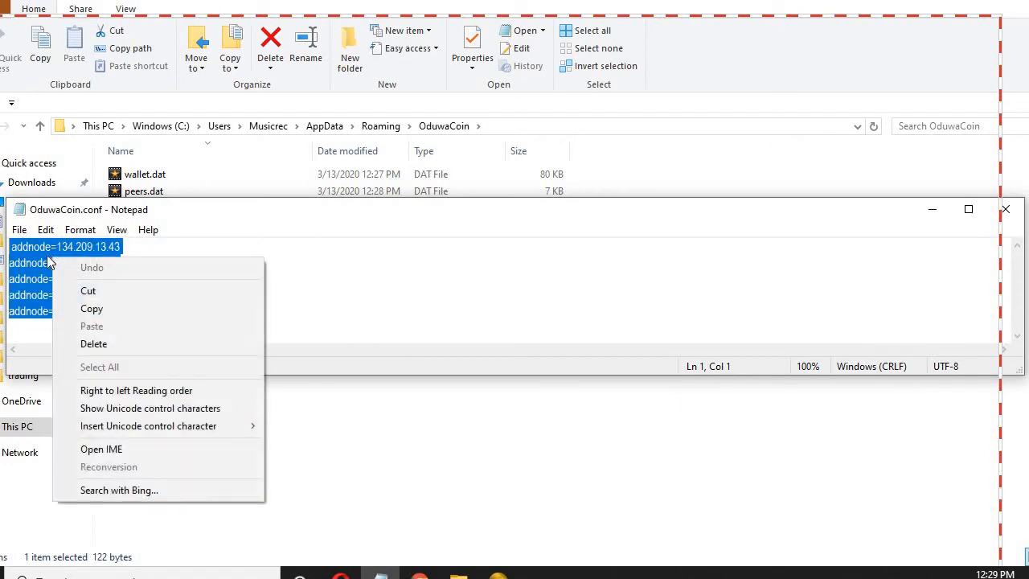
pyautogui.click(1005, 209)
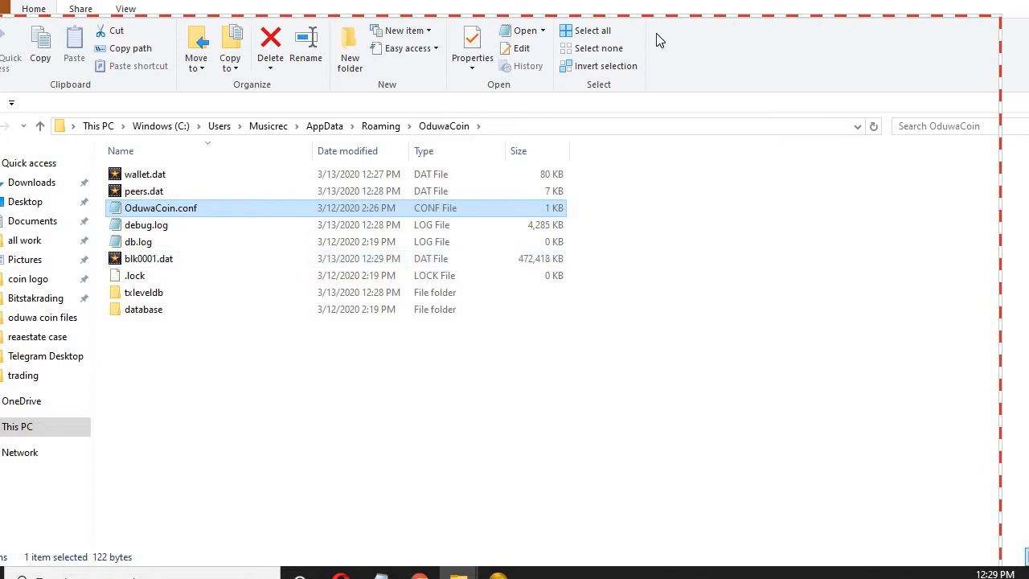
# Switch to the OduwaCoin wallet, check the network and block chain information in its Debug window, and return to the data folder.
pyautogui.click(498, 572)
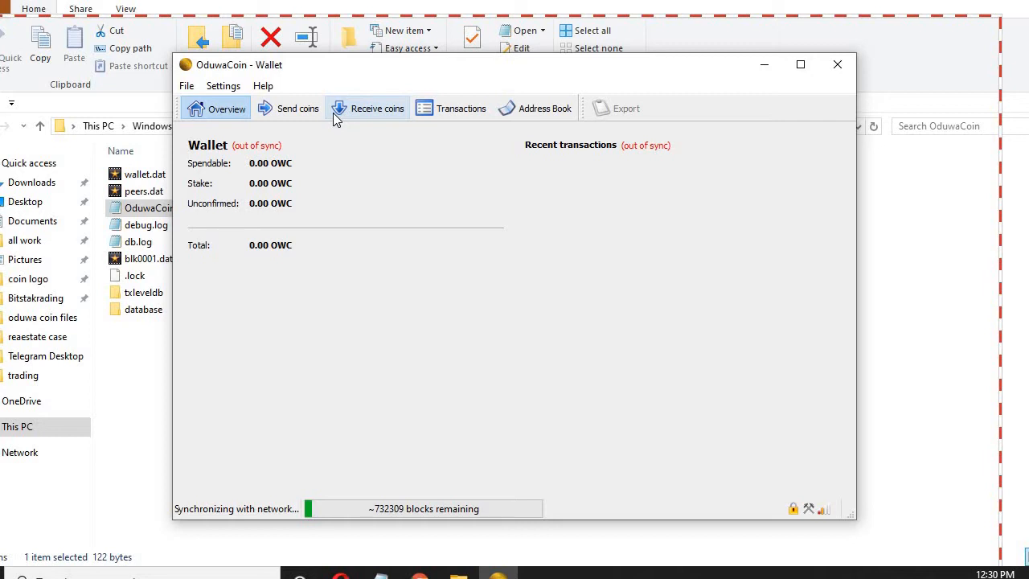
pyautogui.click(264, 86)
pyautogui.click(292, 115)
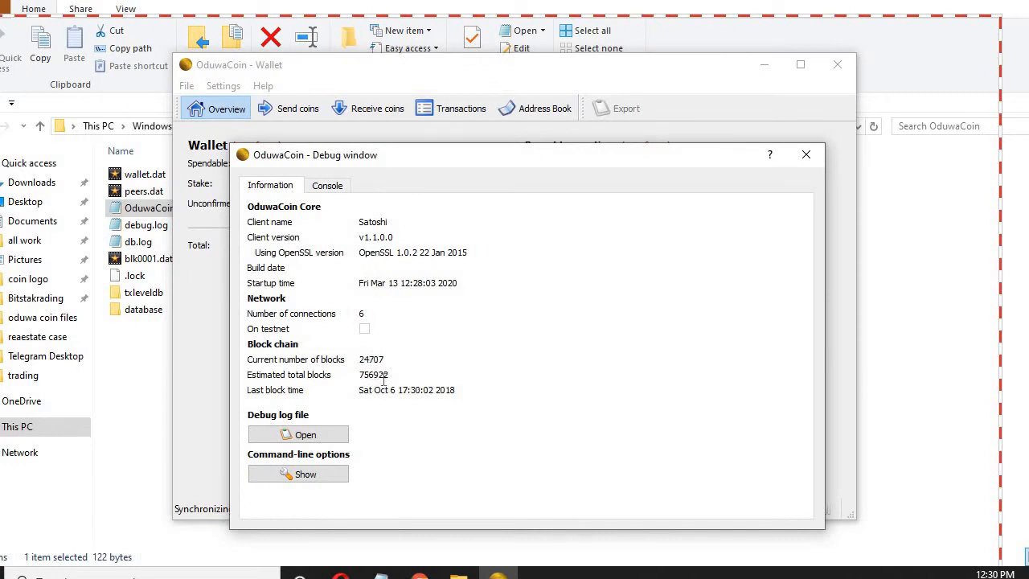
pyautogui.click(133, 386)
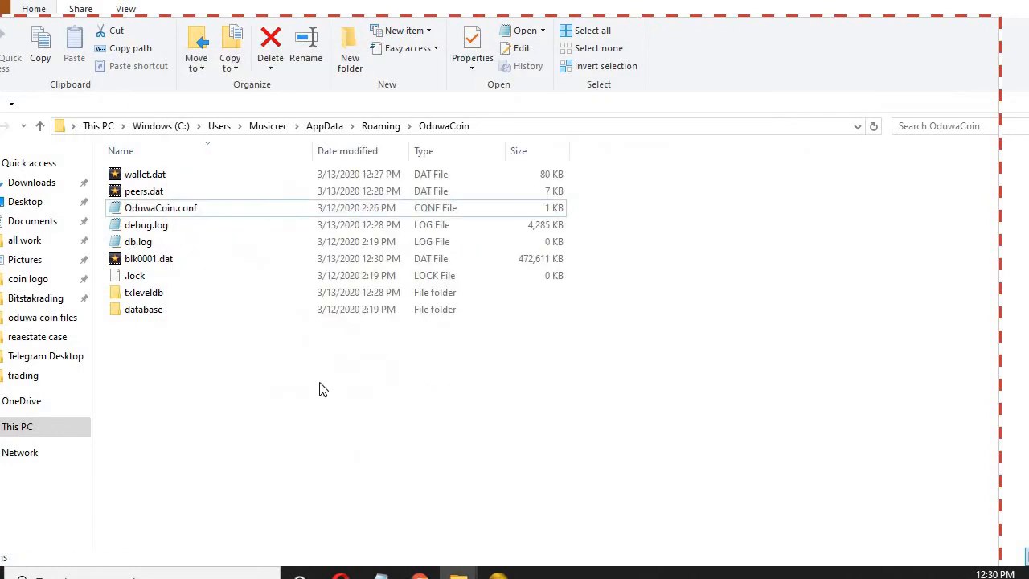
# Switch to Chrome and review the Connections list on the Oduwa Explorer's Network page.
pyautogui.click(419, 571)
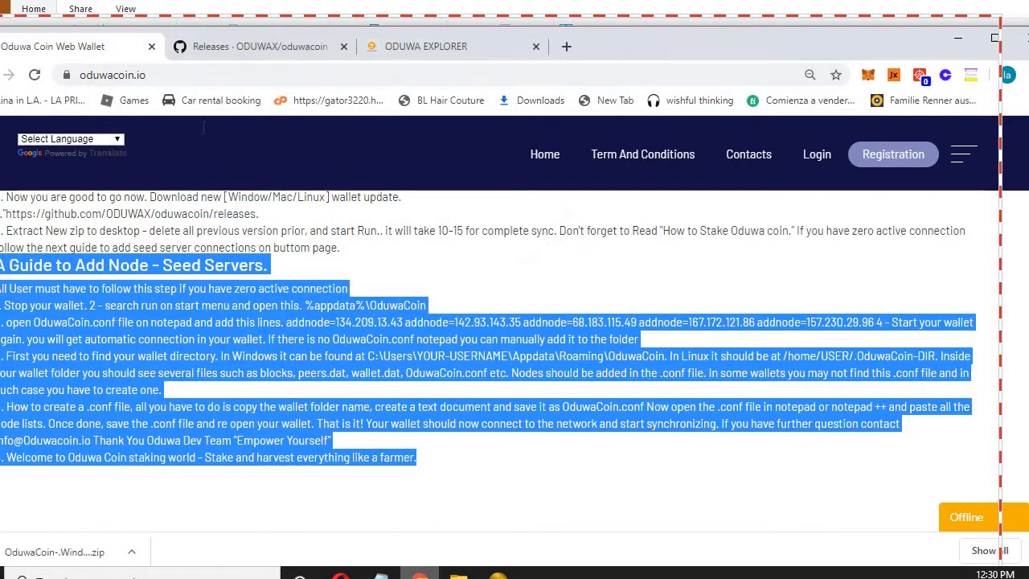
pyautogui.click(408, 50)
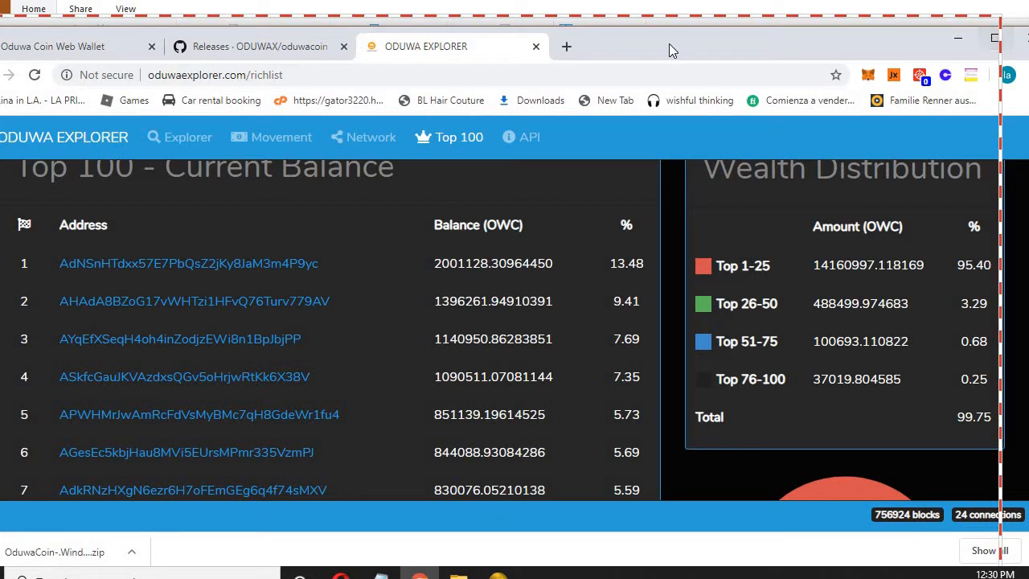
pyautogui.click(387, 141)
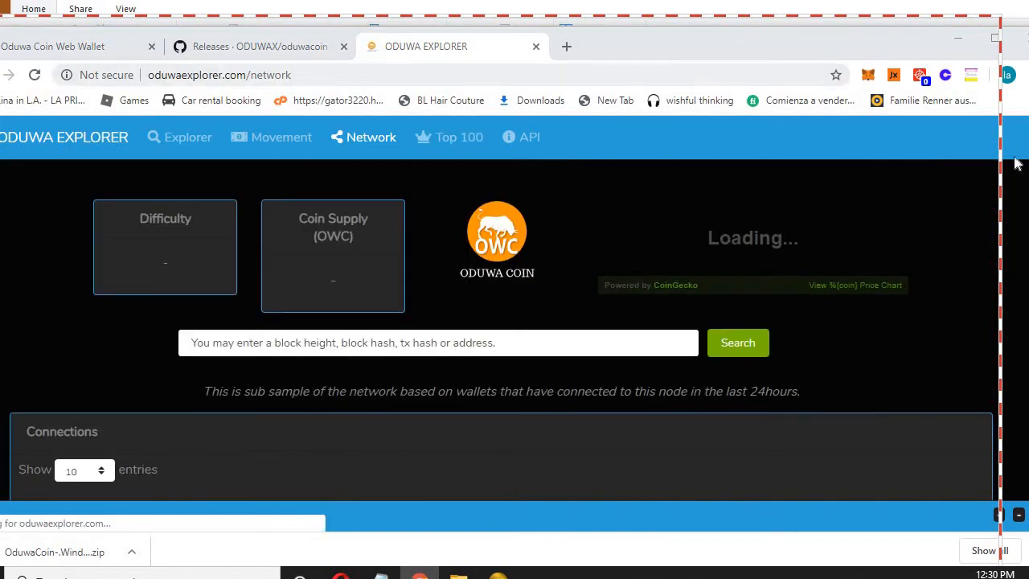
pyautogui.scroll(-7, 1019, 409)
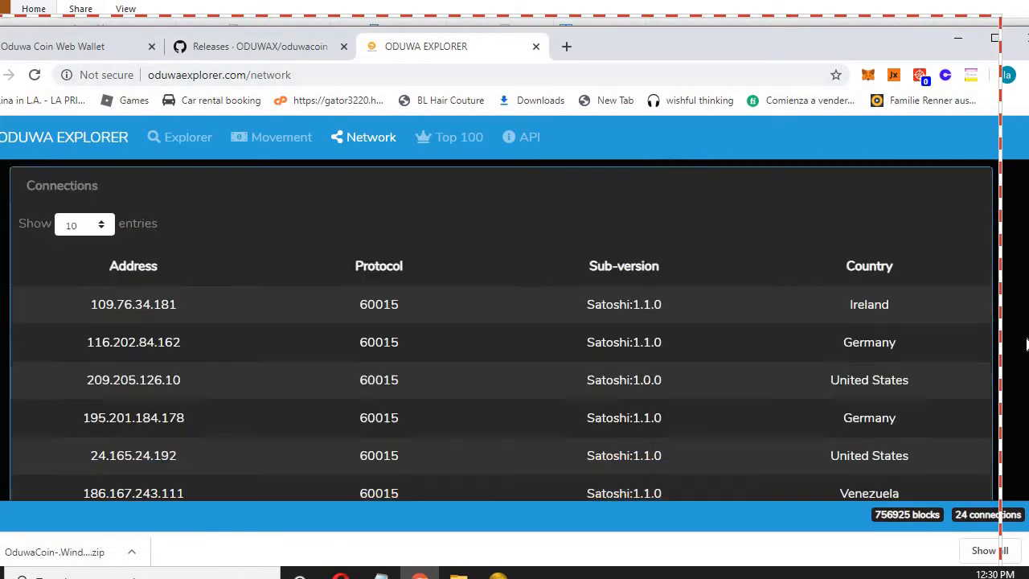
pyautogui.scroll(8, 1015, 362)
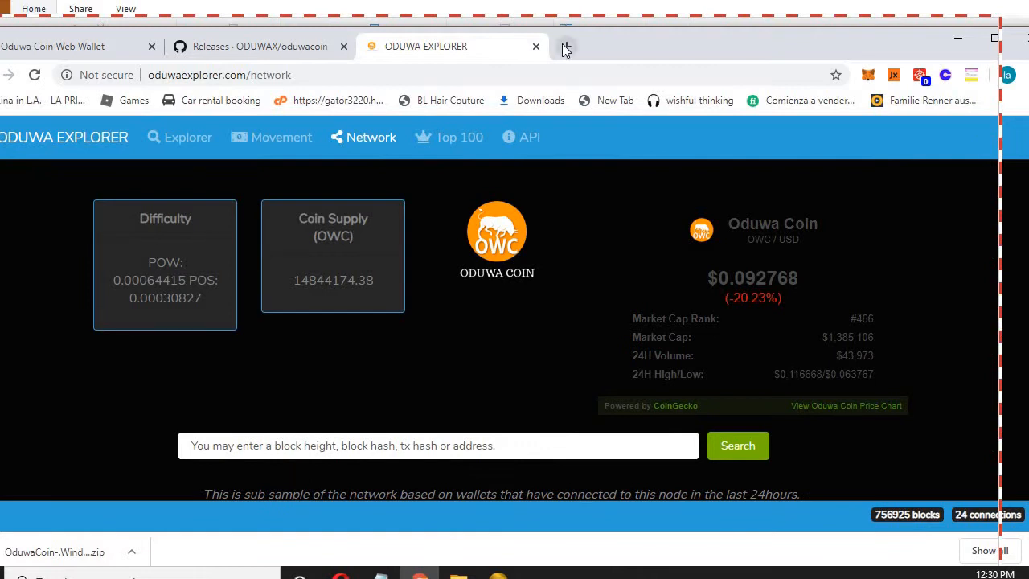
# Look up the computer's external IP address on whatsmyrealip.com in a new browser tab.
pyautogui.click(566, 48)
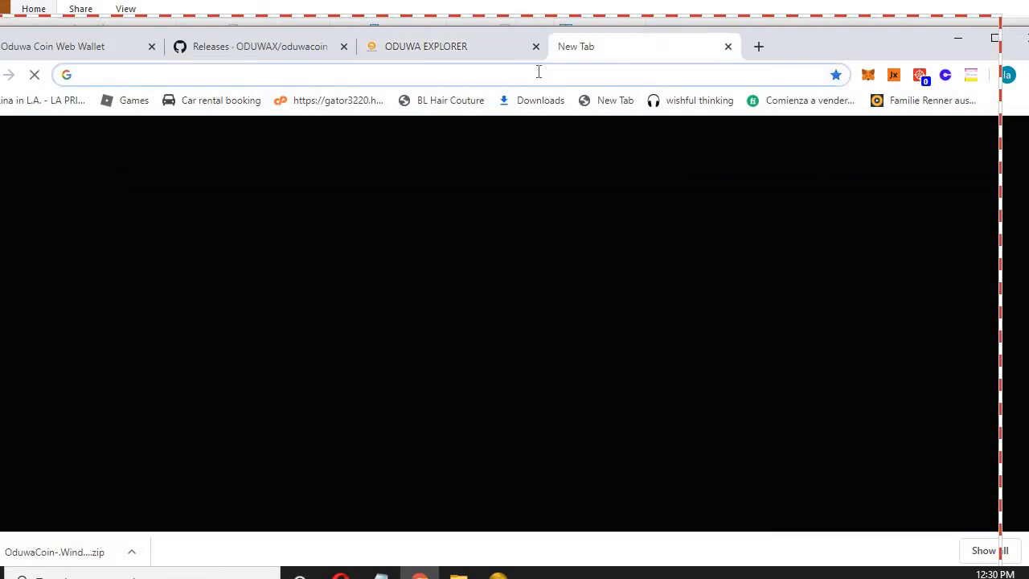
pyautogui.write('what')
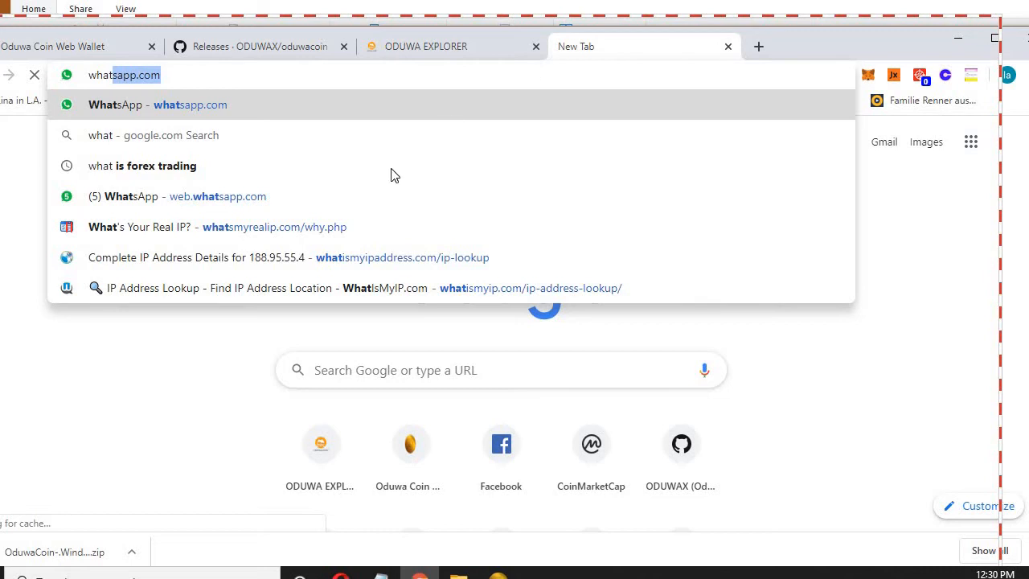
pyautogui.click(316, 226)
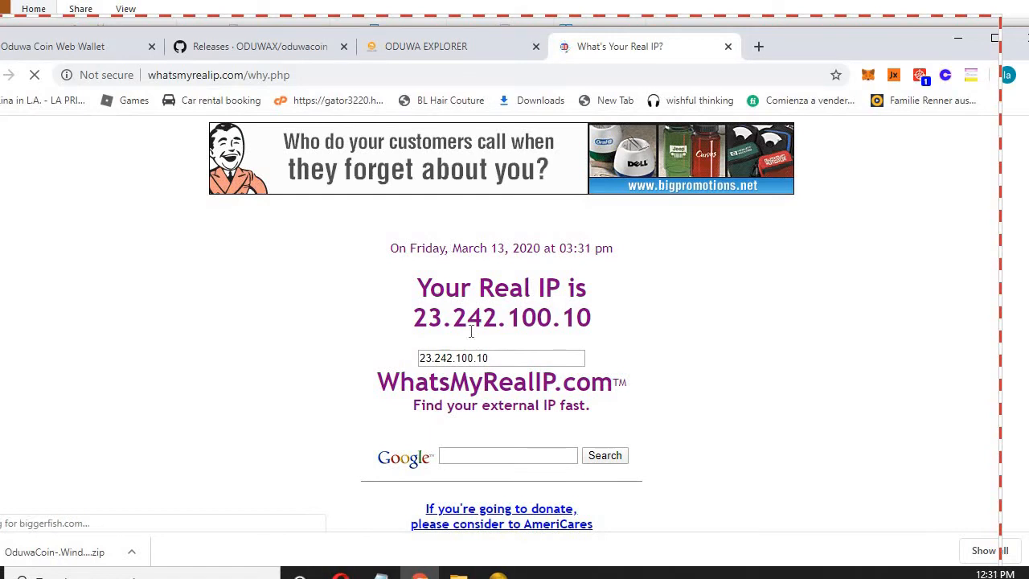
# Compare the external IP address on the What's Your Real IP page with the first entries in the Oduwa Explorer's Connections list.
pyautogui.click(388, 50)
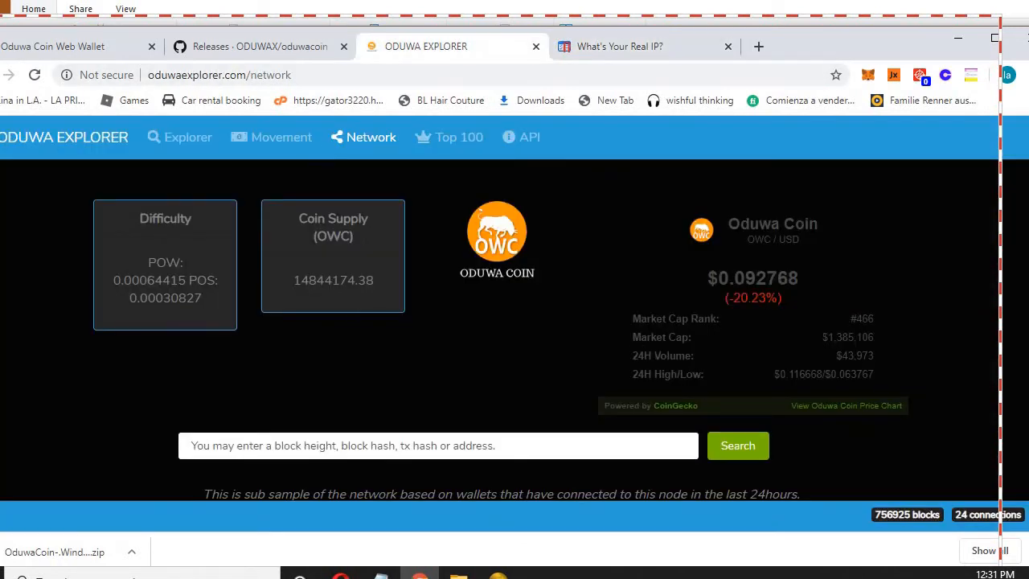
pyautogui.scroll(-6, 502, 329)
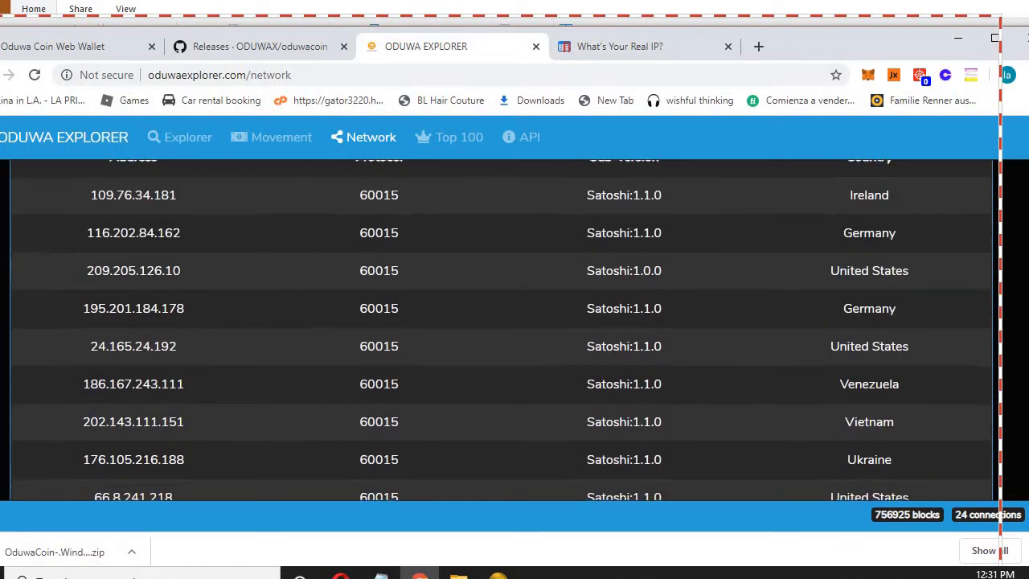
pyautogui.scroll(-1, 501, 330)
pyautogui.scroll(2, 501, 329)
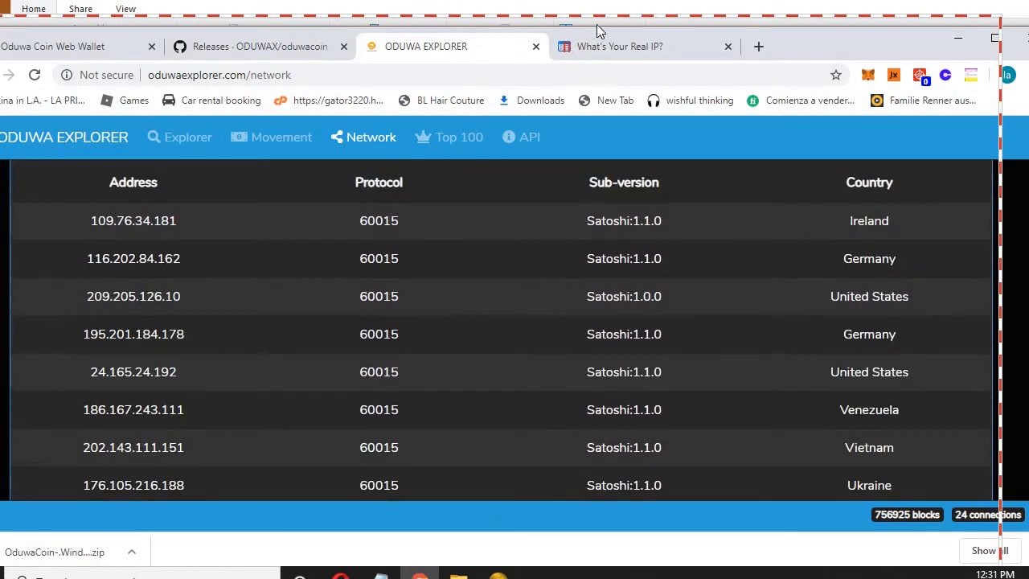
pyautogui.click(597, 46)
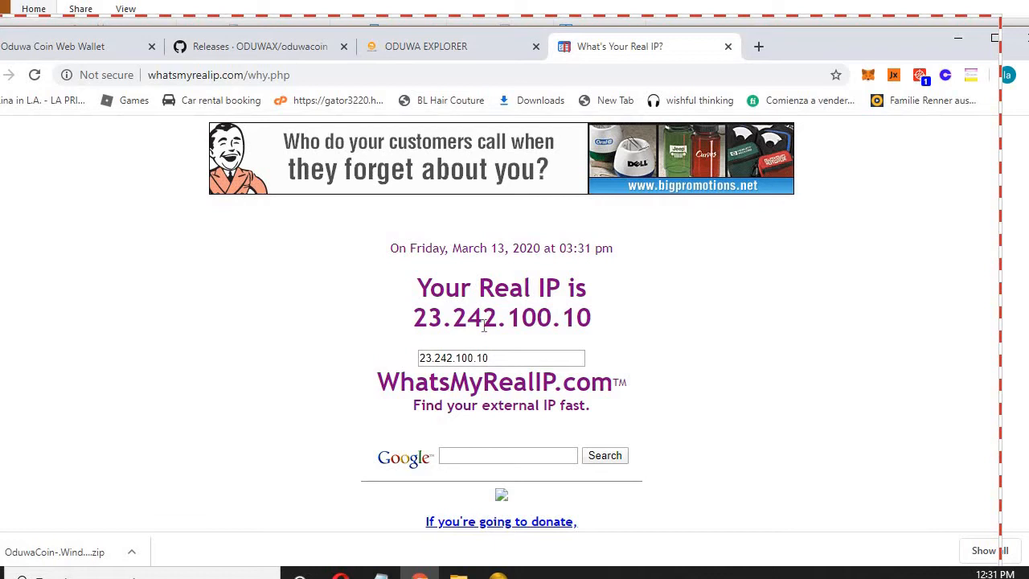
pyautogui.click(418, 50)
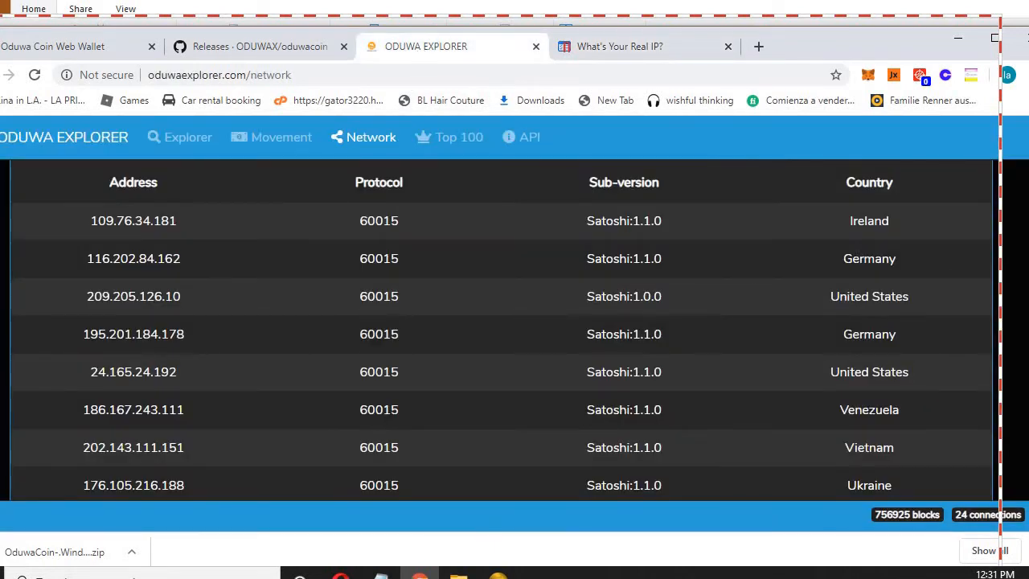
# Page through the Connections list to page 3 to look for the computer's external IP address.
pyautogui.scroll(-3, 858, 442)
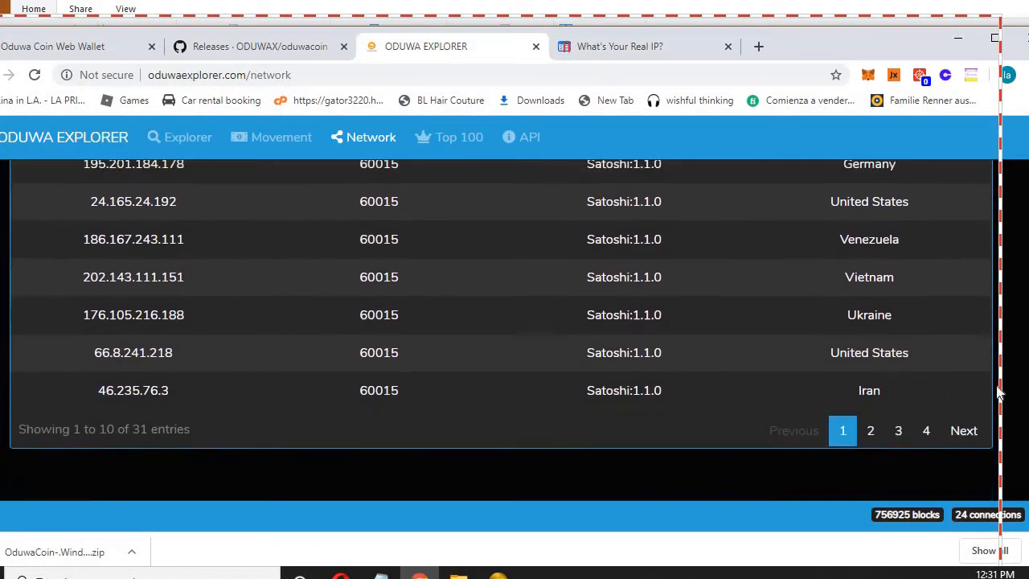
pyautogui.click(962, 426)
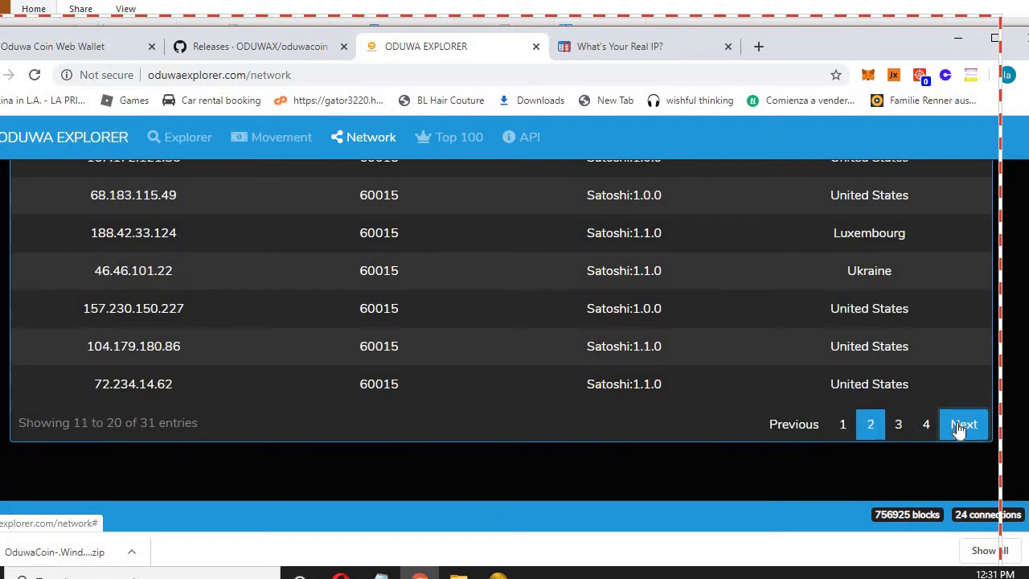
pyautogui.scroll(3, 499, 330)
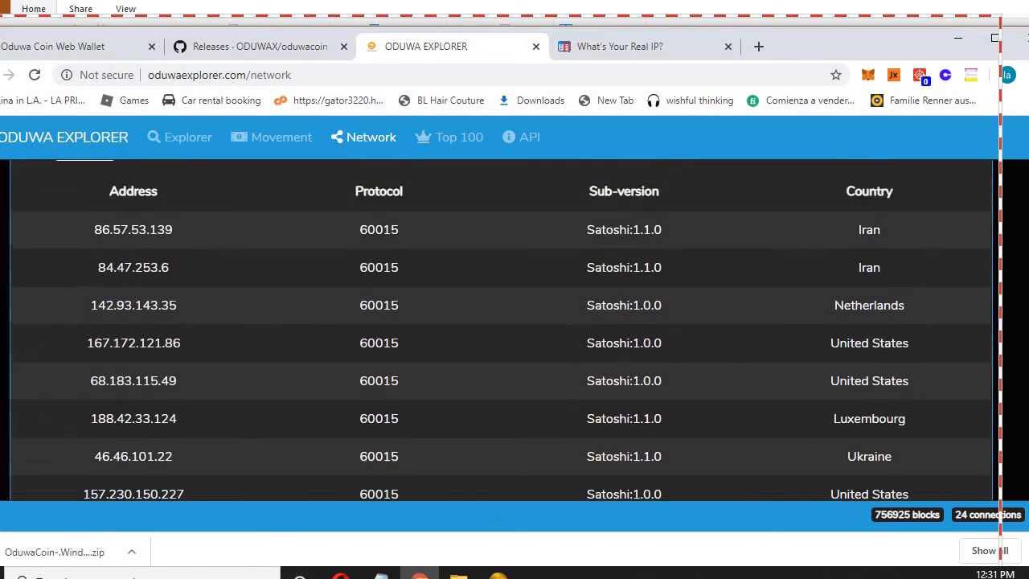
pyautogui.scroll(-3, 500, 329)
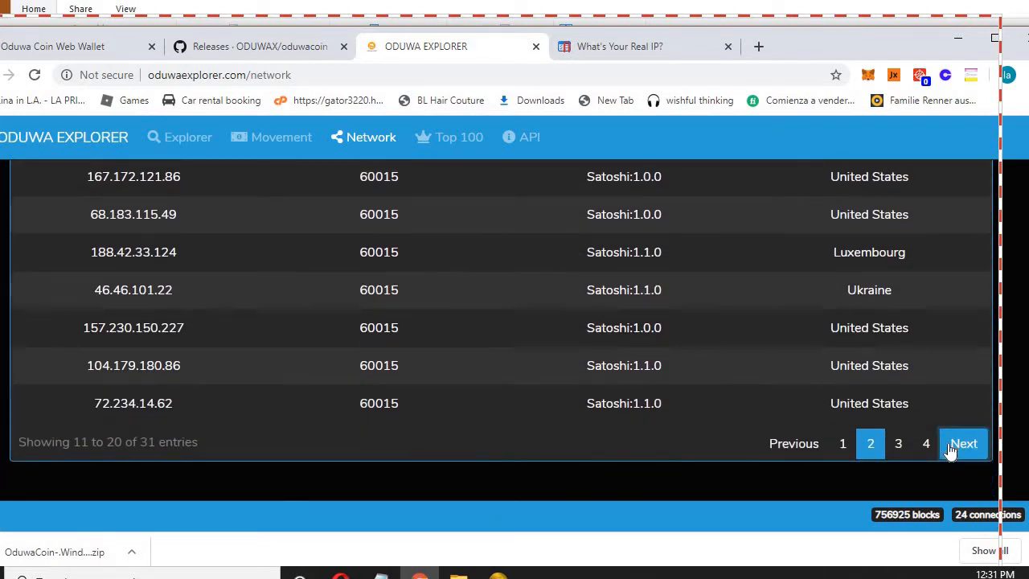
pyautogui.click(958, 446)
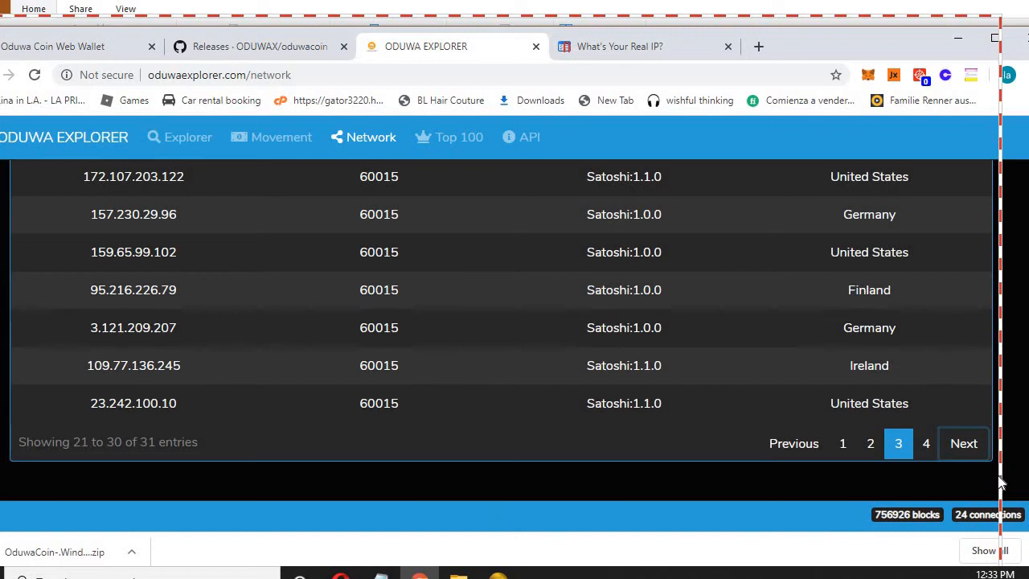
pyautogui.scroll(5, 500, 330)
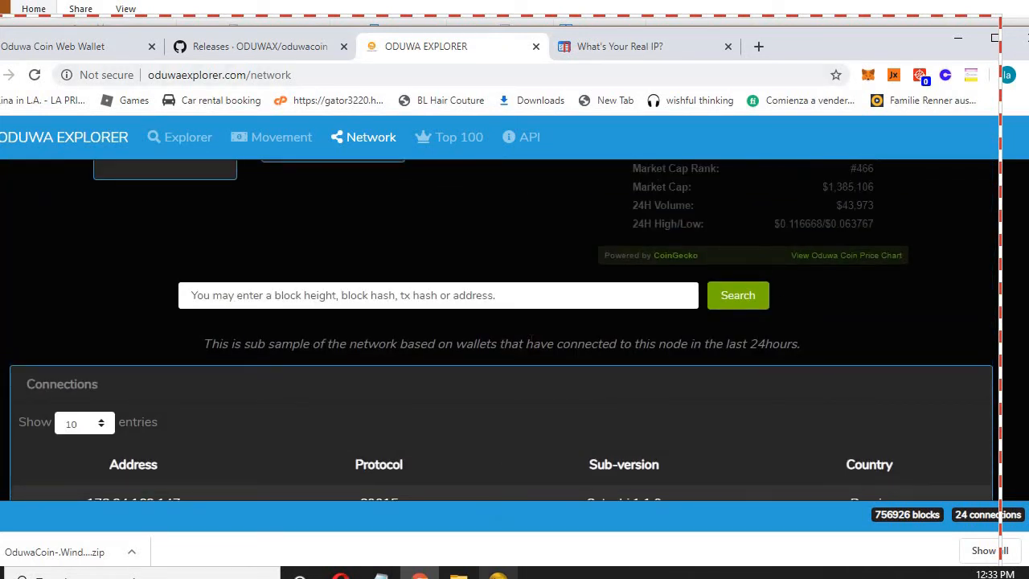
# Switch to the OduwaCoin wallet, check its Debug window's information and console, close it, and bring up the OduwaCoin data folder.
pyautogui.click(498, 572)
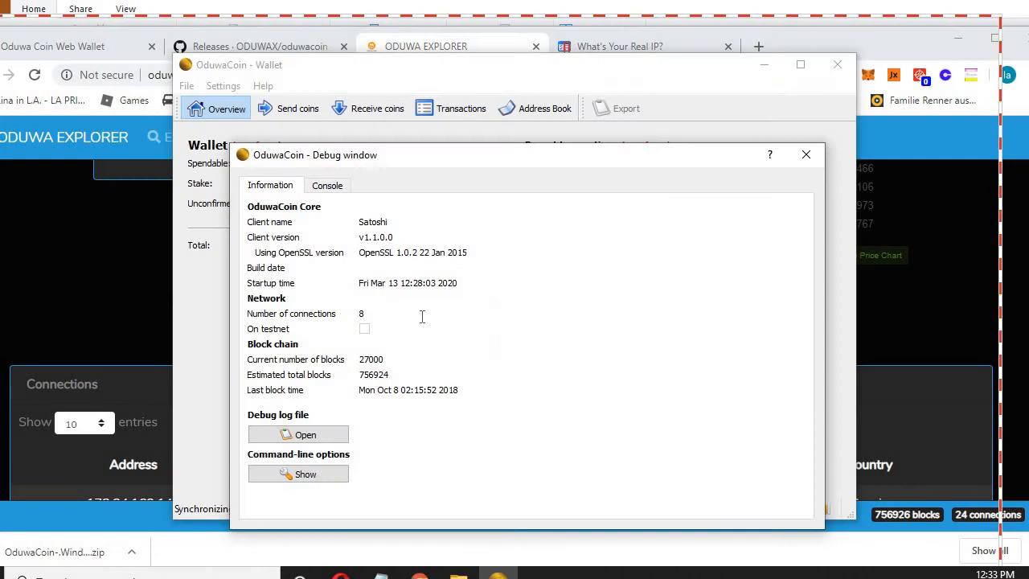
pyautogui.click(328, 186)
pyautogui.click(282, 188)
pyautogui.click(804, 156)
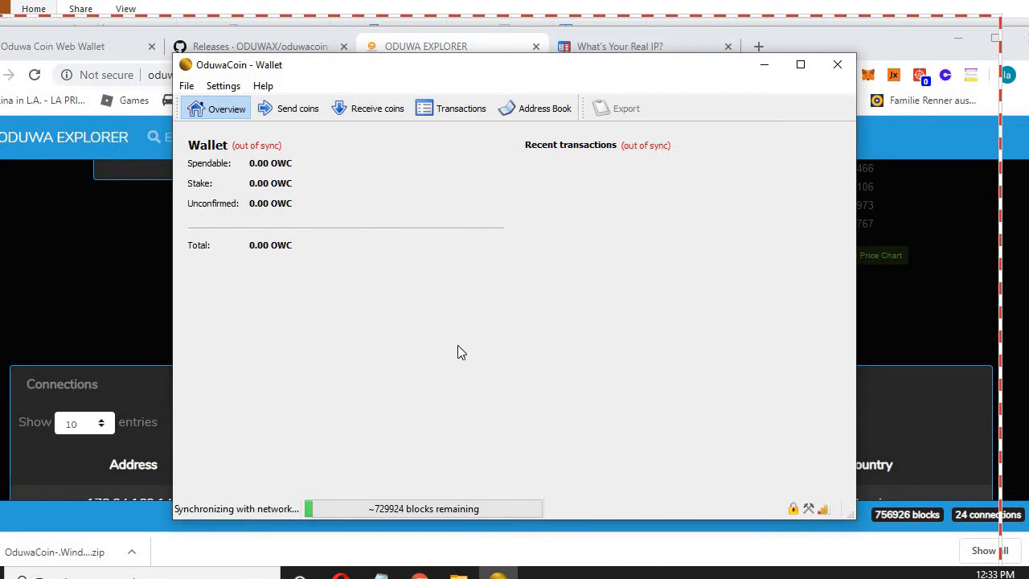
pyautogui.moveTo(459, 572)
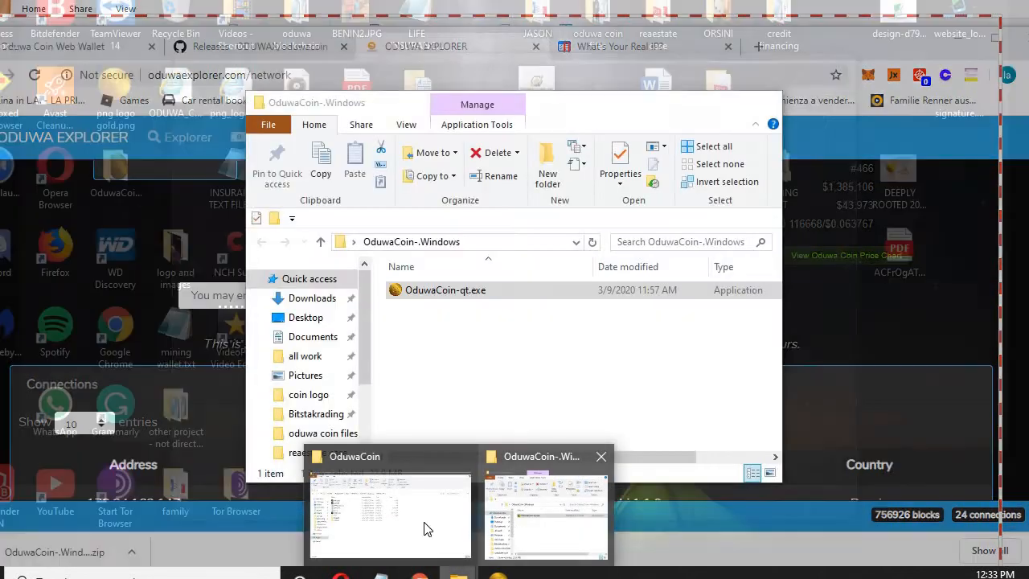
pyautogui.click(425, 526)
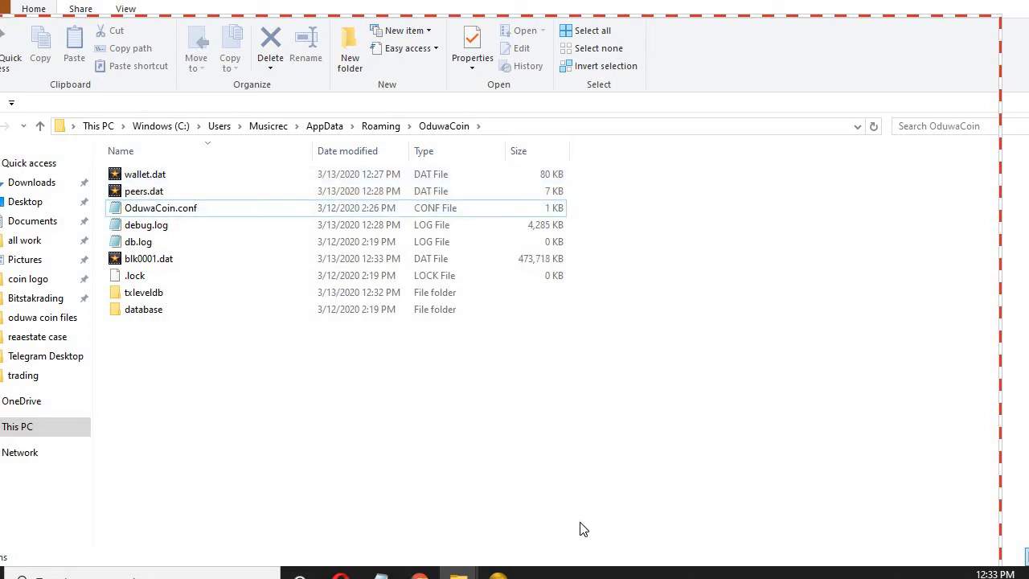
# Return to the OduwaCoin wallet, review its file commands such as Backup Wallet and Exit, and close the wallet window.
pyautogui.click(498, 573)
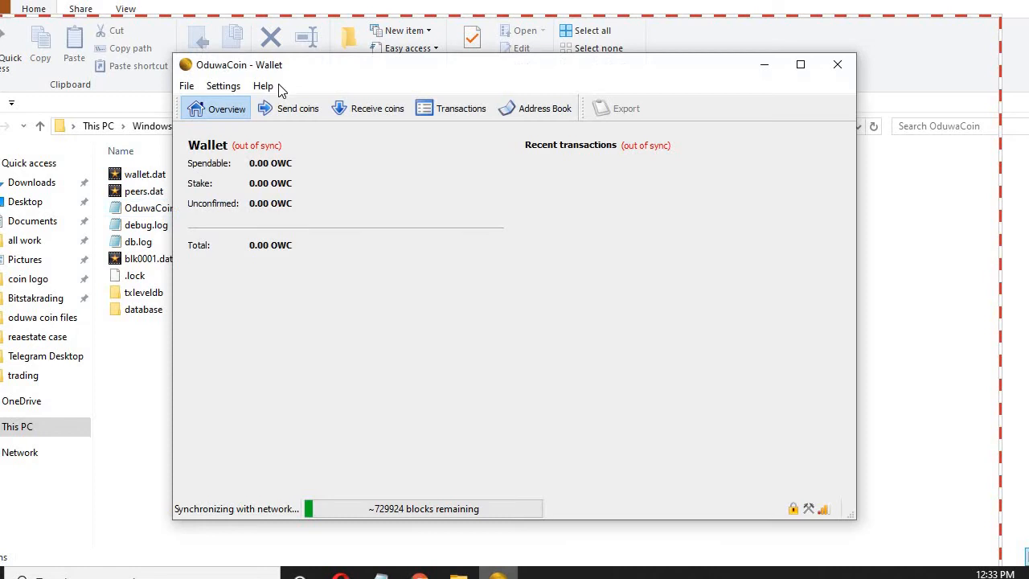
pyautogui.click(187, 87)
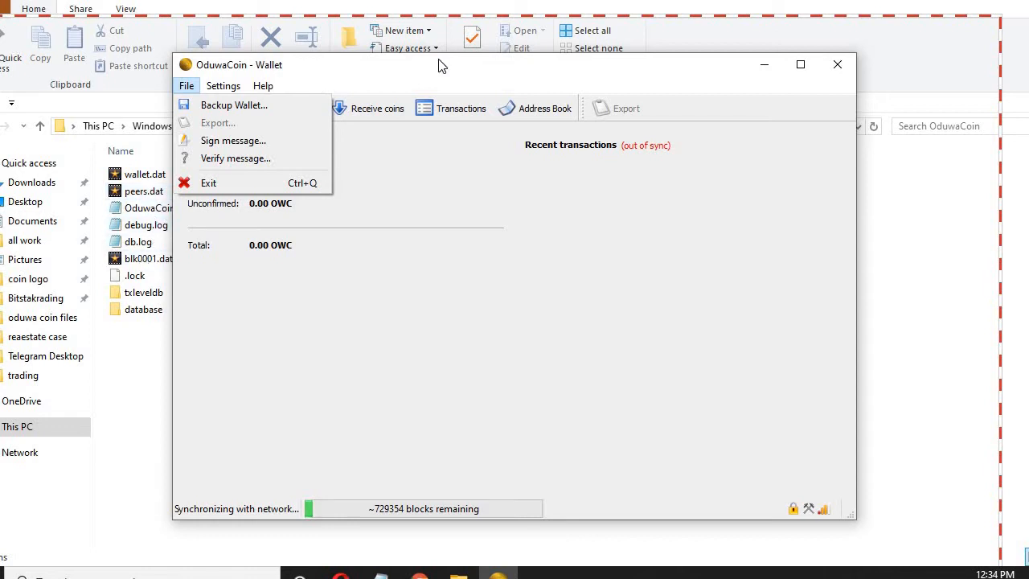
pyautogui.press('Right')
pyautogui.click(768, 72)
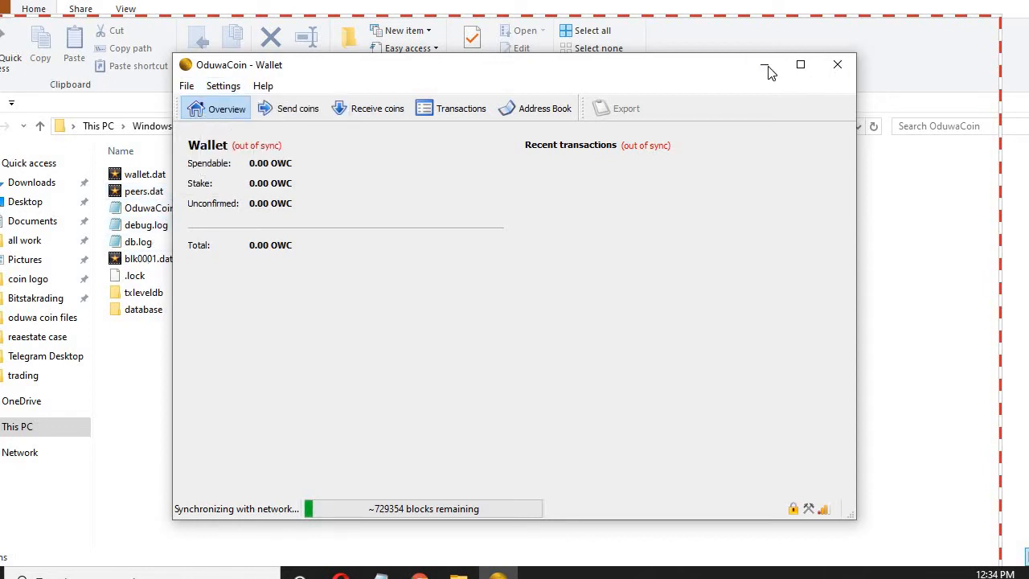
pyautogui.click(839, 65)
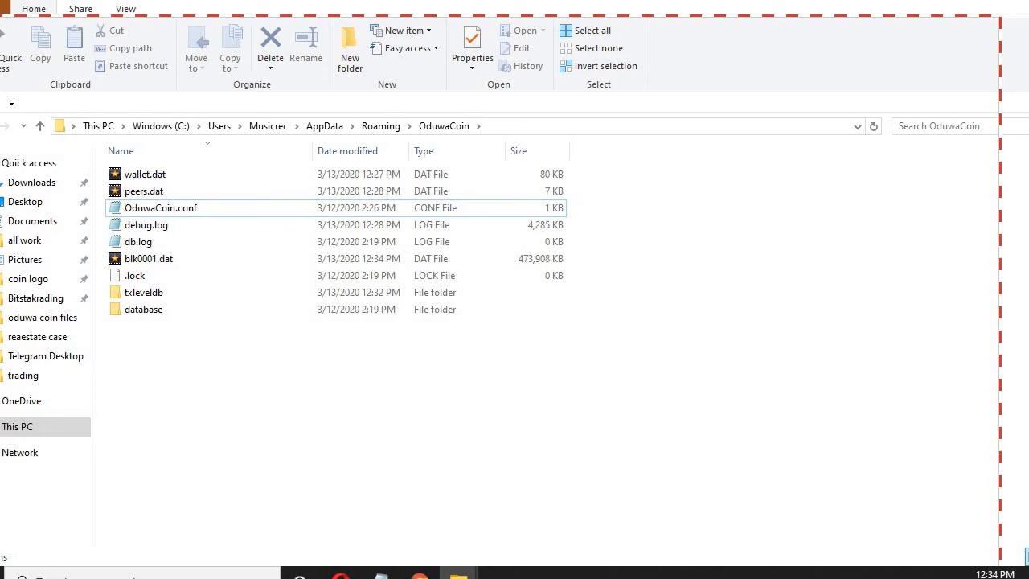
# Restore the data folder window to a smaller size and go back to the Roaming folder to find the OduwaCoin folder.
pyautogui.moveTo(225, 6); pyautogui.dragTo(287, 52)
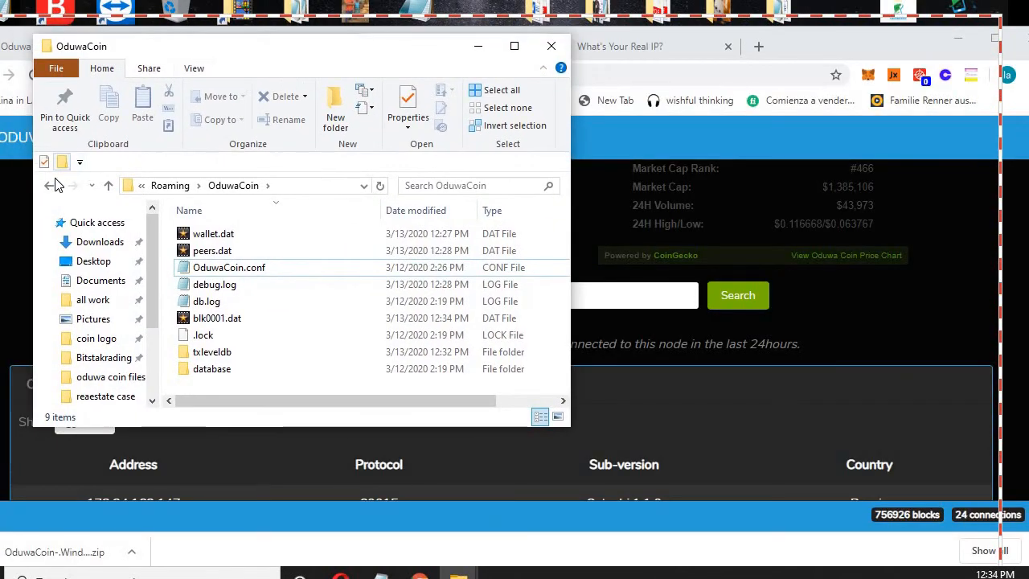
pyautogui.click(50, 186)
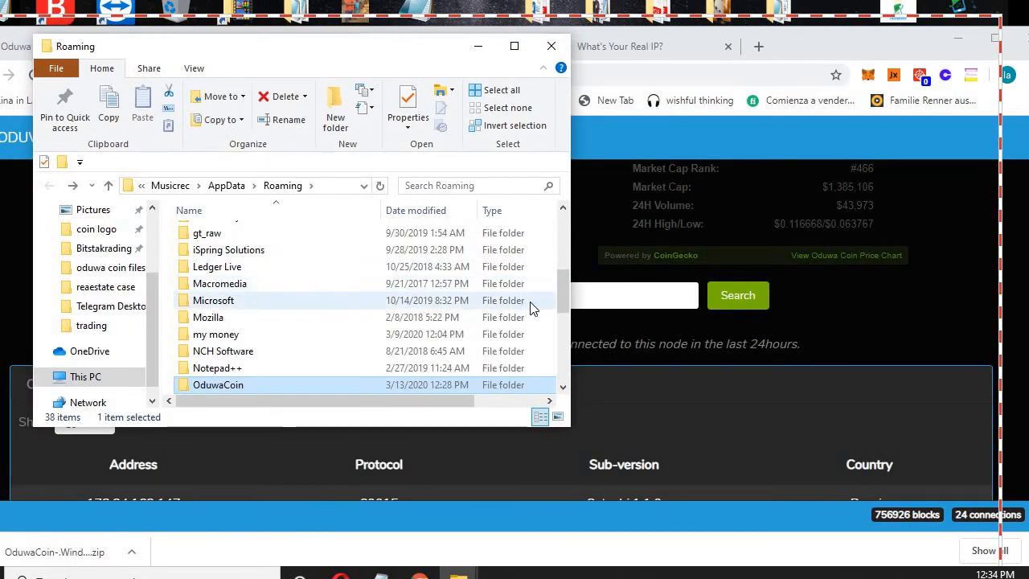
pyautogui.scroll(-1, 568, 297)
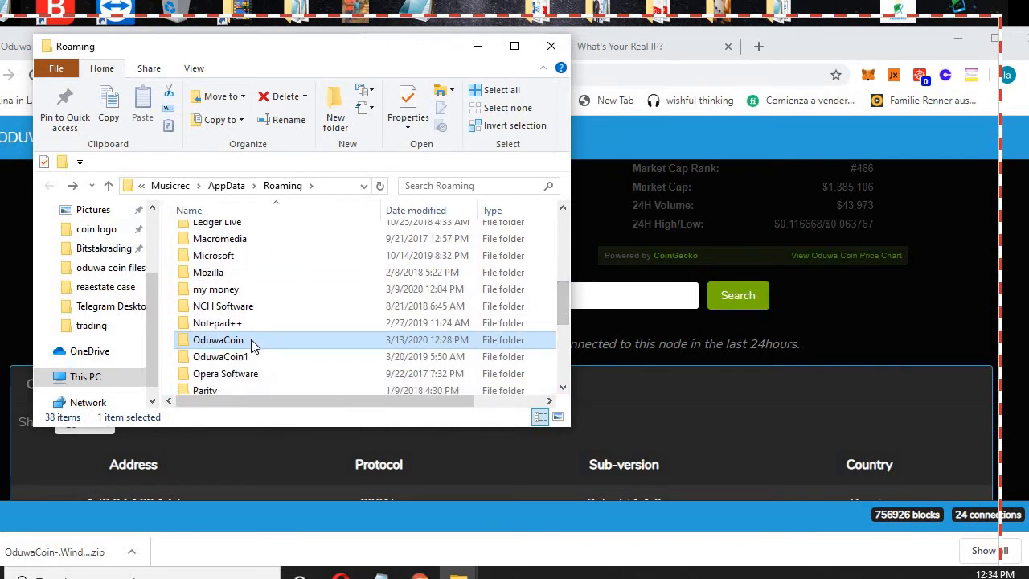
# Try to rename the OduwaCoin folder as OduwaCoin4, with the File Explorer window maximized.
pyautogui.rightClick(251, 339)
pyautogui.click(295, 303)
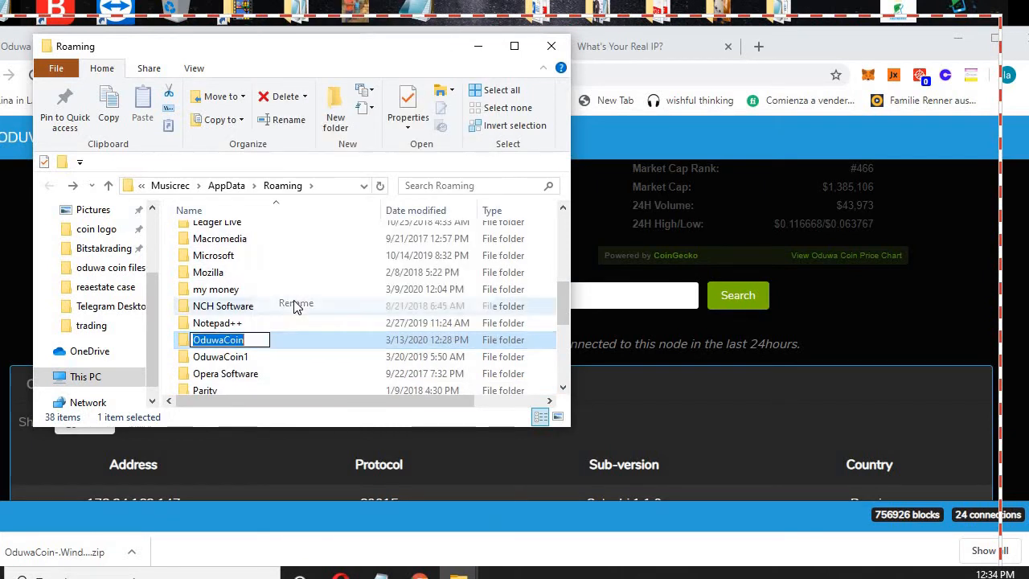
pyautogui.click(259, 339)
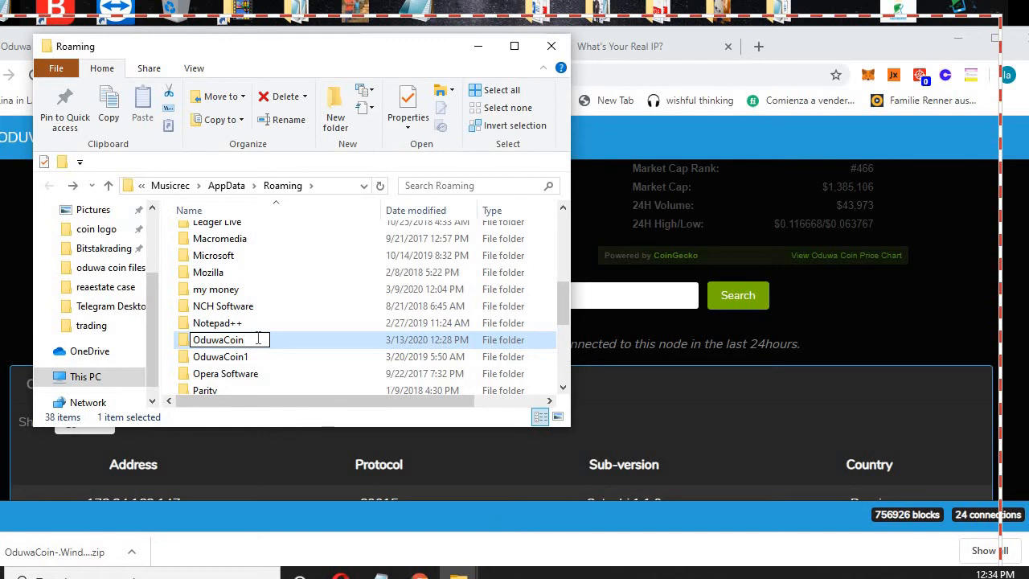
pyautogui.write('4')
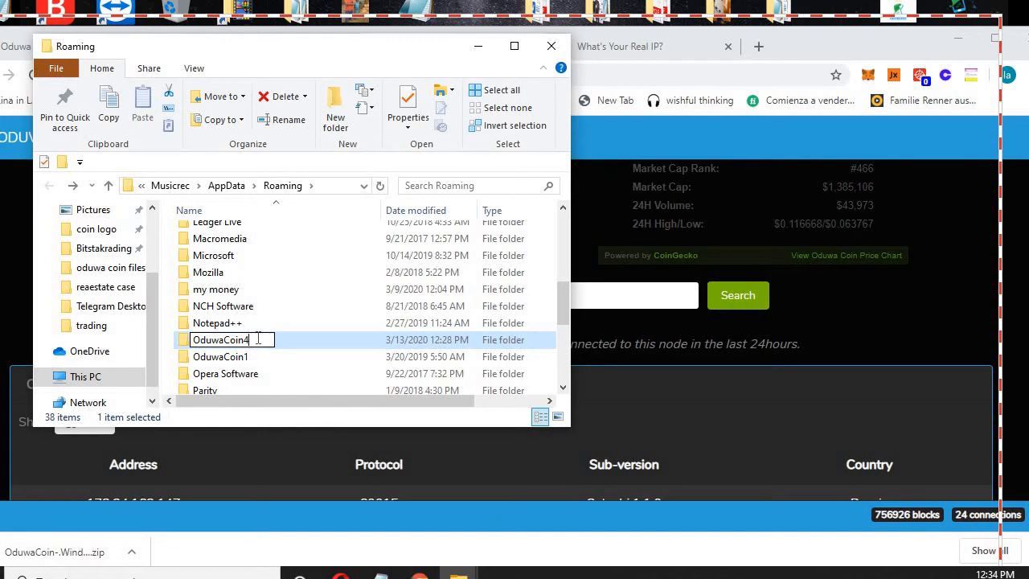
pyautogui.click(516, 53)
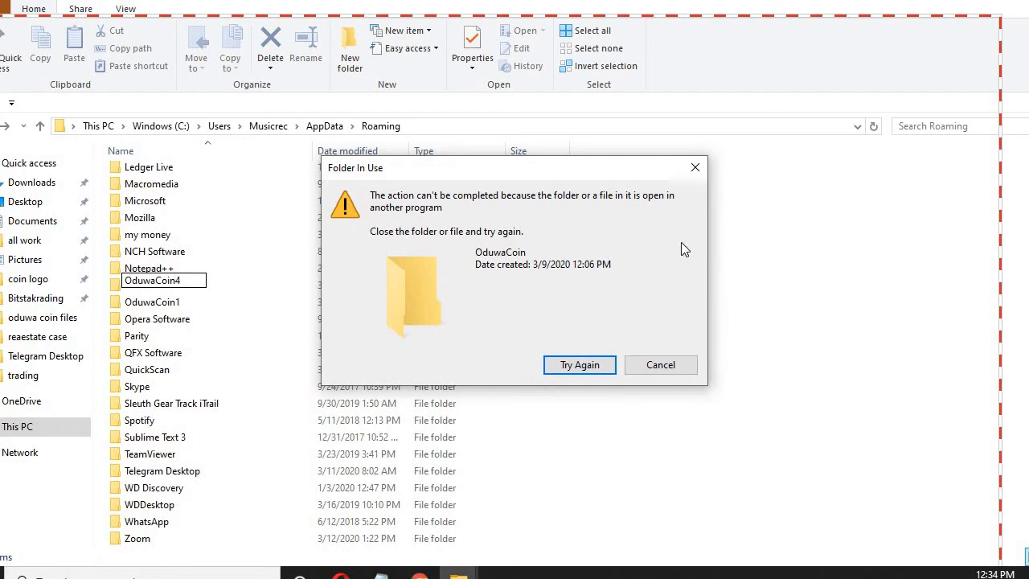
pyautogui.click(695, 167)
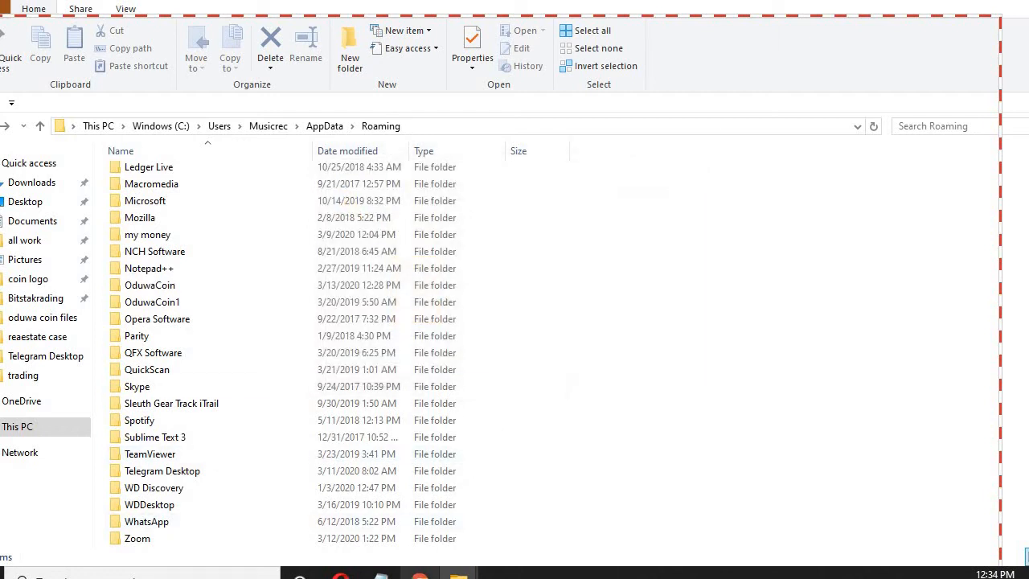
# Reopen the OduwaCoin wallet running in the background and exit the program completely.
pyautogui.click(960, 573)
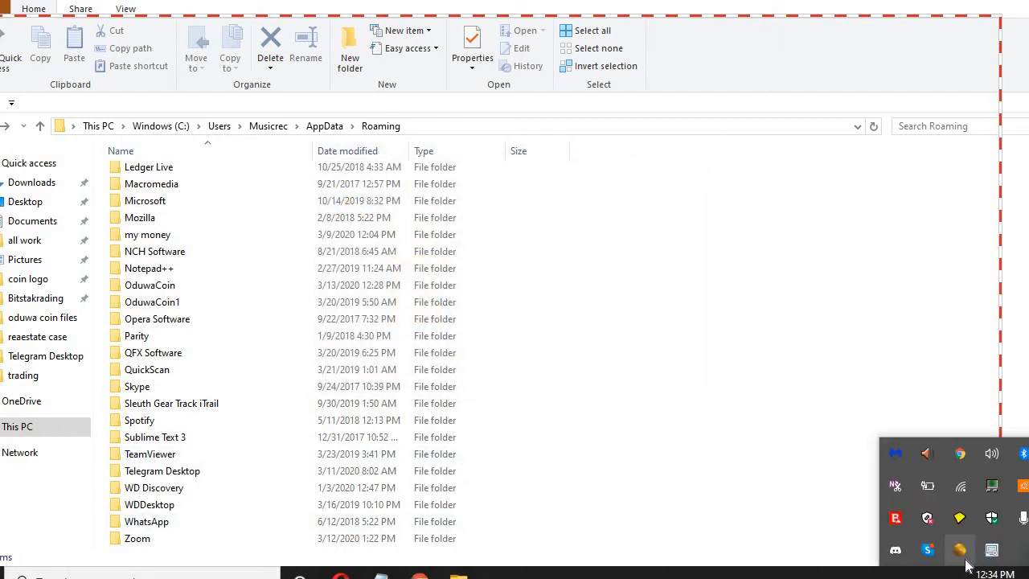
pyautogui.click(959, 549)
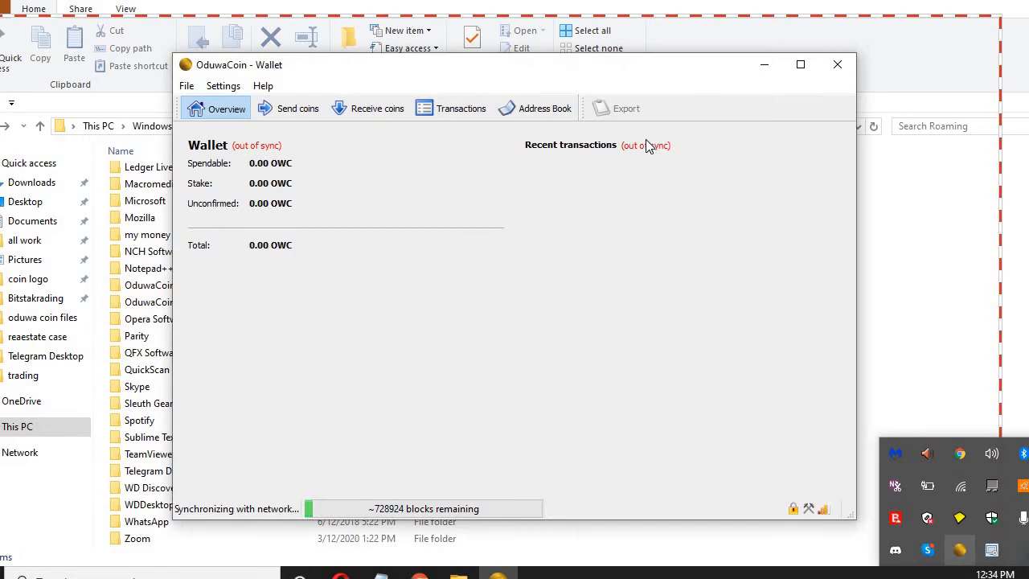
pyautogui.click(186, 85)
pyautogui.click(208, 184)
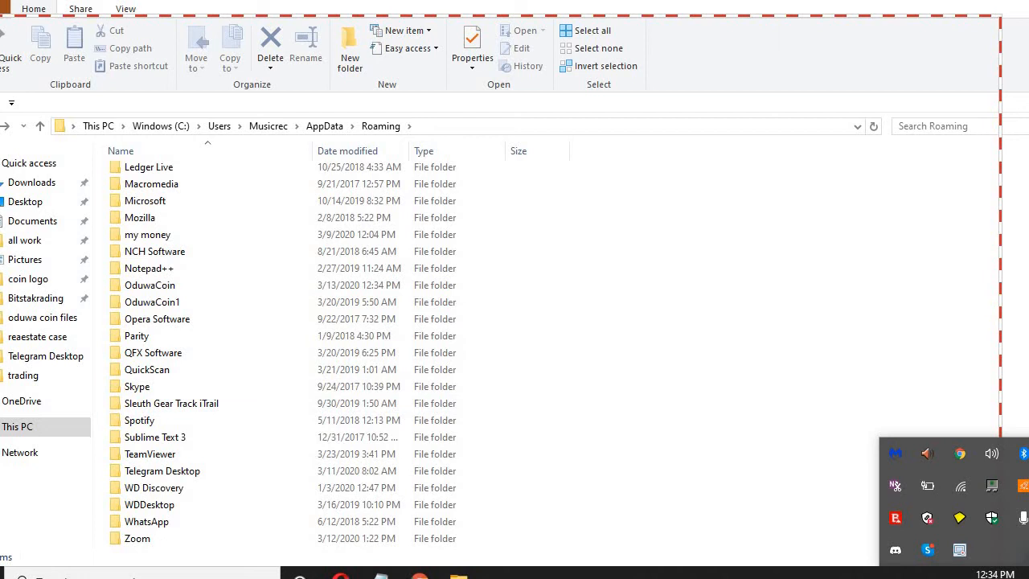
pyautogui.click(958, 577)
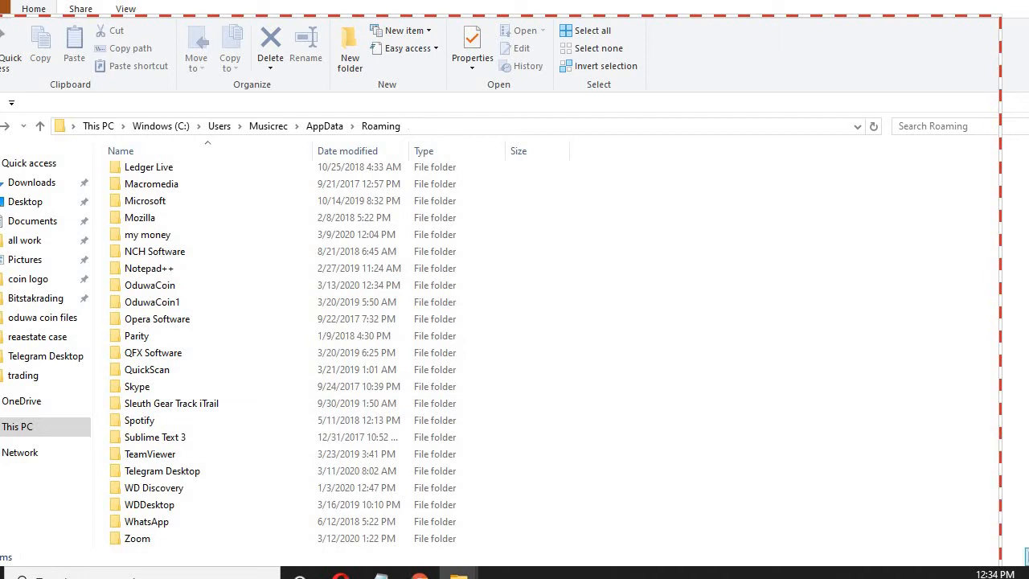
# Review the OduwaCoin folder's available actions, look through its contents including wallet.dat, and return to the Roaming folder.
pyautogui.click(171, 285)
pyautogui.rightClick(172, 287)
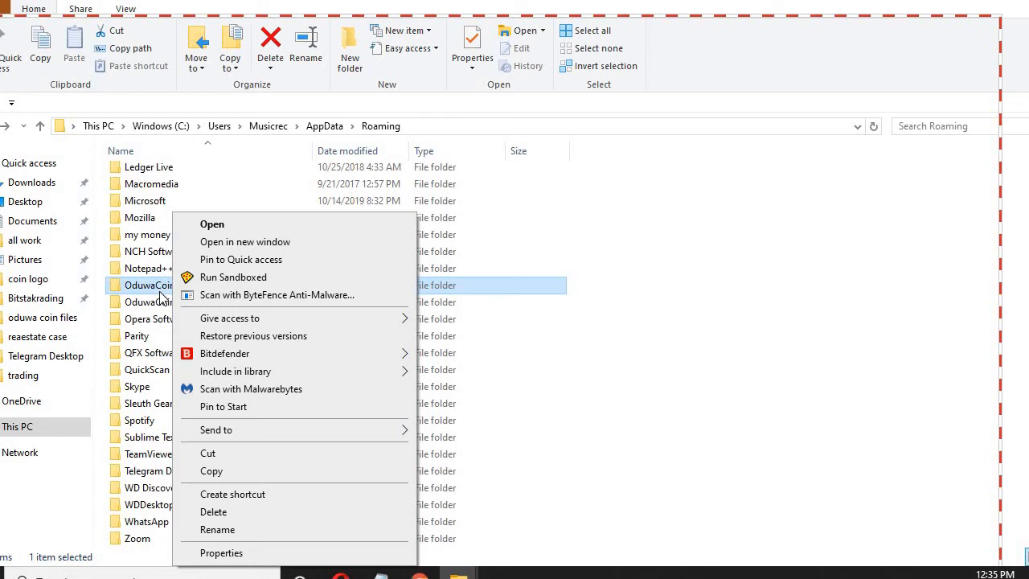
pyautogui.click(450, 387)
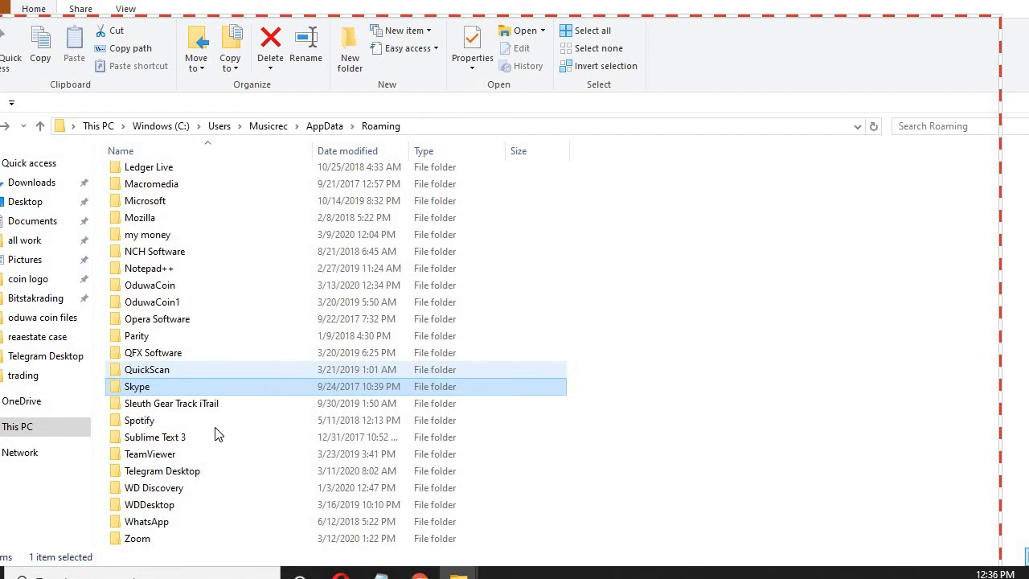
pyautogui.doubleClick(172, 286)
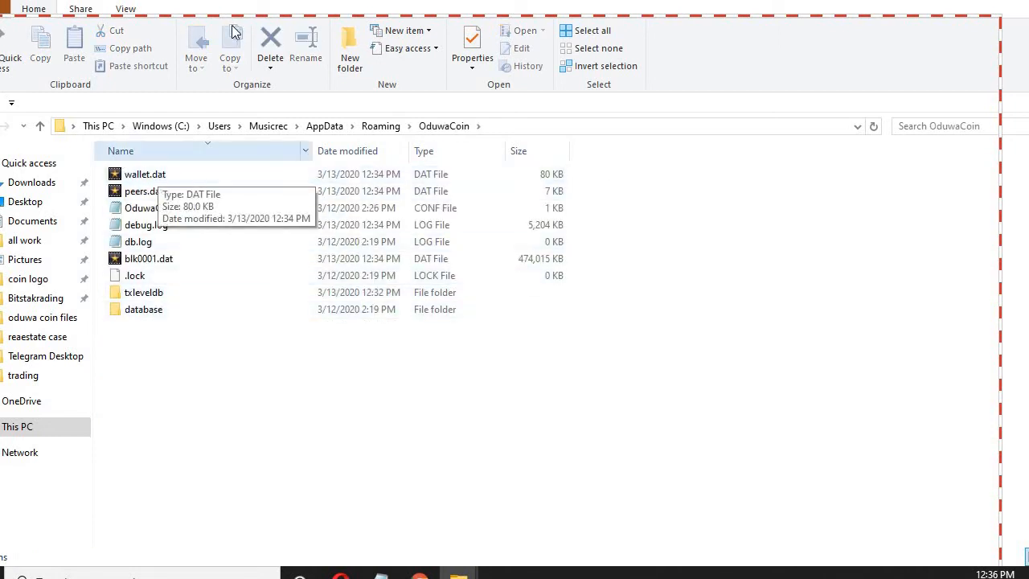
pyautogui.click(0, 127)
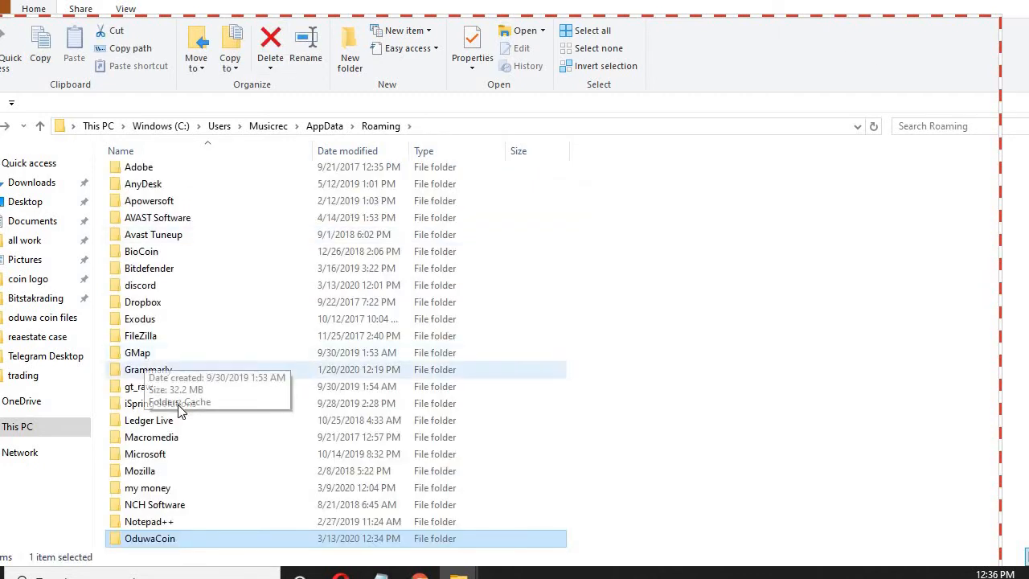
# Rename the OduwaCoin folder in Roaming as OduwaCoin5.
pyautogui.rightClick(168, 543)
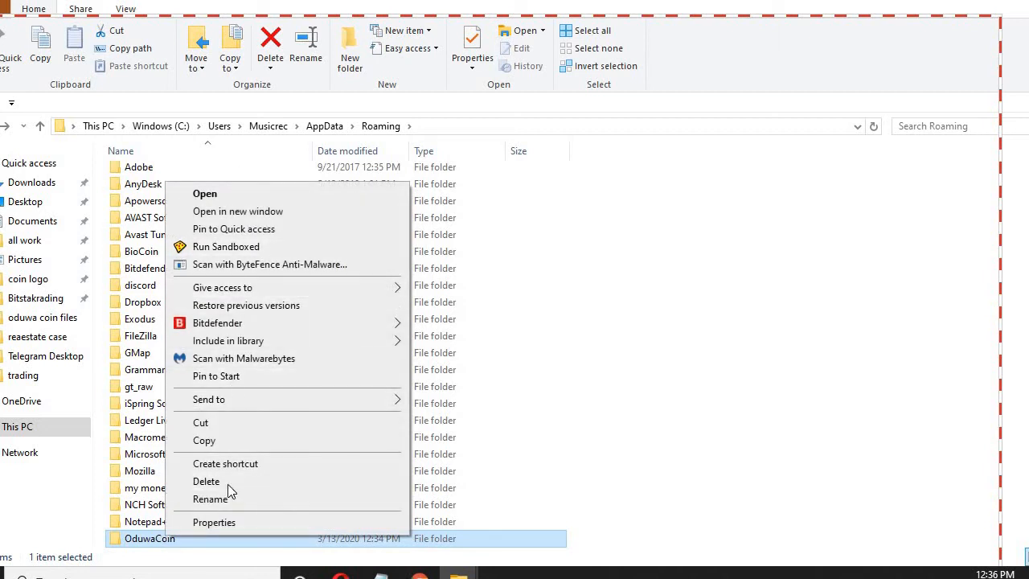
pyautogui.click(211, 501)
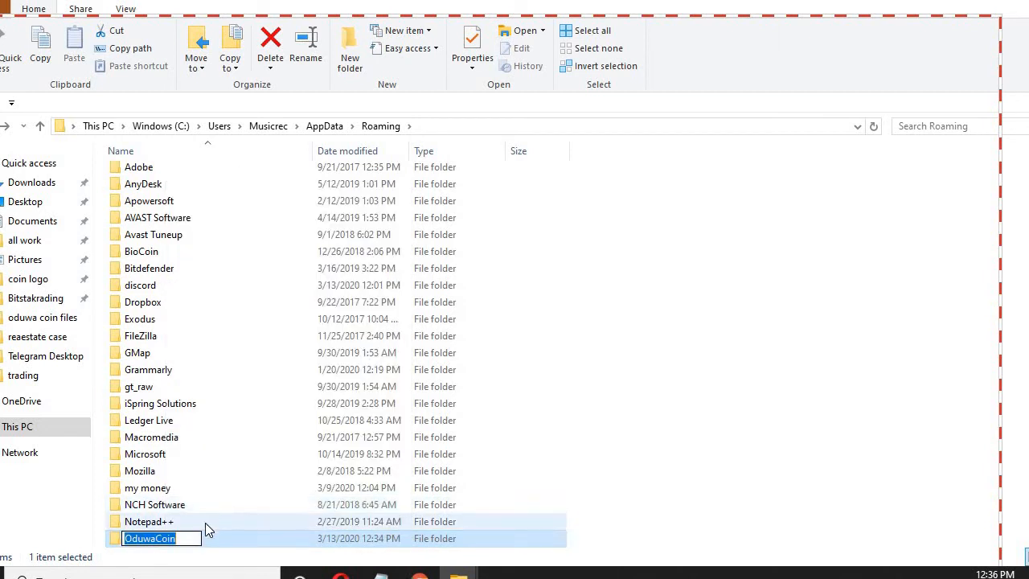
pyautogui.press('End')
pyautogui.write('5')
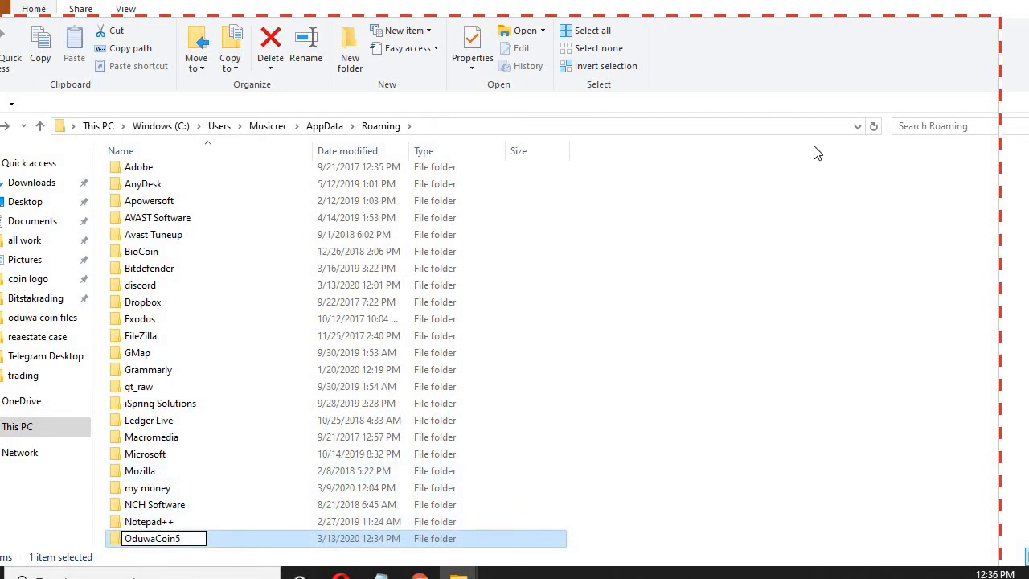
pyautogui.press('Return')
pyautogui.press('Delete')
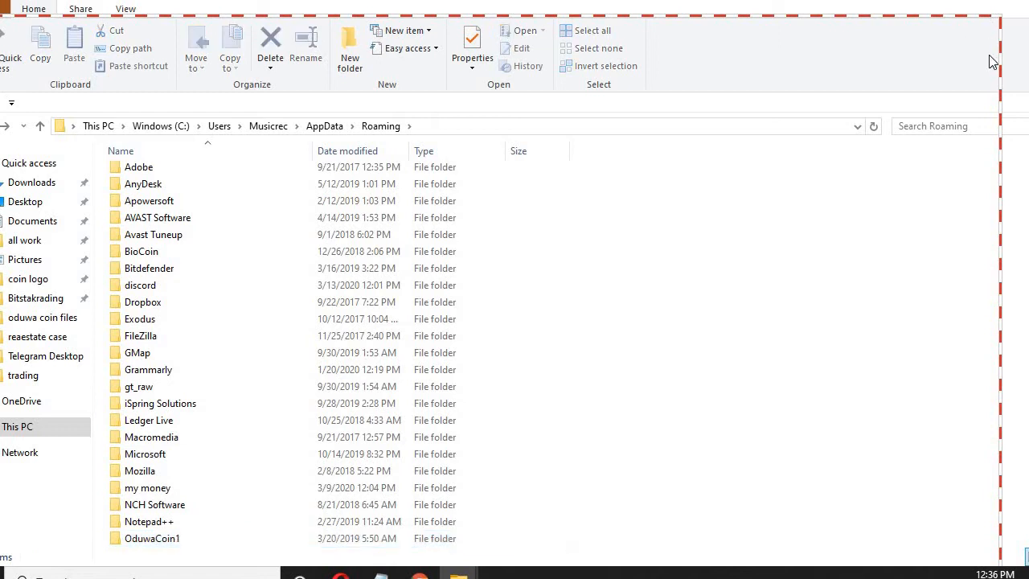
# Leave the Roaming folder, look over the Connections list on the Oduwa Explorer network page, and minimize the browser.
pyautogui.click(972, 0)
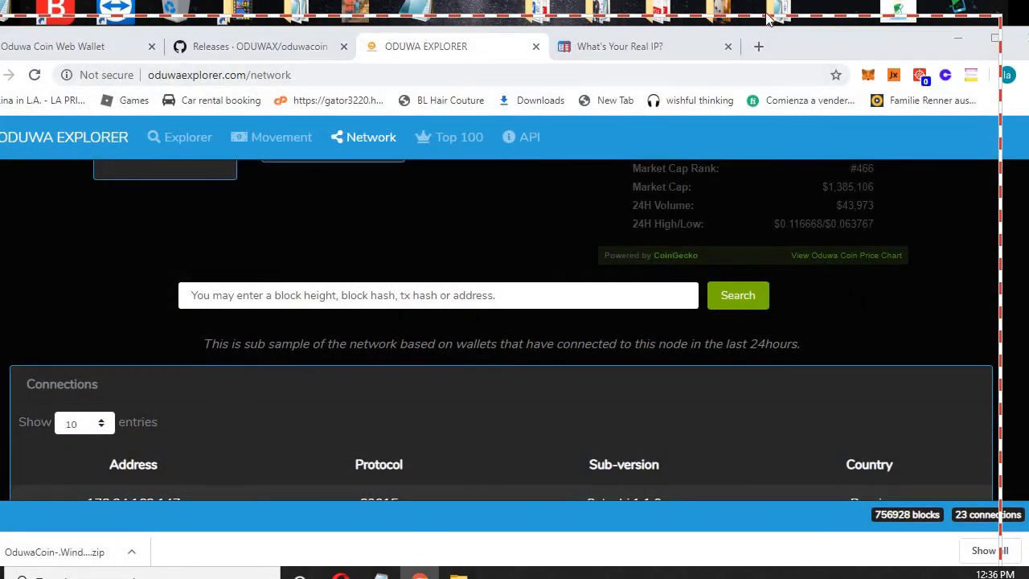
pyautogui.moveTo(795, 31); pyautogui.dragTo(733, 24)
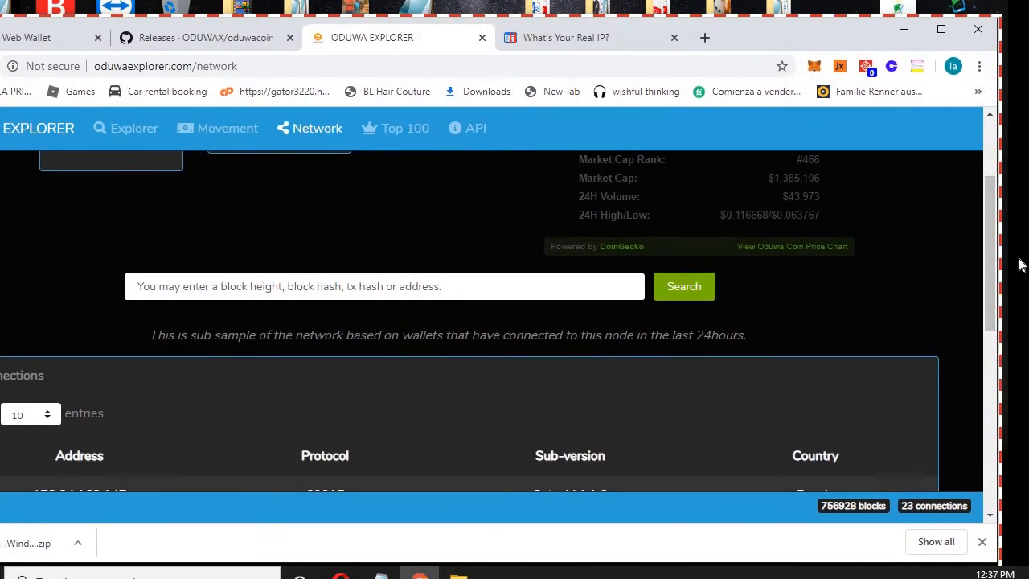
pyautogui.scroll(-1, 977, 320)
pyautogui.scroll(-2, 976, 320)
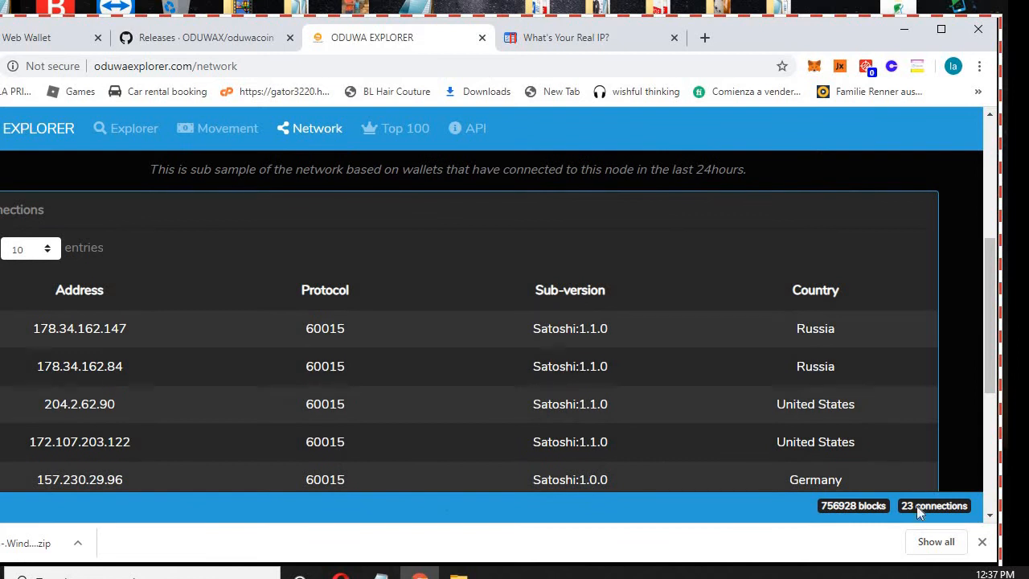
pyautogui.click(903, 29)
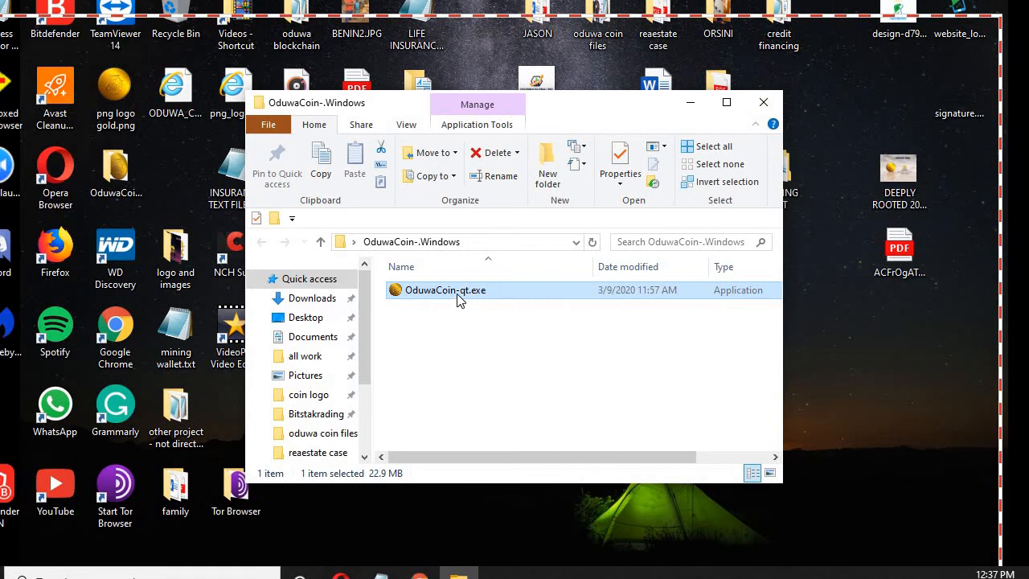
# Launch the wallet from OduwaCoin-qt.exe in the OduwaCoin-.Windows folder, dismissing the error dialog.
pyautogui.press('F2')
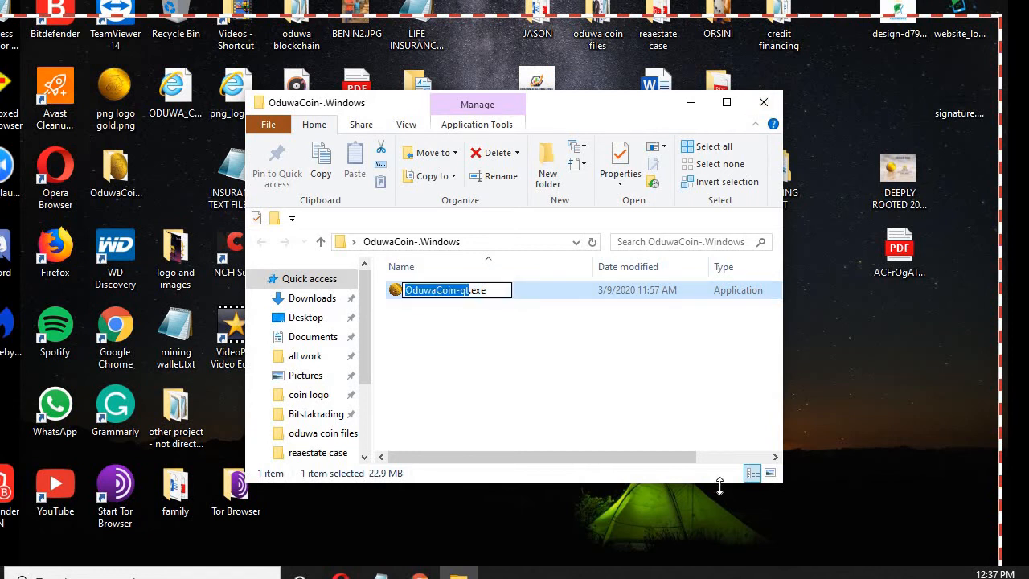
pyautogui.click(676, 444)
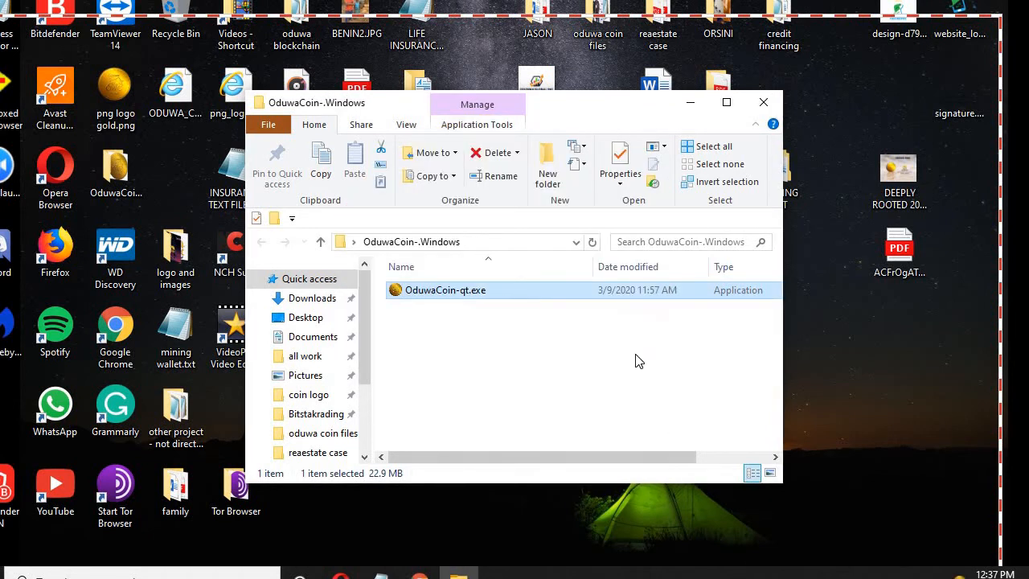
pyautogui.doubleClick(459, 292)
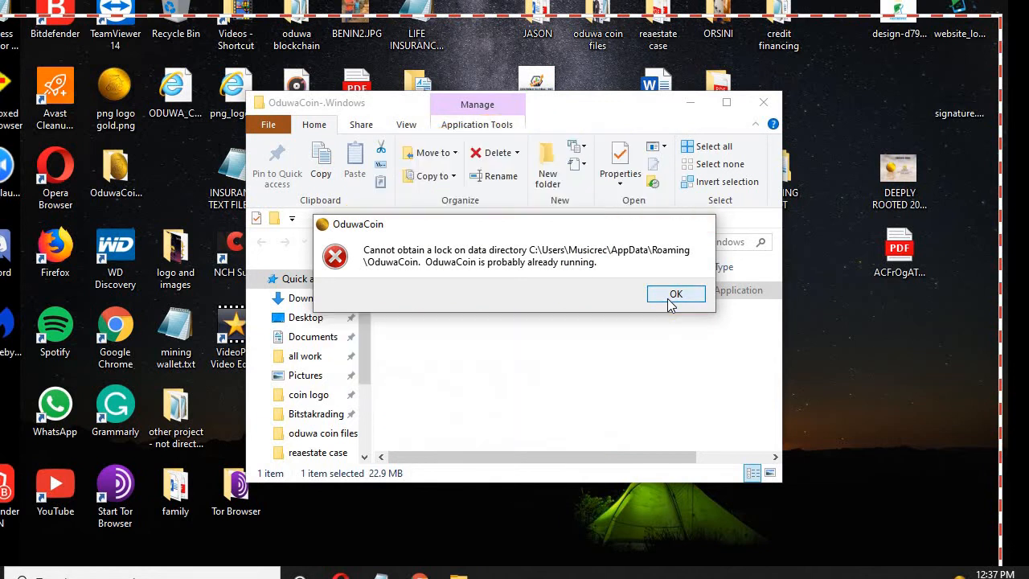
pyautogui.click(670, 298)
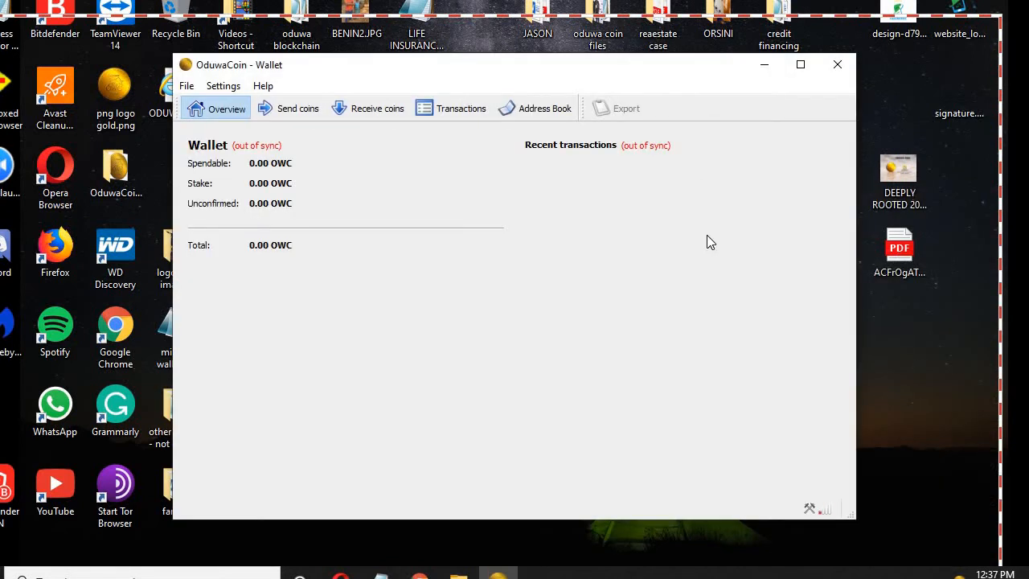
# Enable connecting through a SOCKS proxy in the wallet's network options, keeping proxy IP 127.0.0.1, port 9050 and SOCKS version 5.
pyautogui.click(213, 87)
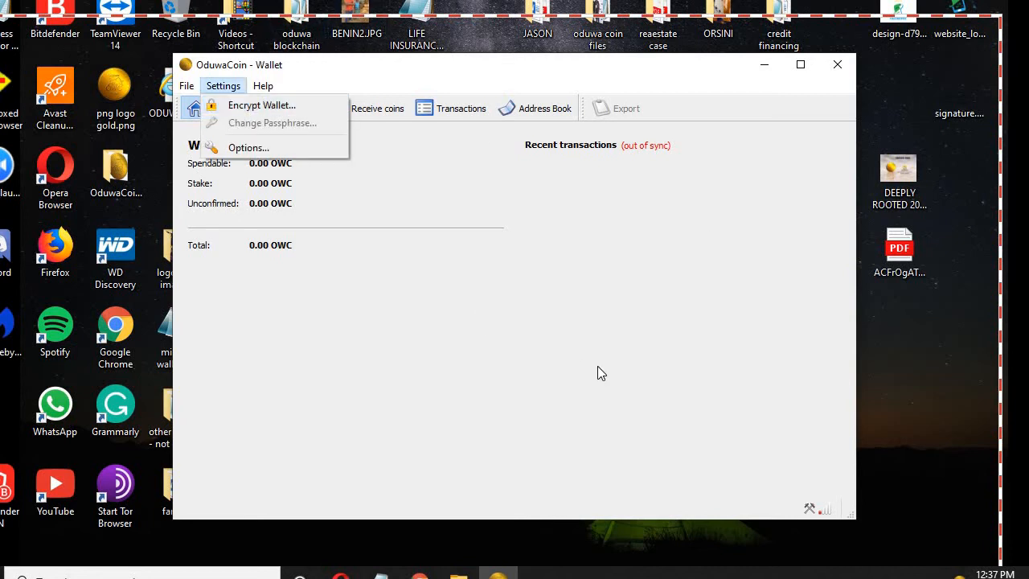
pyautogui.click(468, 321)
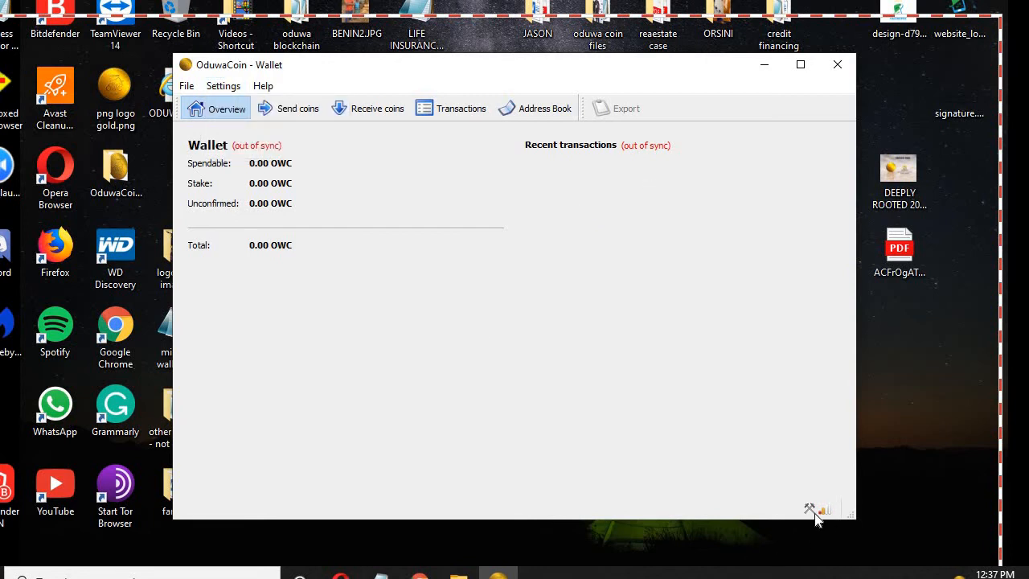
pyautogui.click(263, 87)
pyautogui.click(225, 88)
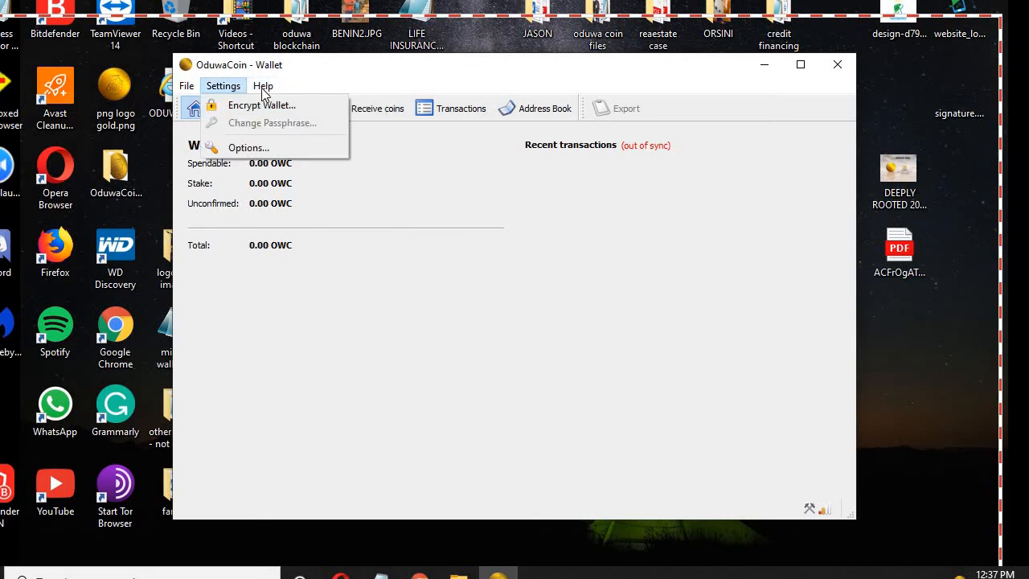
pyautogui.moveTo(266, 94)
pyautogui.moveTo(223, 86)
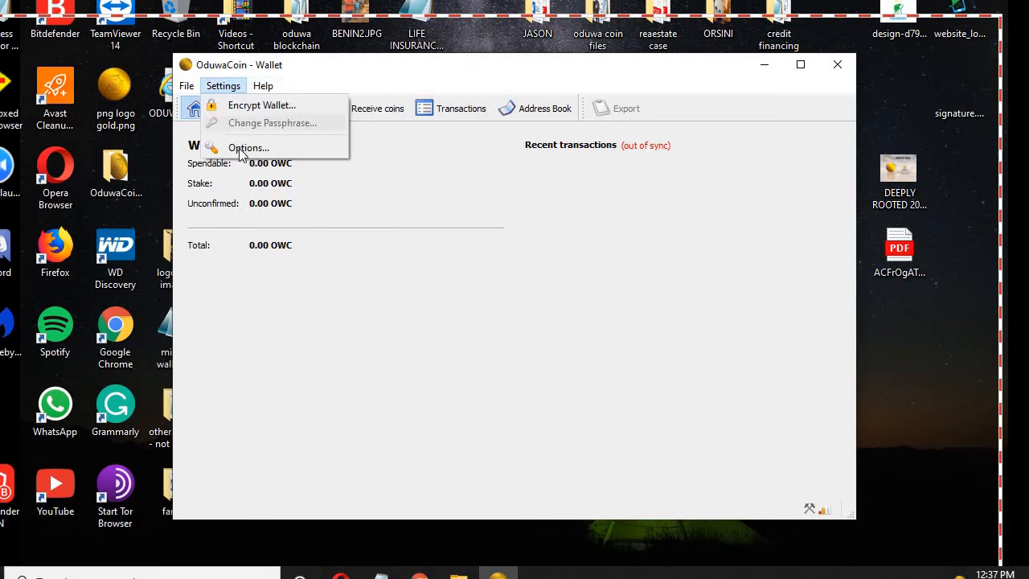
pyautogui.click(233, 145)
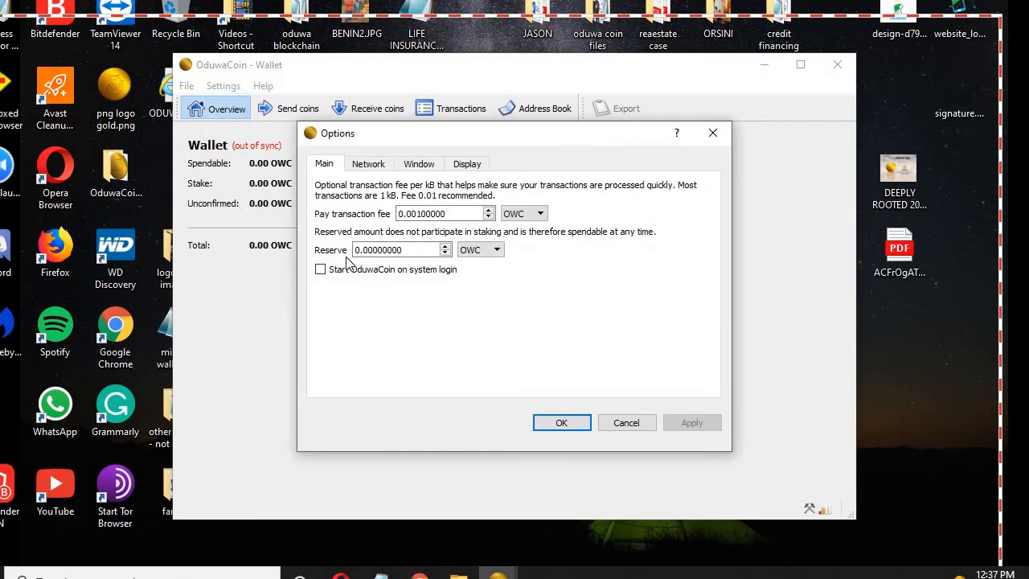
pyautogui.click(369, 165)
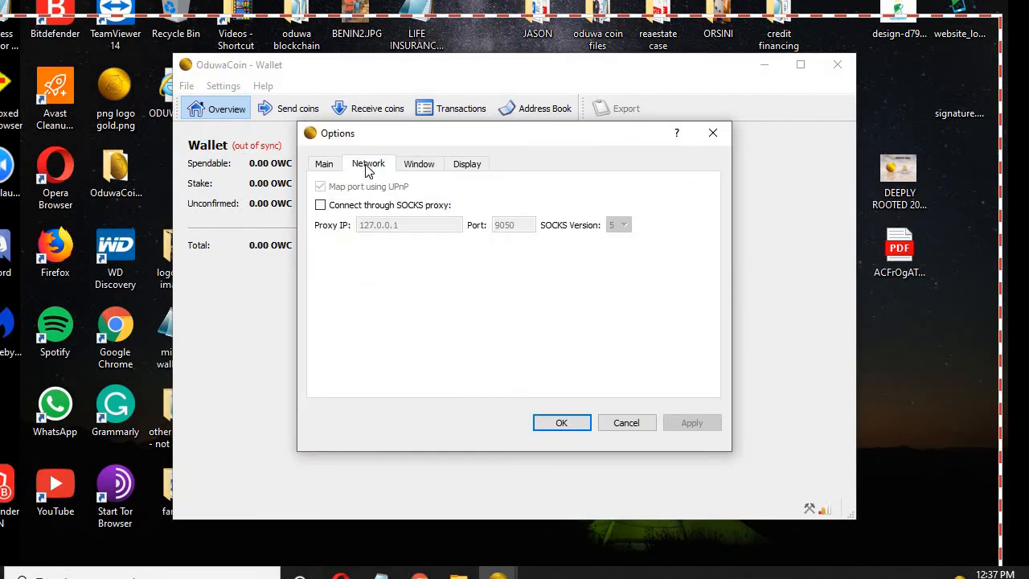
pyautogui.click(320, 206)
pyautogui.click(609, 313)
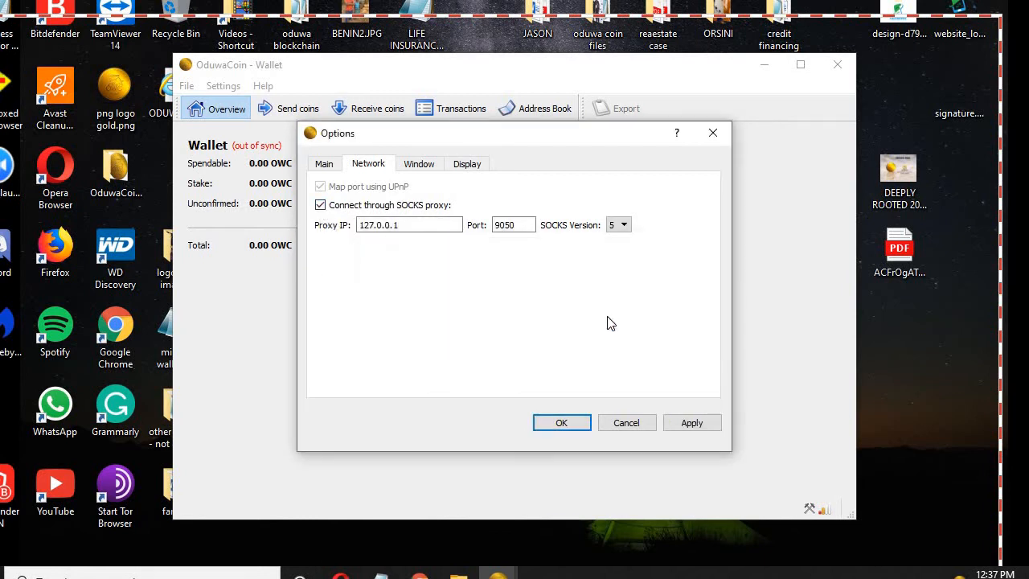
pyautogui.click(691, 423)
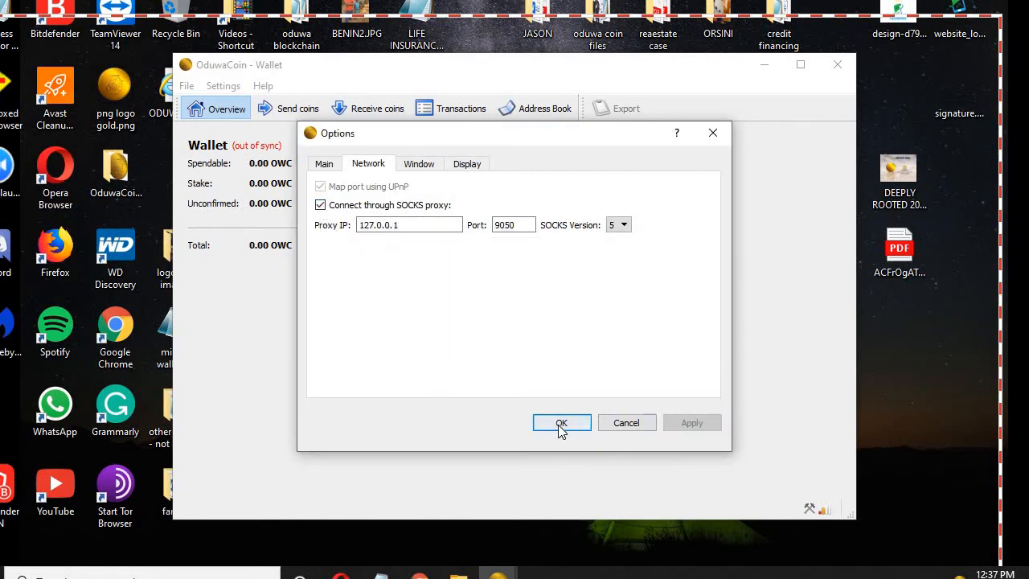
pyautogui.click(561, 424)
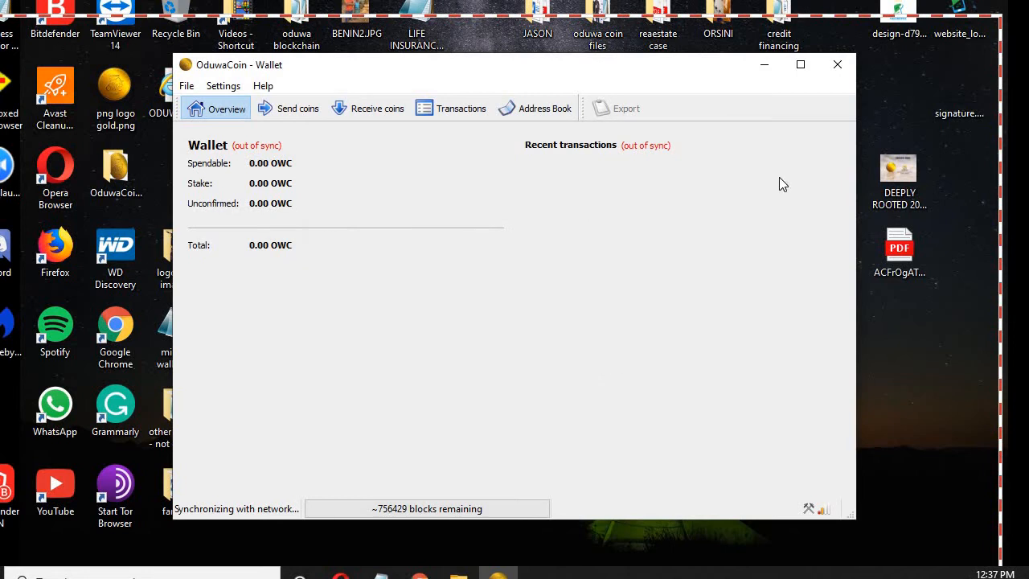
# Close the wallet window and try to relaunch OduwaCoin-qt.exe.
pyautogui.click(841, 64)
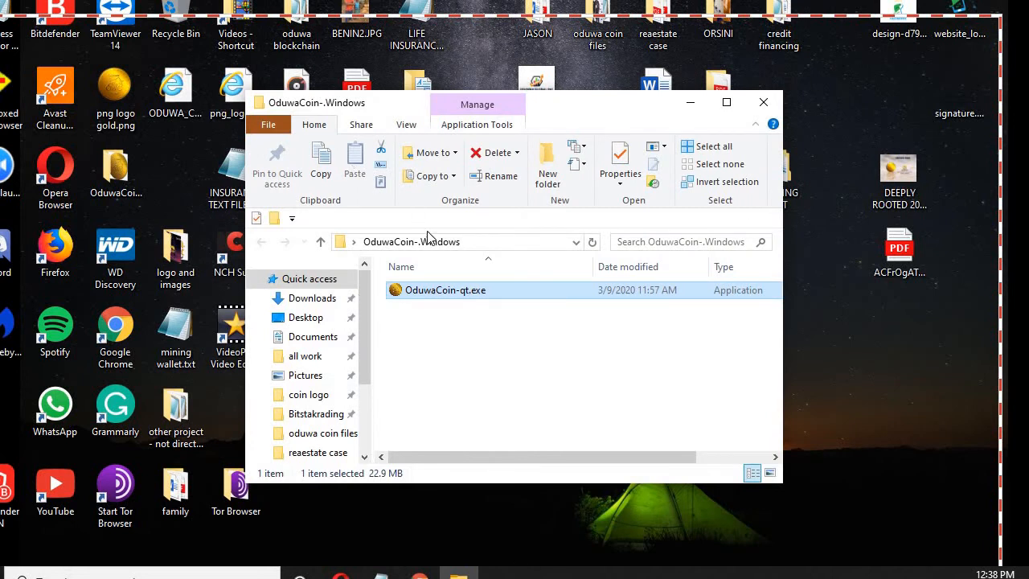
pyautogui.doubleClick(435, 291)
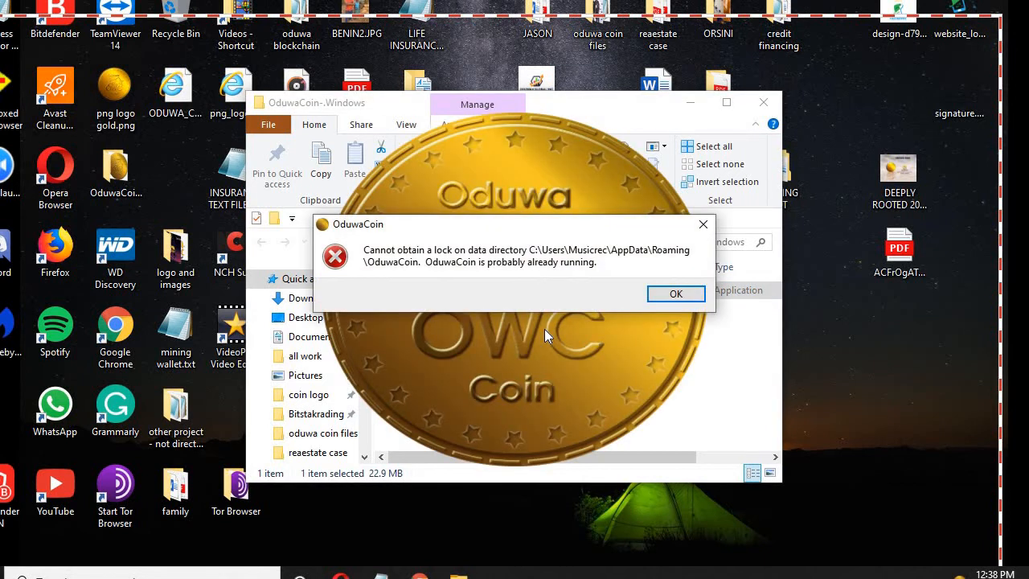
pyautogui.click(675, 294)
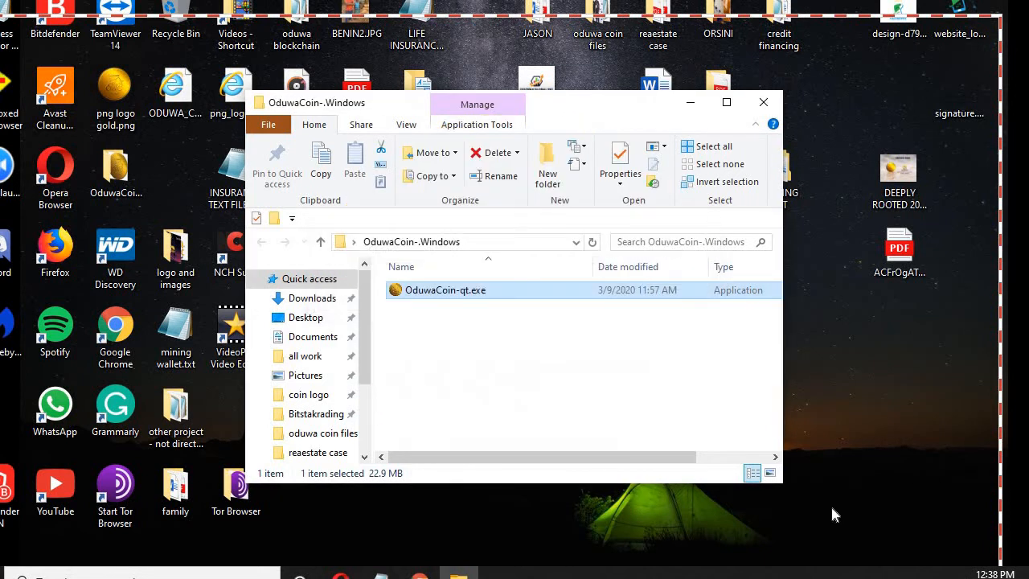
# Exit the wallet still running in the background, relaunch it from OduwaCoin-qt.exe, and check its network connection status.
pyautogui.click(961, 573)
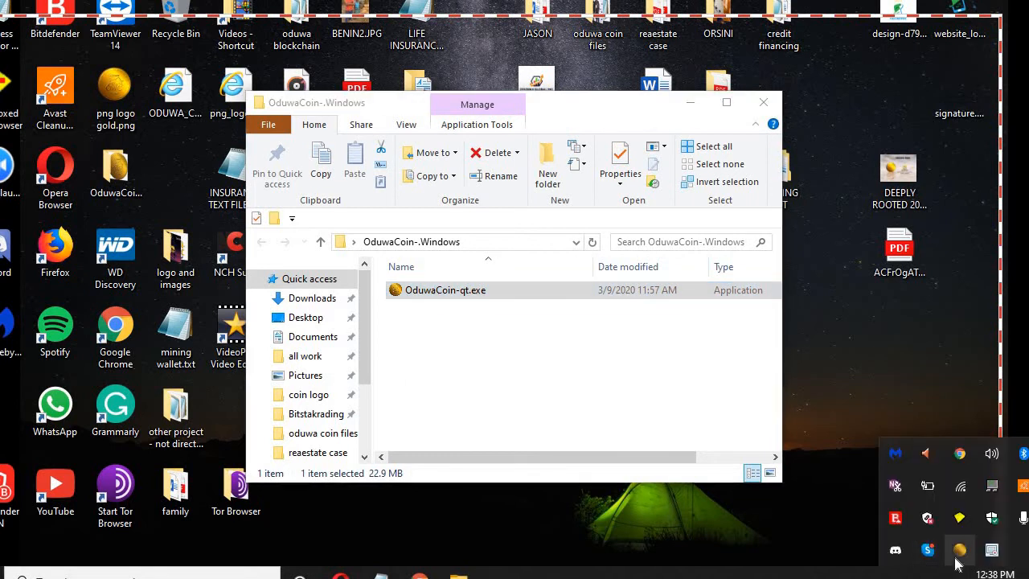
pyautogui.rightClick(959, 549)
pyautogui.click(944, 545)
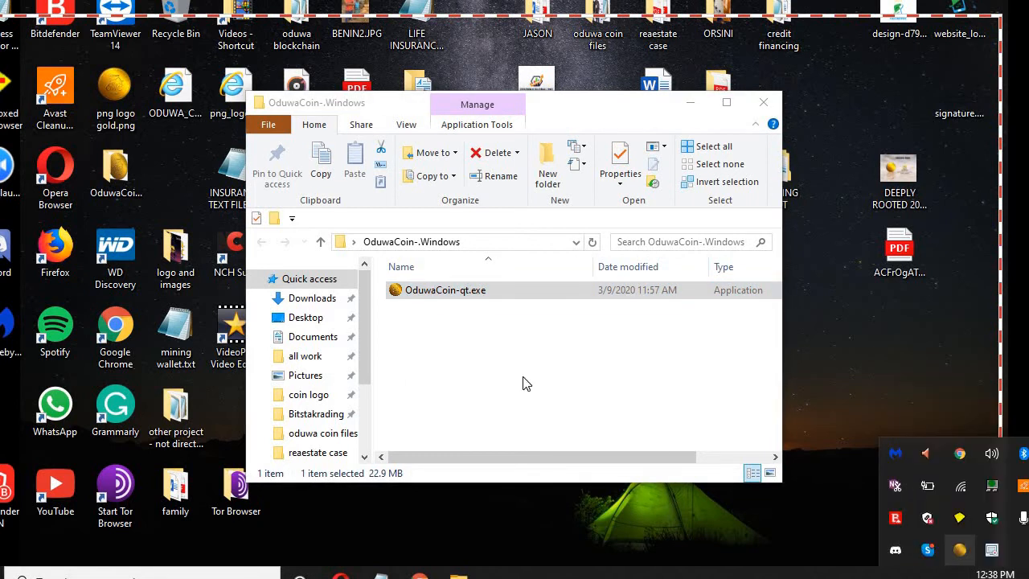
pyautogui.doubleClick(487, 296)
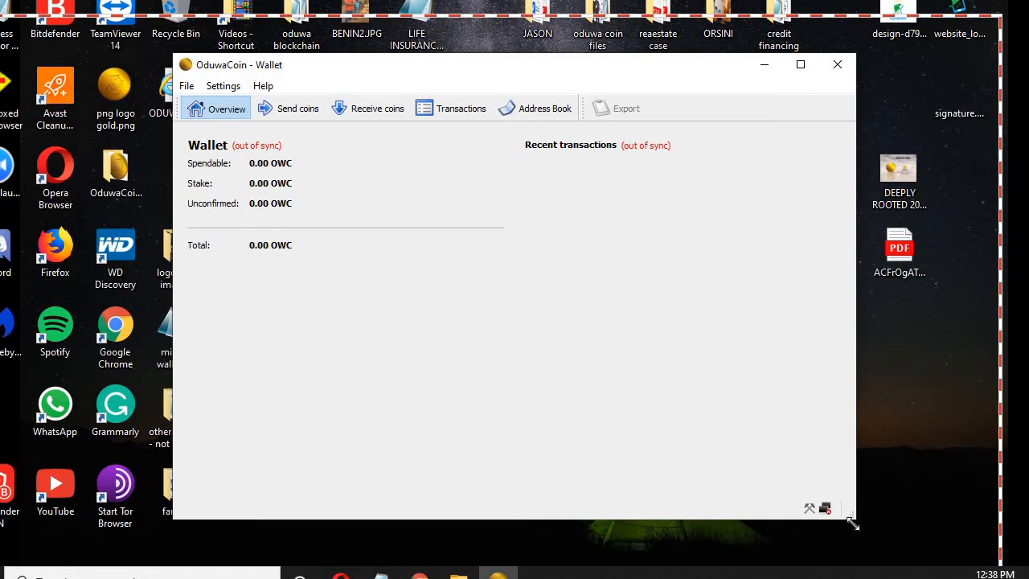
pyautogui.moveTo(828, 512)
# Turn off connecting through a SOCKS proxy in the wallet's network options and apply the change.
pyautogui.click(222, 88)
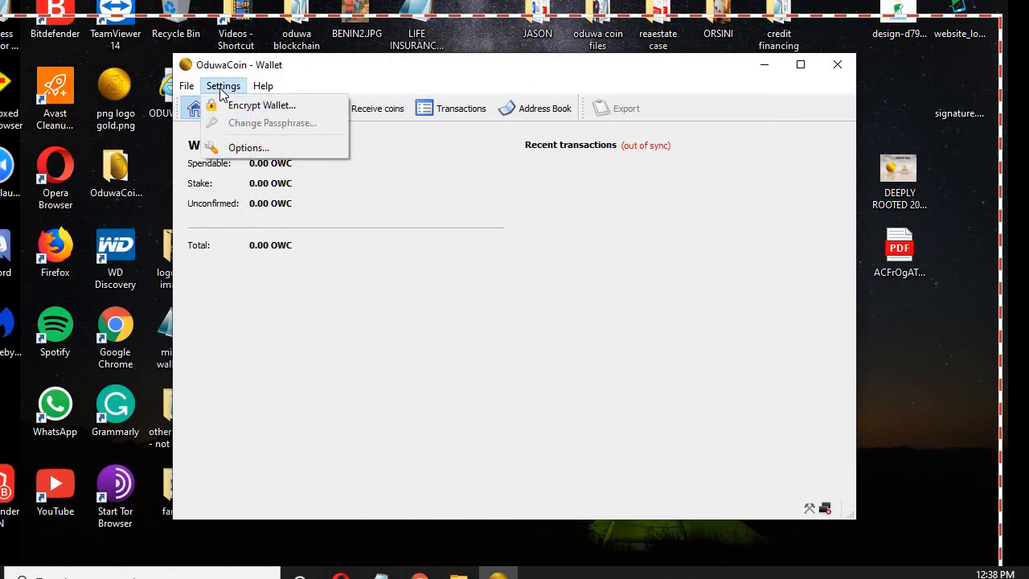
pyautogui.click(243, 147)
pyautogui.click(373, 163)
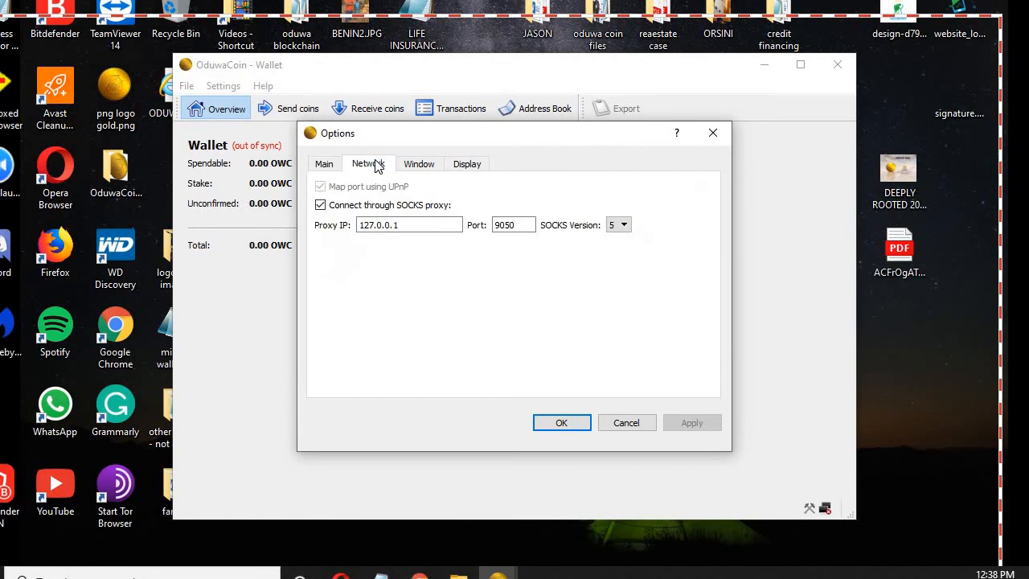
pyautogui.click(319, 206)
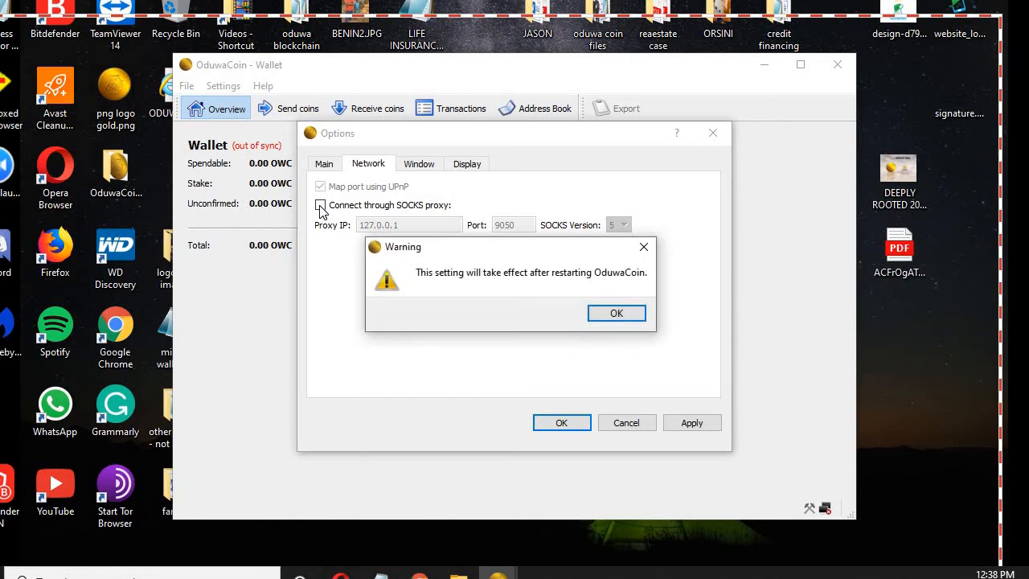
pyautogui.click(614, 315)
pyautogui.click(693, 426)
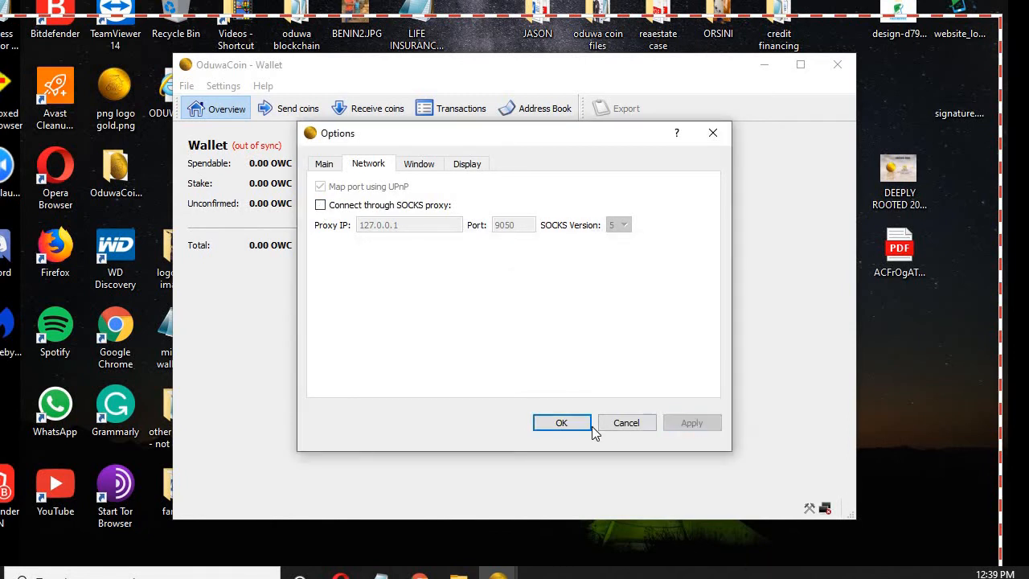
pyautogui.click(561, 423)
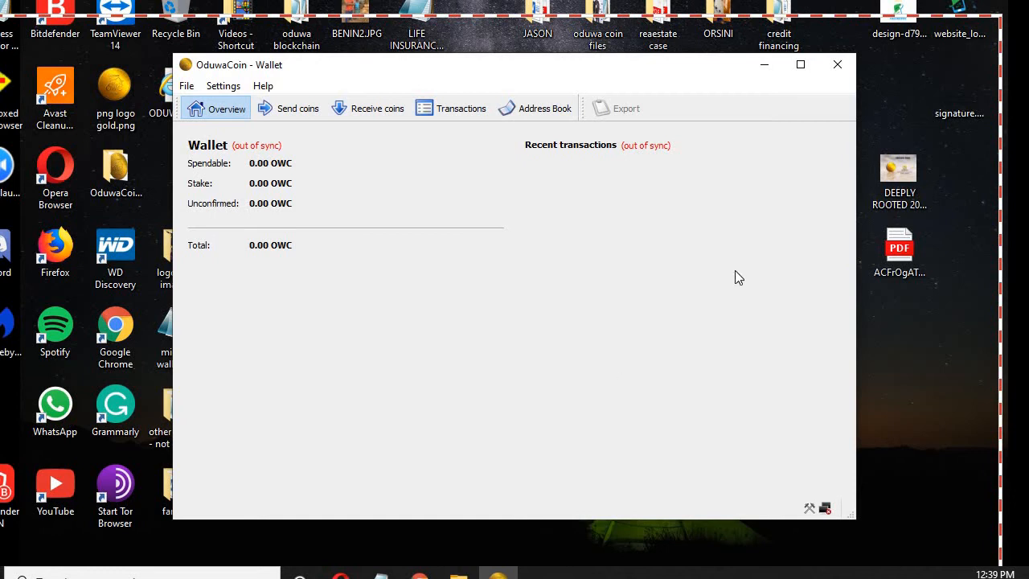
# Close the wallet window and exit the OduwaCoin program running in the background.
pyautogui.click(835, 64)
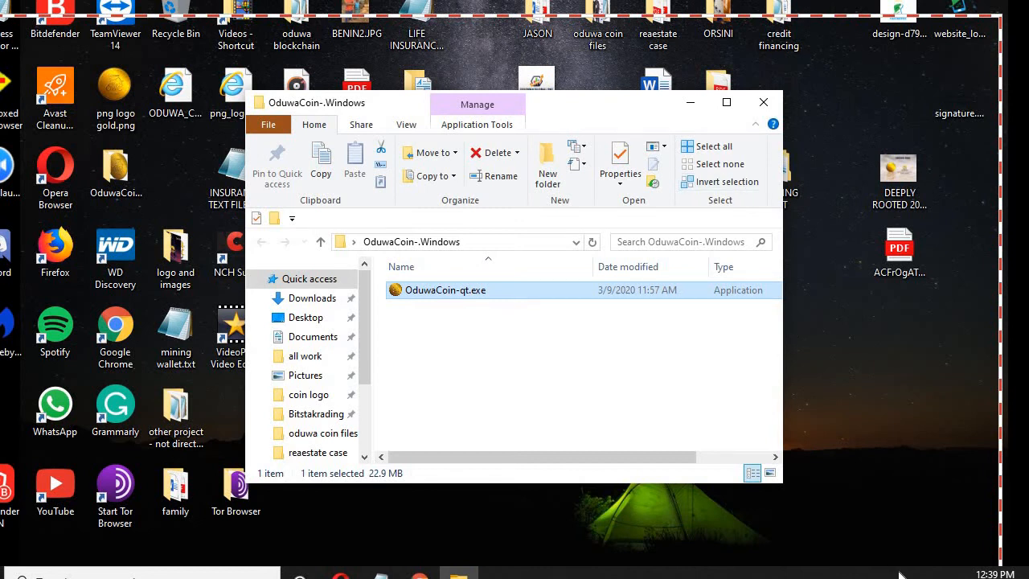
pyautogui.click(953, 573)
pyautogui.rightClick(958, 548)
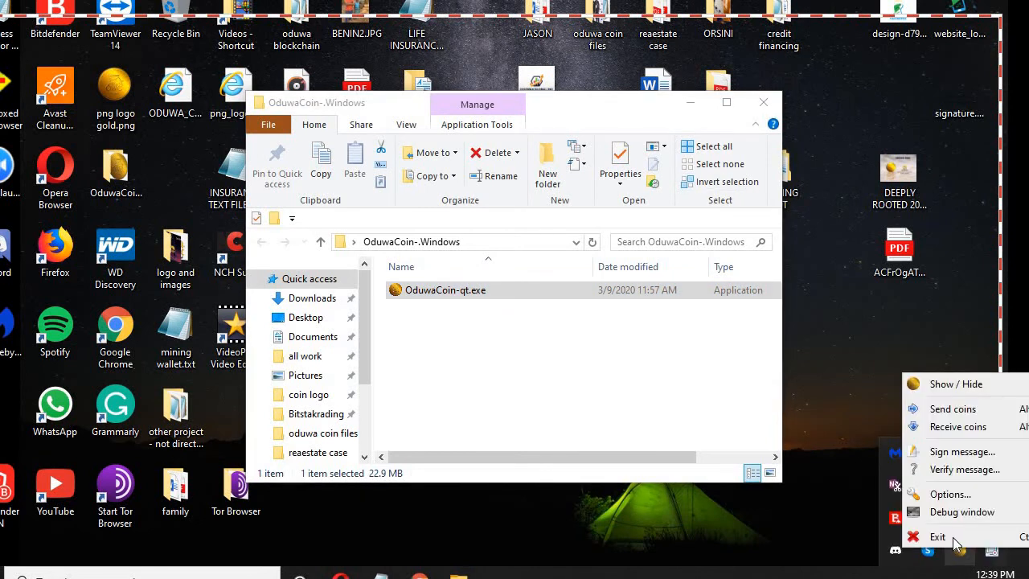
pyautogui.click(954, 538)
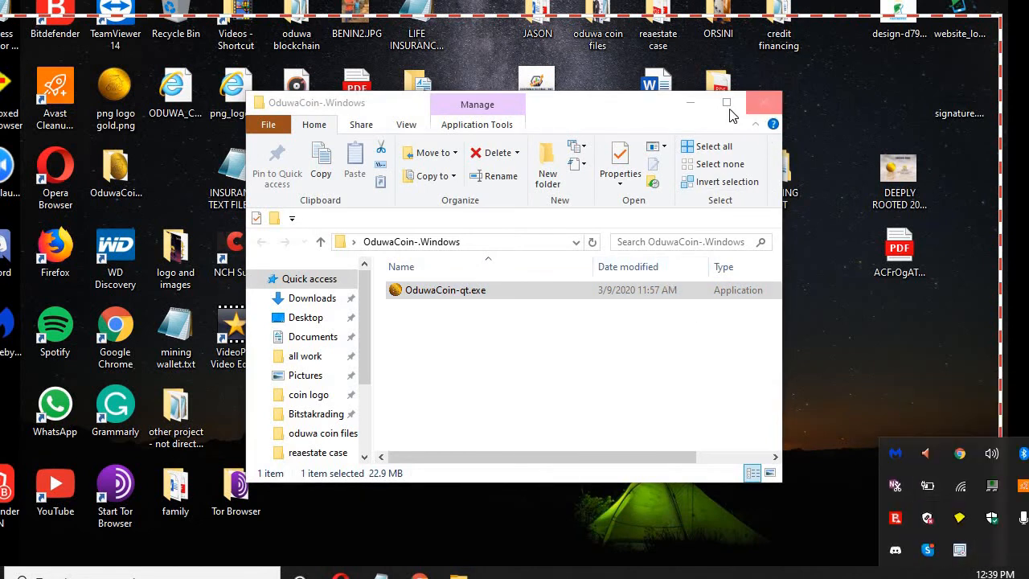
# Relaunch the wallet from OduwaCoin-qt.exe and check its network connection status.
pyautogui.click(726, 105)
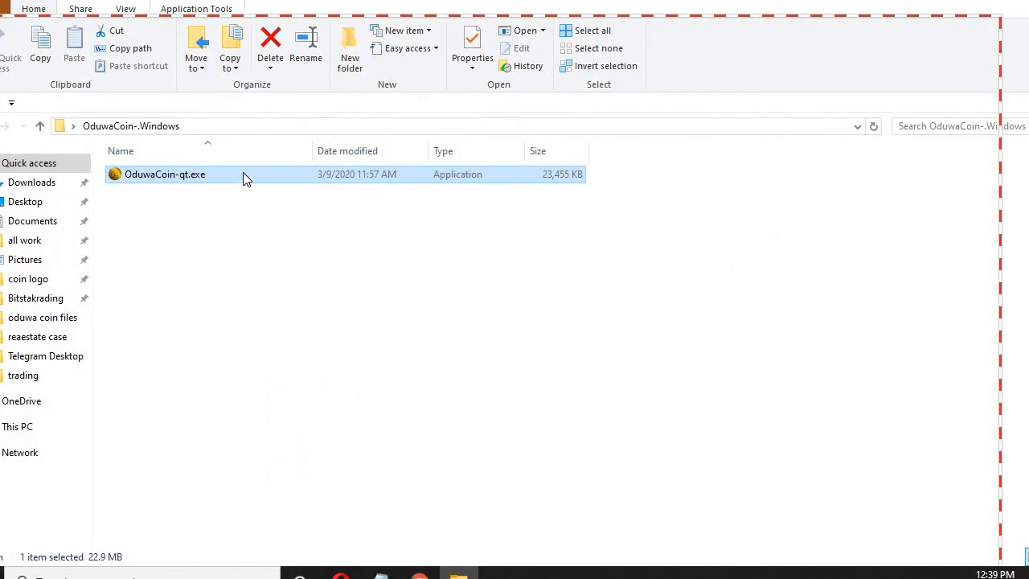
pyautogui.doubleClick(243, 176)
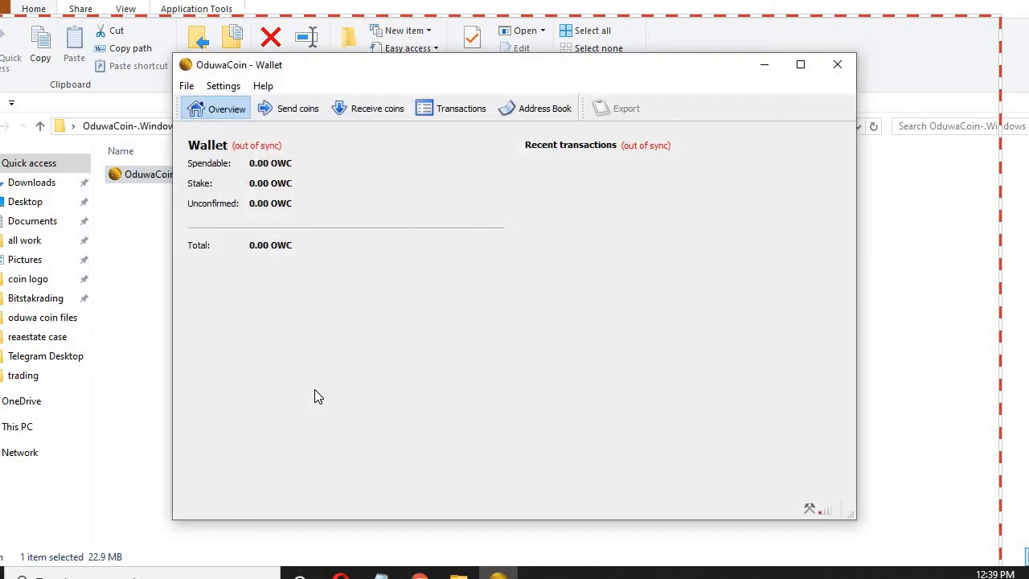
pyautogui.click(227, 88)
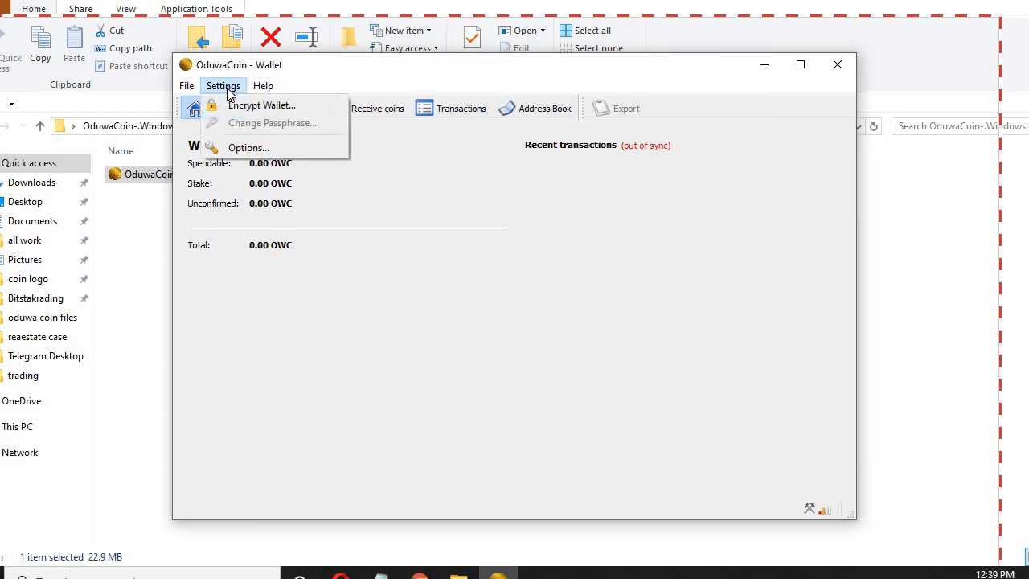
pyautogui.click(826, 513)
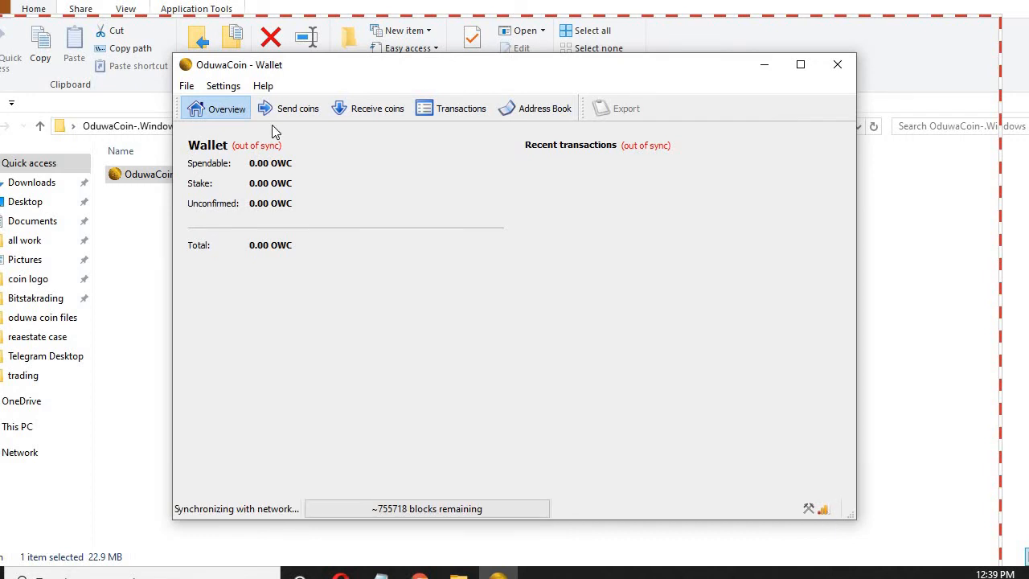
# Review the SOCKS proxy setting in the wallet's network options and close the options without changes.
pyautogui.click(225, 86)
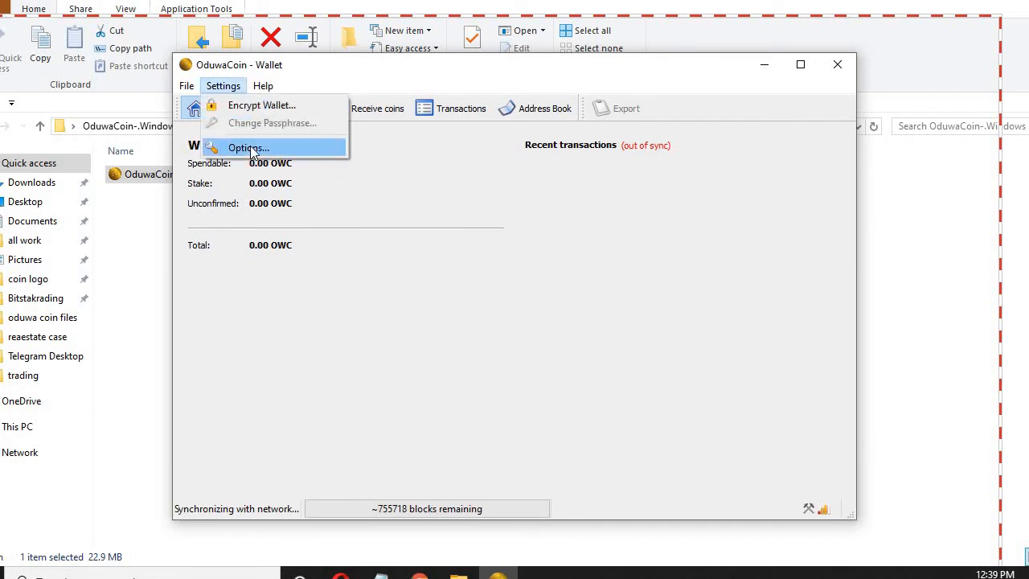
pyautogui.click(249, 148)
pyautogui.click(369, 165)
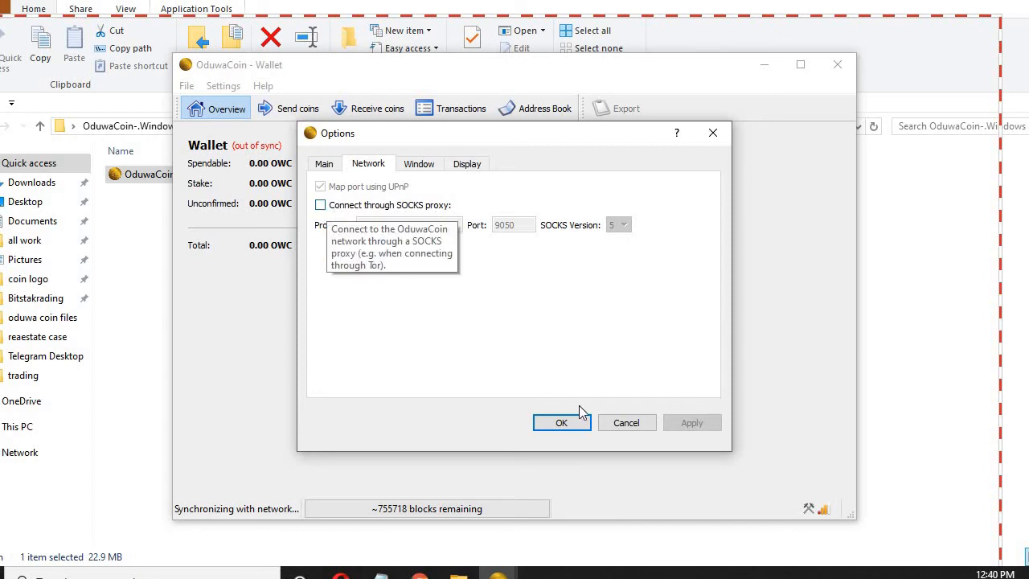
pyautogui.click(713, 133)
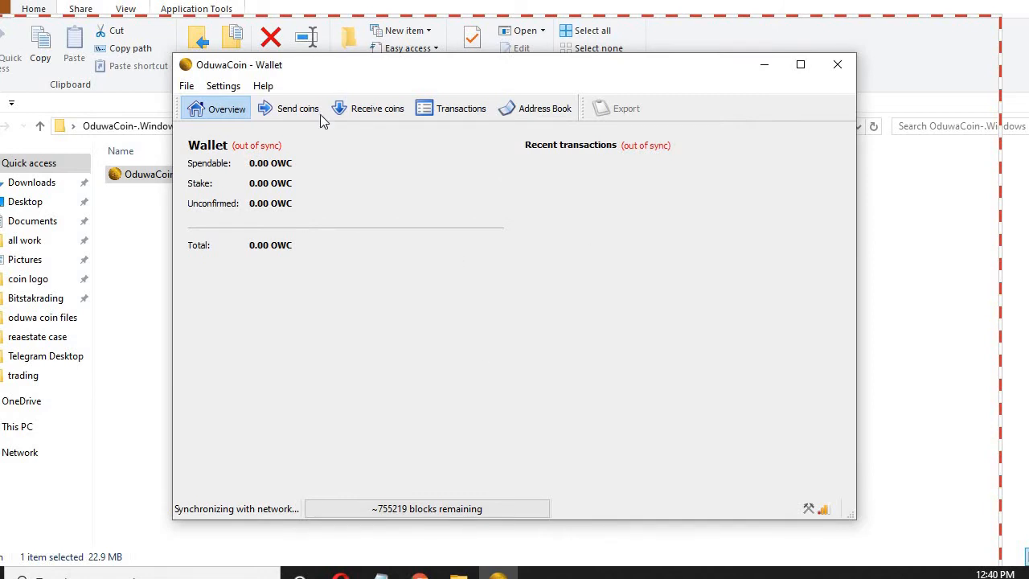
# Review the wallet's network and block chain information in the Debug window, and close it.
pyautogui.click(217, 85)
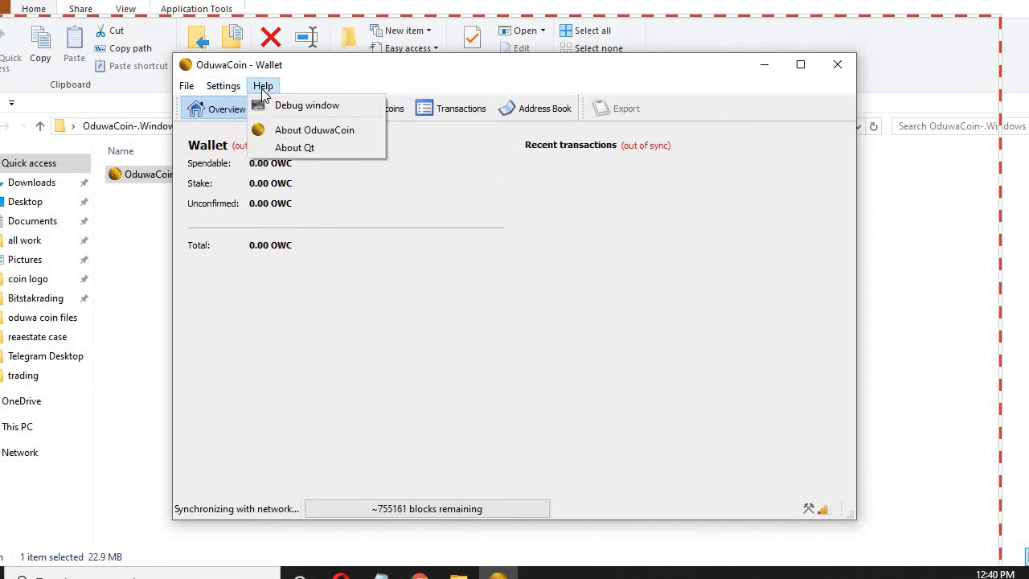
pyautogui.click(263, 85)
pyautogui.click(269, 87)
pyautogui.click(294, 109)
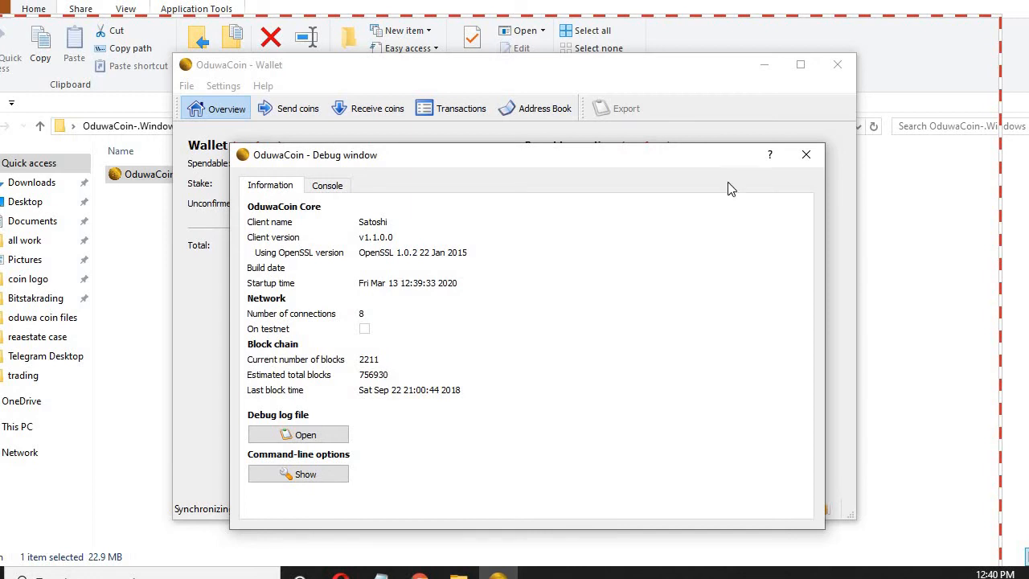
pyautogui.click(802, 158)
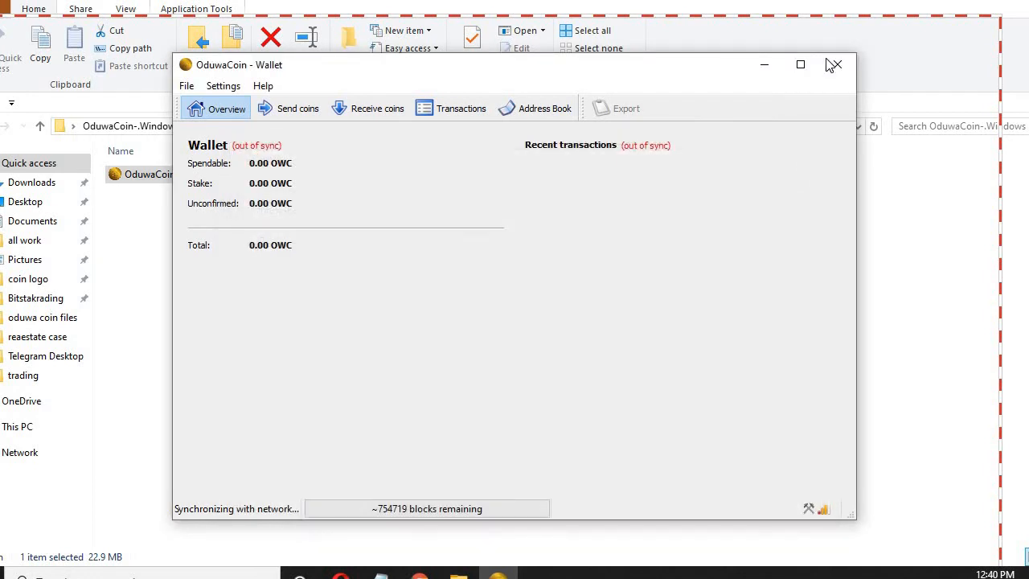
# Exit the OduwaCoin wallet completely and leave the OduwaCoin-qt.exe file name as it is.
pyautogui.click(186, 85)
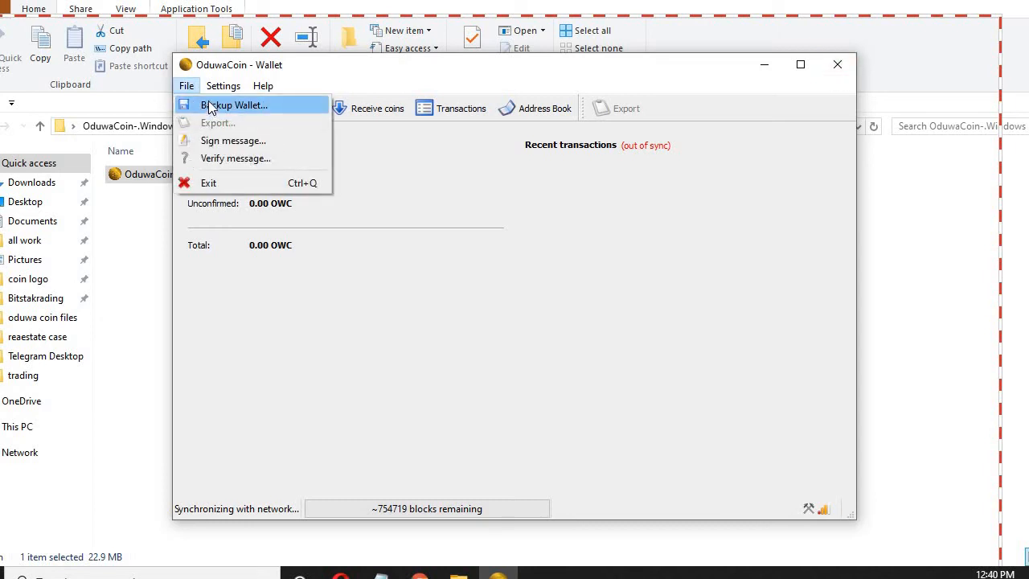
pyautogui.click(201, 184)
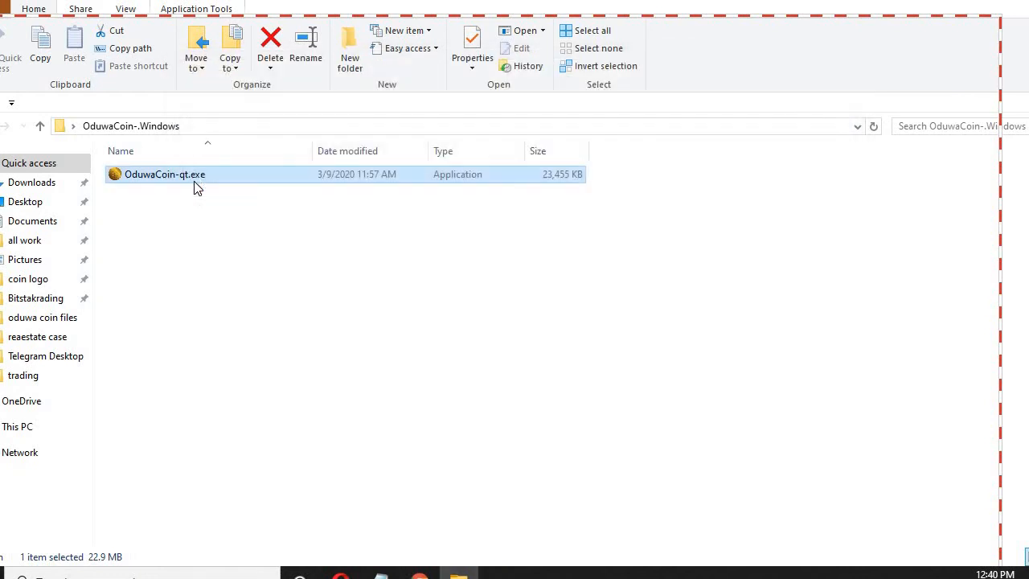
pyautogui.press('F2')
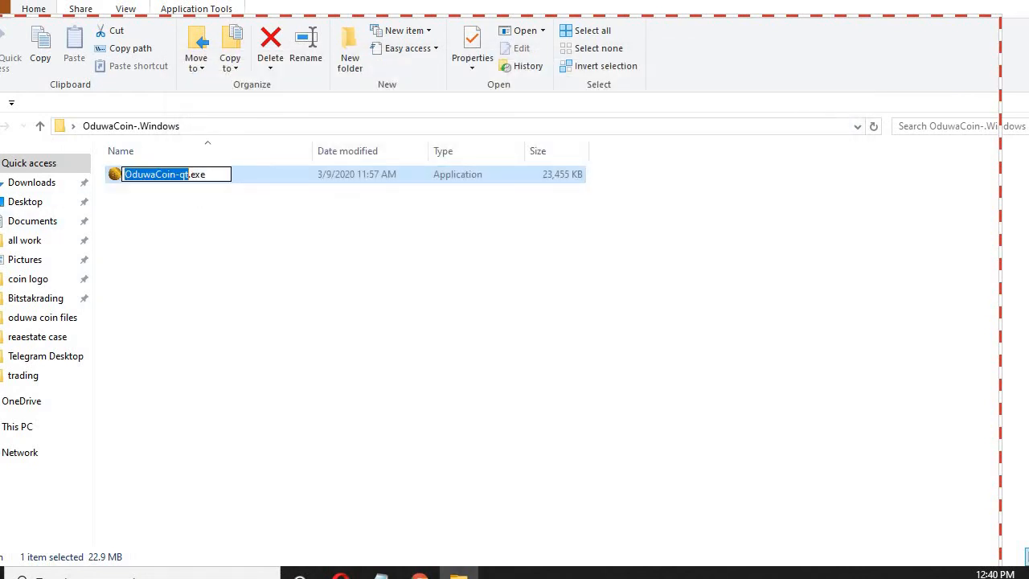
pyautogui.click(458, 572)
pyautogui.click(458, 572)
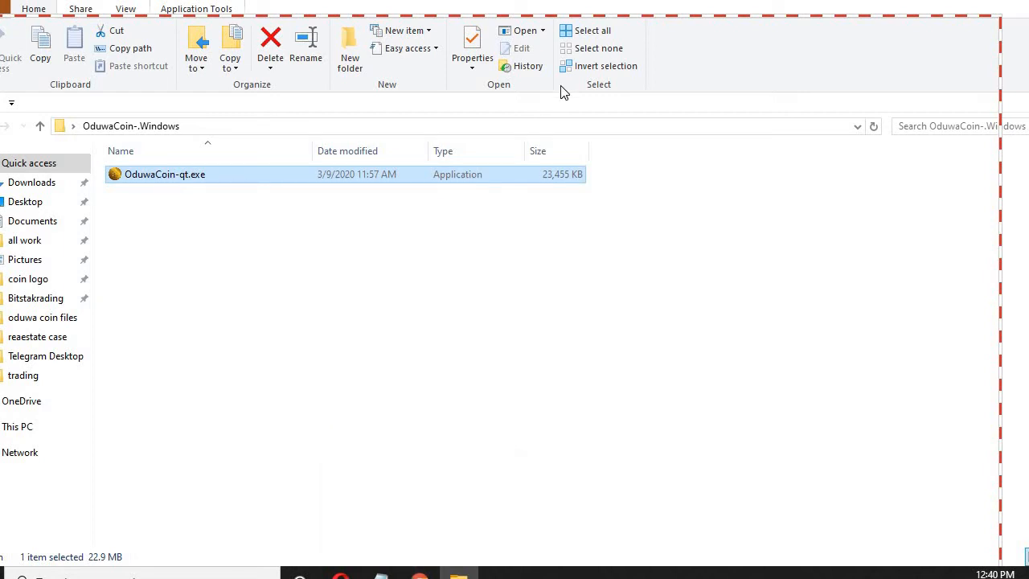
# Search Windows for %appdata% and open the matching folder.
pyautogui.click(121, 574)
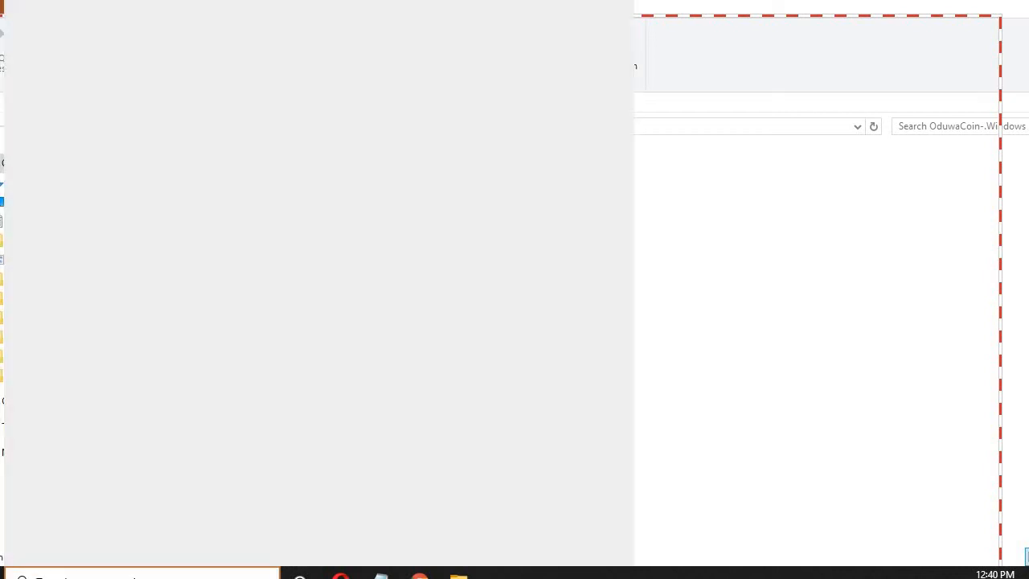
pyautogui.write('%a[[')
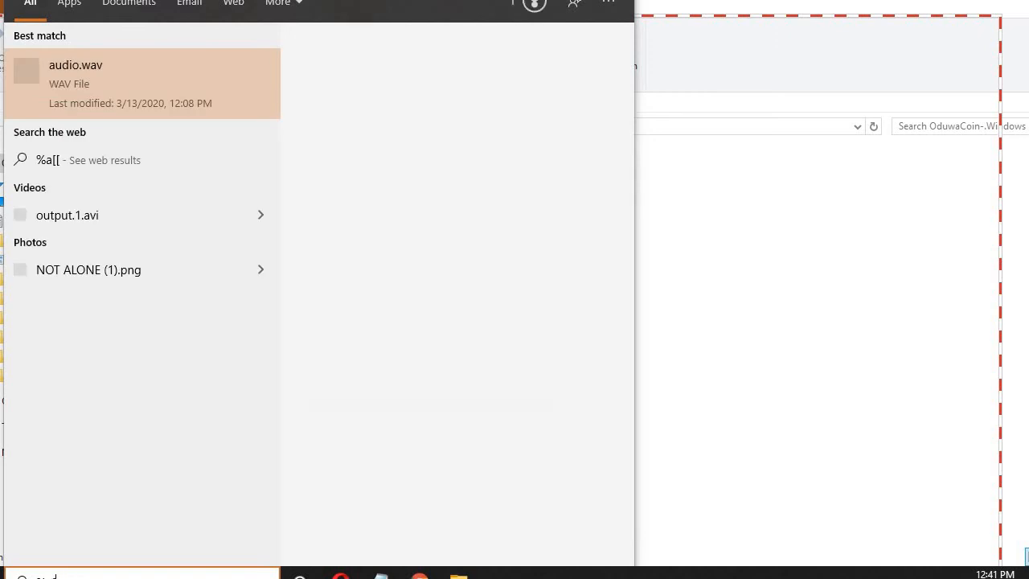
pyautogui.press('BackSpace')
pyautogui.press('BackSpace')
pyautogui.write('pp')
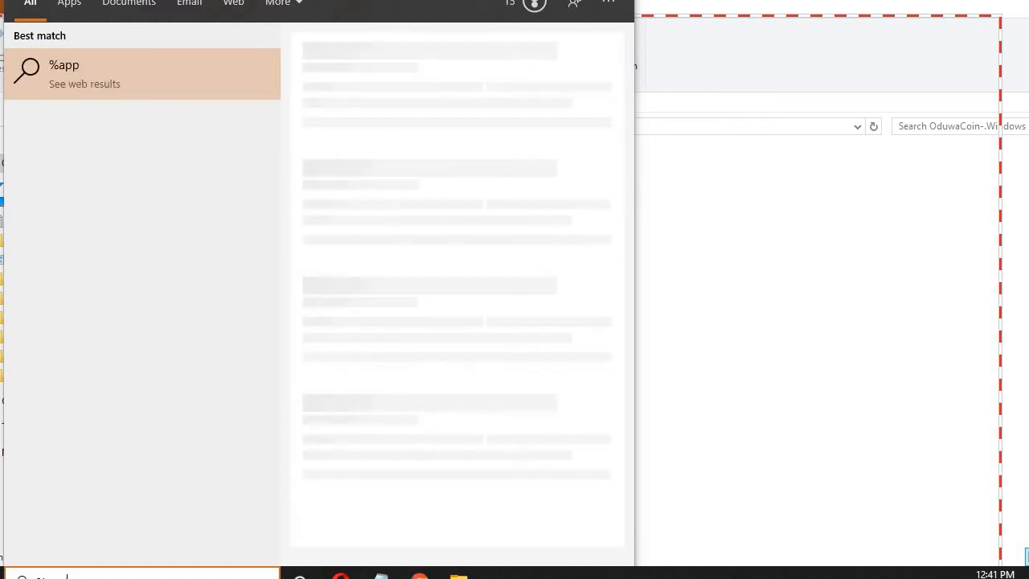
pyautogui.write('data%')
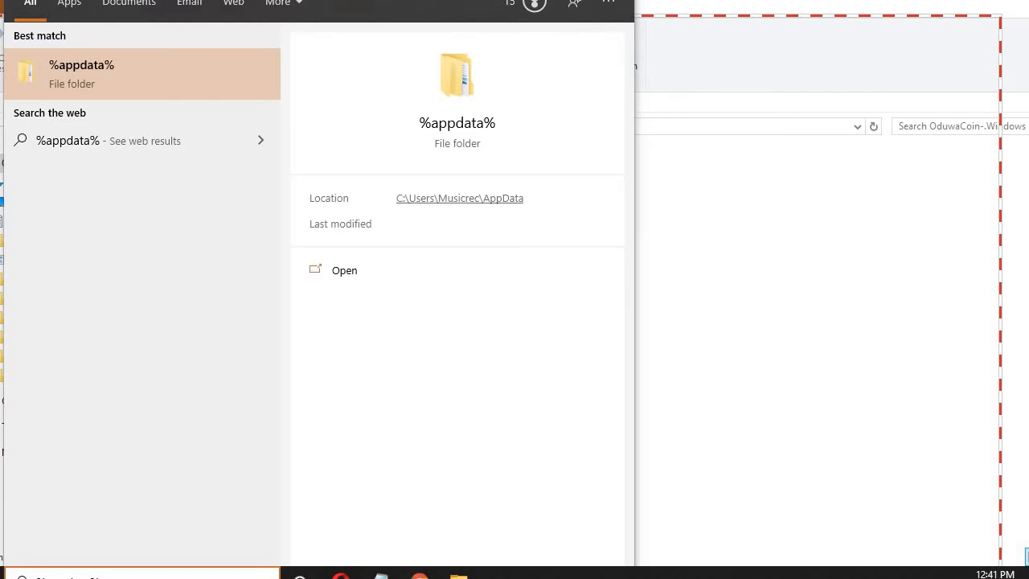
pyautogui.press('Return')
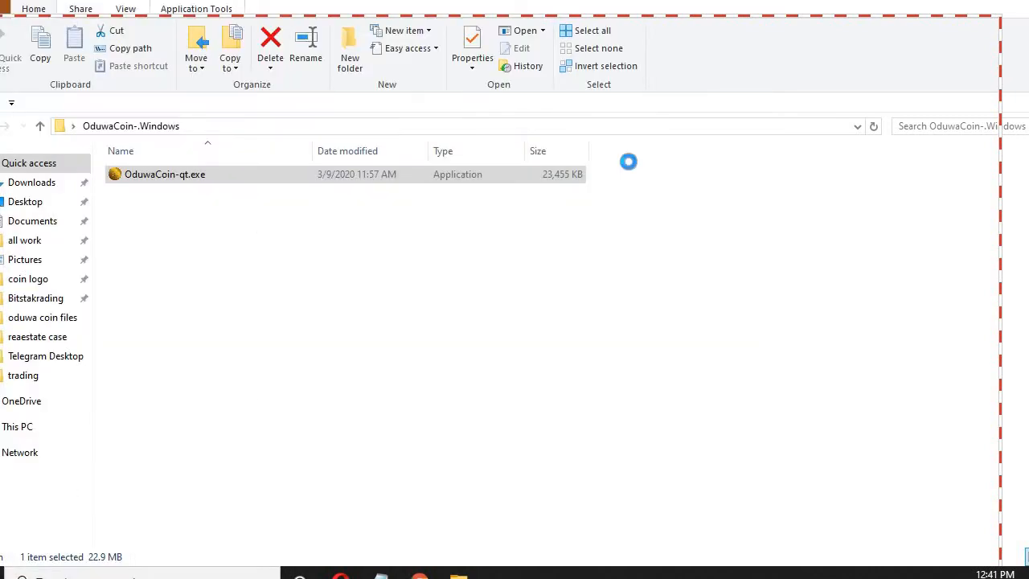
# Move the OduwaCoin-.Windows folder window aside and bring the Roaming folder window to the front.
pyautogui.click(693, 22)
pyautogui.moveTo(693, 3); pyautogui.dragTo(696, 258)
pyautogui.moveTo(302, 272); pyautogui.dragTo(305, 204)
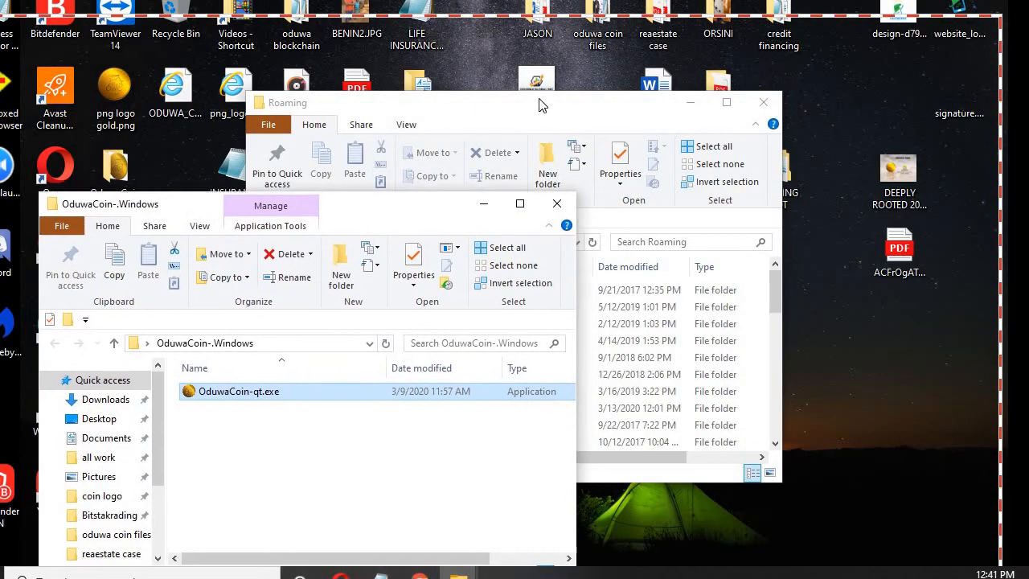
pyautogui.click(536, 113)
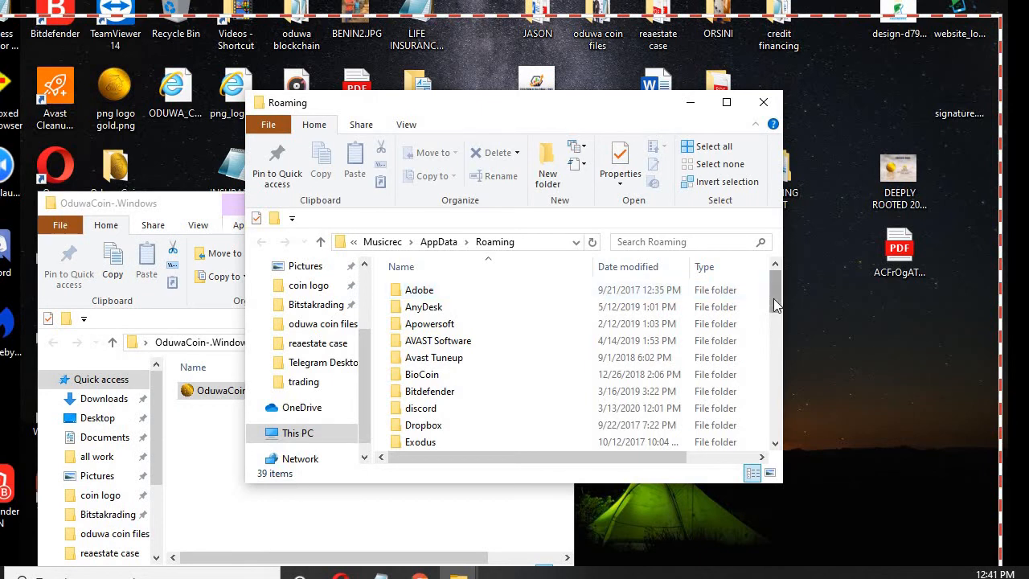
# Maximize the Roaming folder window, open the OduwaCoin data folder in it, and look over its files.
pyautogui.scroll(-5, 761, 306)
pyautogui.scroll(-2, 756, 375)
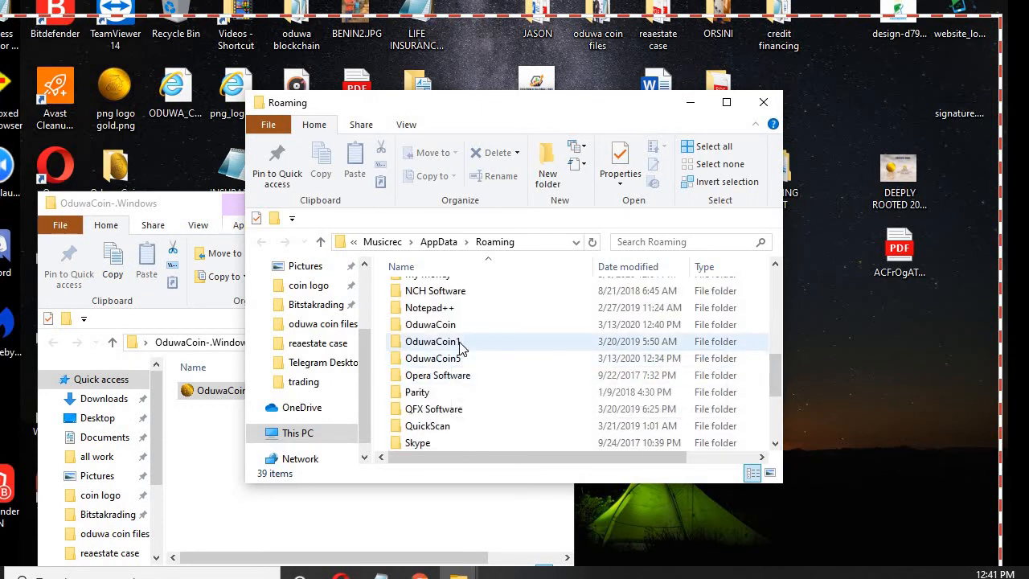
pyautogui.click(726, 102)
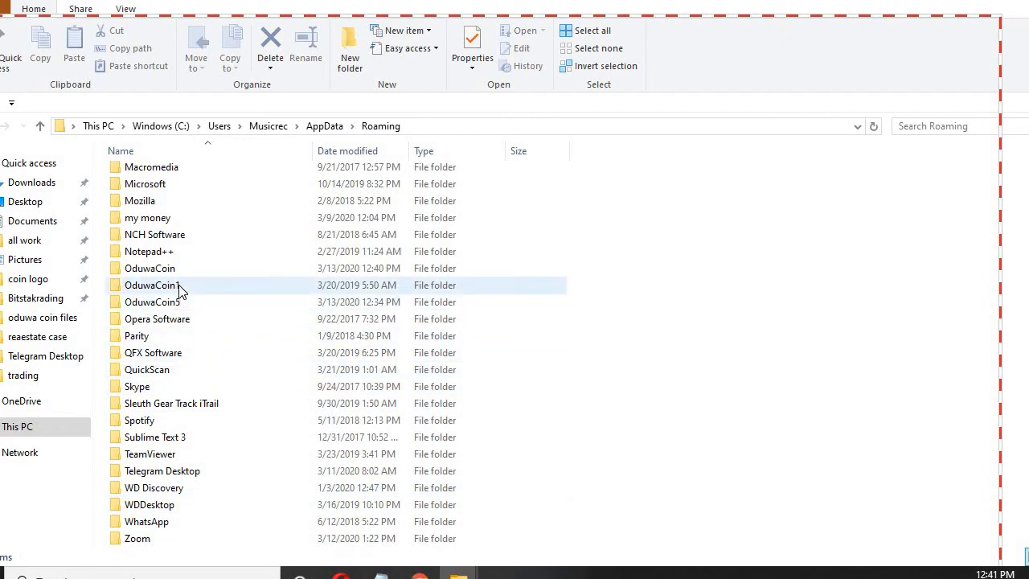
pyautogui.moveTo(180, 291)
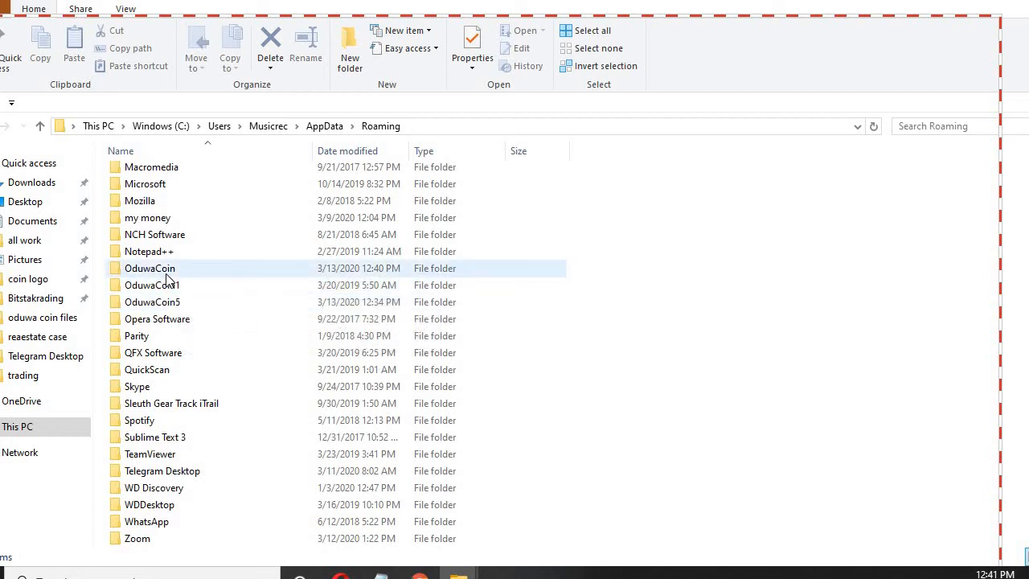
pyautogui.moveTo(169, 272)
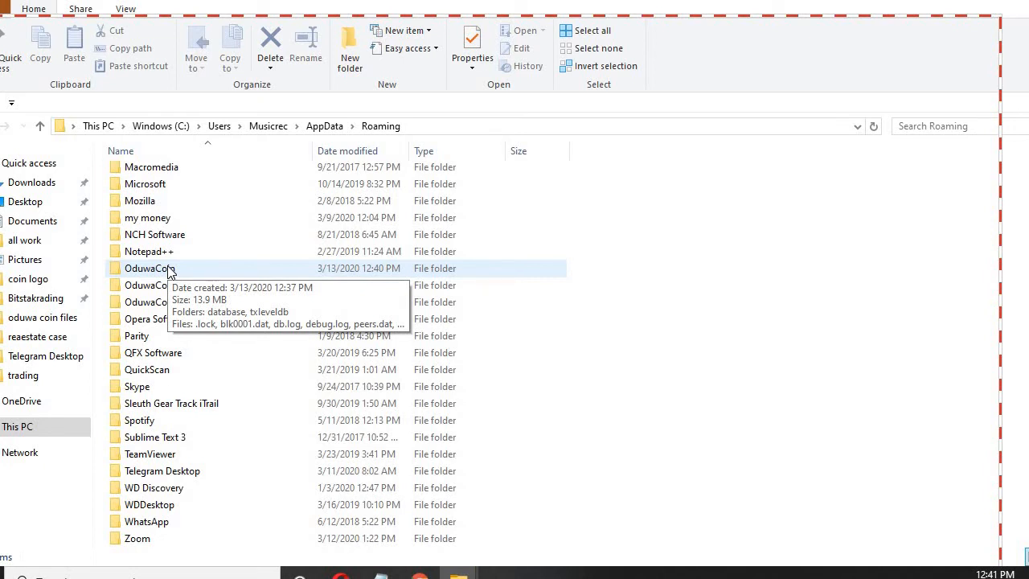
pyautogui.moveTo(160, 310)
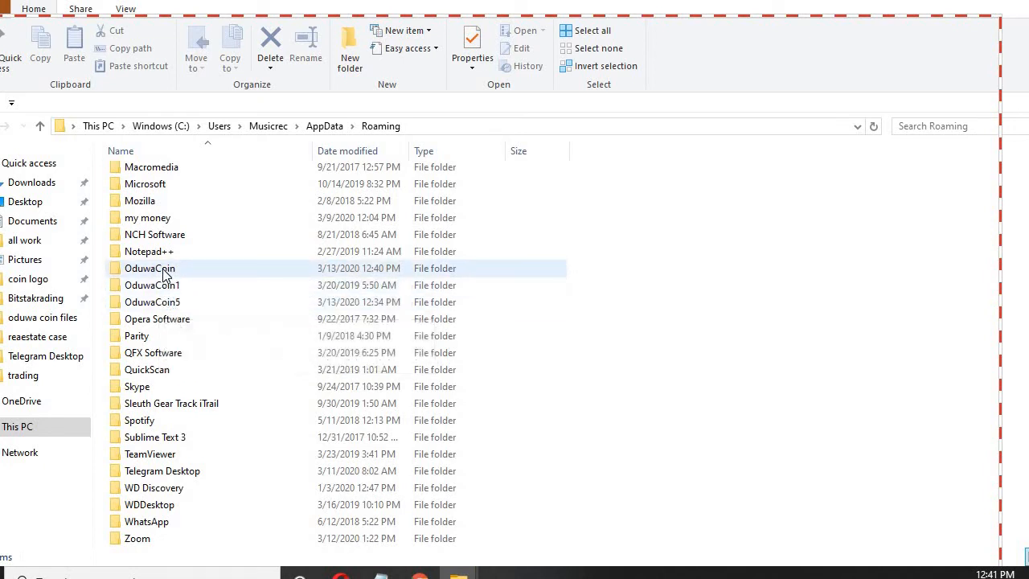
pyautogui.doubleClick(163, 270)
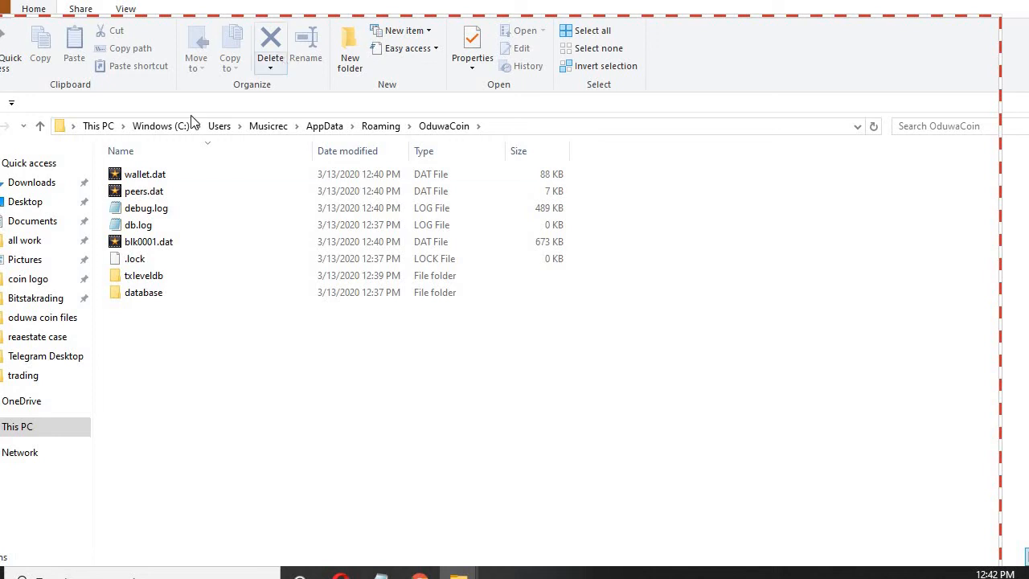
pyautogui.click(179, 255)
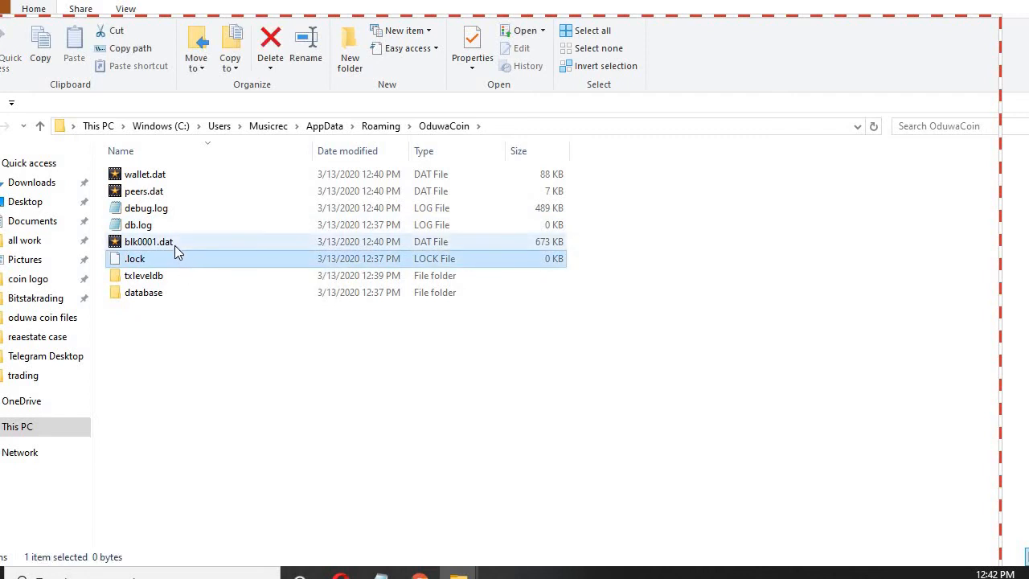
pyautogui.click(261, 412)
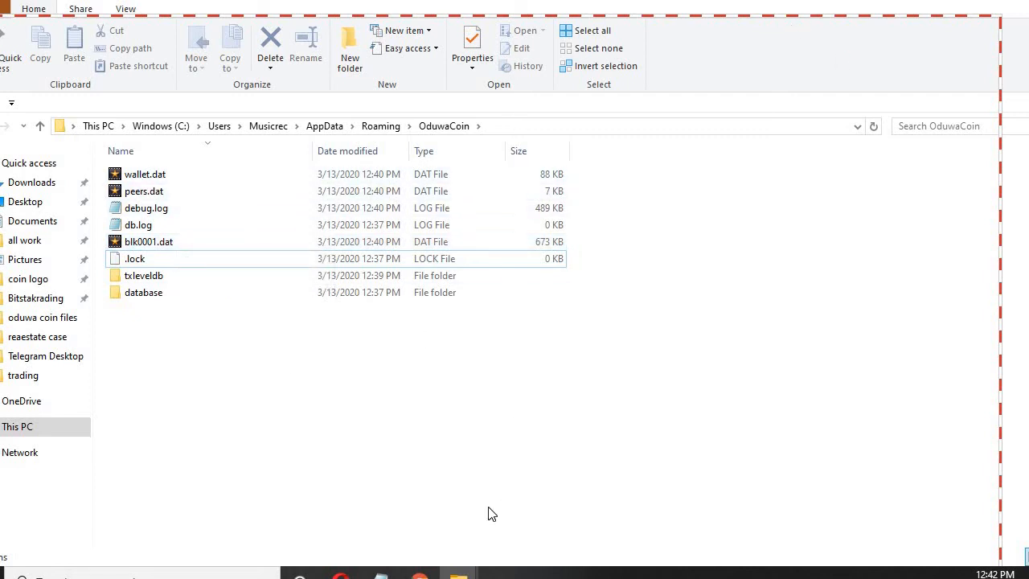
# Switch to Chrome, find the OduwaCoin_Bootstrap.744090.zip download on the GitHub releases page, and minimize the browser.
pyautogui.click(419, 572)
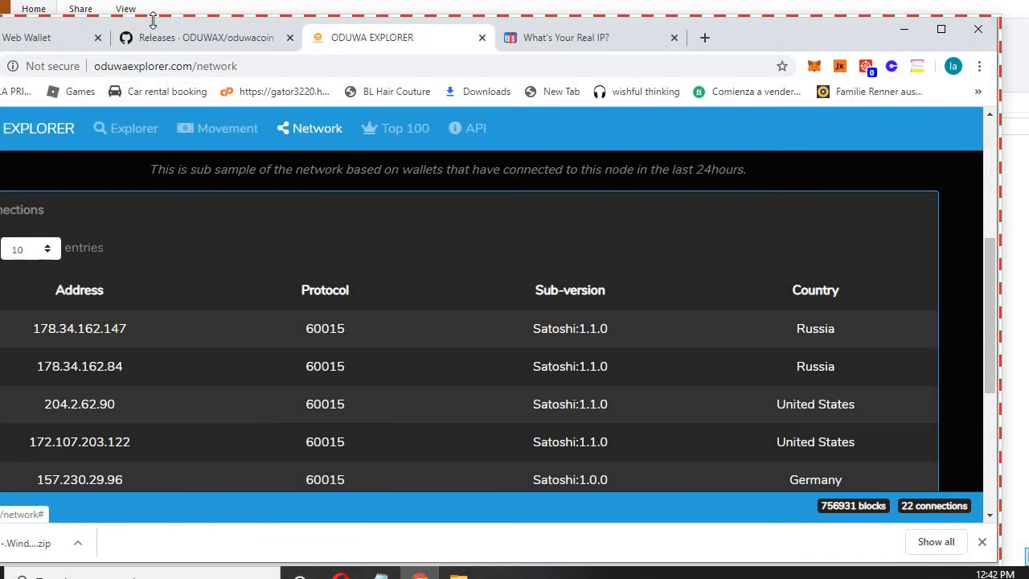
pyautogui.click(64, 37)
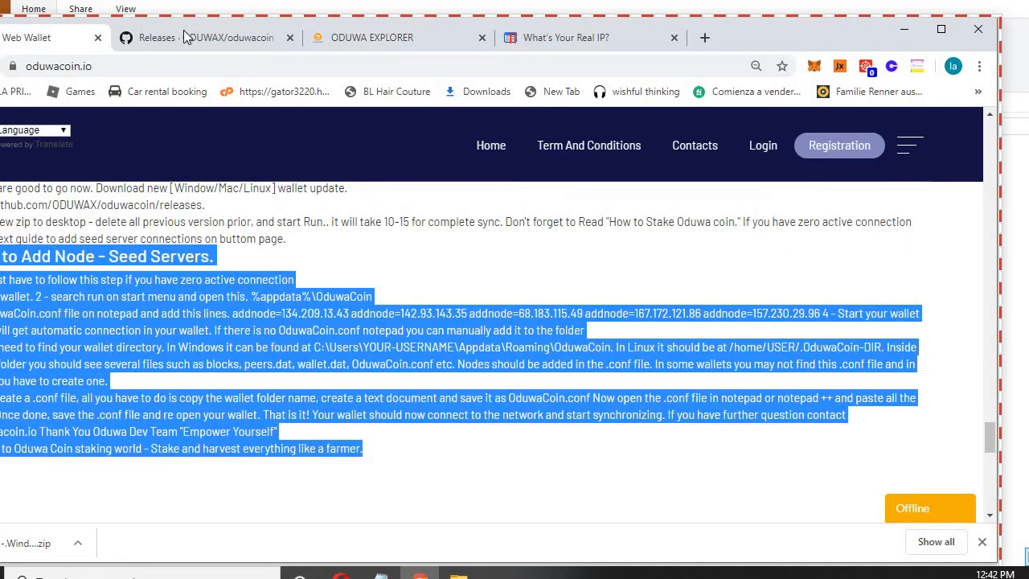
pyautogui.click(184, 32)
pyautogui.moveTo(793, 39); pyautogui.dragTo(869, 46)
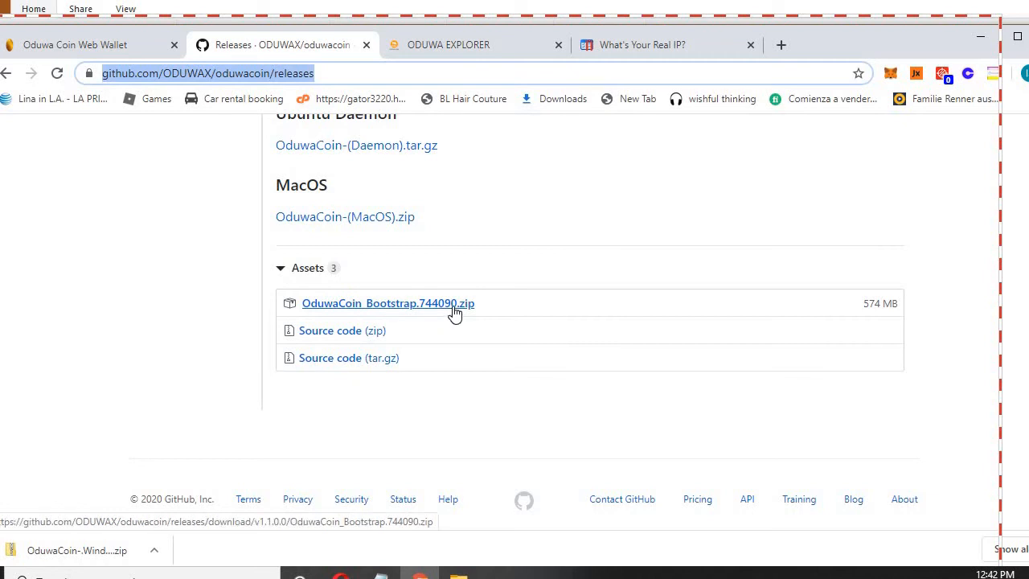
pyautogui.click(982, 40)
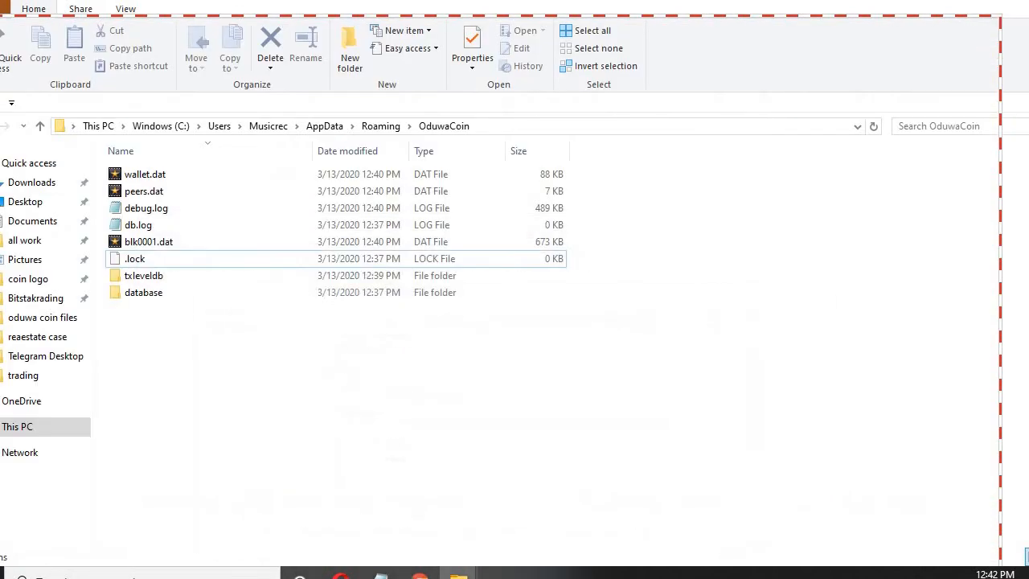
# Clear the open folder windows off the desktop and open the "owc bootstrap & oduwa coin" folder.
pyautogui.click(965, 1)
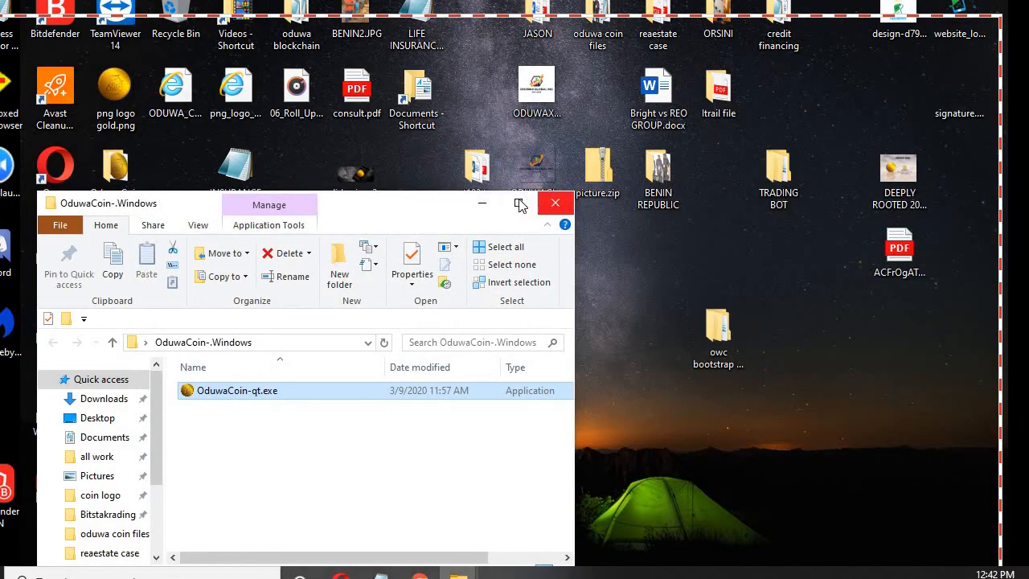
pyautogui.click(483, 203)
pyautogui.doubleClick(717, 328)
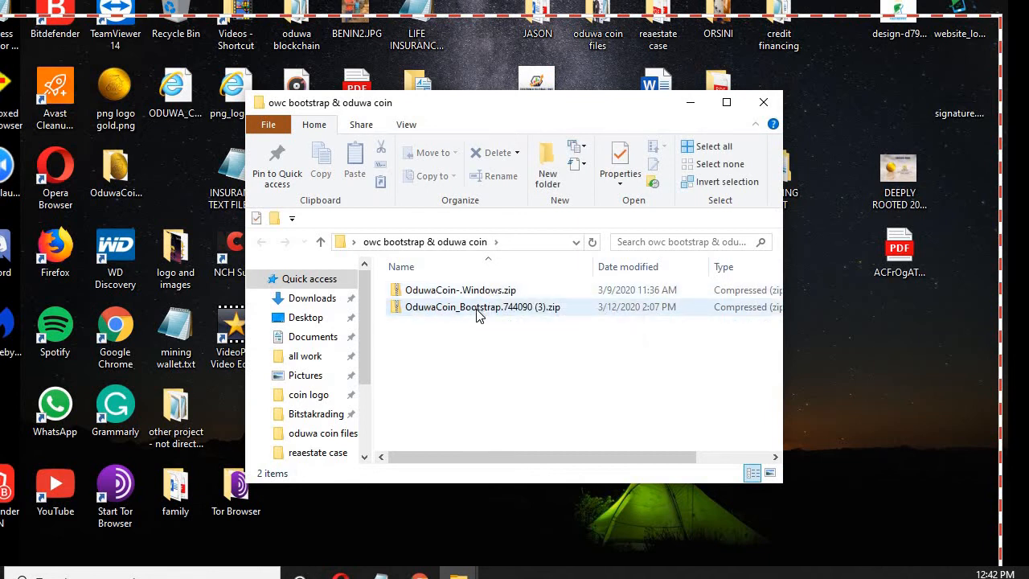
# Extract OduwaCoin_Bootstrap.744090 (3).zip into its default folder inside "owc bootstrap & oduwa coin".
pyautogui.doubleClick(475, 308)
pyautogui.rightClick(478, 313)
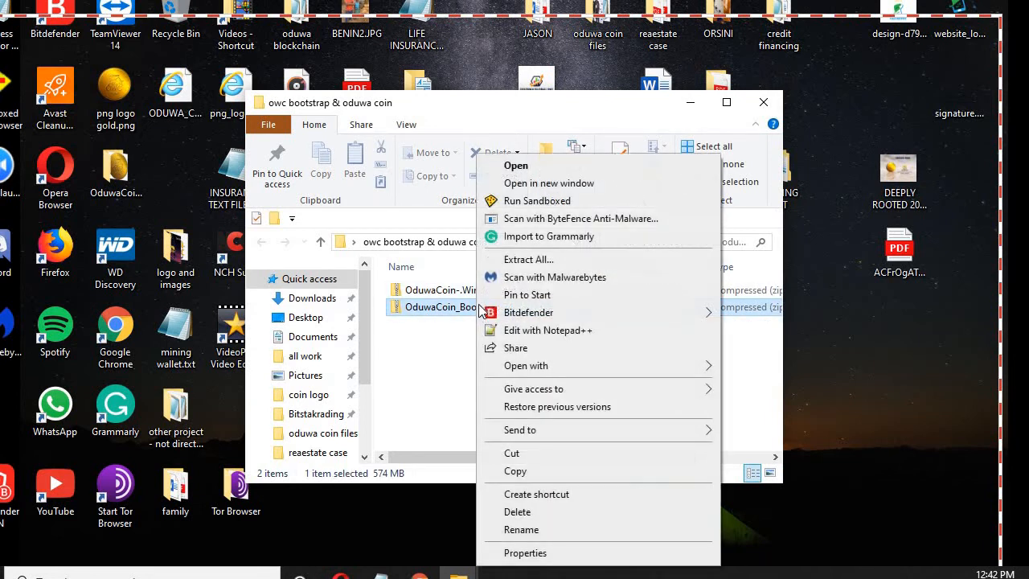
pyautogui.click(531, 260)
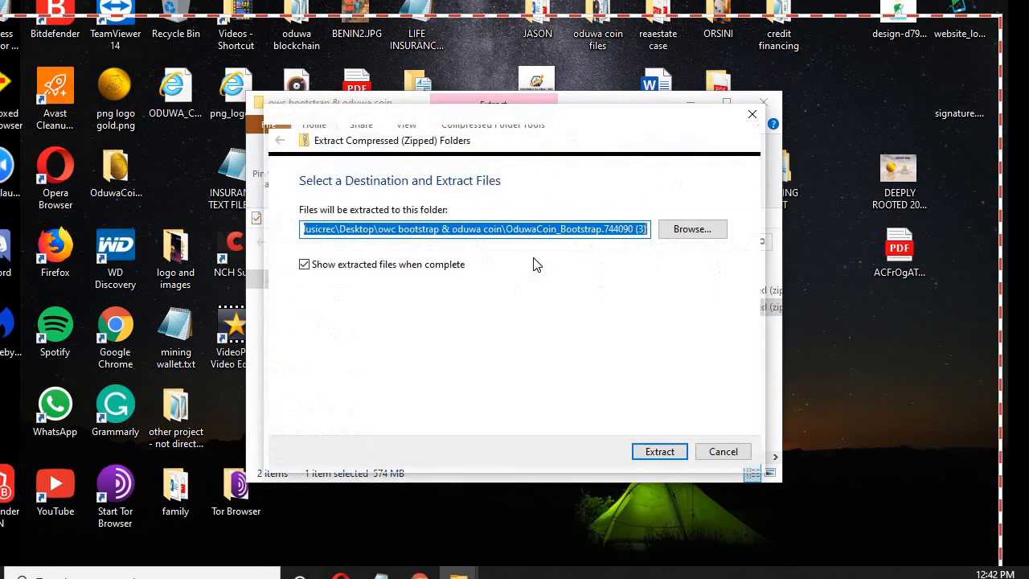
pyautogui.click(643, 458)
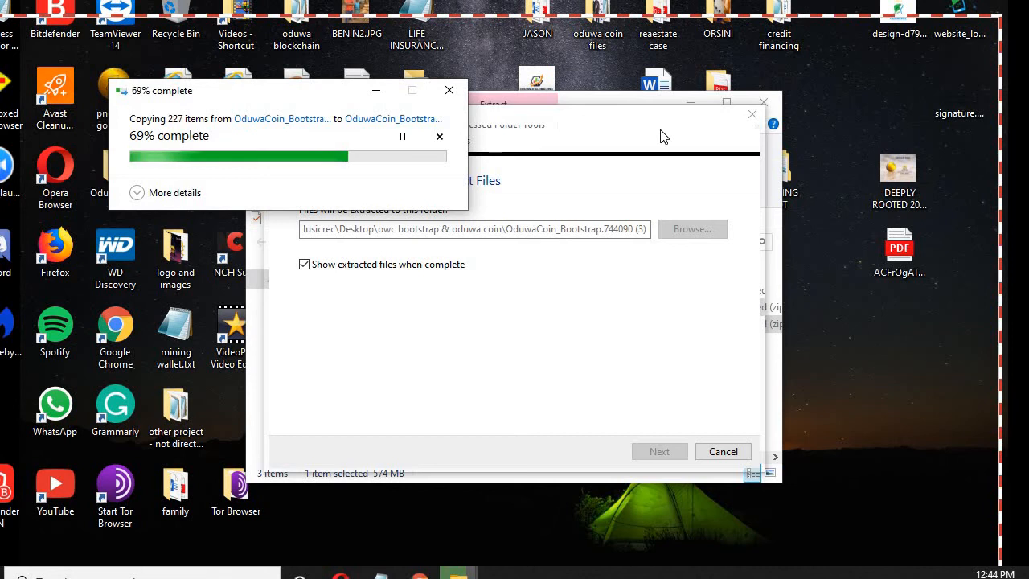
# Check the running extraction window and bring the OduwaCoin data folder window to the front.
pyautogui.moveTo(458, 572)
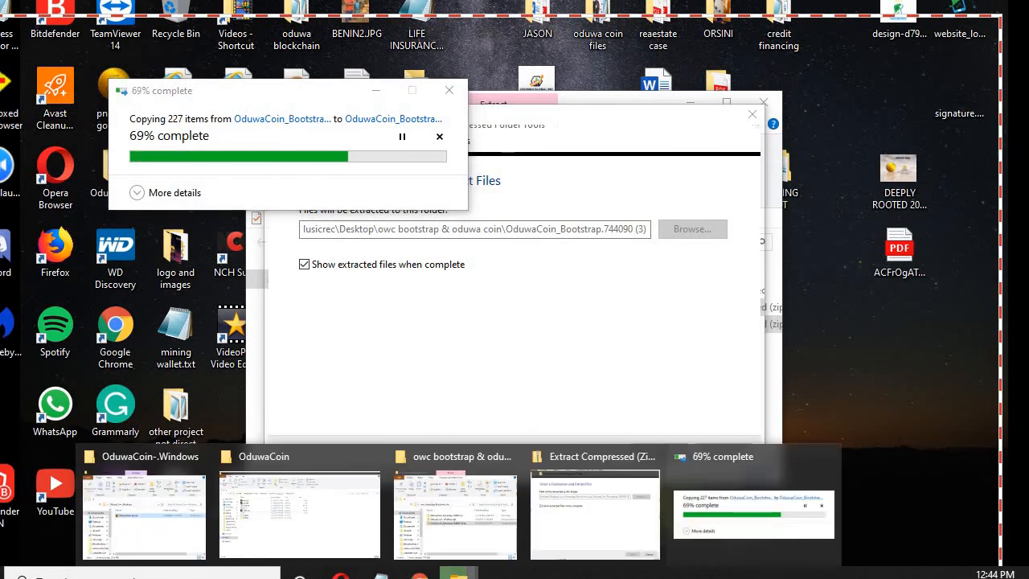
pyautogui.click(601, 500)
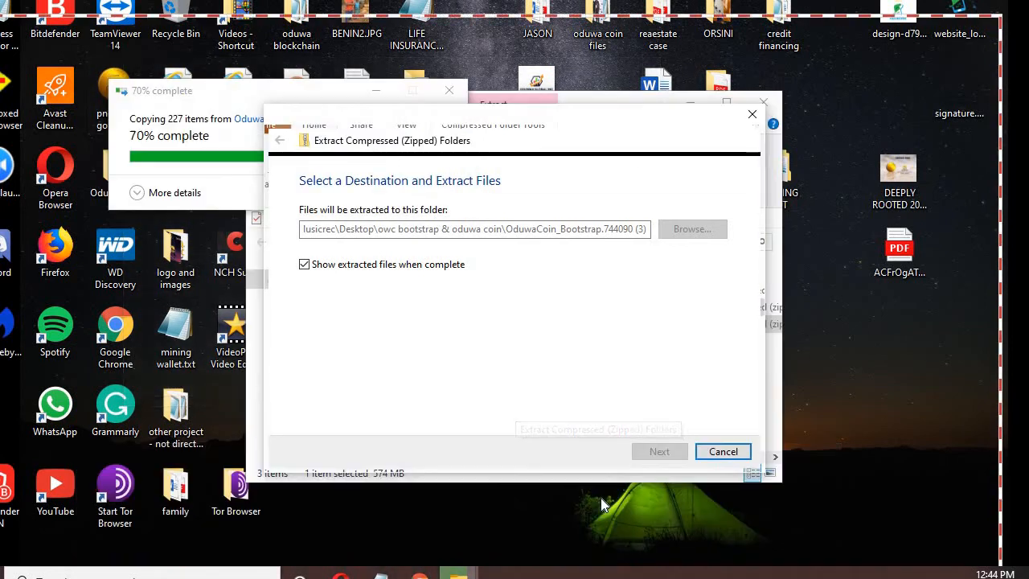
pyautogui.moveTo(460, 572)
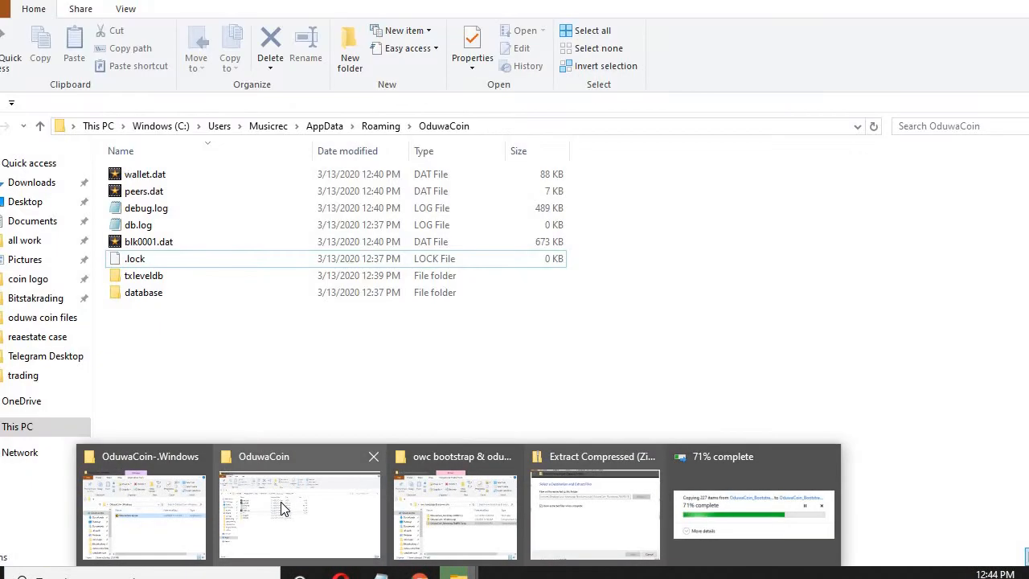
pyautogui.click(280, 501)
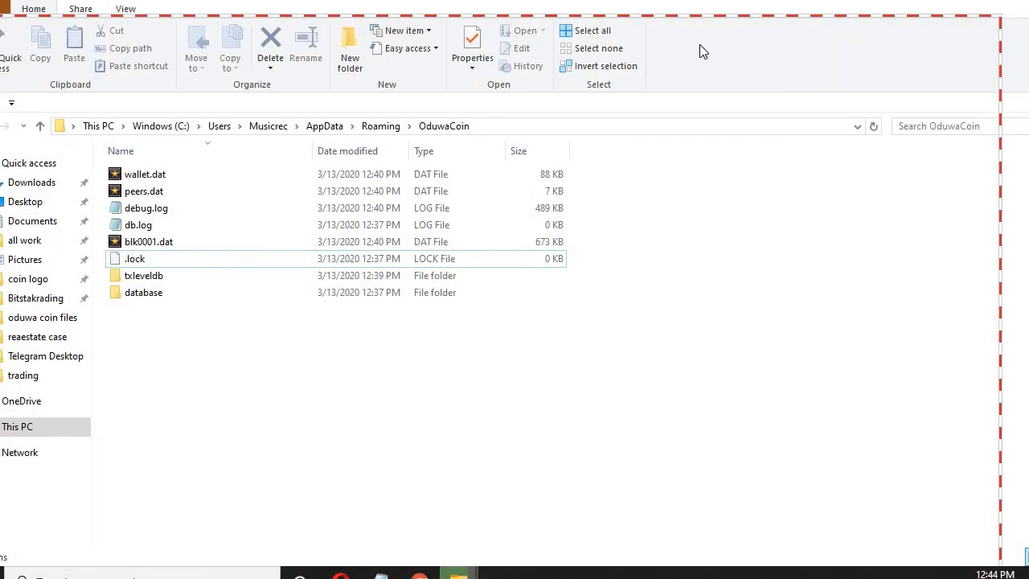
# Switch to Chrome, view the real IP page, and look for that address in the Oduwa Explorer network connections list.
pyautogui.click(419, 572)
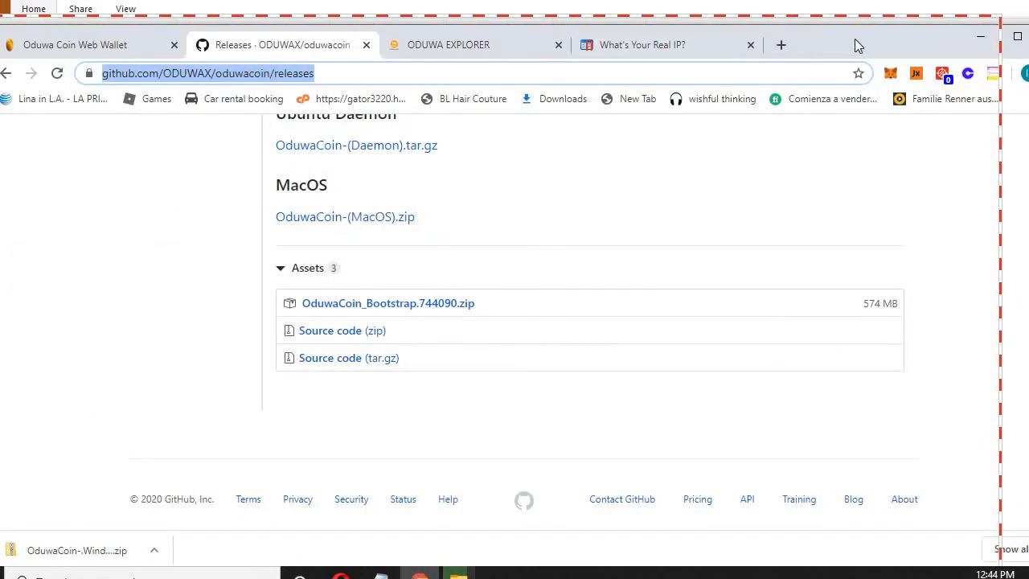
pyautogui.moveTo(865, 50); pyautogui.dragTo(847, 33)
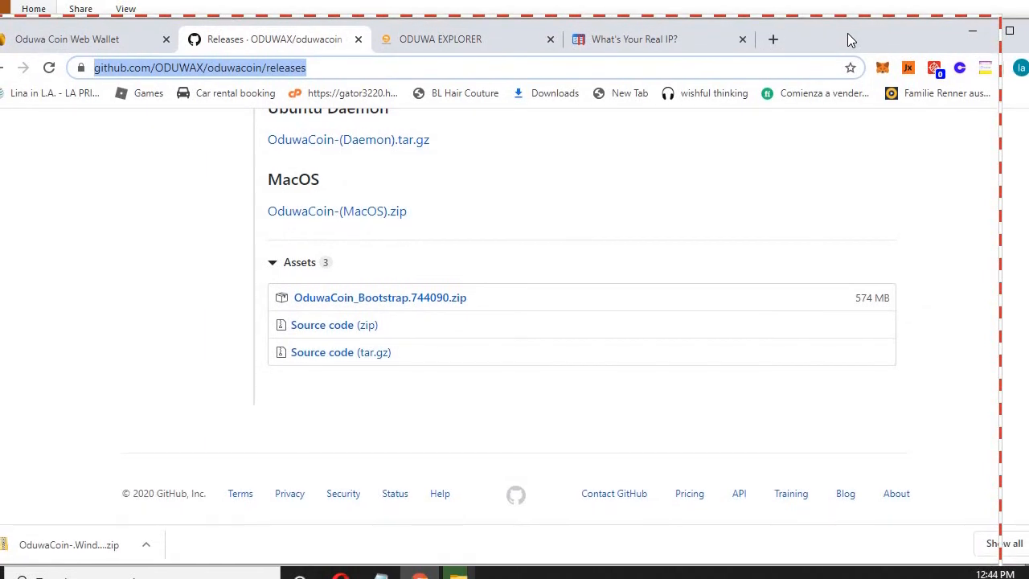
pyautogui.click(646, 34)
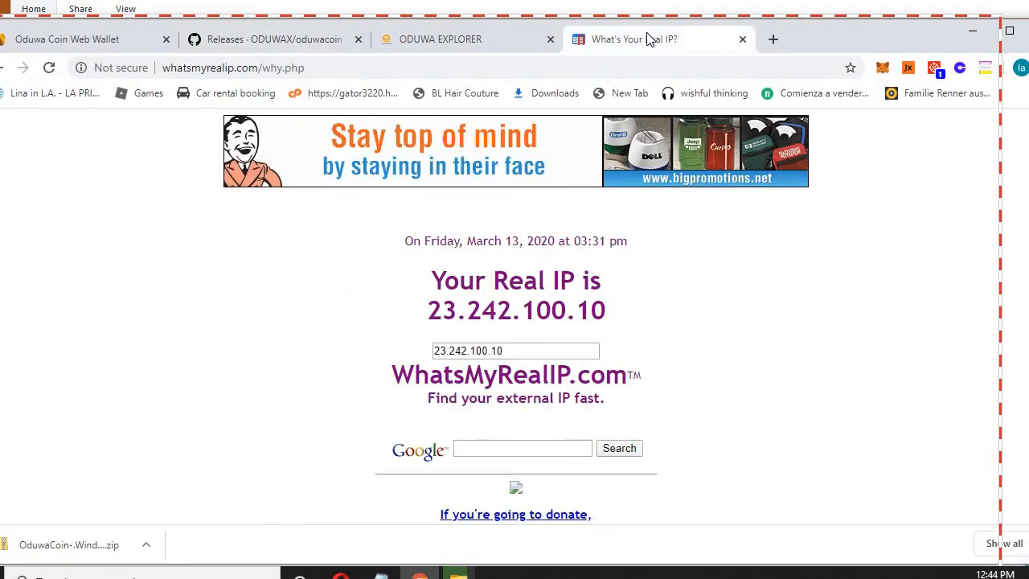
pyautogui.click(472, 44)
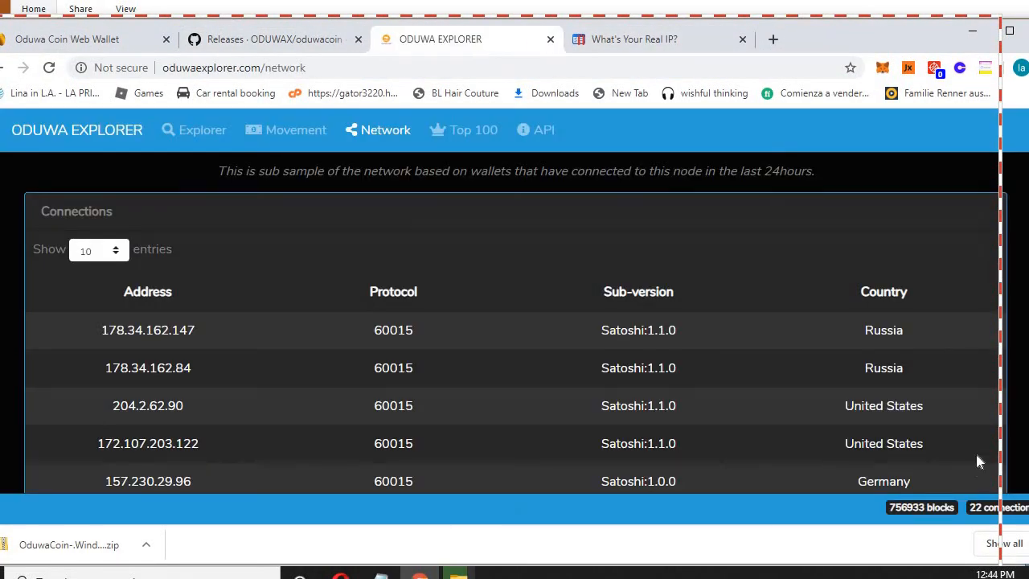
pyautogui.scroll(-4, 514, 321)
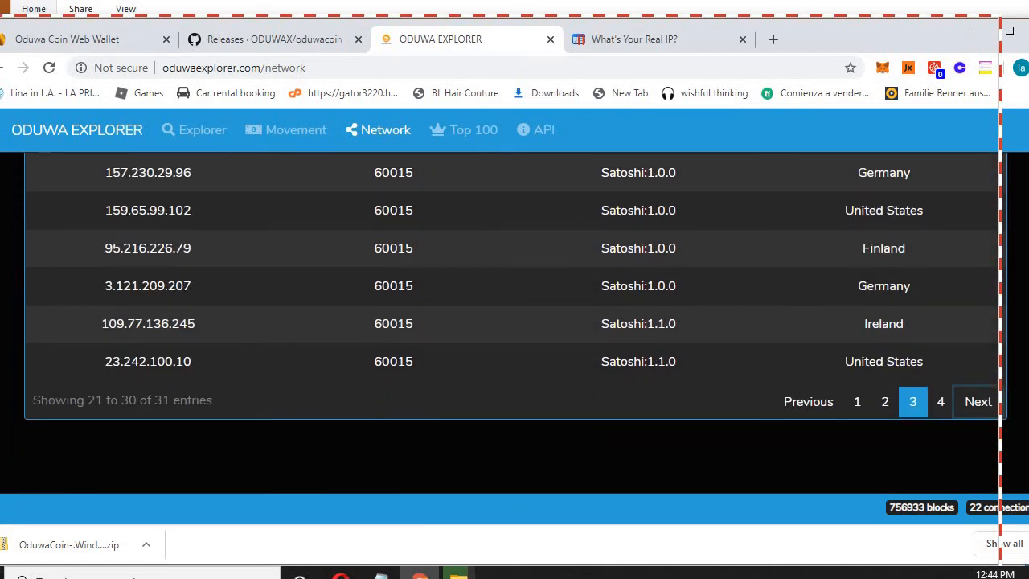
pyautogui.scroll(4, 514, 322)
pyautogui.scroll(1, 514, 321)
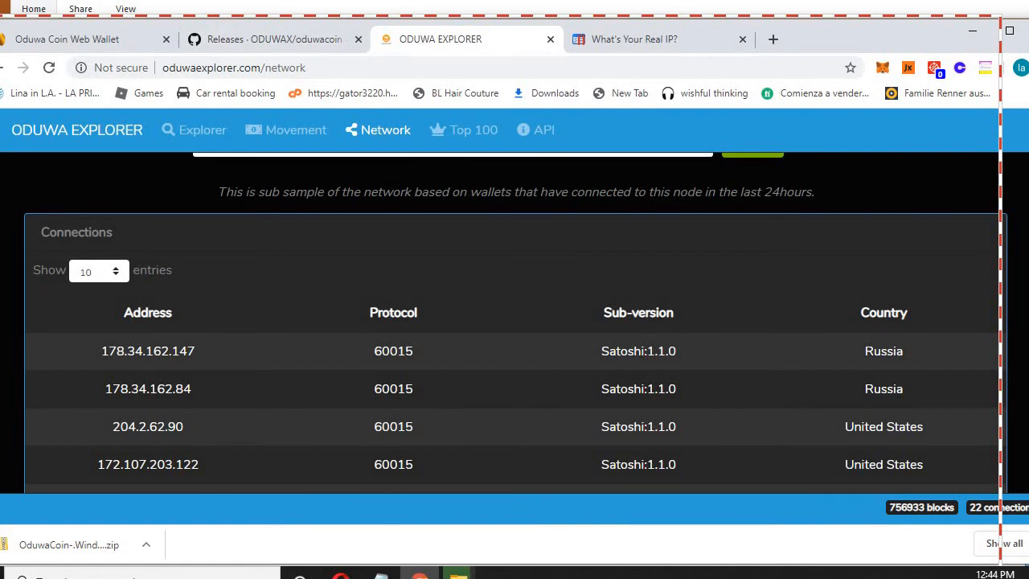
pyautogui.rightClick(1025, 343)
pyautogui.click(1025, 344)
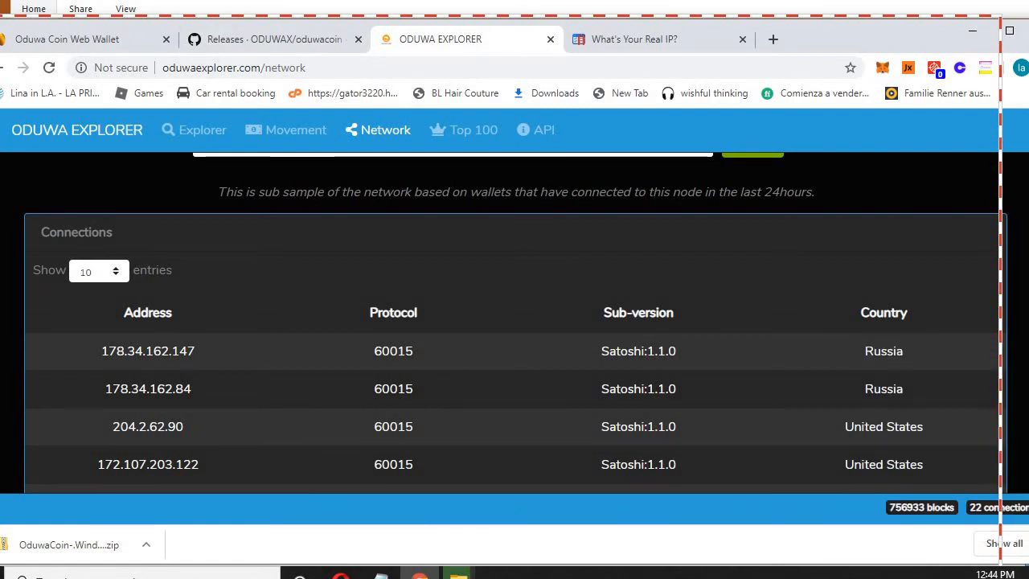
pyautogui.scroll(-3, 746, 453)
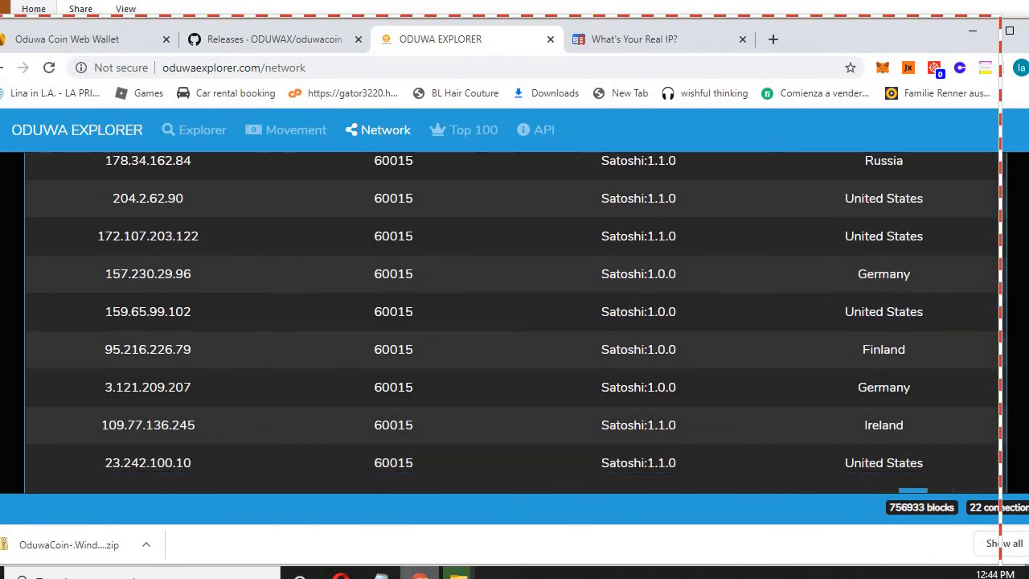
# Check the progress of the bootstrap extraction.
pyautogui.click(458, 576)
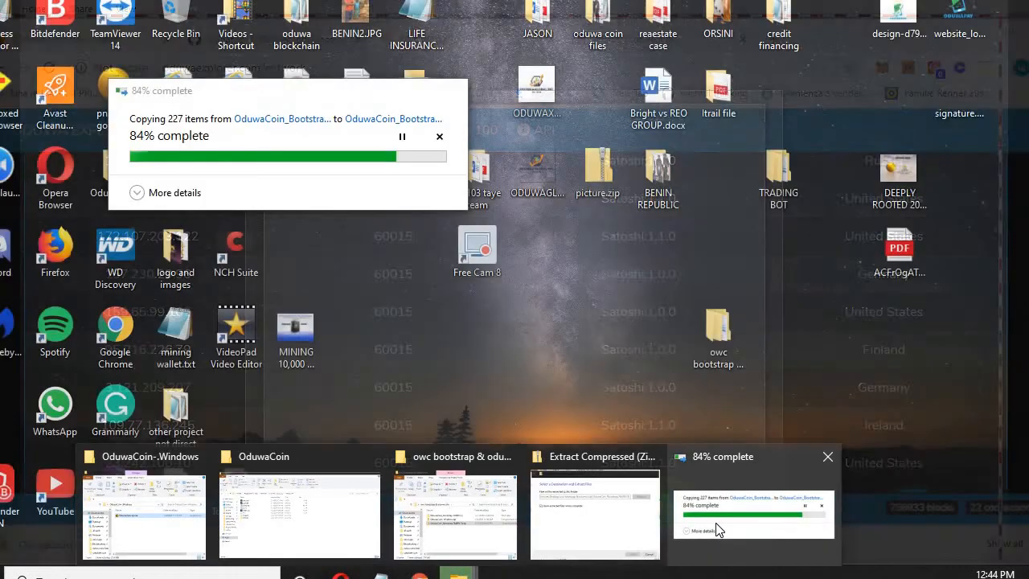
pyautogui.click(718, 519)
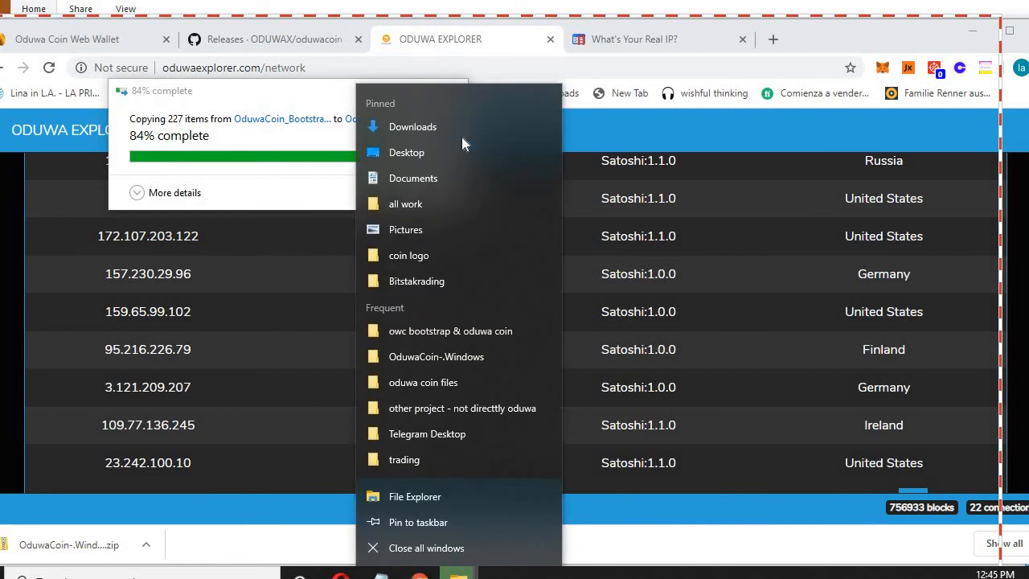
pyautogui.click(611, 530)
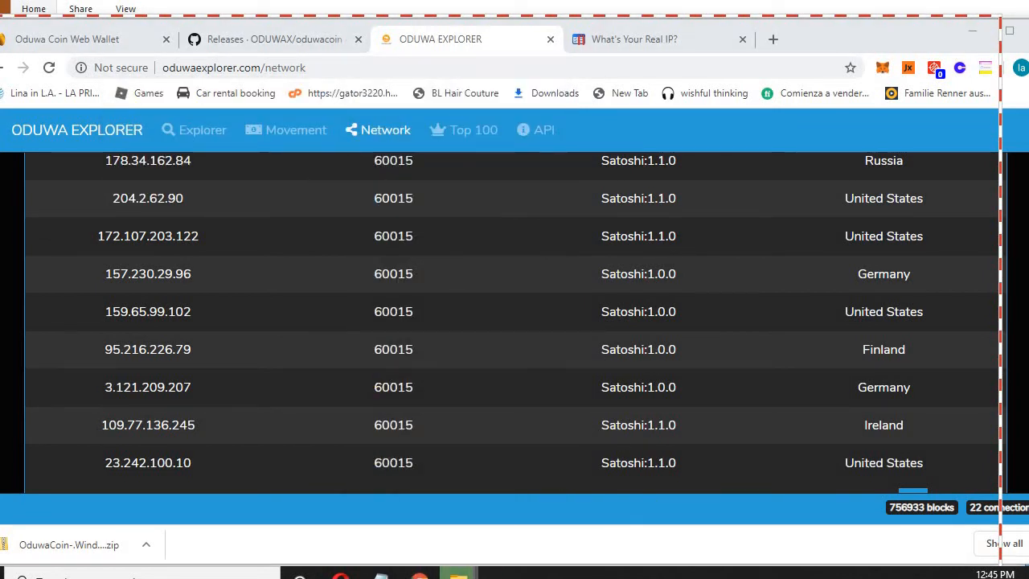
pyautogui.rightClick(460, 574)
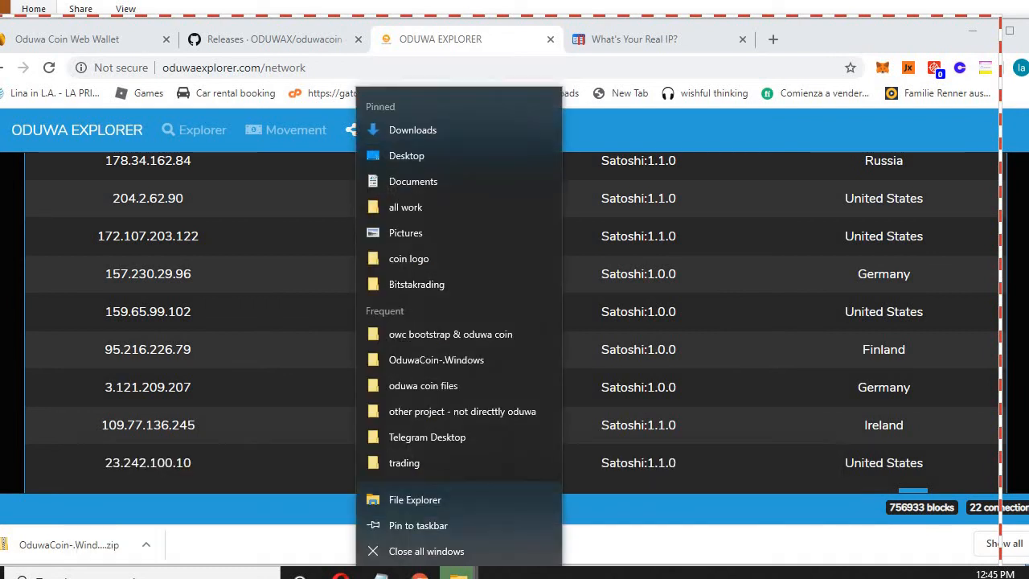
# Bring up and maximize the "owc bootstrap & oduwa coin" folder and open the extracted OduwaCoin_Bootstrap.744090 (3) folder in it.
pyautogui.click(459, 574)
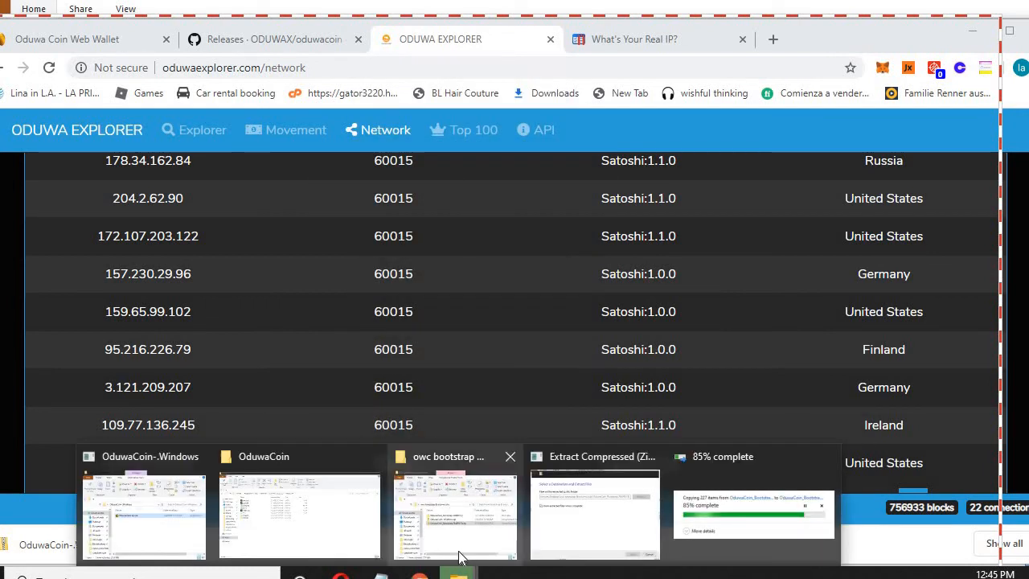
pyautogui.click(455, 506)
pyautogui.rightClick(460, 572)
pyautogui.click(603, 376)
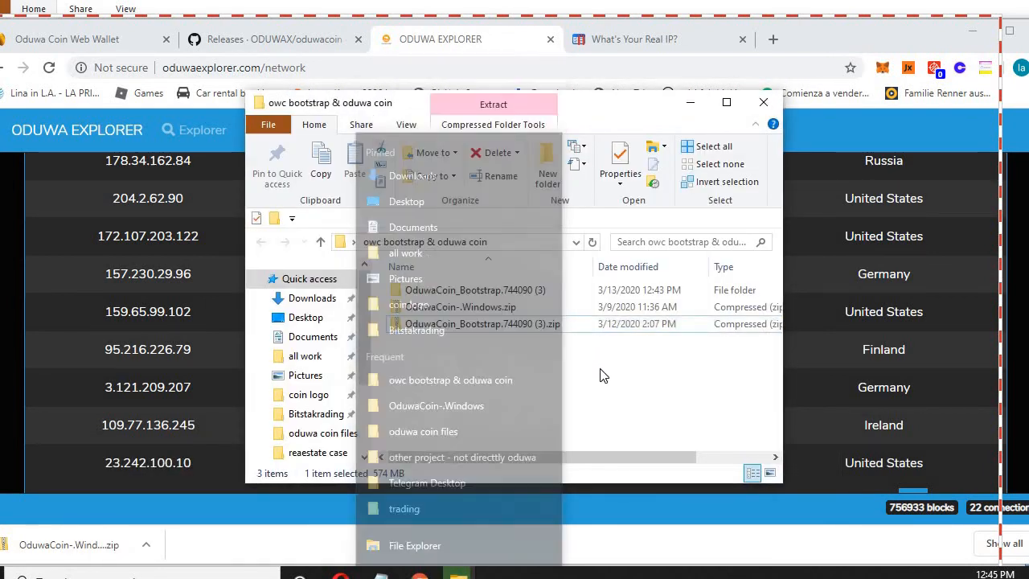
pyautogui.click(726, 109)
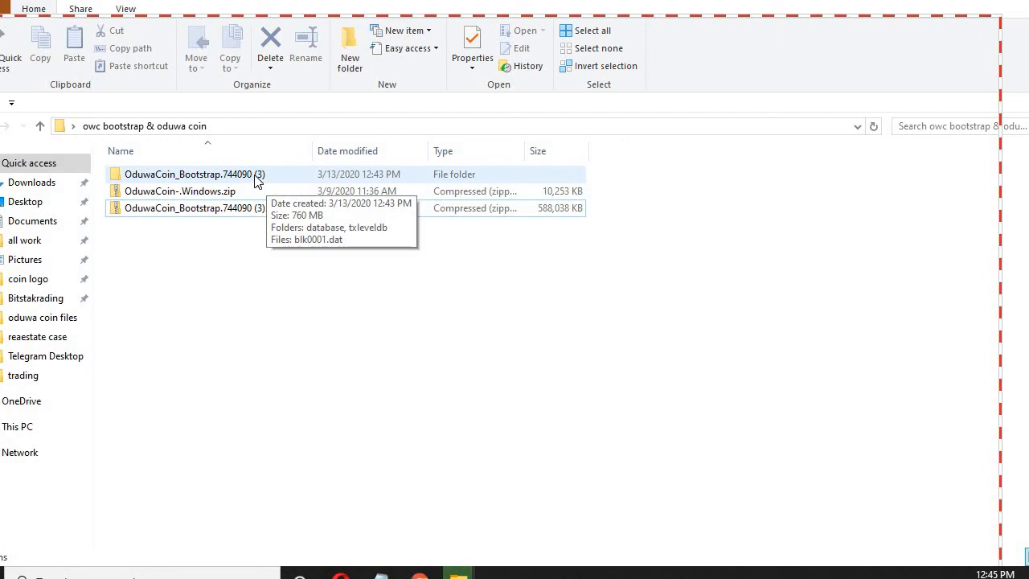
pyautogui.click(257, 181)
pyautogui.click(254, 174)
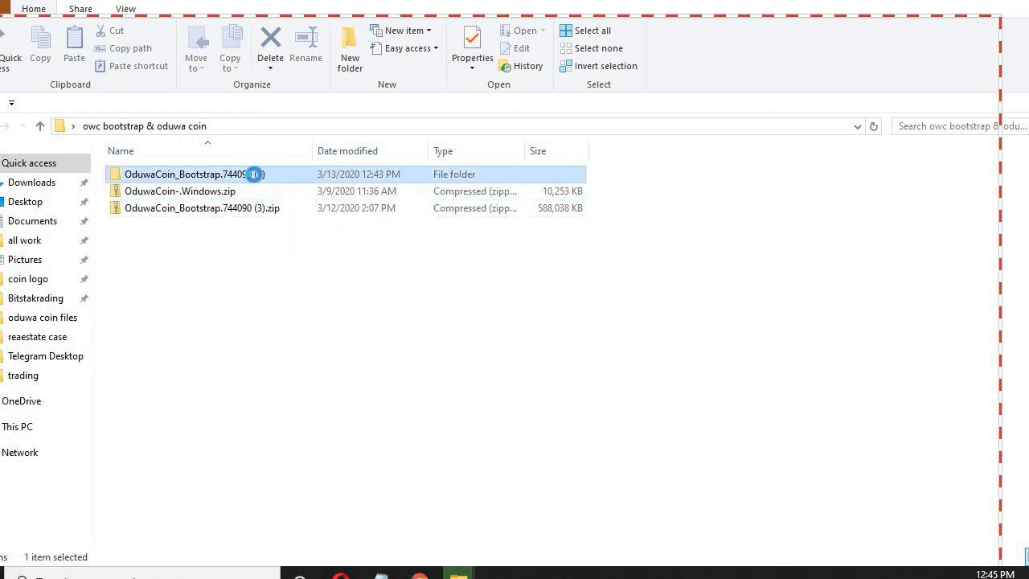
pyautogui.rightClick(254, 174)
pyautogui.press('Escape')
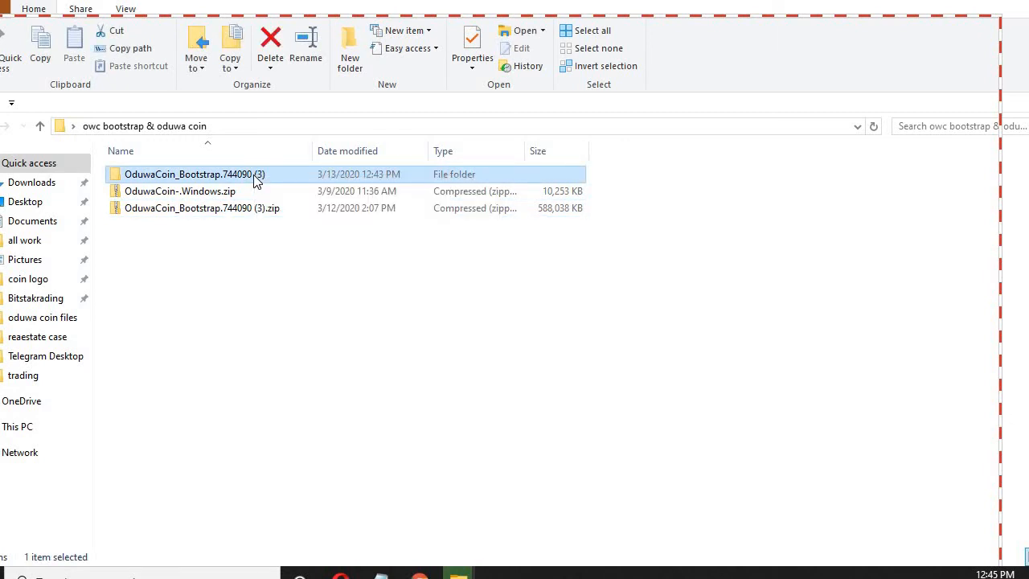
pyautogui.doubleClick(255, 178)
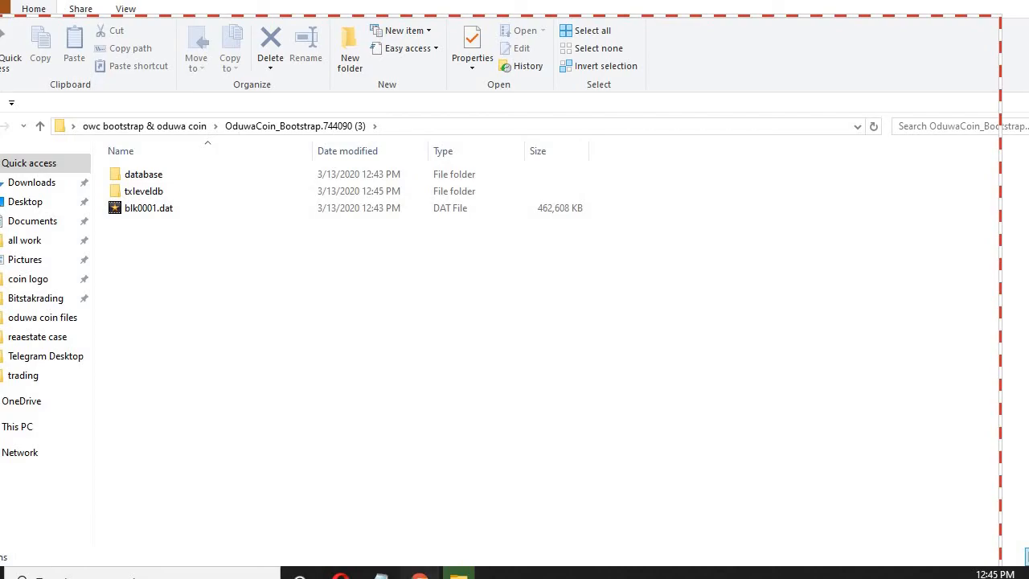
# Return to Chrome, monitor the extraction until it finishes, and look over the extracted bootstrap files.
pyautogui.click(420, 573)
pyautogui.moveTo(458, 572)
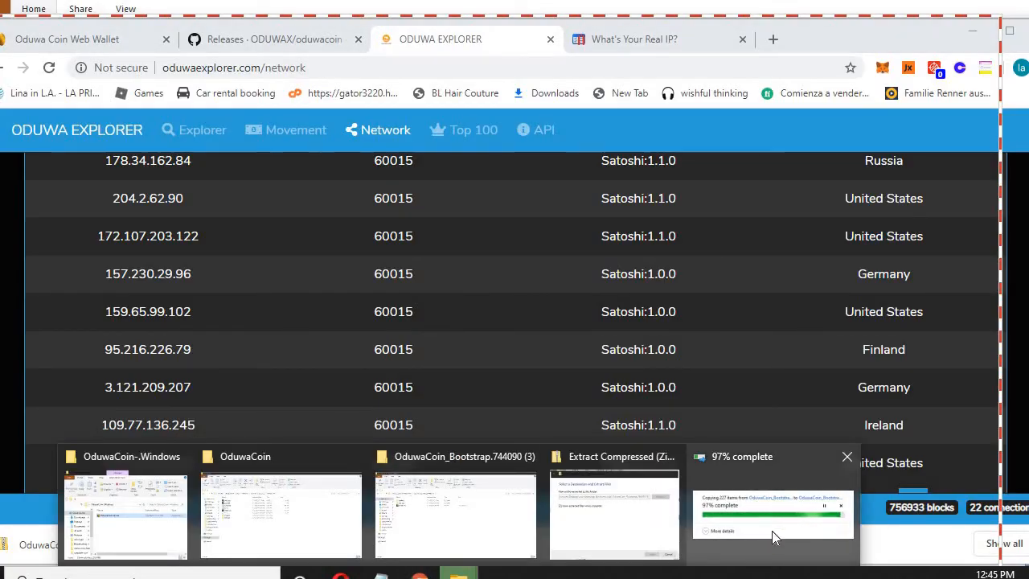
pyautogui.moveTo(771, 530)
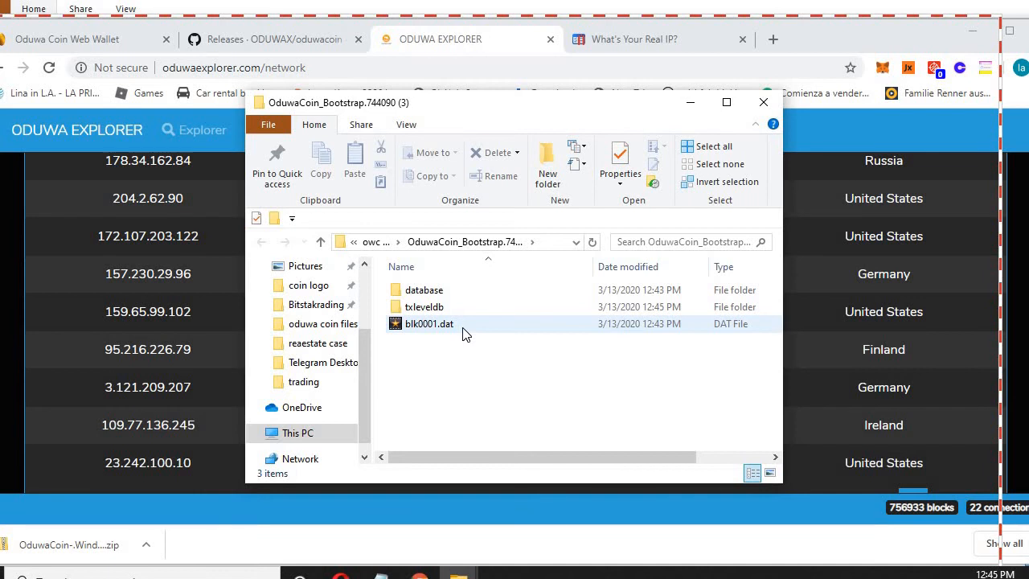
pyautogui.moveTo(462, 333)
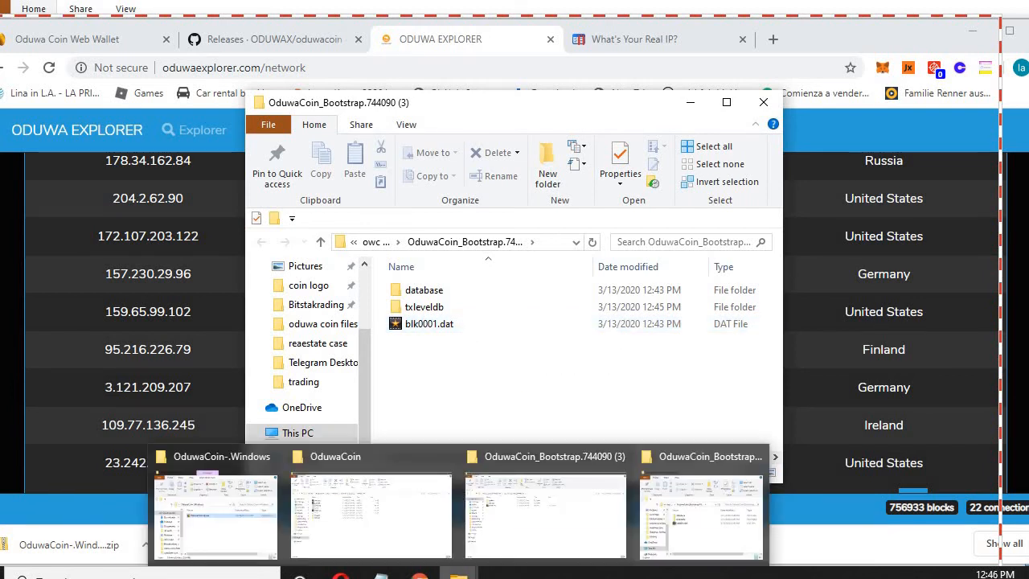
# Bring the OduwaCoin data folder to the front and create a new text document in it.
pyautogui.rightClick(368, 524)
pyautogui.click(207, 357)
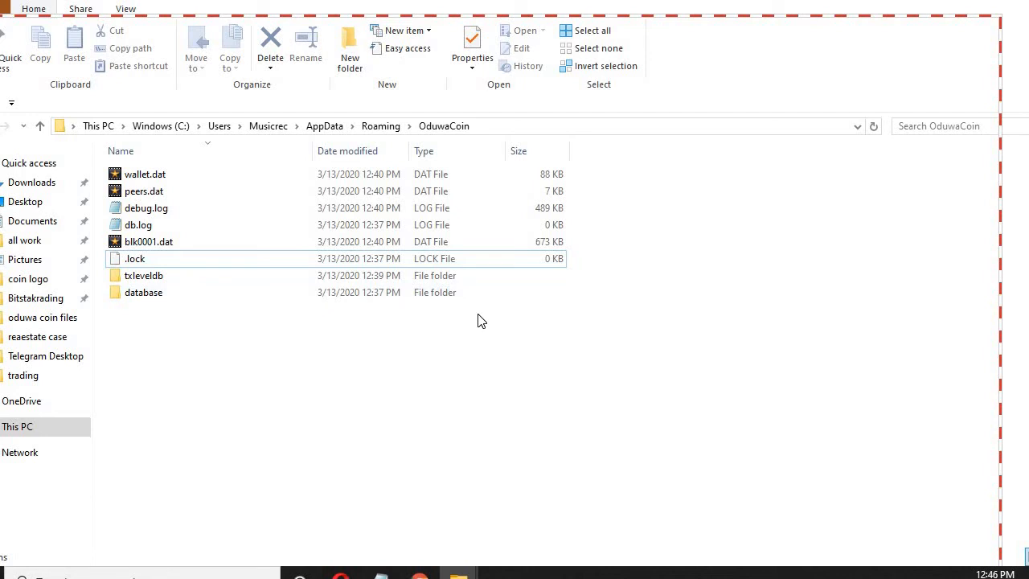
pyautogui.rightClick(167, 319)
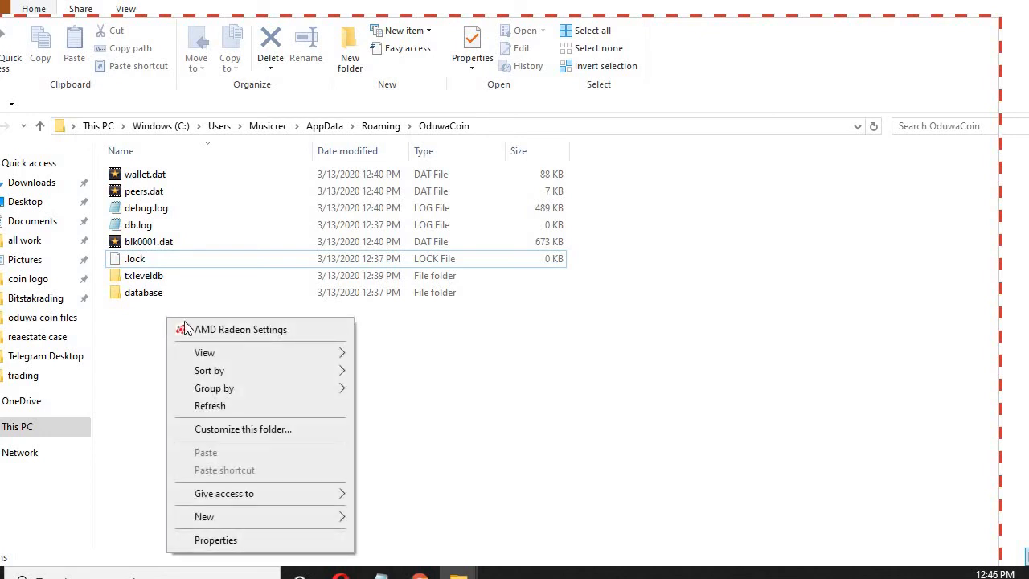
pyautogui.click(206, 520)
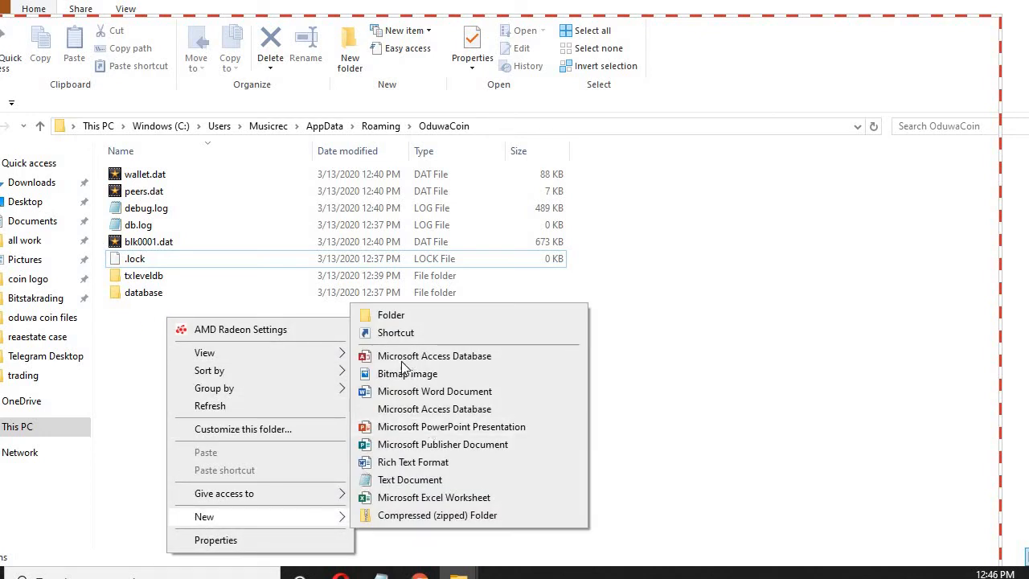
pyautogui.click(383, 485)
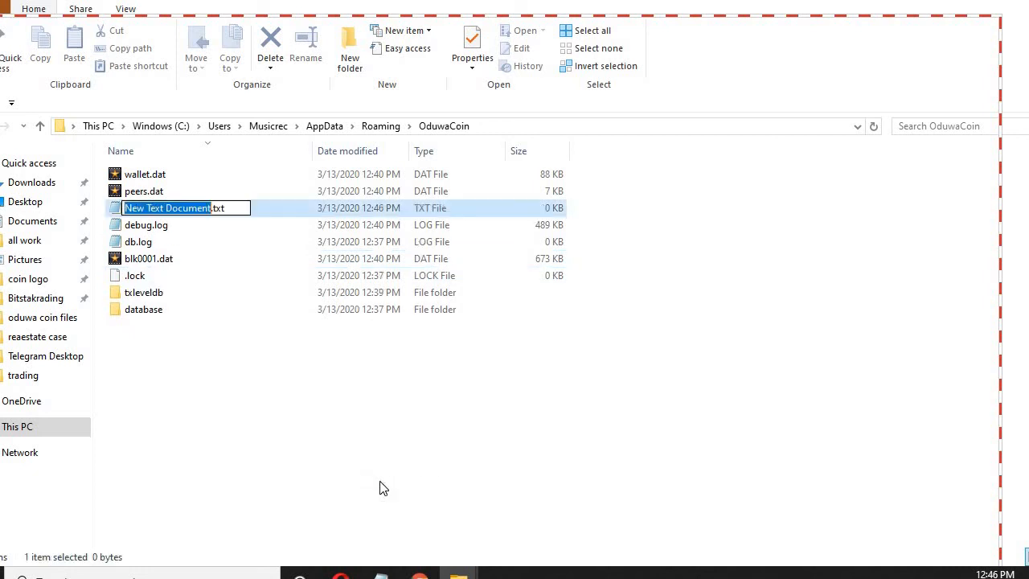
# Rename the new text document as OduwaCoin.conf, replacing its txt extension, and accept the extension change.
pyautogui.press('capslock')
pyautogui.write('O')
pyautogui.press('capslock')
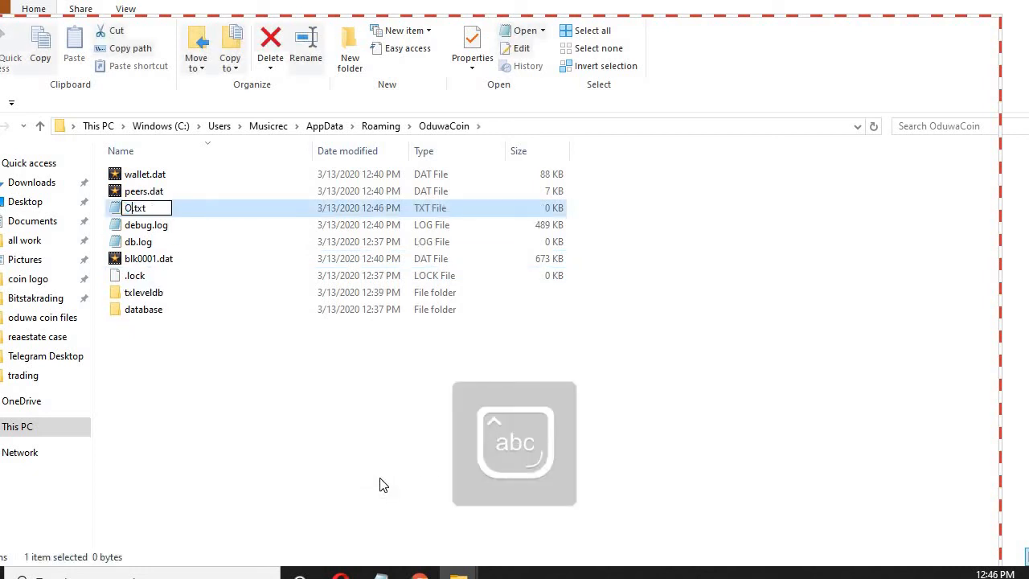
pyautogui.write('di')
pyautogui.press('BackSpace')
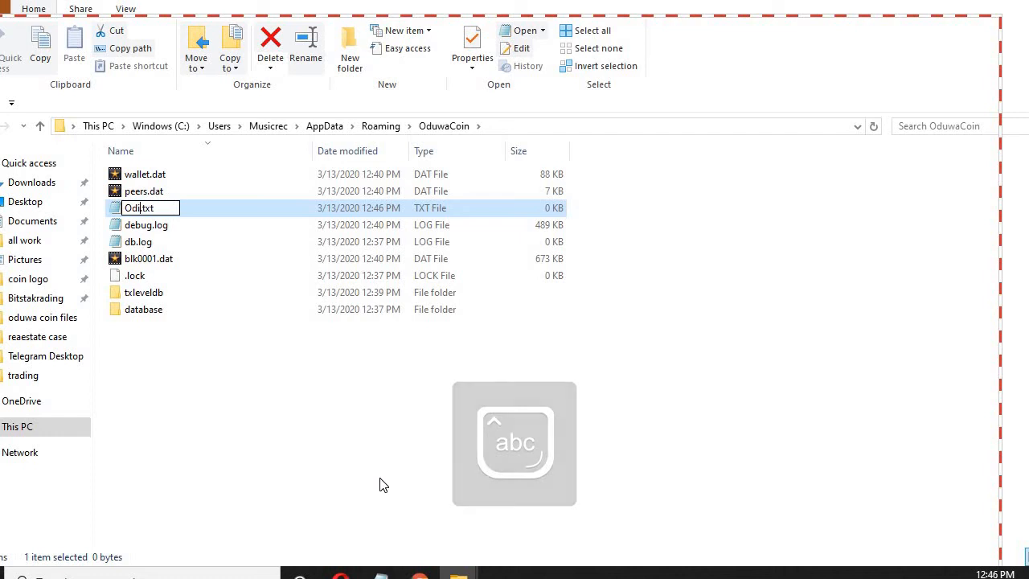
pyautogui.write('ow')
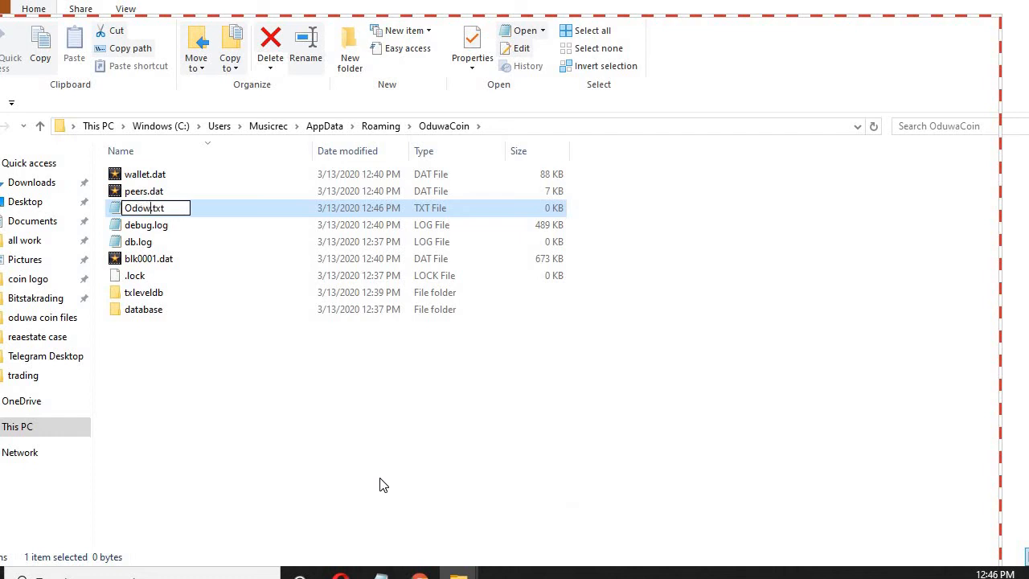
pyautogui.press('Num_Lock')
pyautogui.press('BackSpace')
pyautogui.write('uwa')
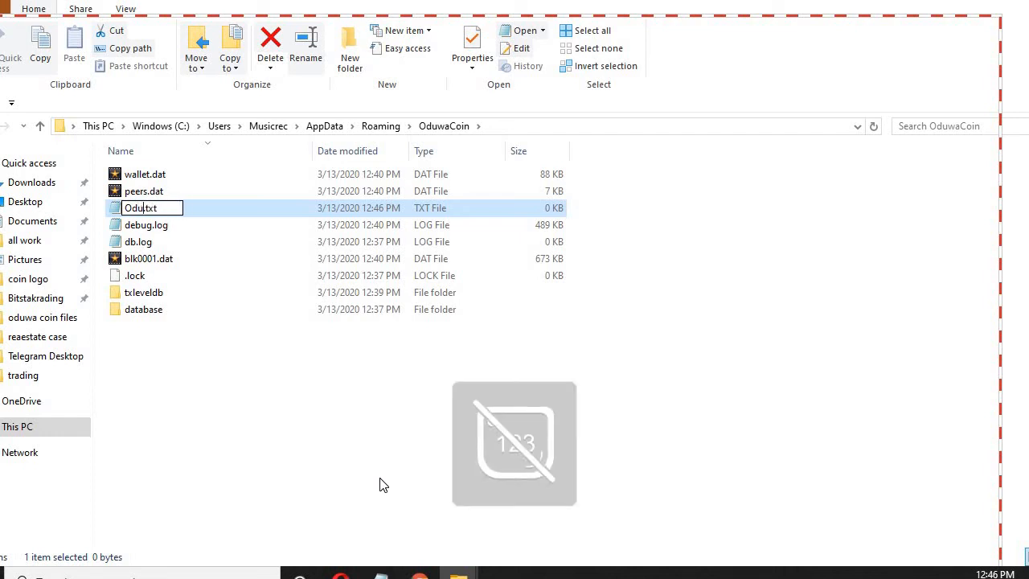
pyautogui.press('capslock')
pyautogui.write('C')
pyautogui.press('capslock')
pyautogui.write('oin')
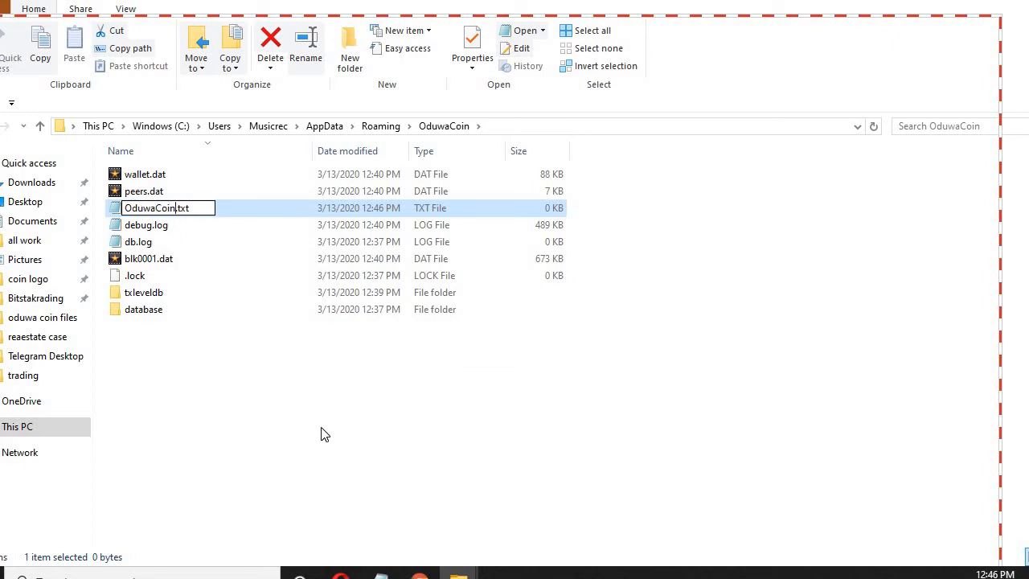
pyautogui.write('.conf.')
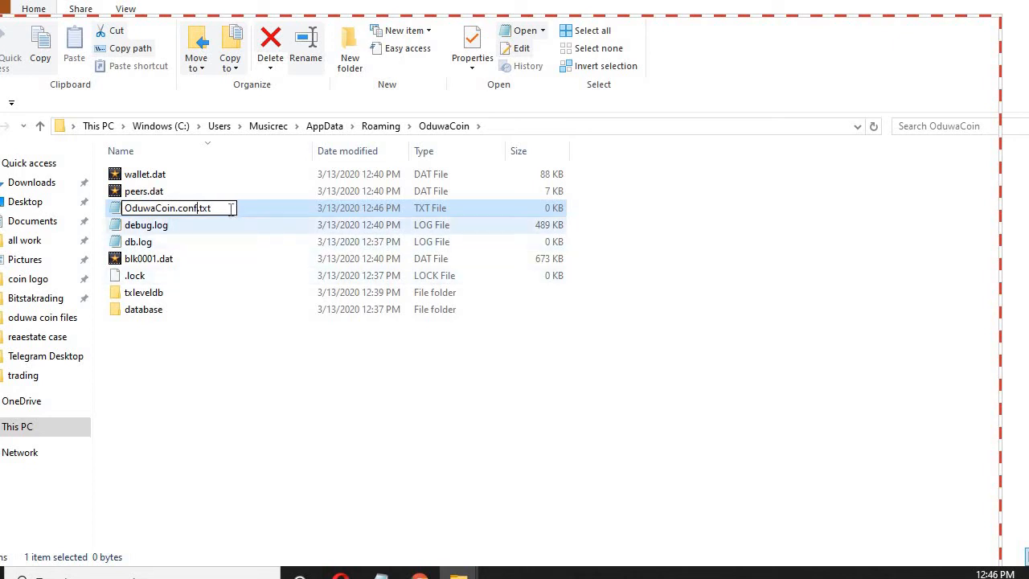
pyautogui.press('BackSpace')
pyautogui.press('BackSpace')
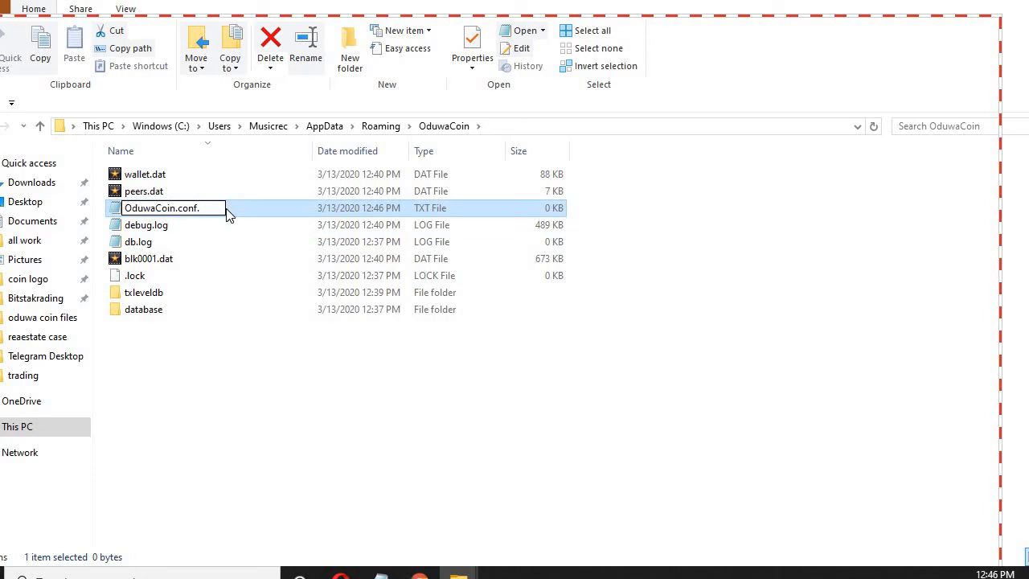
pyautogui.press('Return')
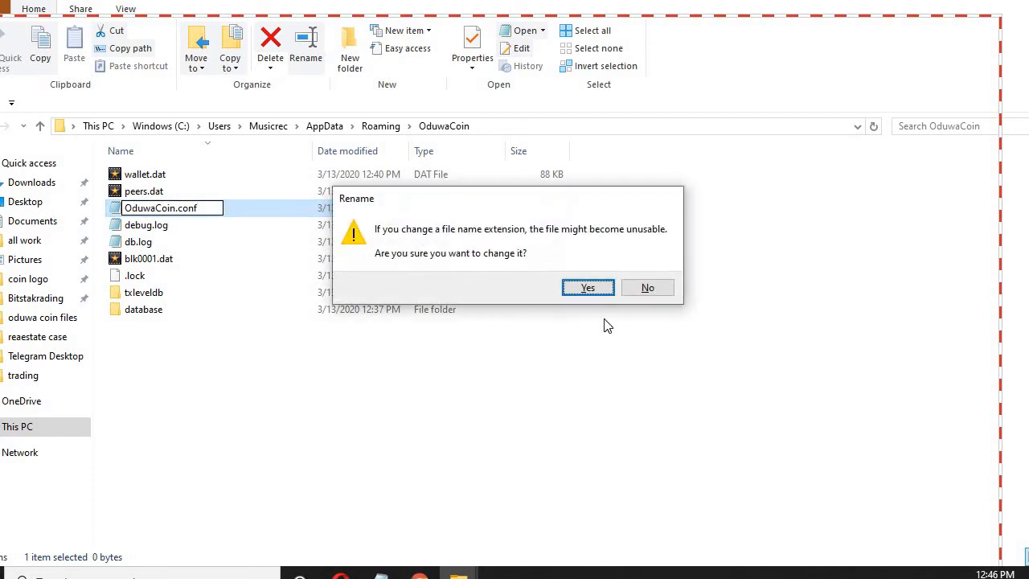
pyautogui.click(588, 287)
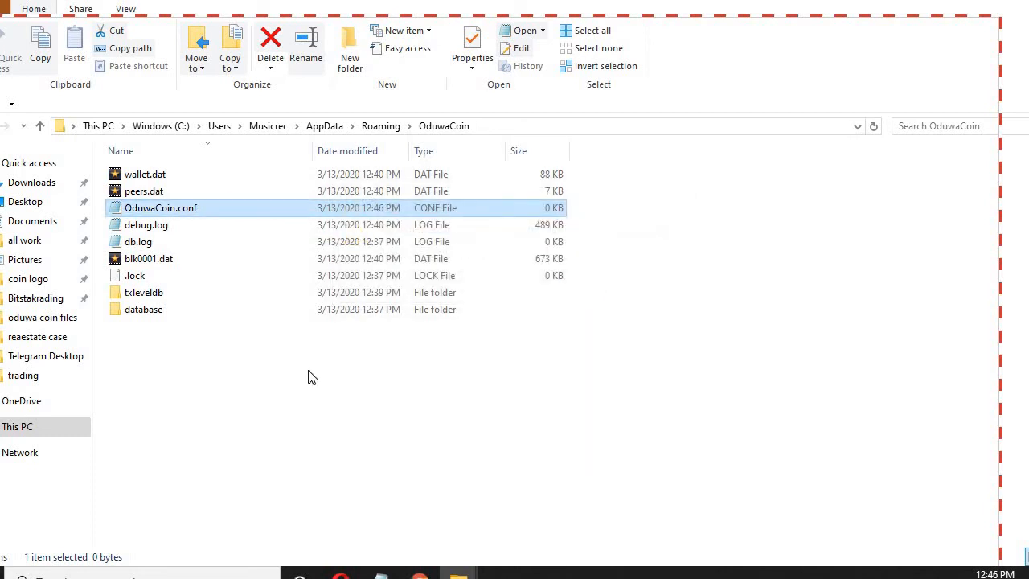
# Open OduwaCoin.conf in Notepad, and switch to Chrome to bring up the seed servers guide on oduwacoin.io.
pyautogui.doubleClick(190, 211)
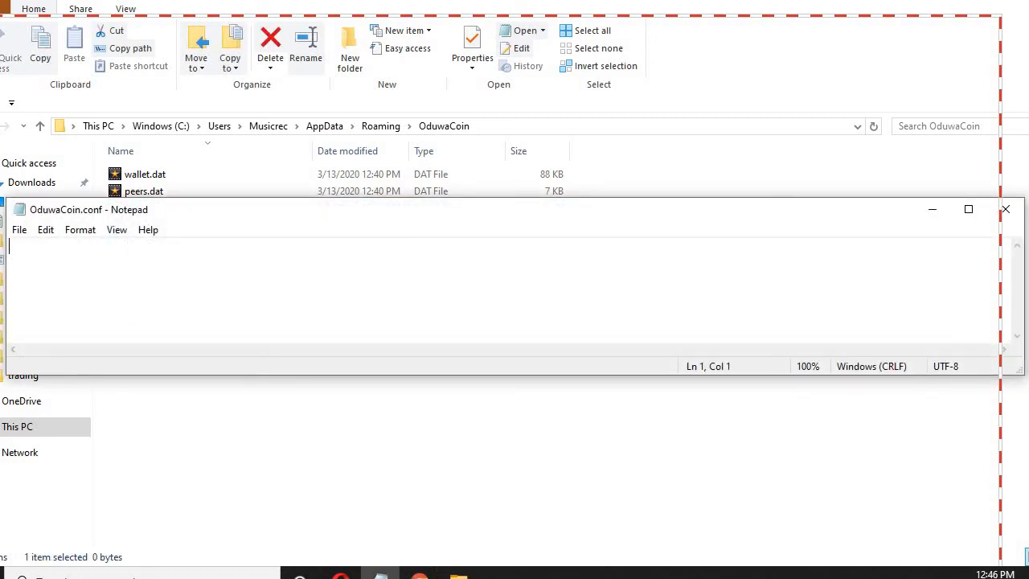
pyautogui.click(458, 572)
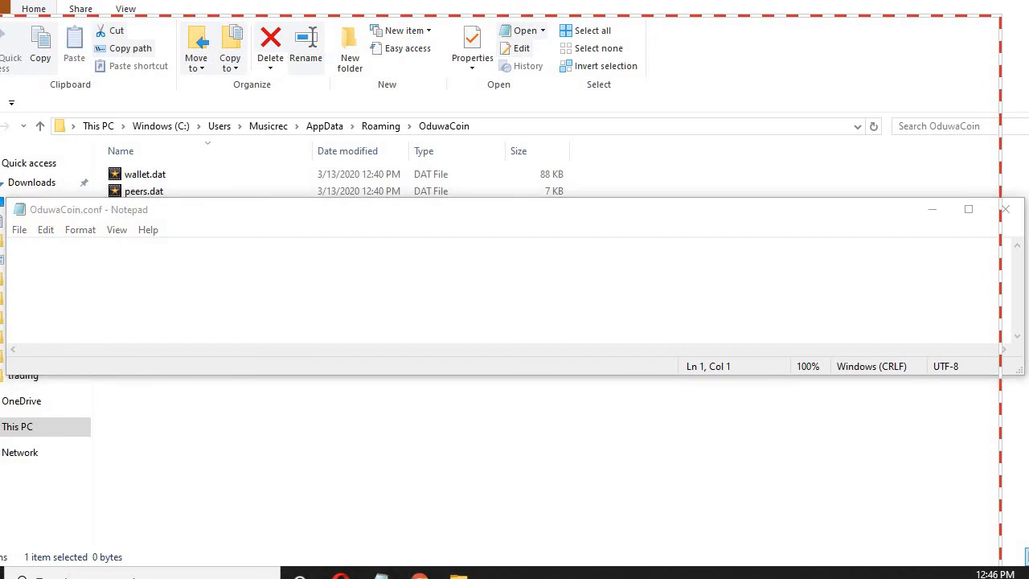
pyautogui.click(419, 573)
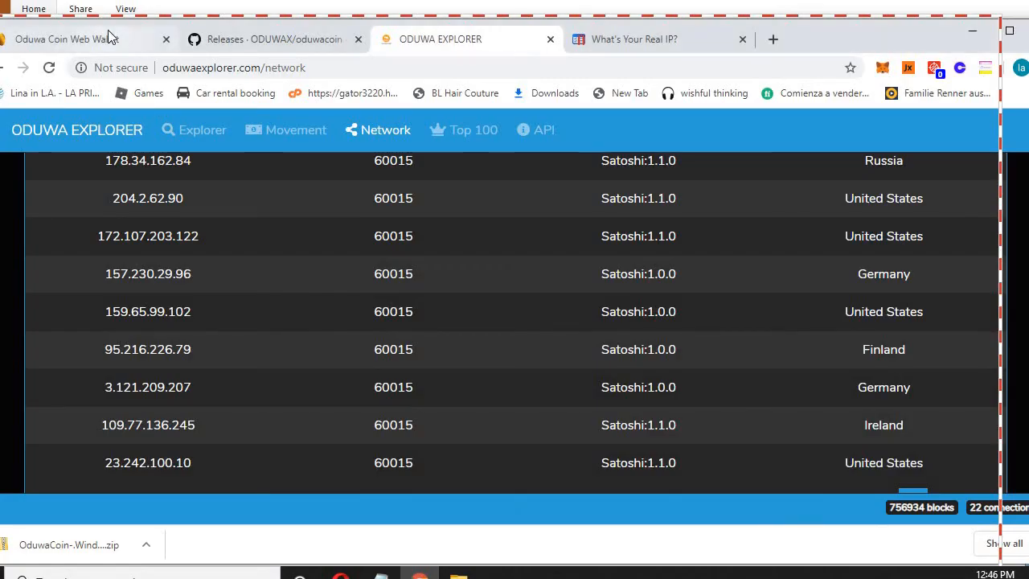
pyautogui.click(107, 37)
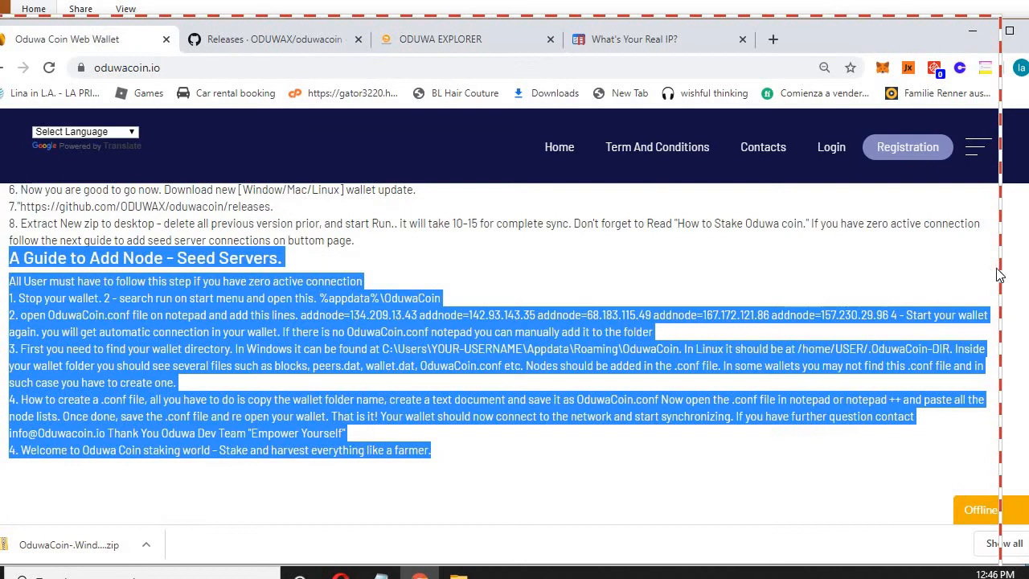
pyautogui.scroll(-1, 710, 455)
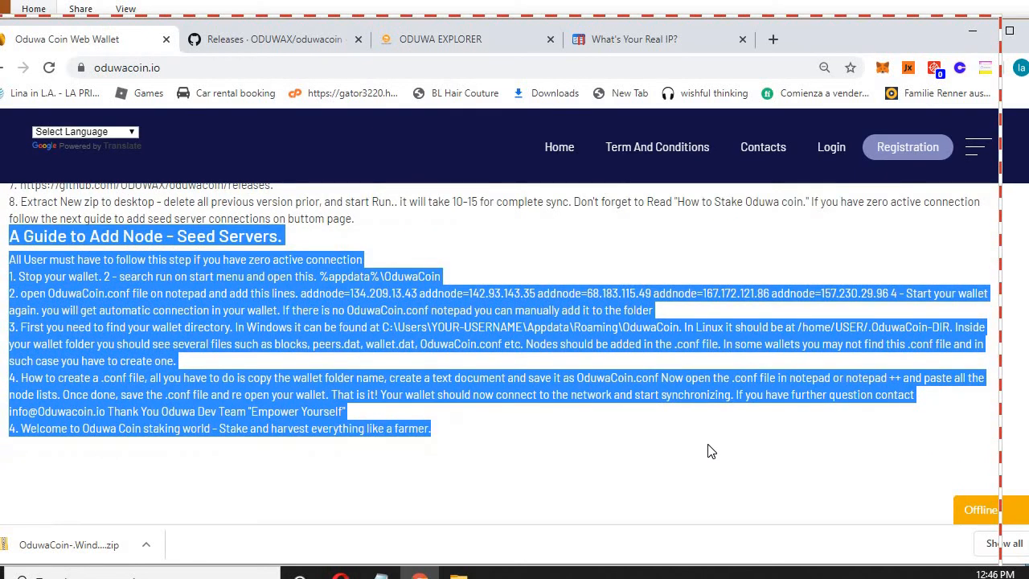
pyautogui.click(95, 276)
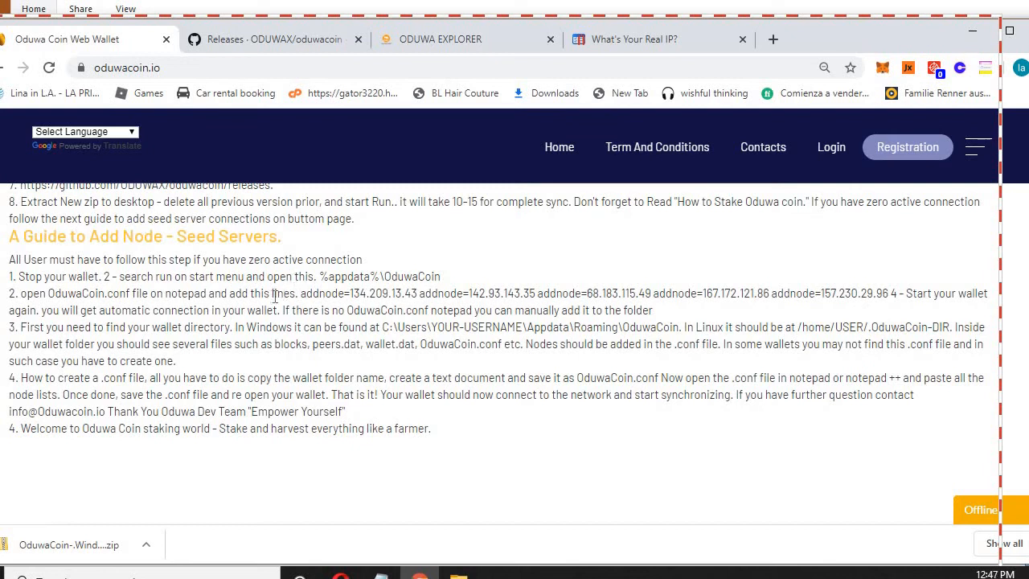
# Copy the five addnode entries, including the trailing 4, from item 2 of the seed servers guide.
pyautogui.moveTo(302, 293); pyautogui.dragTo(10, 274)
pyautogui.moveTo(995, 304); pyautogui.dragTo(900, 293)
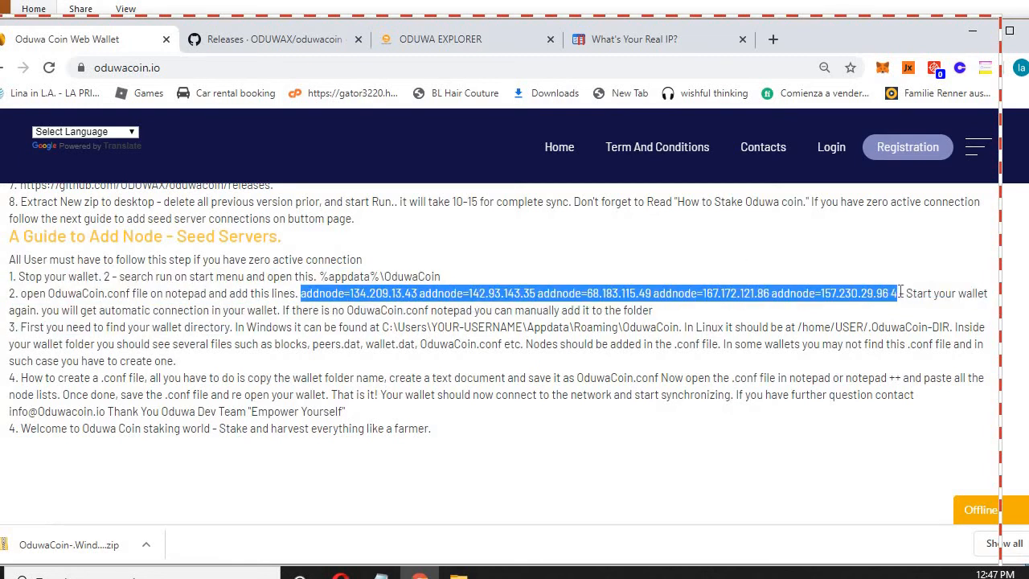
pyautogui.rightClick(653, 294)
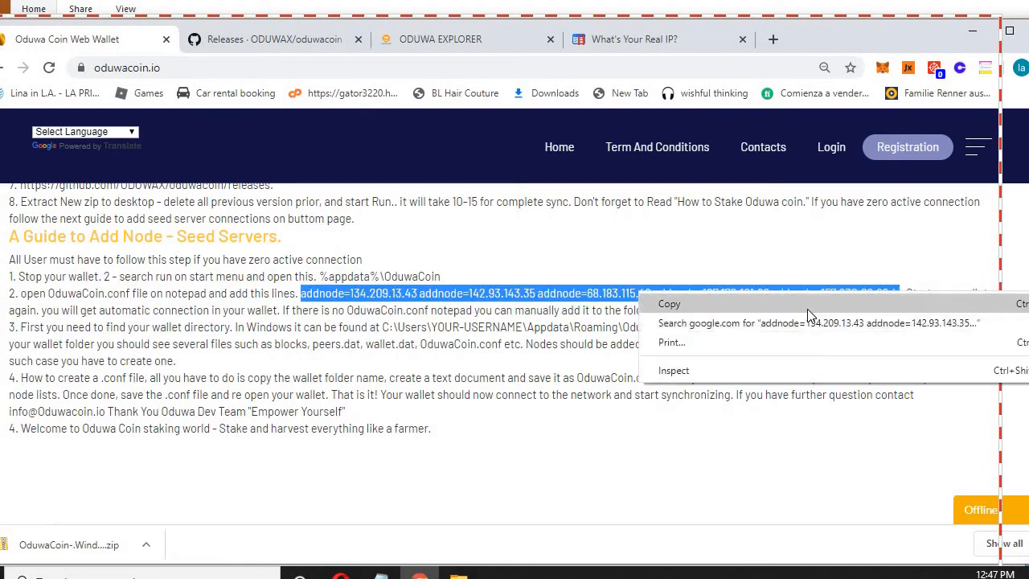
pyautogui.click(807, 302)
# Return to the empty OduwaCoin.conf in Notepad and paste the copied addnode entries into it.
pyautogui.click(458, 572)
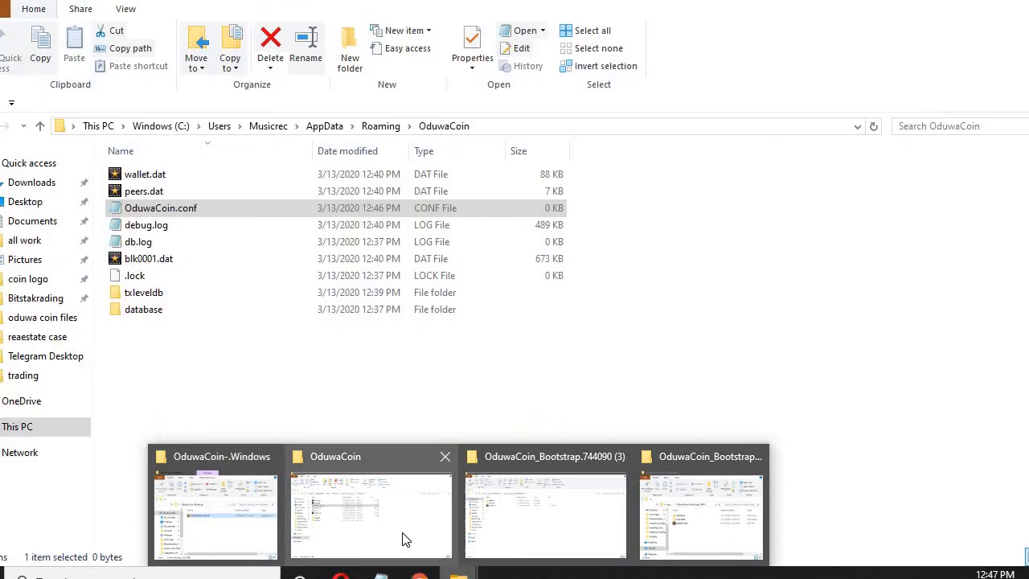
pyautogui.click(402, 539)
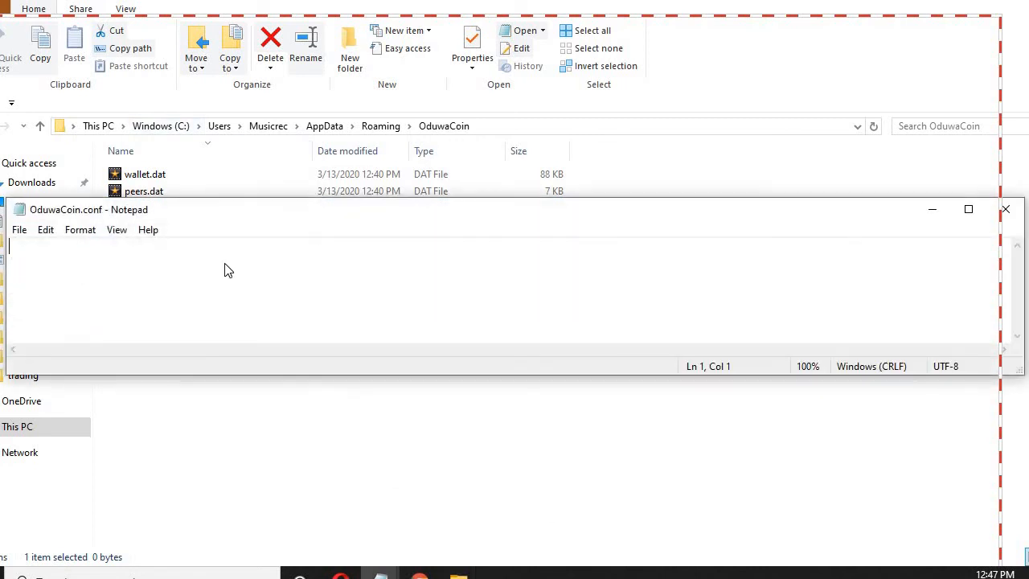
pyautogui.rightClick(225, 269)
pyautogui.click(241, 332)
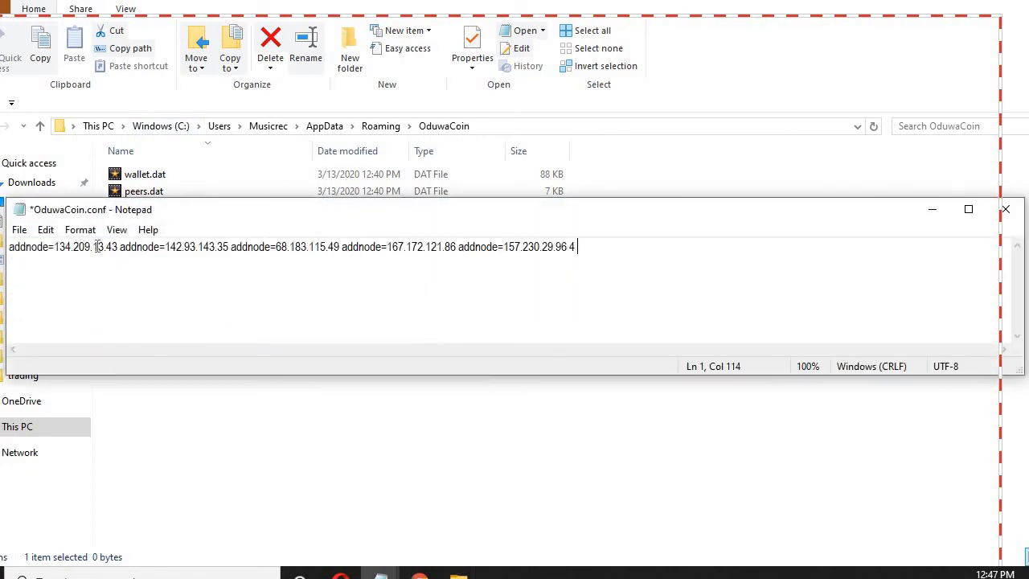
# Split the pasted text so that each of the five addnode entries stands on its own line.
pyautogui.press('Return')
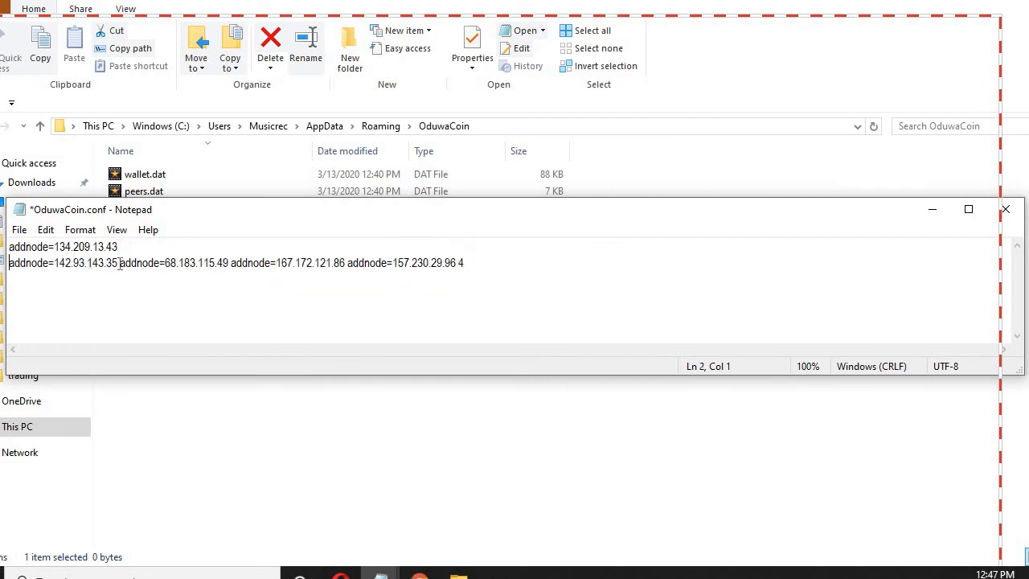
pyautogui.press('Return')
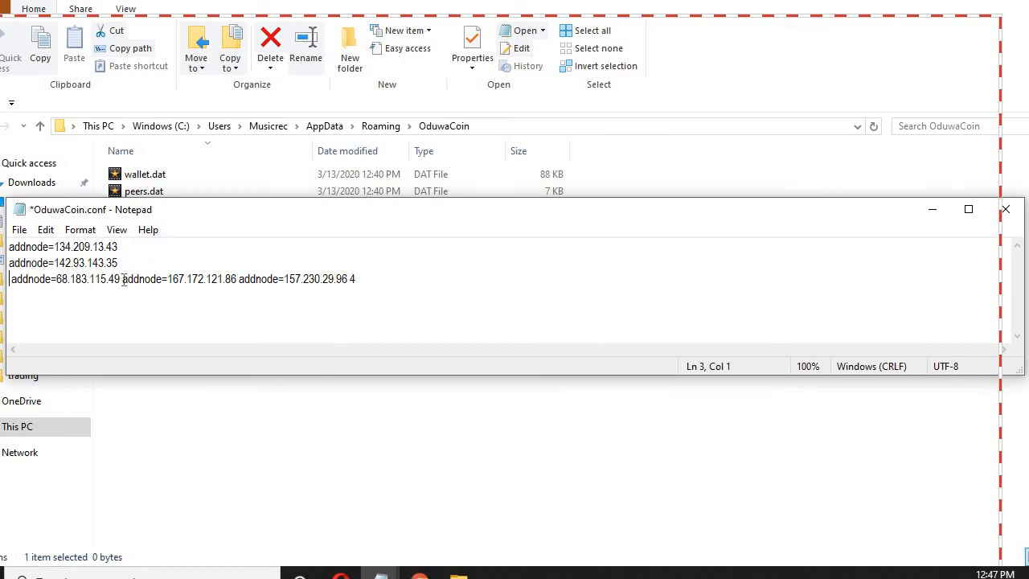
pyautogui.press('Return')
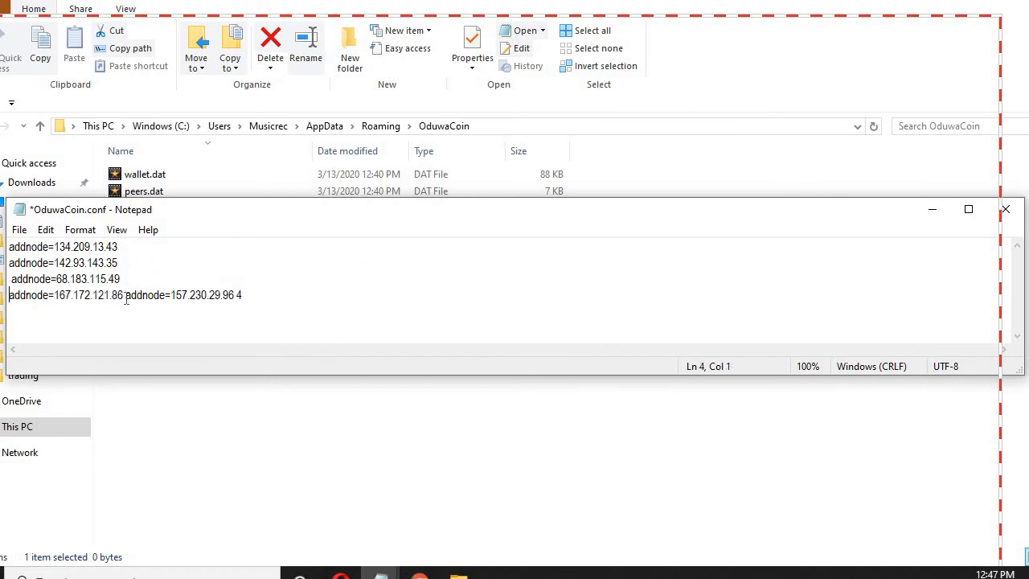
pyautogui.press('Return')
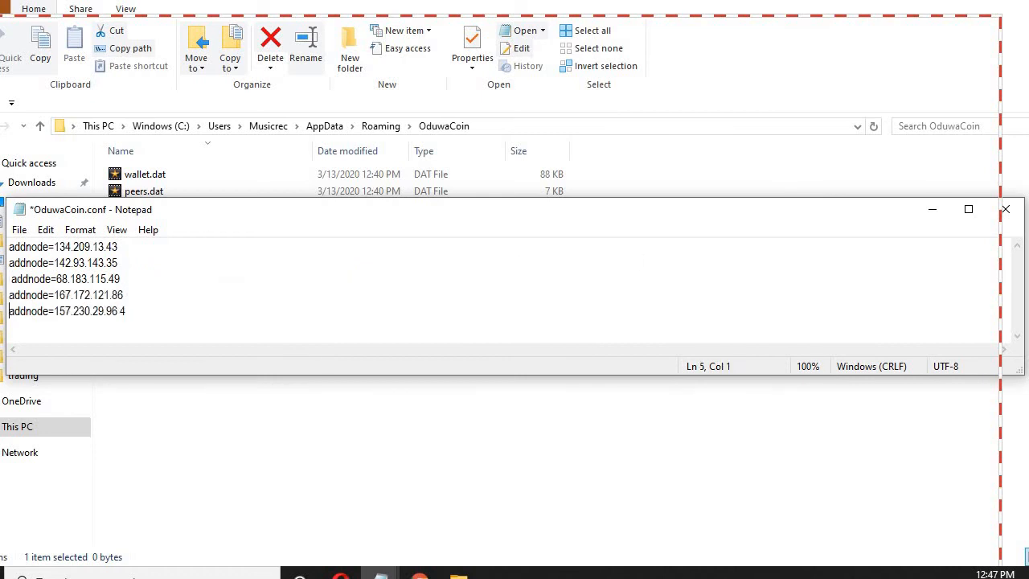
# Save OduwaCoin.conf and close Notepad, leaving nothing selected in the OduwaCoin folder.
pyautogui.click(19, 229)
pyautogui.click(42, 300)
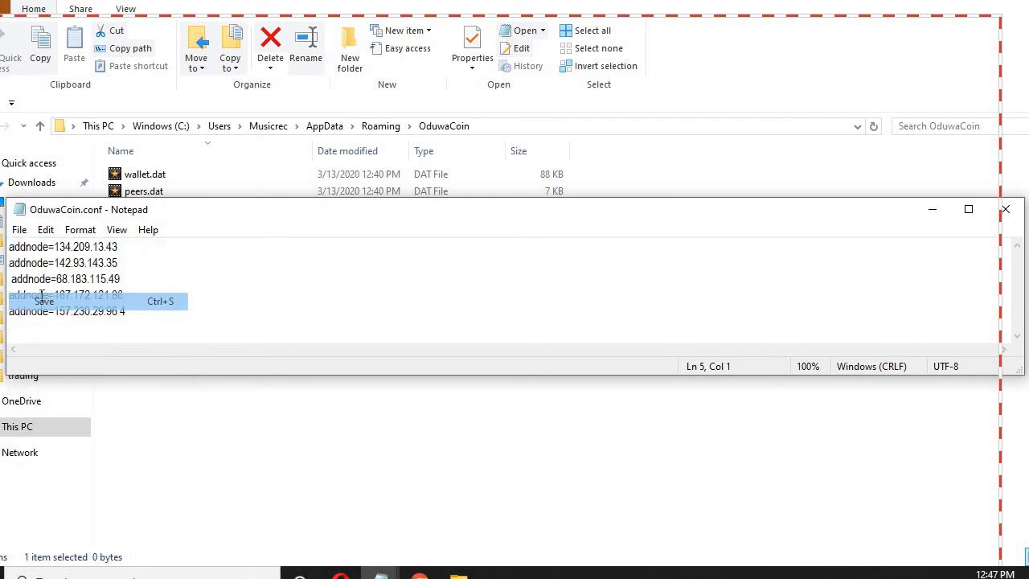
pyautogui.click(1002, 209)
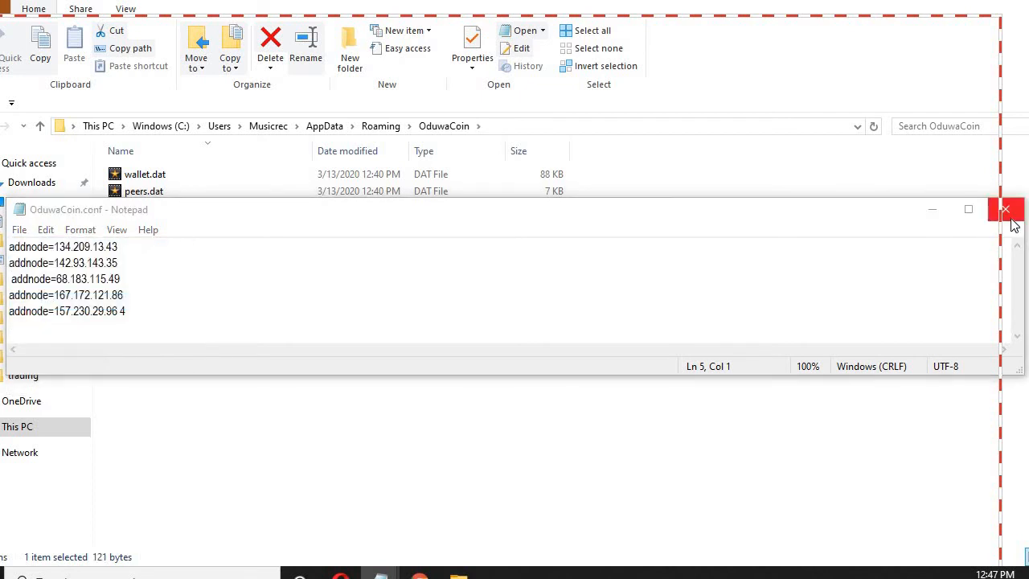
pyautogui.click(1009, 216)
pyautogui.click(259, 343)
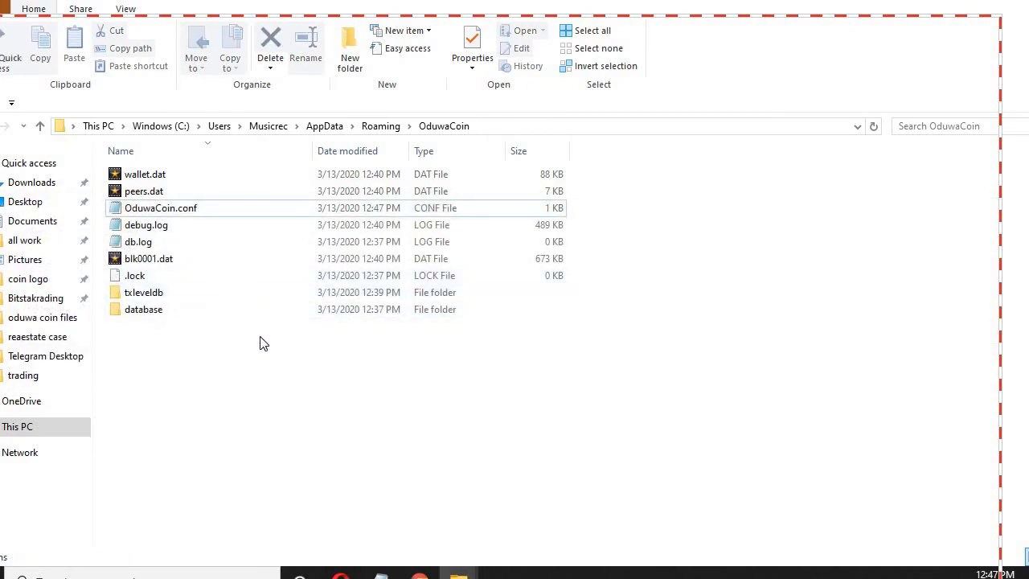
pyautogui.moveTo(217, 332); pyautogui.dragTo(108, 217)
pyautogui.press('BackSpace')
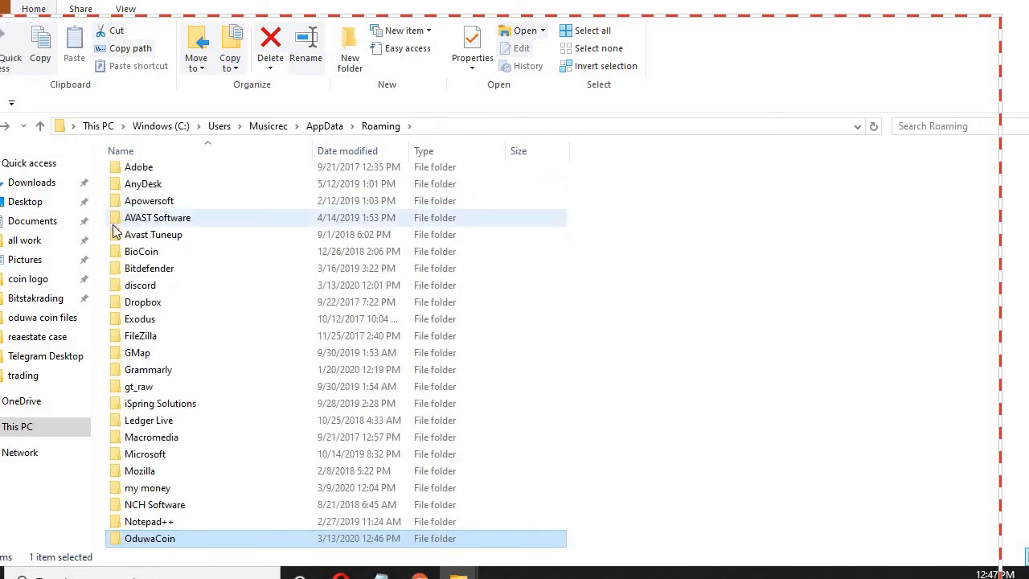
pyautogui.click(224, 539)
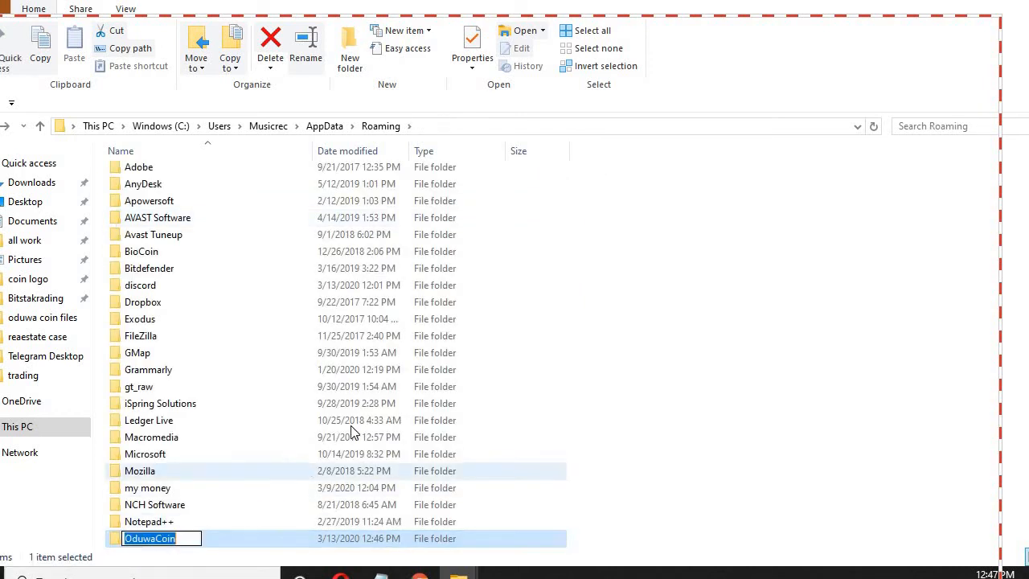
pyautogui.click(503, 490)
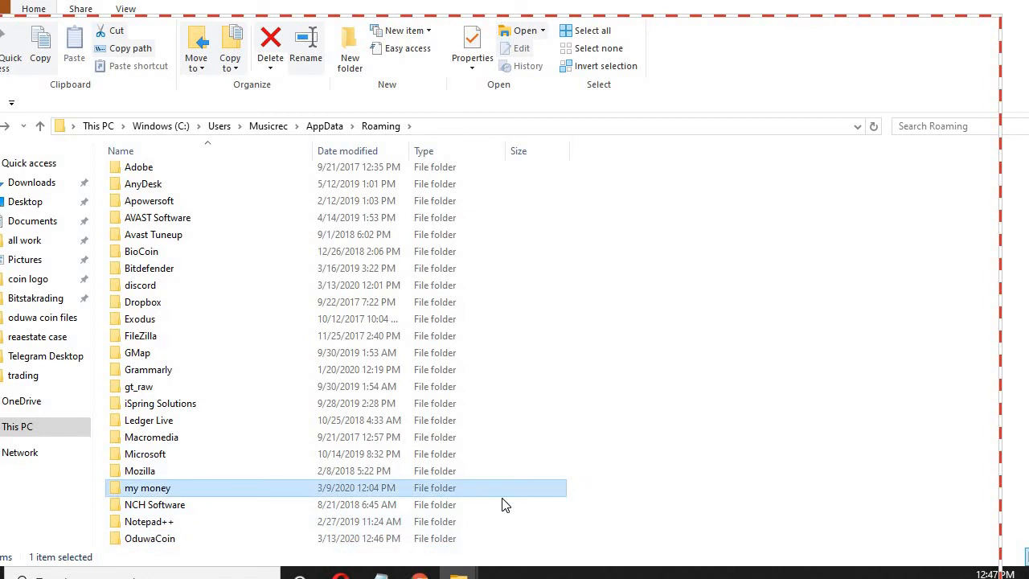
pyautogui.doubleClick(439, 546)
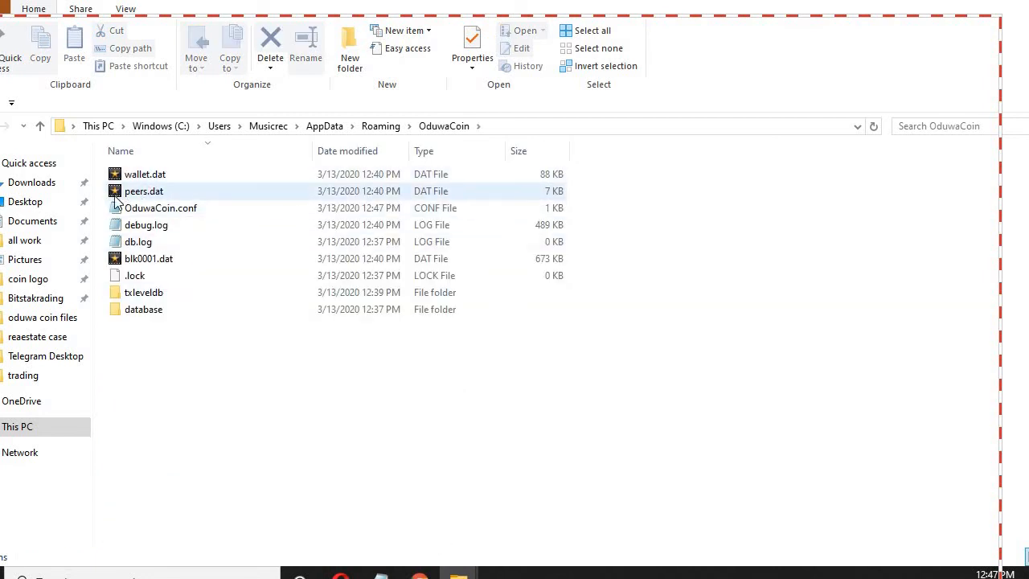
# Delete peers.dat and all other files and folders in the OduwaCoin folder, keeping only wallet.dat and OduwaCoin.conf.
pyautogui.click(197, 191)
pyautogui.moveTo(203, 283); pyautogui.dragTo(228, 201)
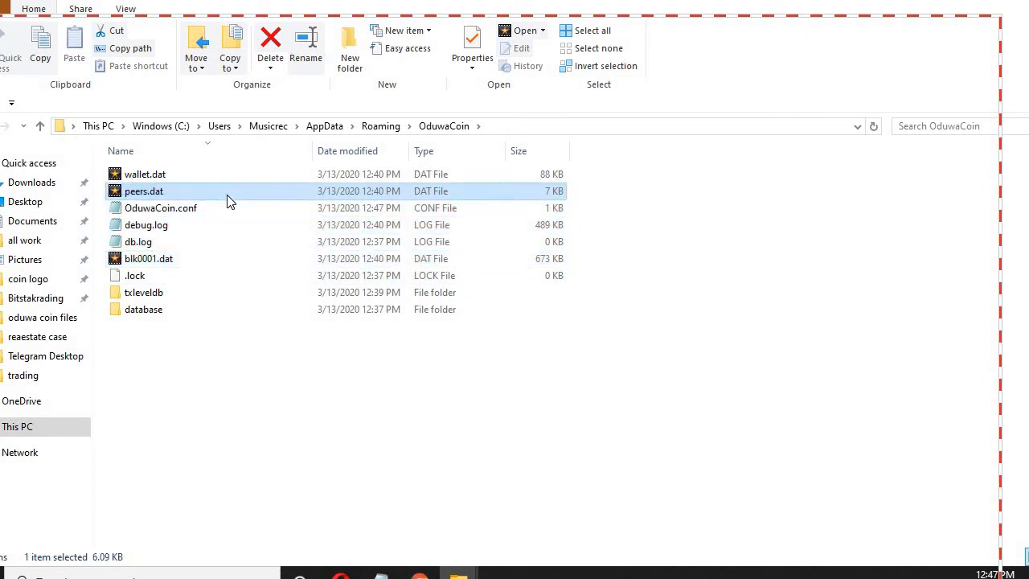
pyautogui.press('Delete')
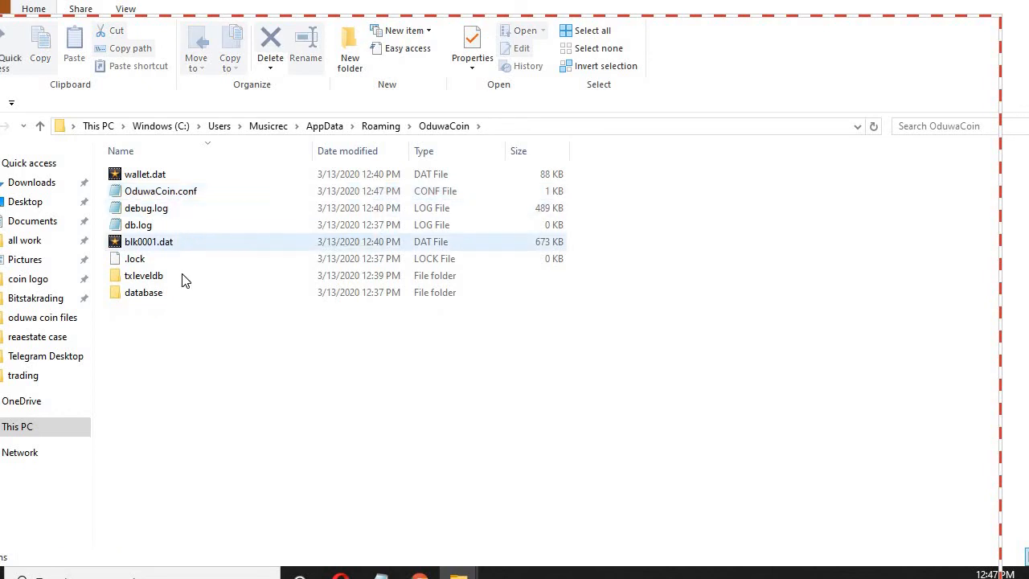
pyautogui.moveTo(176, 300); pyautogui.dragTo(111, 210)
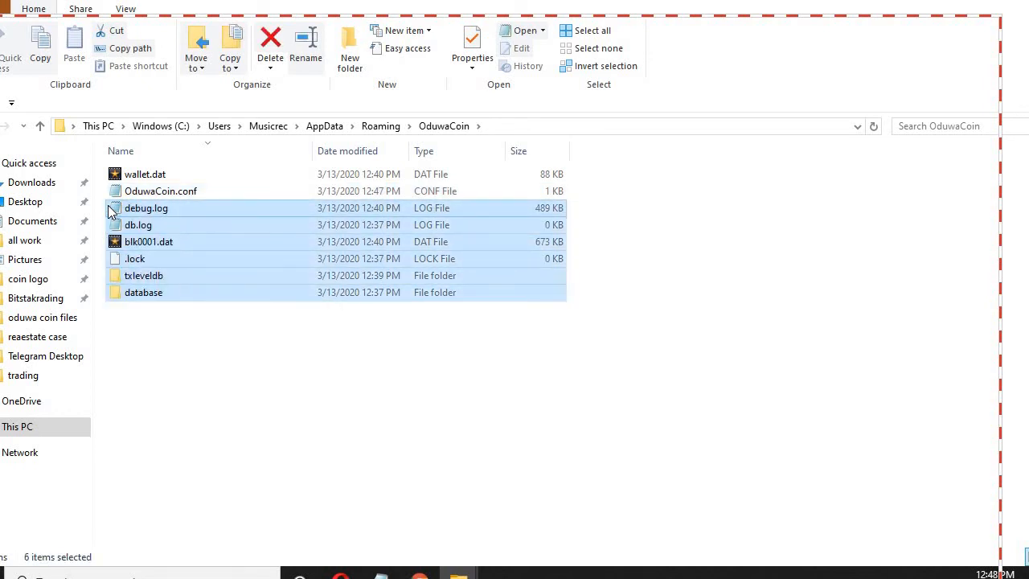
pyautogui.press('Delete')
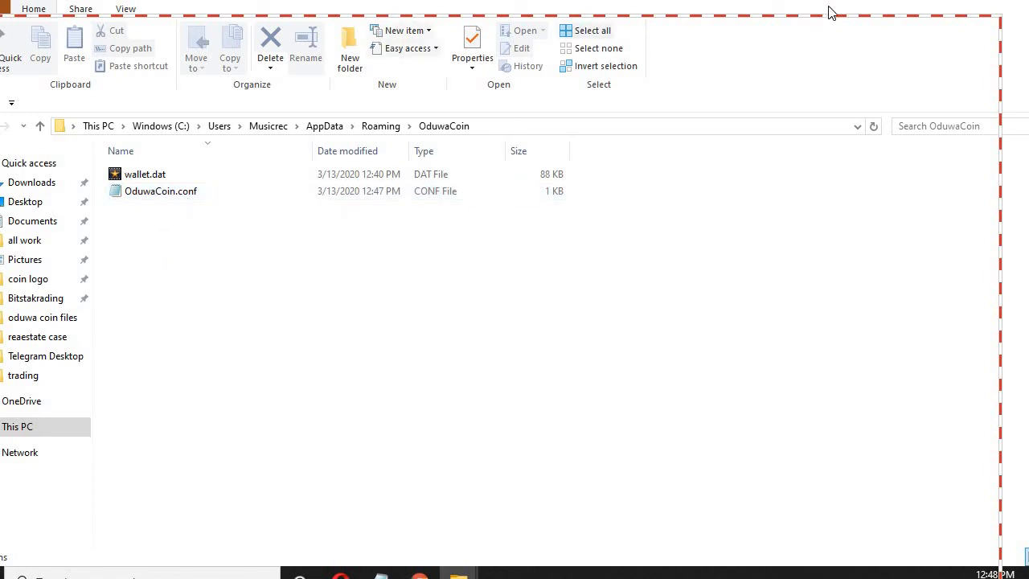
# Shrink the OduwaCoin folder window and clear away the browser and the empty Notepad to expose the extracted bootstrap folder beside it.
pyautogui.click(420, 573)
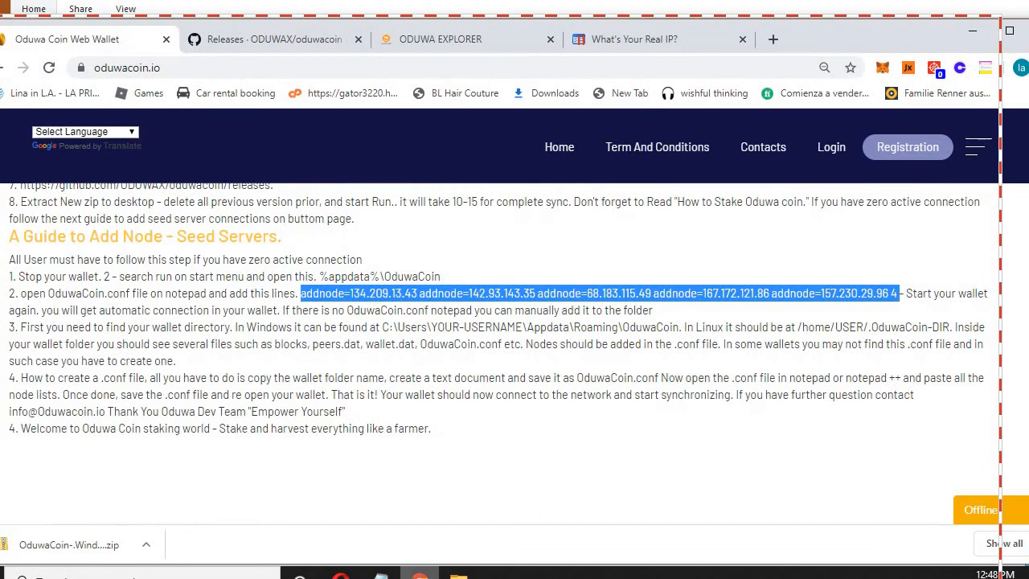
pyautogui.moveTo(458, 572)
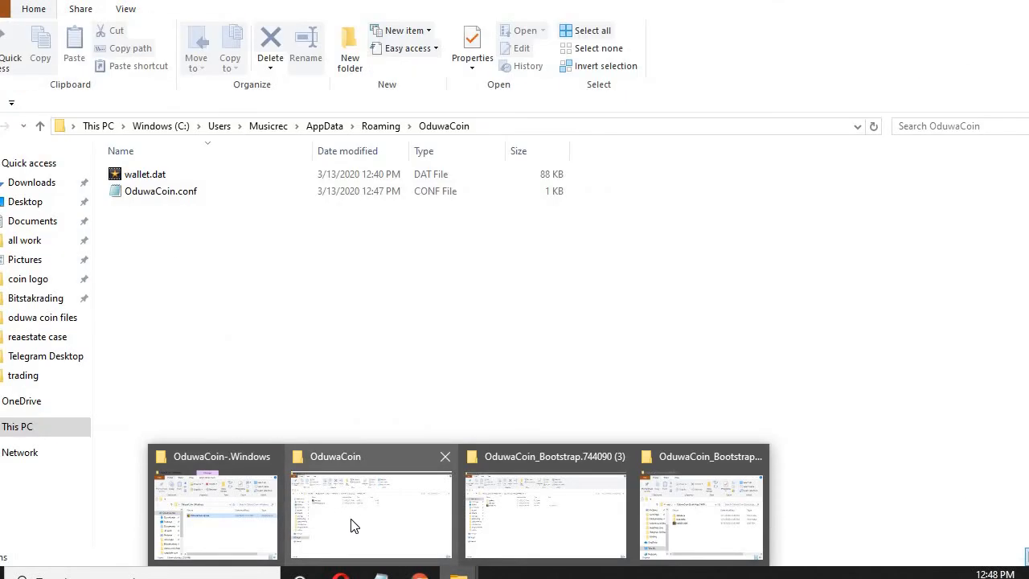
pyautogui.click(349, 524)
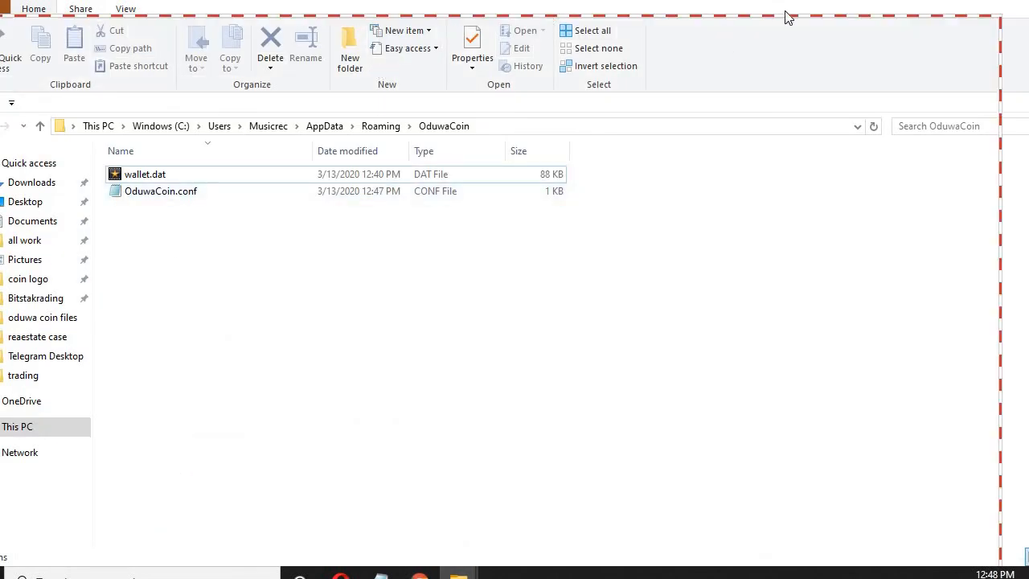
pyautogui.moveTo(787, 13); pyautogui.dragTo(357, 200)
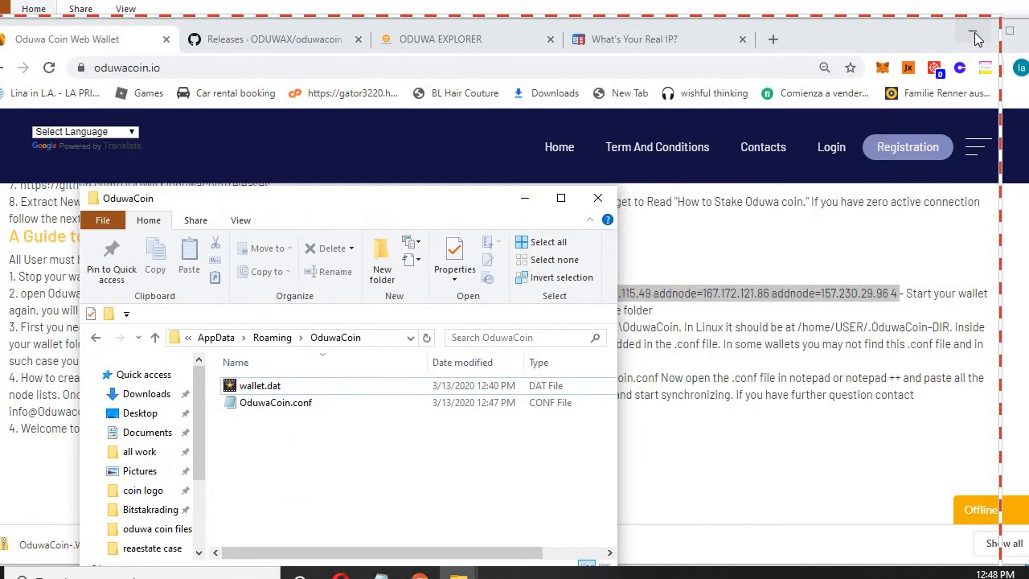
pyautogui.click(974, 38)
pyautogui.click(704, 225)
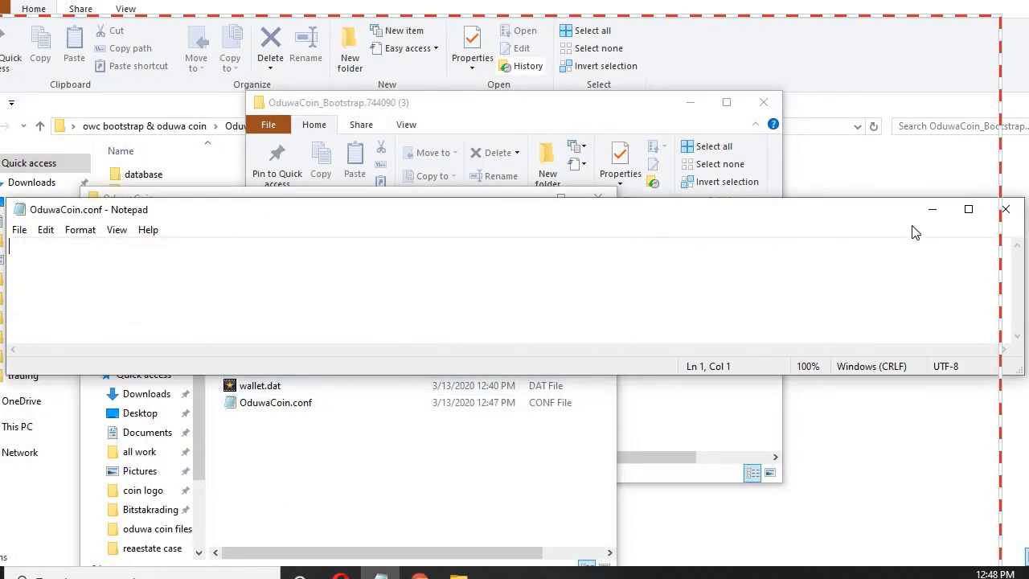
pyautogui.click(1005, 209)
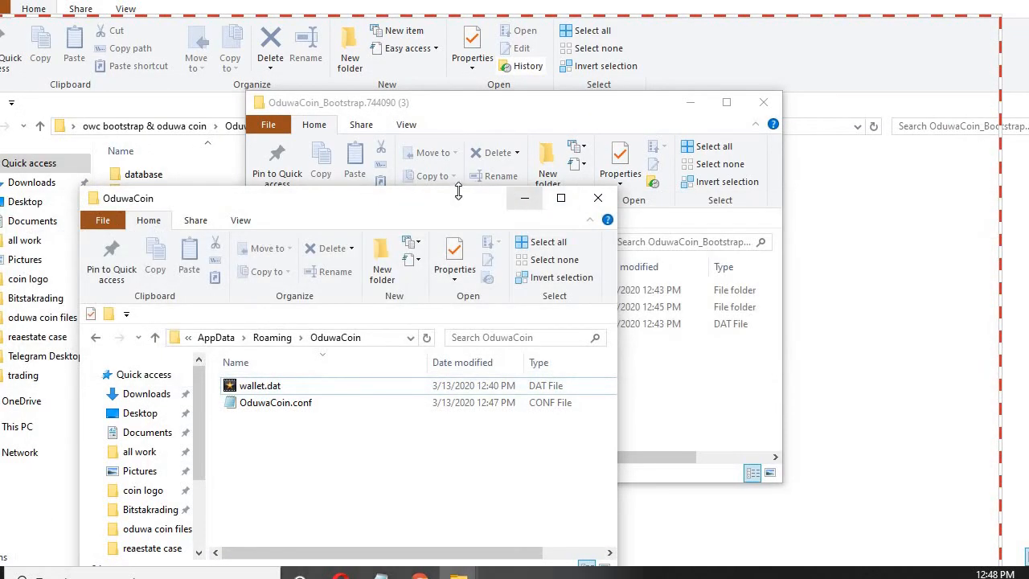
# Move blk0001.dat from the OduwaCoin_Bootstrap.744090 (3) folder into the OduwaCoin data folder, and close both folder windows.
pyautogui.click(481, 121)
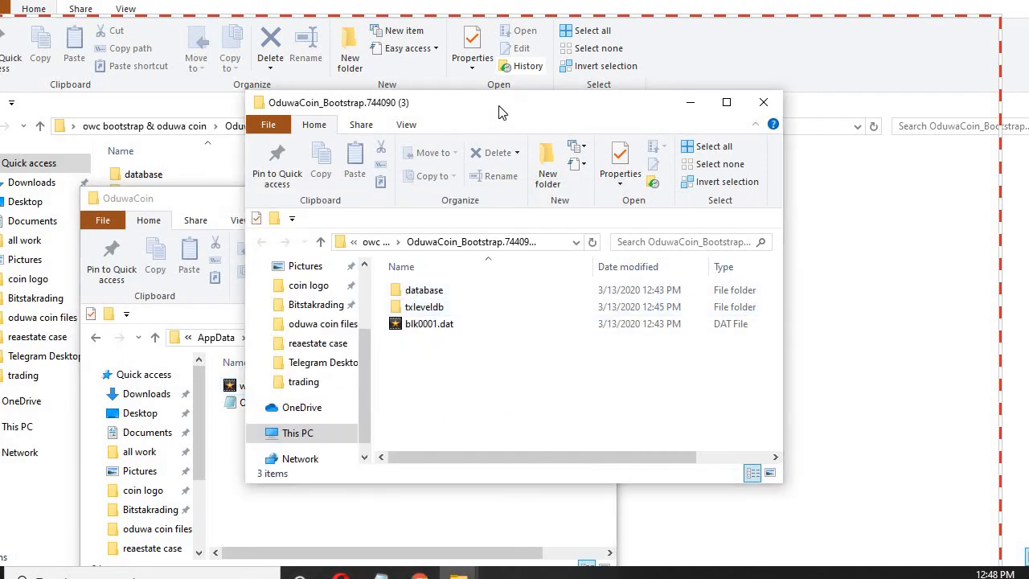
pyautogui.moveTo(502, 110); pyautogui.dragTo(638, 128)
pyautogui.moveTo(565, 341); pyautogui.dragTo(273, 474)
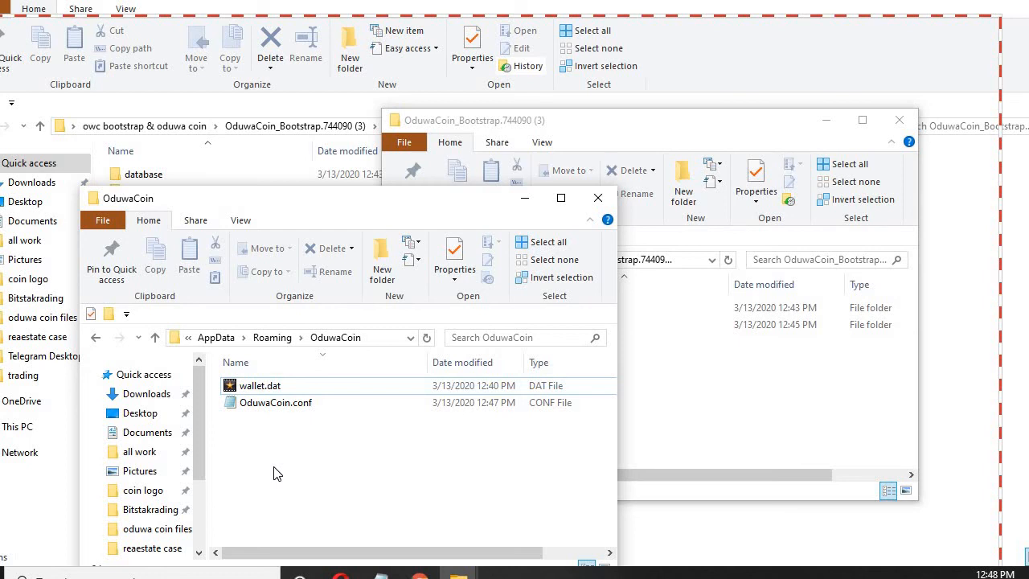
pyautogui.click(561, 197)
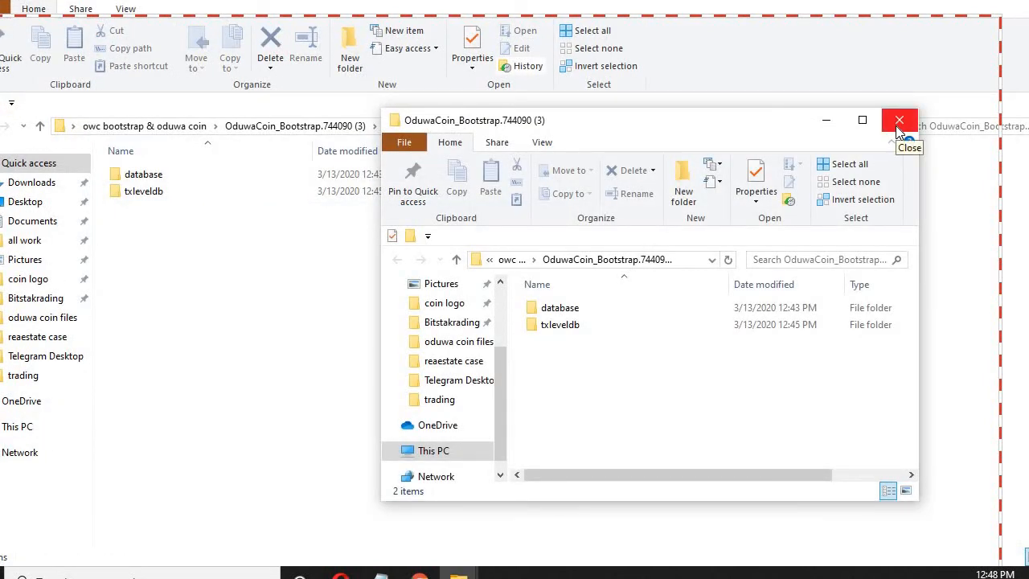
pyautogui.click(898, 125)
# Delete the extracted OduwaCoin_Bootstrap.744090 (3) folder from owc bootstrap & oduwa coin and return to the desktop.
pyautogui.hotkey('alt', 'Left')
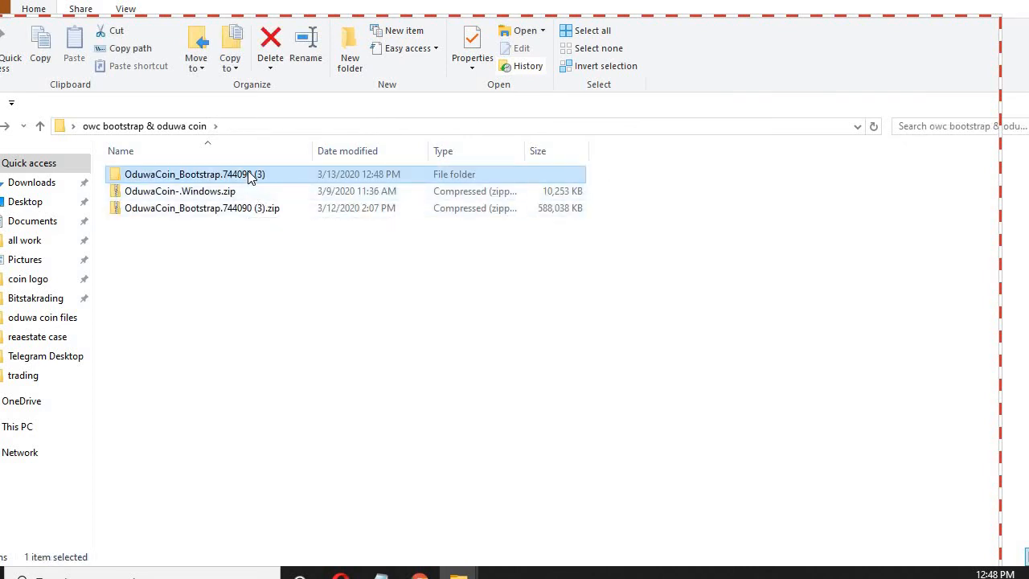
pyautogui.rightClick(248, 175)
pyautogui.click(291, 474)
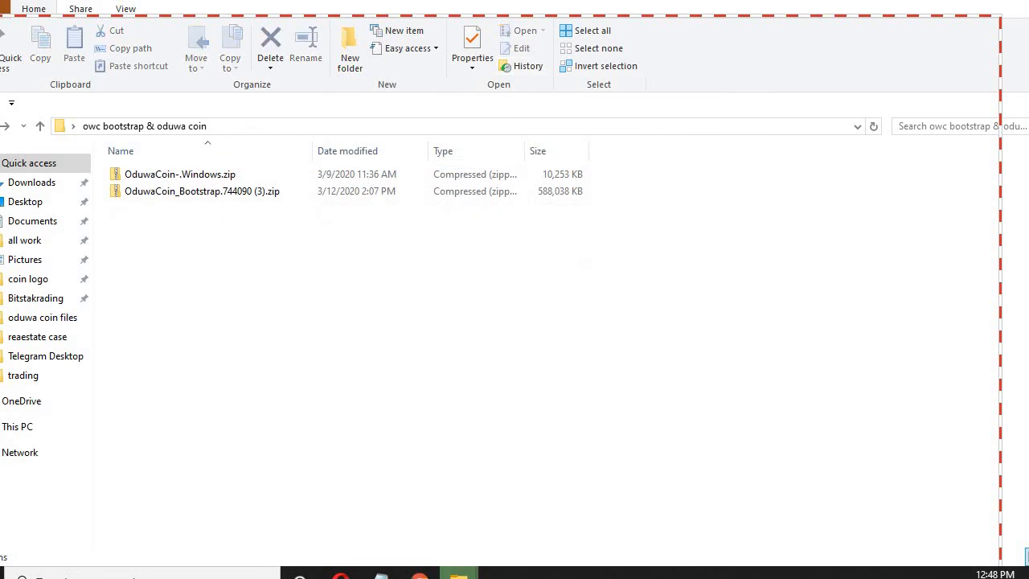
pyautogui.hotkey('alt', 'F4')
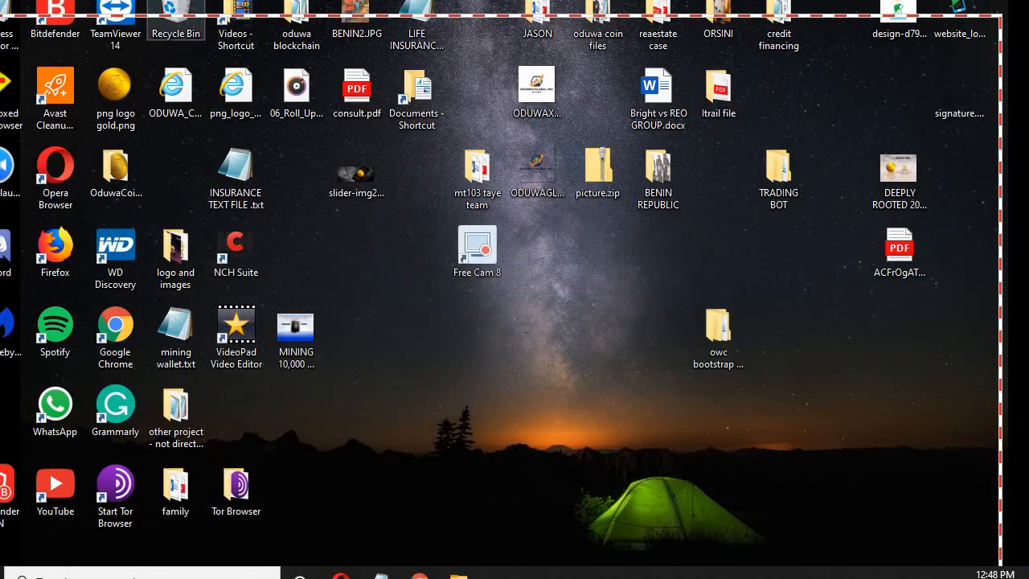
# Empty the Recycle Bin, permanently deleting all of its items.
pyautogui.rightClick(169, 12)
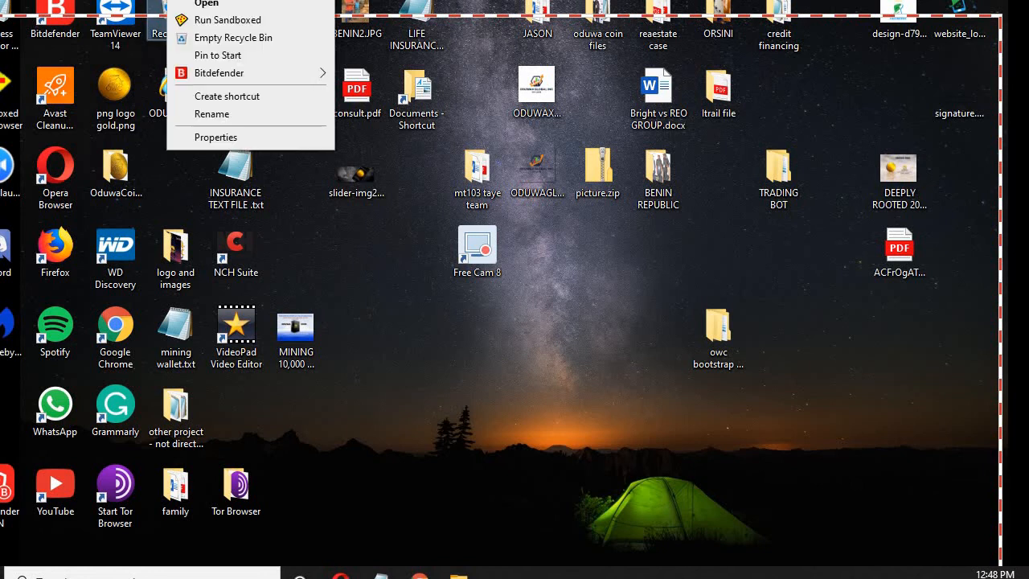
pyautogui.click(230, 40)
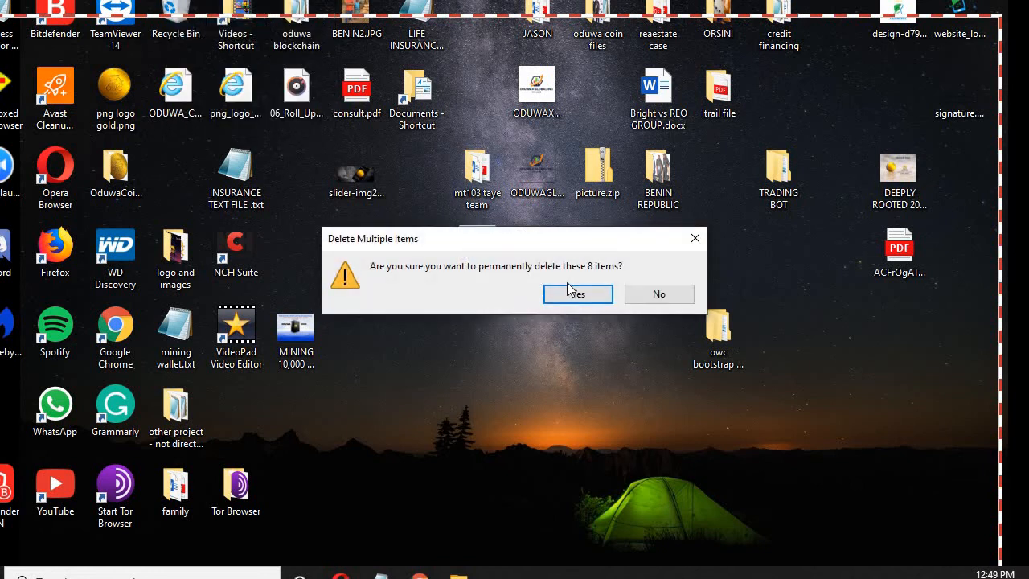
pyautogui.click(572, 295)
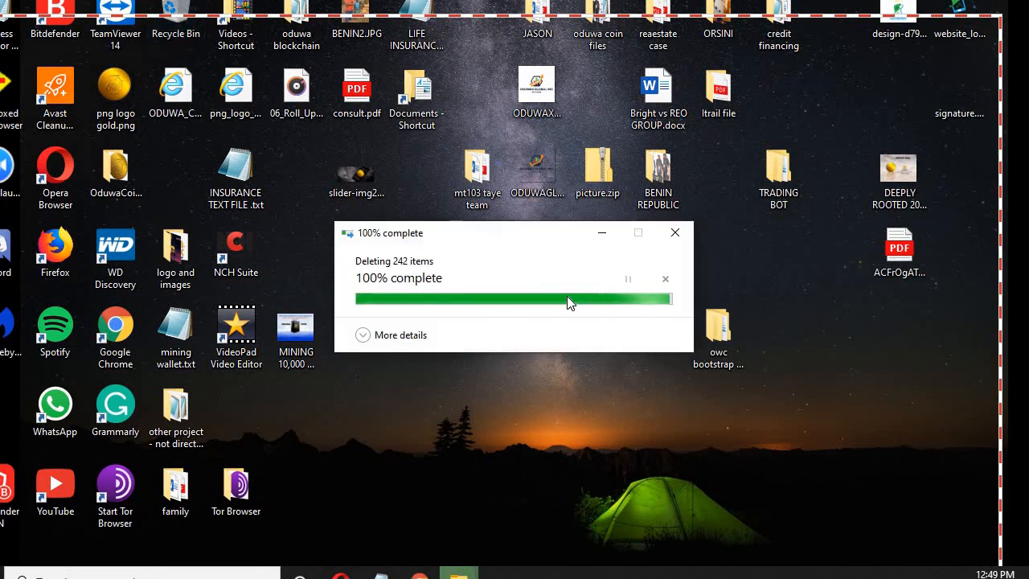
# Try to start the wallet by running OduwaCoin-qt.exe from the OduwaCoin-.Windows folder on the desktop.
pyautogui.doubleClick(126, 150)
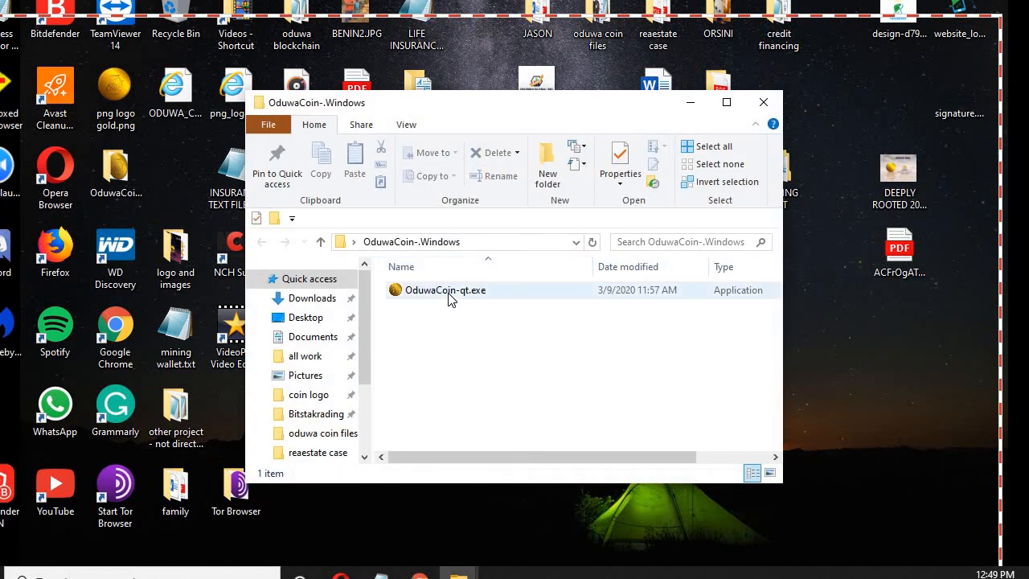
pyautogui.doubleClick(449, 293)
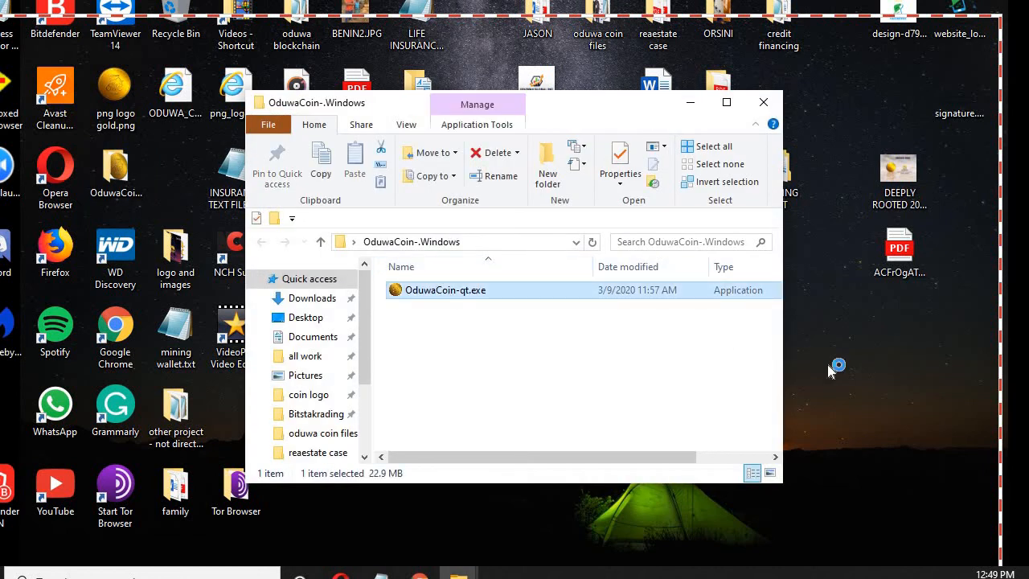
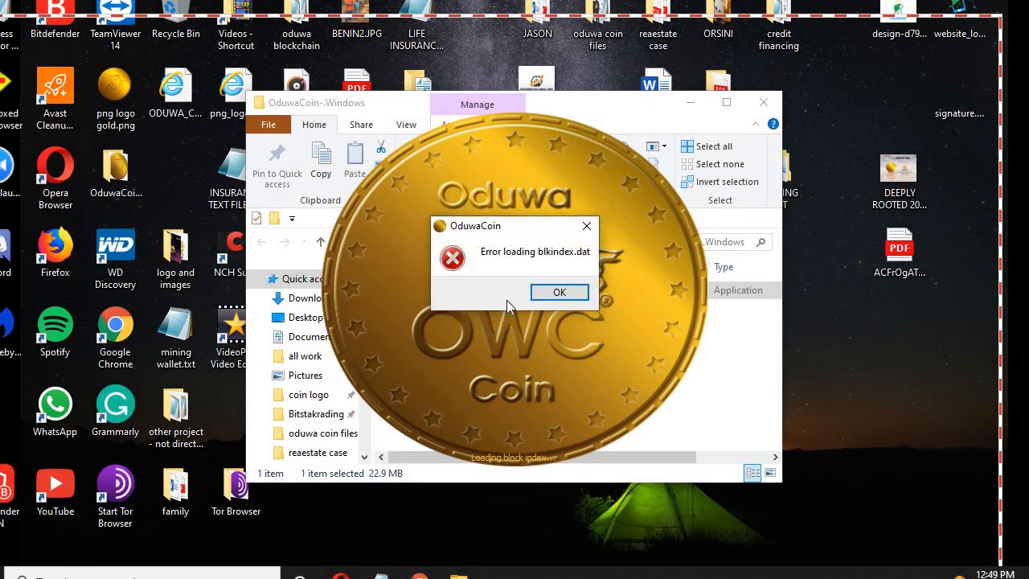
pyautogui.click(549, 295)
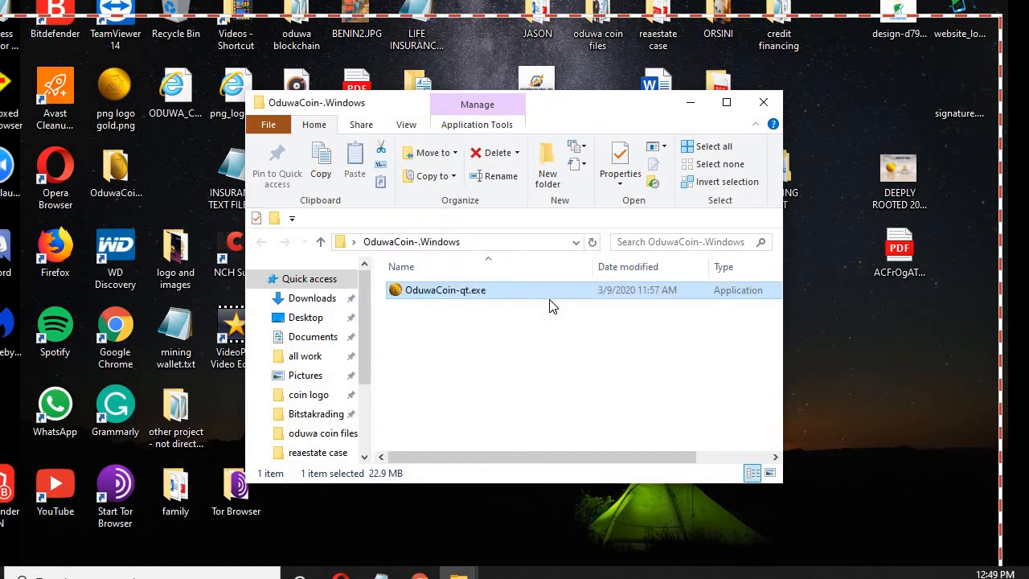
pyautogui.click(773, 103)
pyautogui.moveTo(486, 565)
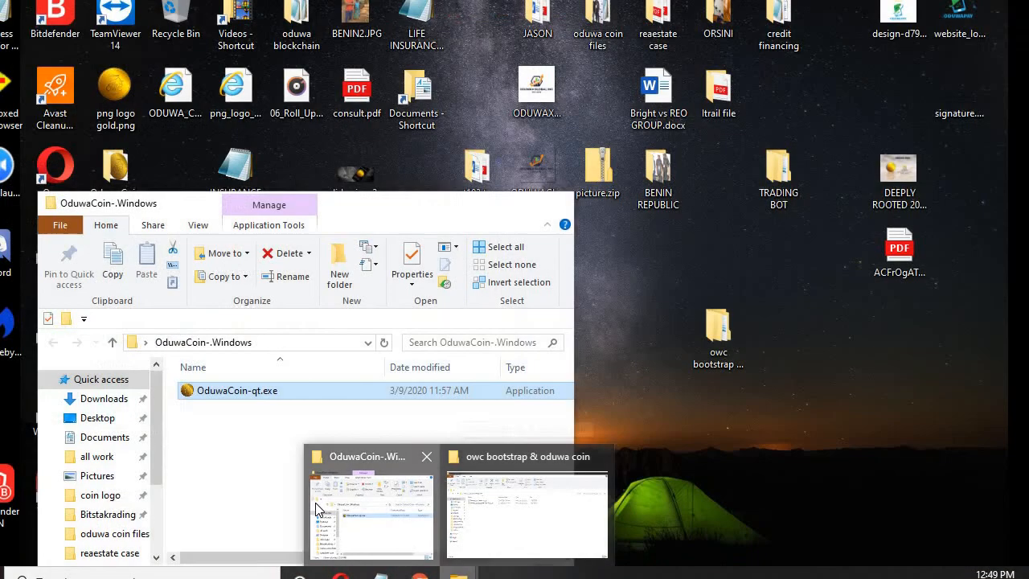
pyautogui.click(315, 502)
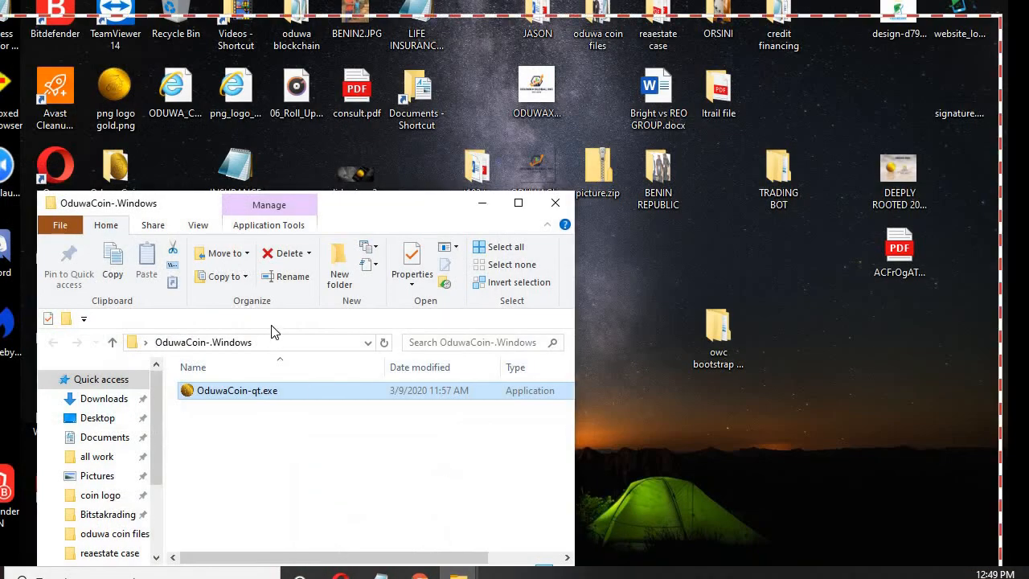
# Search for %appdata% in Windows and open the OduwaCoin folder inside Roaming.
pyautogui.click(217, 575)
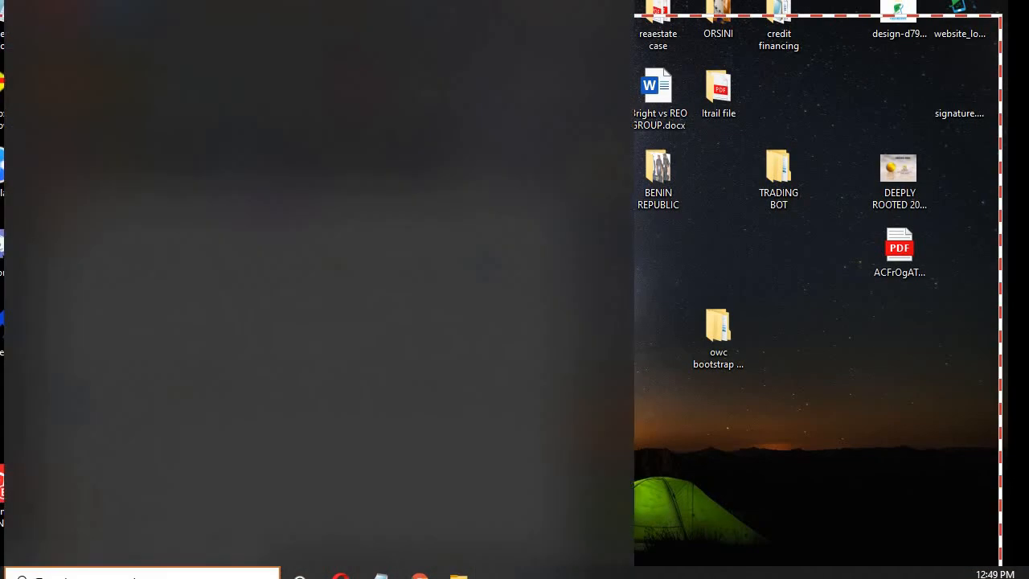
pyautogui.write('%')
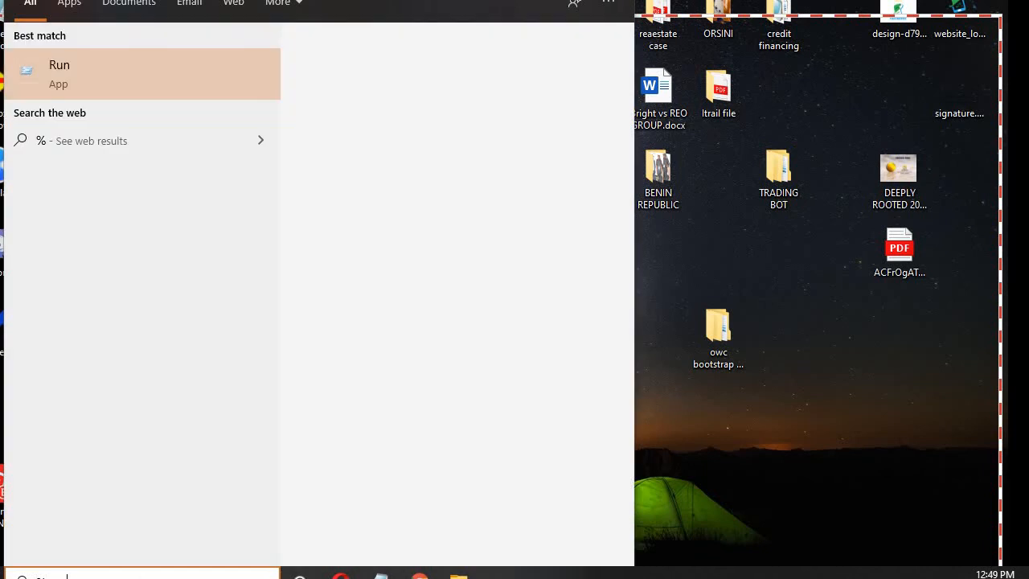
pyautogui.write('app')
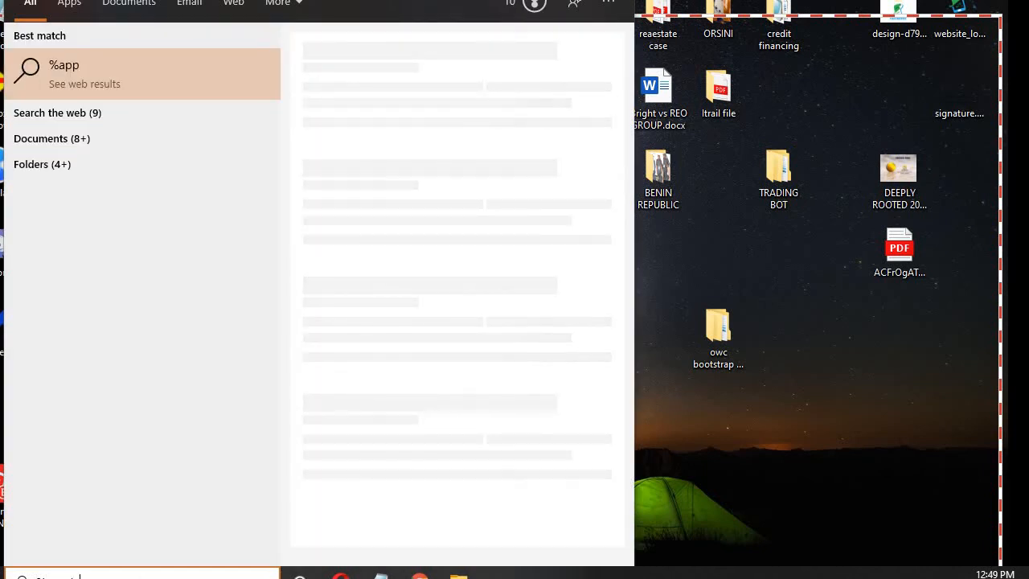
pyautogui.write('data%')
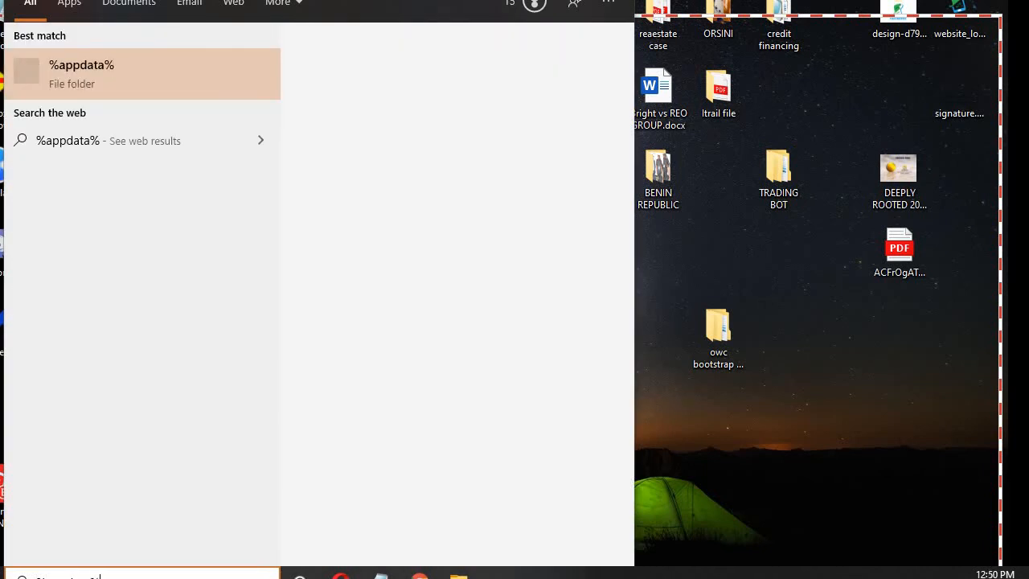
pyautogui.press('Return')
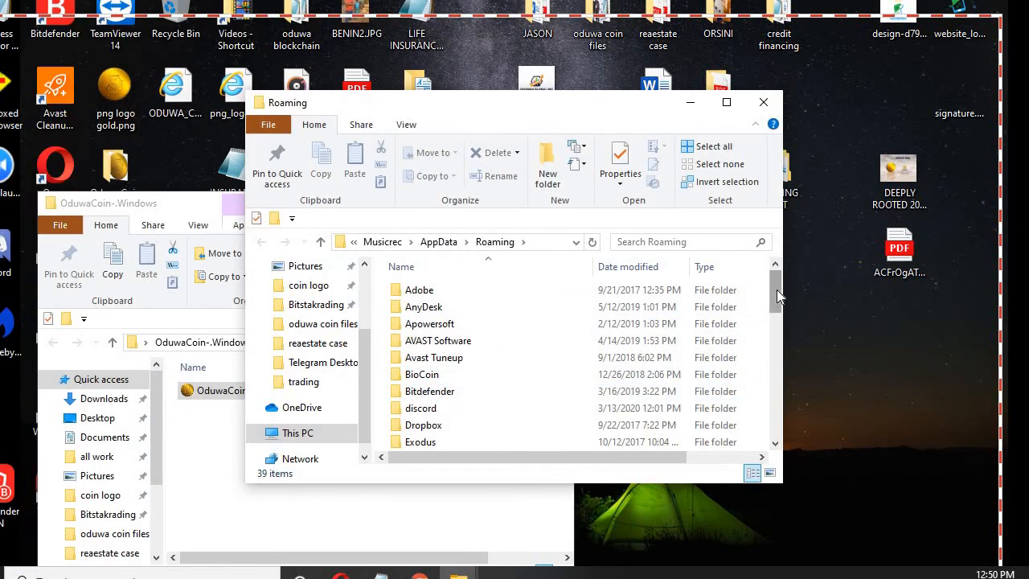
pyautogui.moveTo(776, 289); pyautogui.dragTo(772, 363)
pyautogui.click(471, 391)
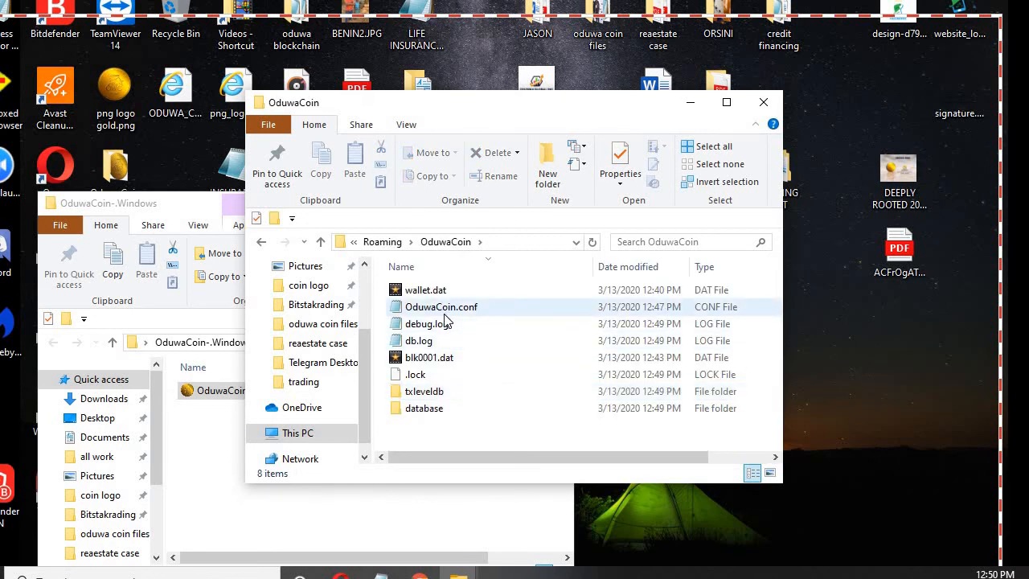
# Move OduwaCoin.conf out of the OduwaCoin folder onto the desktop and close the open folder windows.
pyautogui.moveTo(452, 308); pyautogui.dragTo(902, 391)
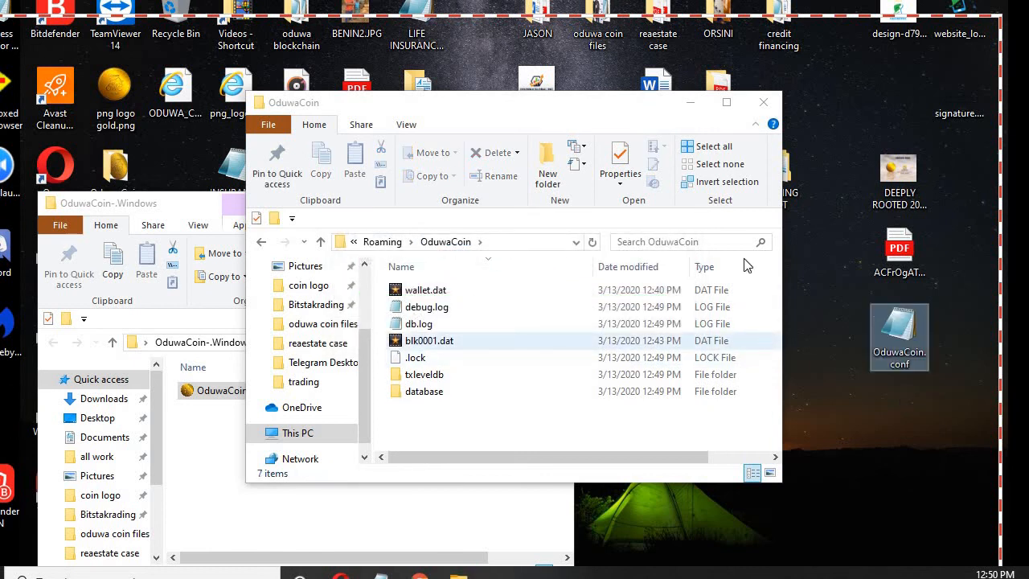
pyautogui.click(762, 102)
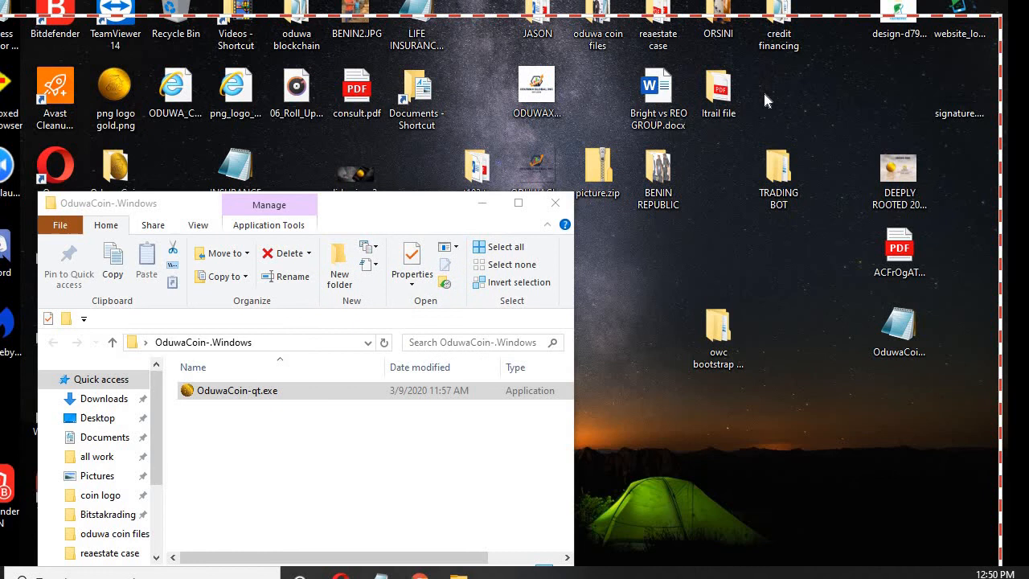
pyautogui.click(555, 203)
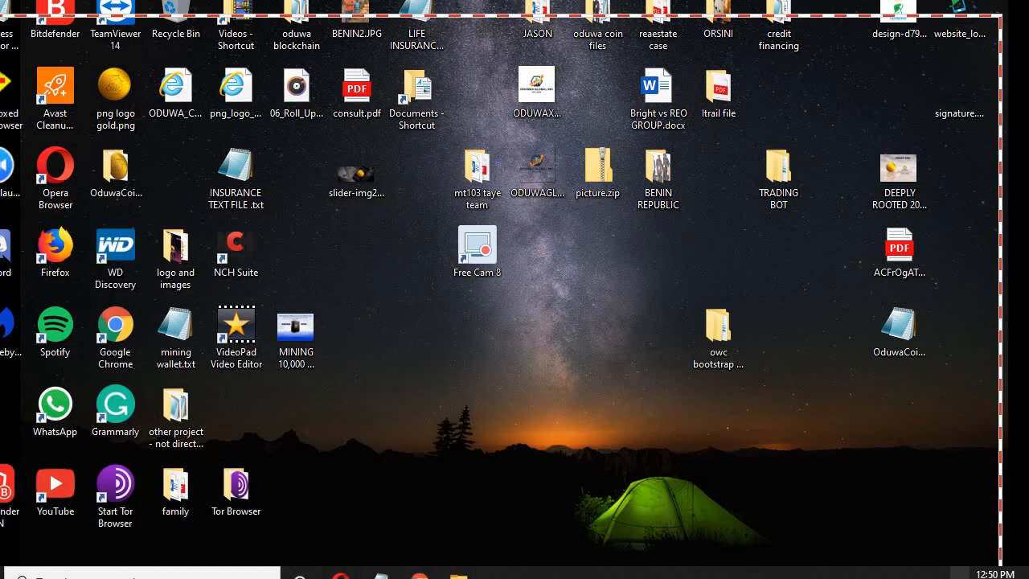
pyautogui.click(960, 572)
# Run OduwaCoin-qt.exe from the desktop's OduwaCoin-.Windows folder and check the wallet's number of active network connections.
pyautogui.click(121, 167)
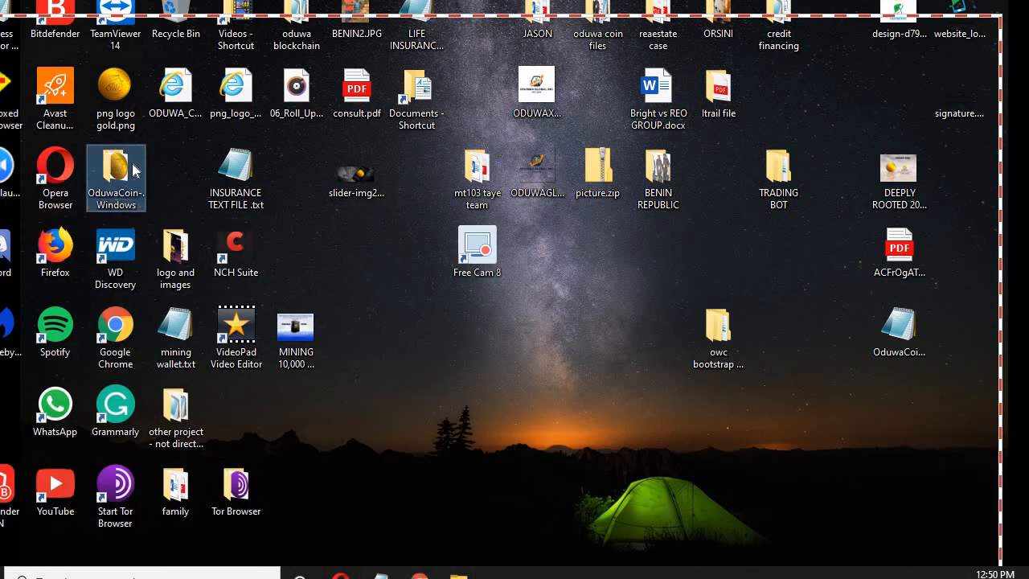
pyautogui.doubleClick(133, 169)
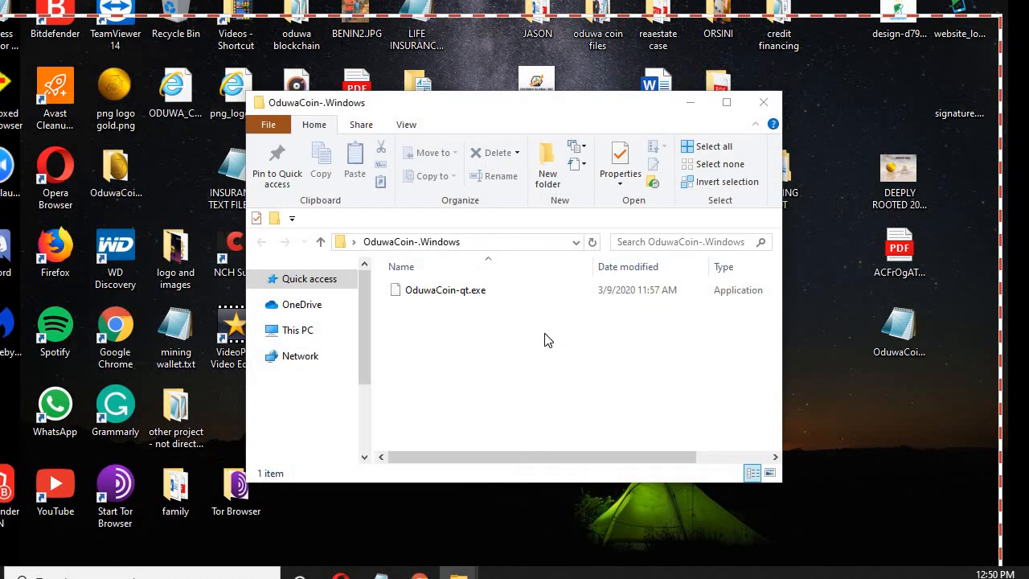
pyautogui.doubleClick(471, 292)
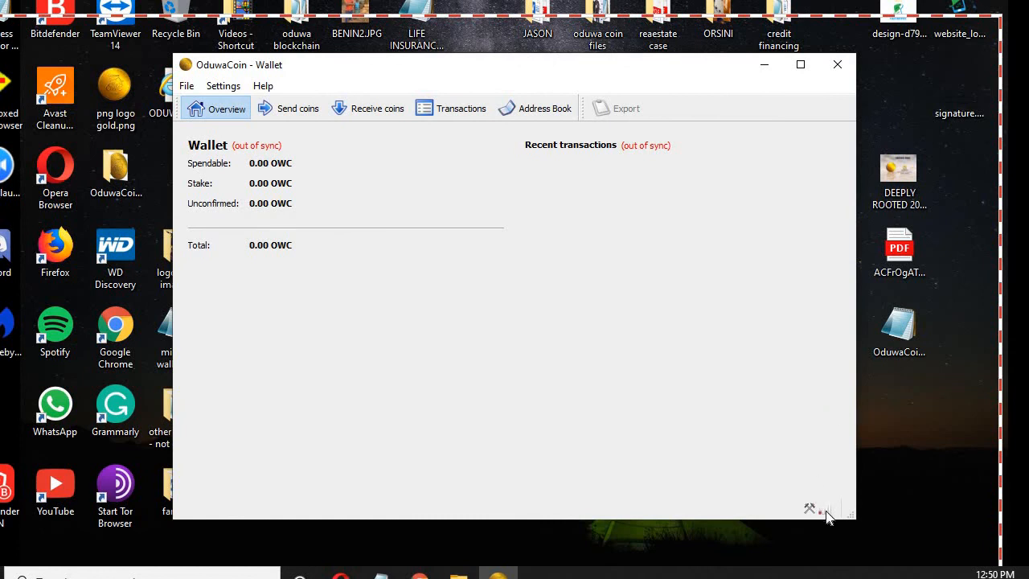
pyautogui.moveTo(828, 516)
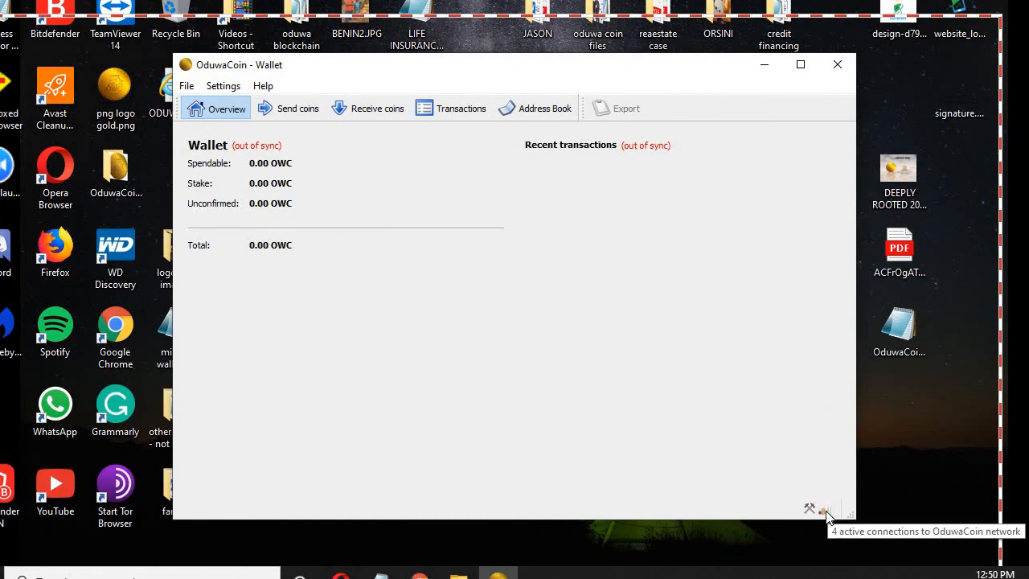
# Review the wallet's network options and check the connection and block chain information in the debug window.
pyautogui.click(224, 86)
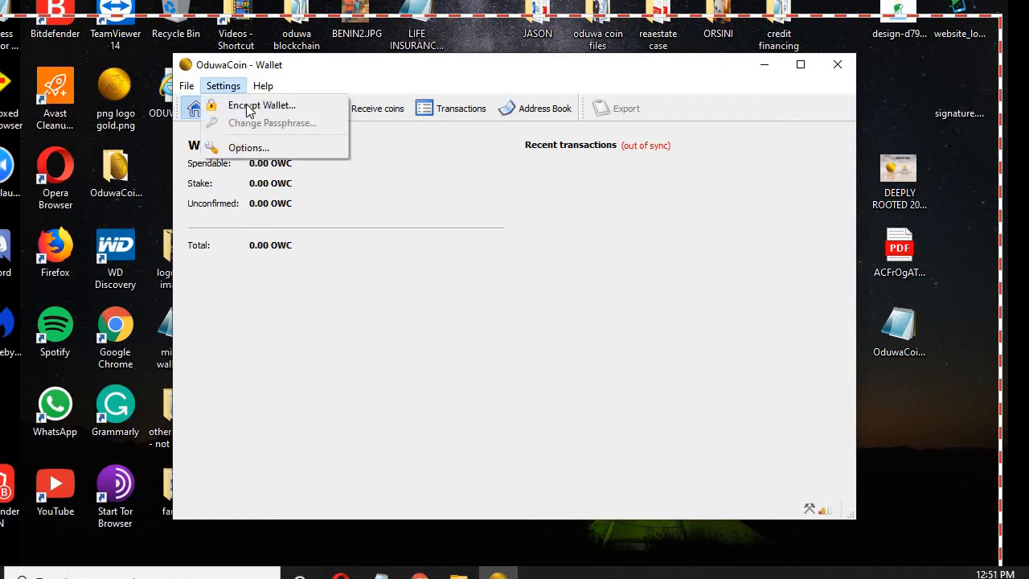
pyautogui.click(249, 148)
pyautogui.click(372, 169)
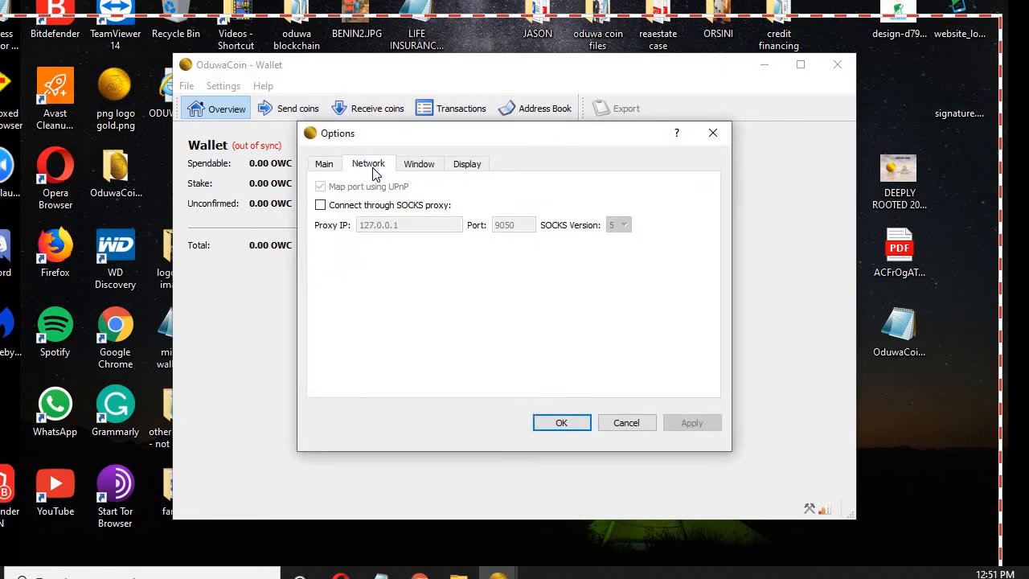
pyautogui.click(713, 133)
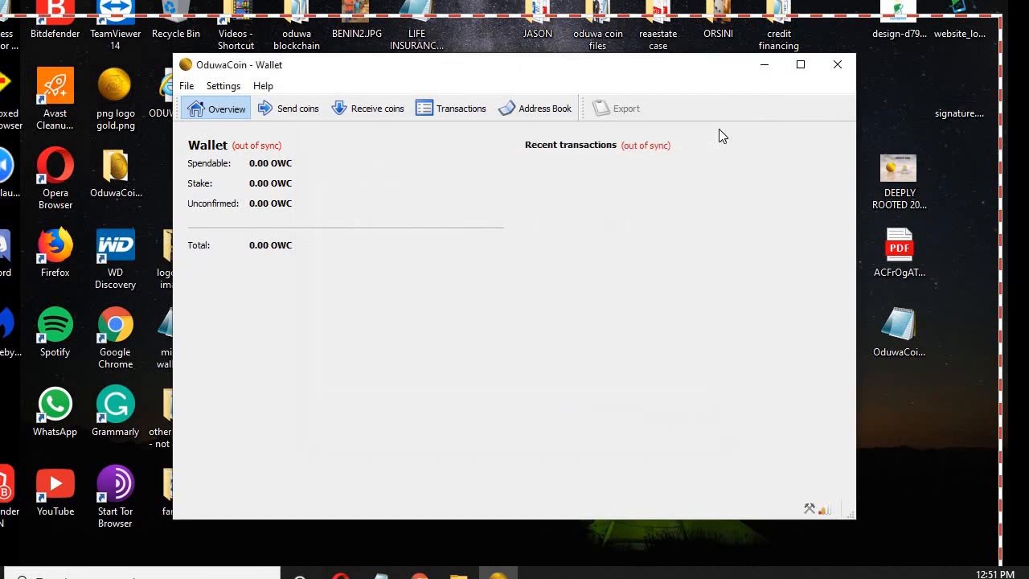
pyautogui.click(263, 87)
pyautogui.click(285, 103)
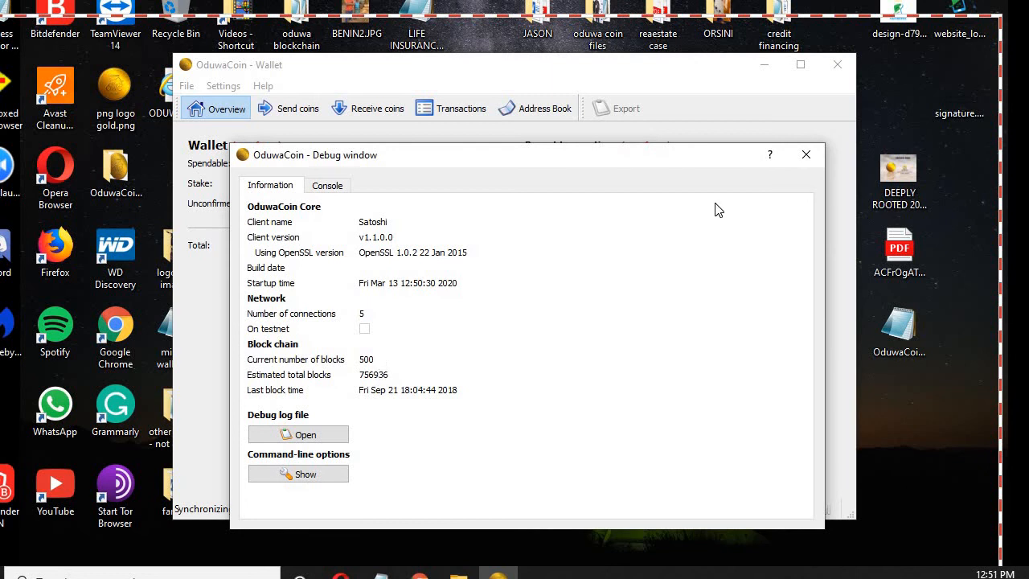
pyautogui.click(810, 159)
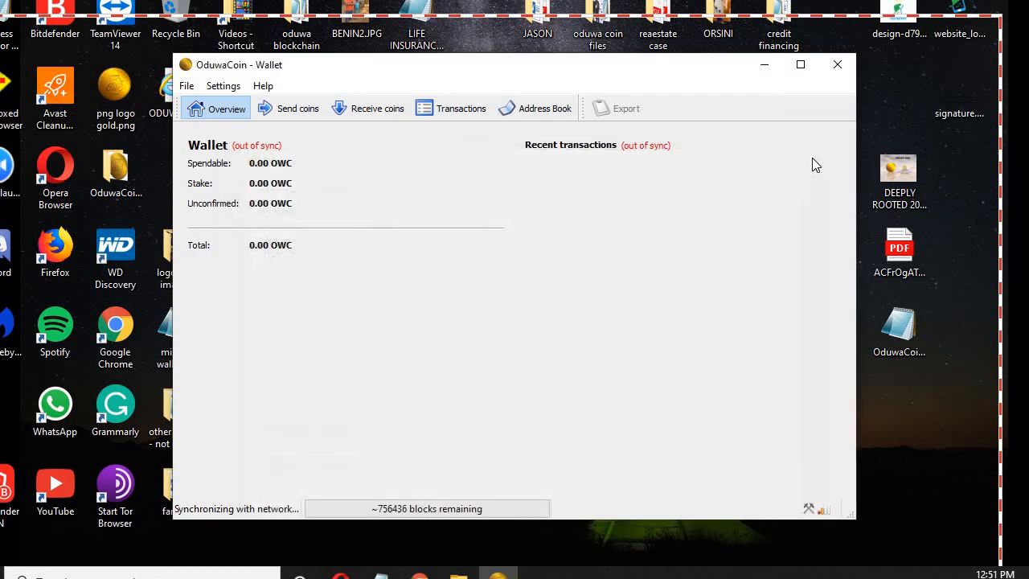
# Minimize the wallet and close both OduwaCoin-.Windows folder windows and the owc bootstrap & oduwa coin window.
pyautogui.click(766, 68)
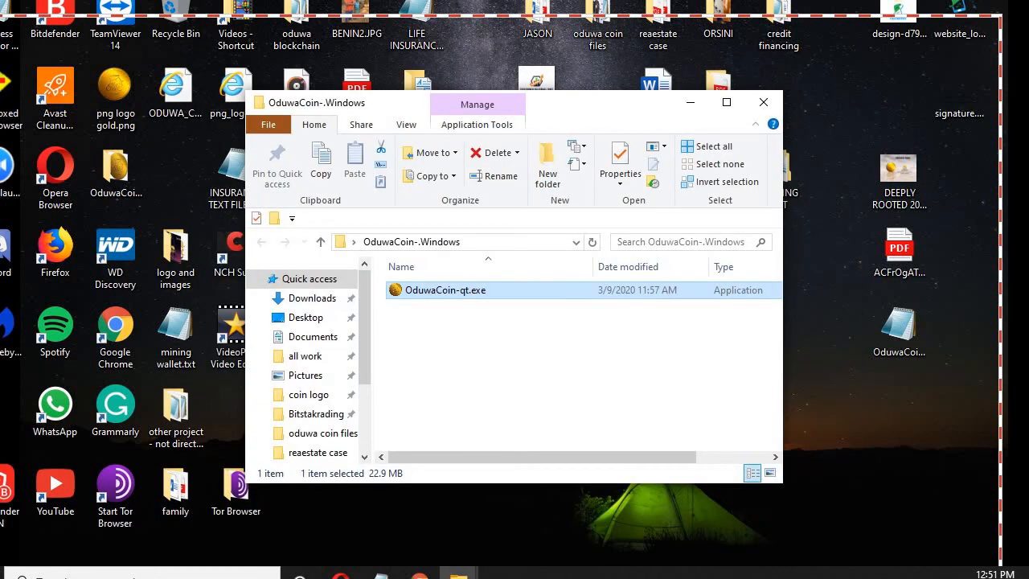
pyautogui.click(458, 573)
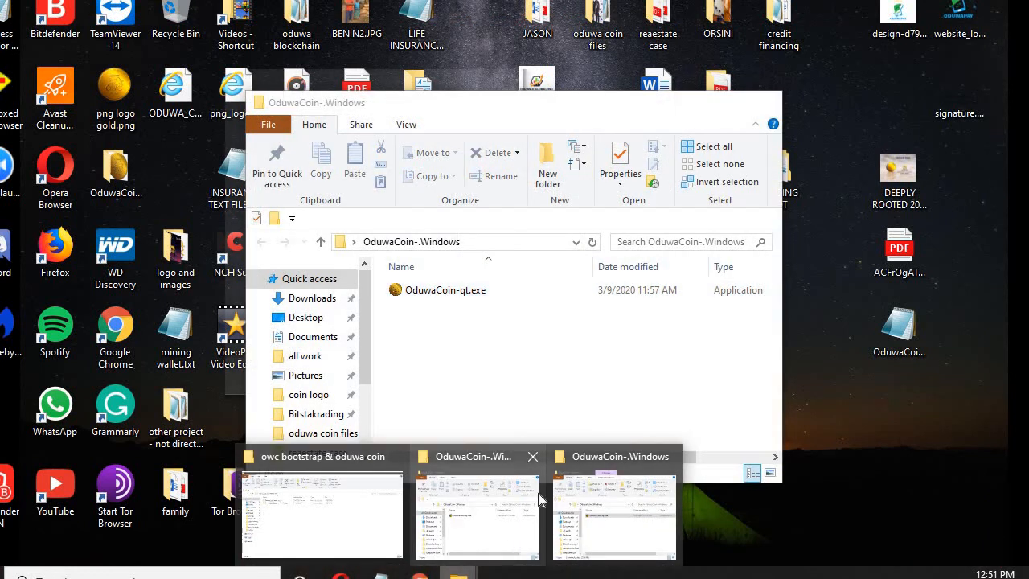
pyautogui.click(532, 455)
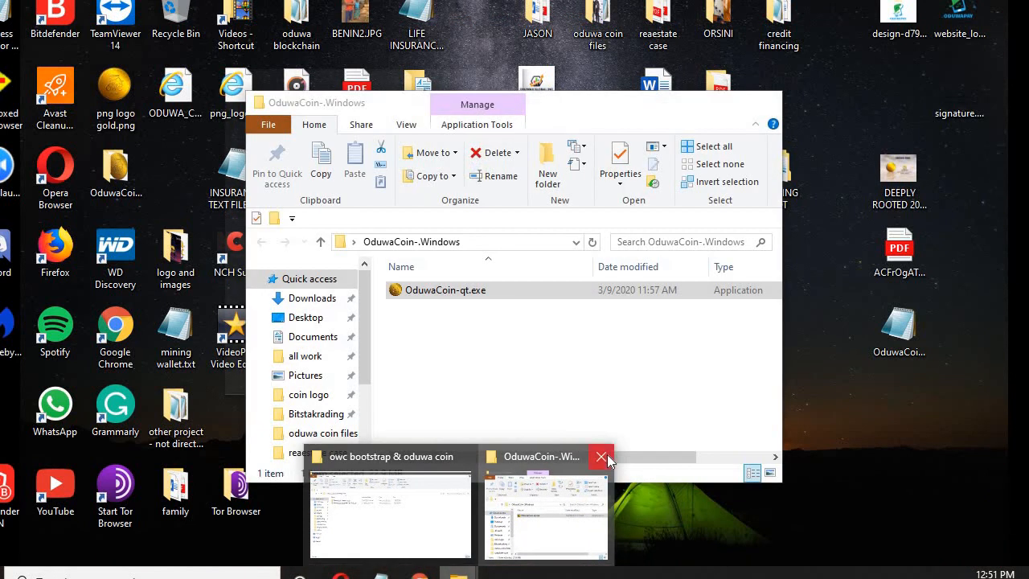
pyautogui.click(607, 454)
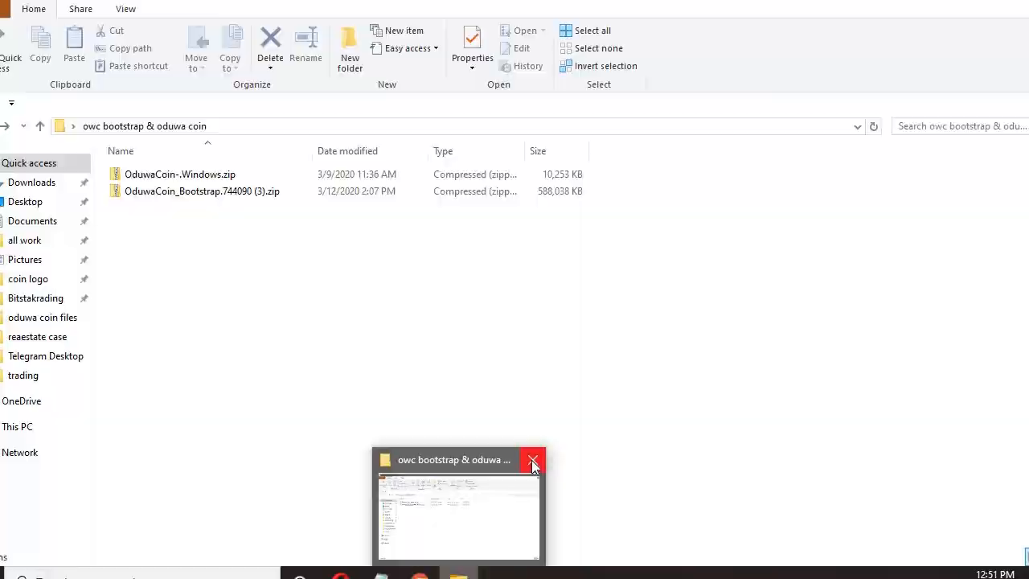
pyautogui.click(533, 456)
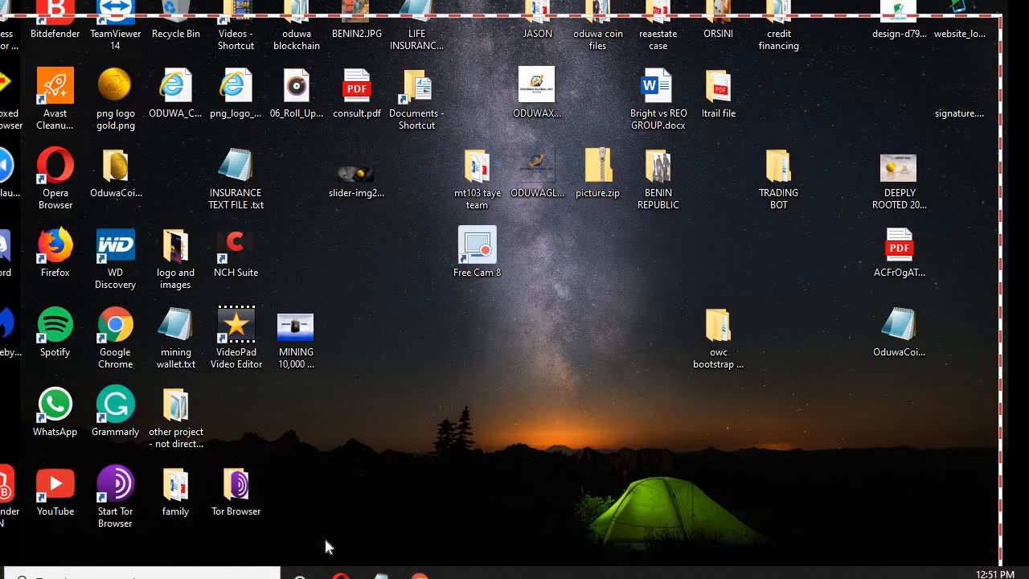
# Search for %appdata% in Windows and open the Roaming folder.
pyautogui.click(201, 574)
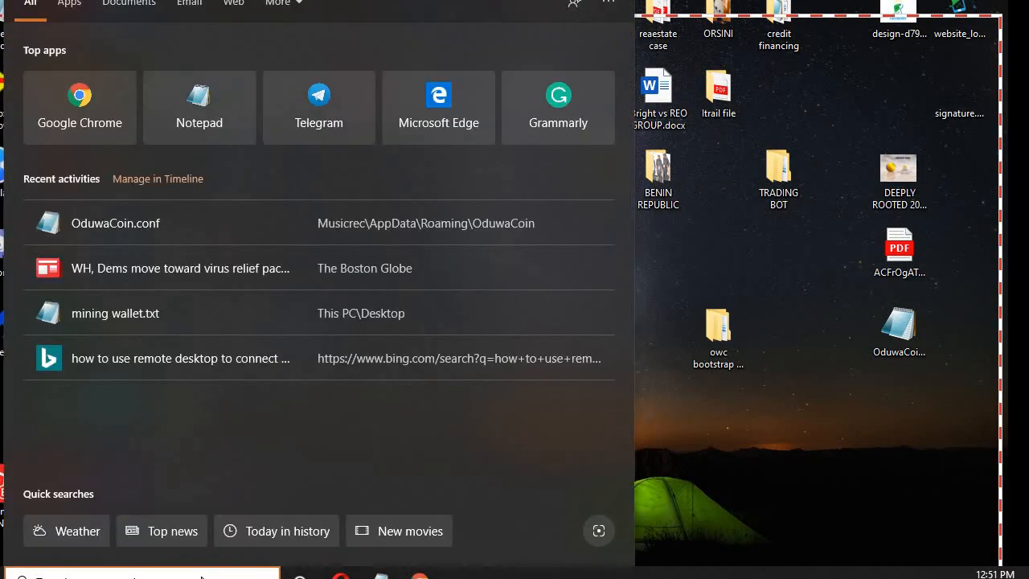
pyautogui.write('app')
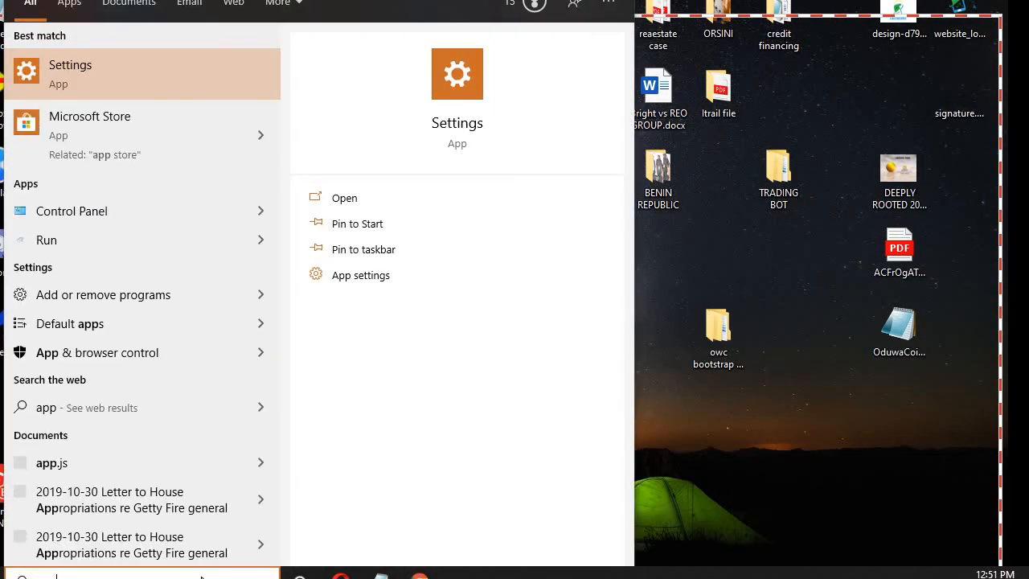
pyautogui.press('BackSpace')
pyautogui.press('BackSpace')
pyautogui.press('BackSpace')
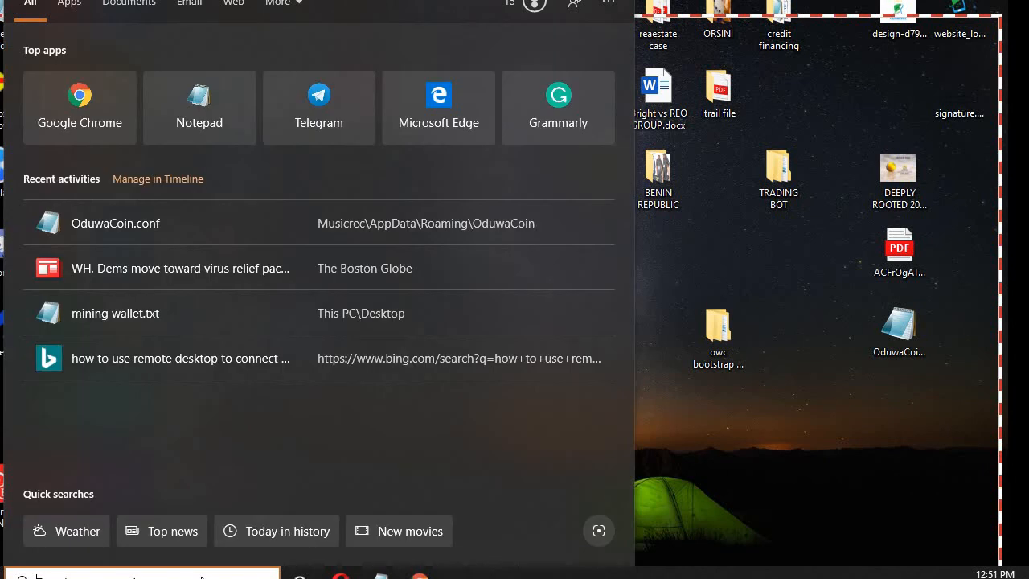
pyautogui.write('%app')
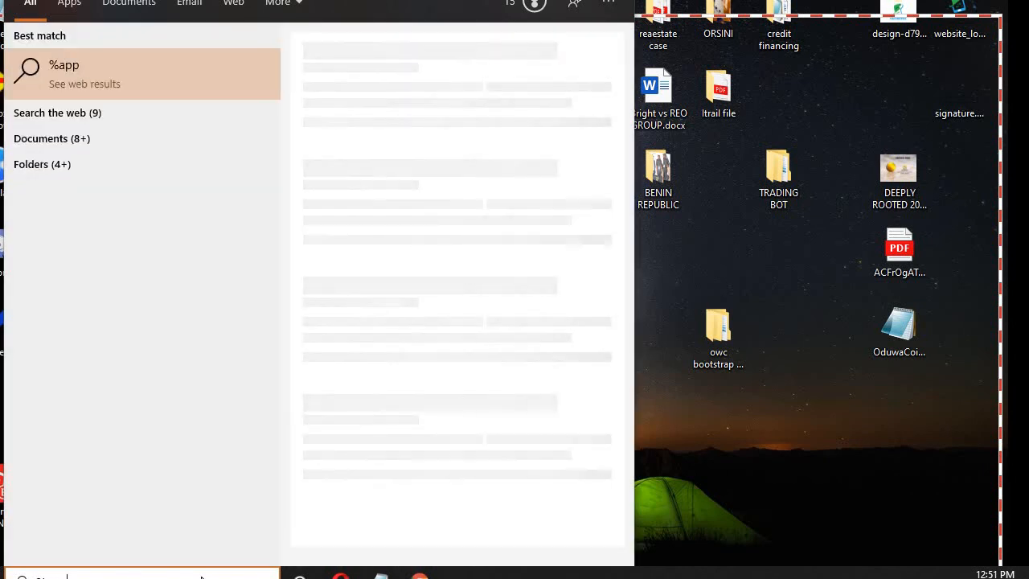
pyautogui.write('data%')
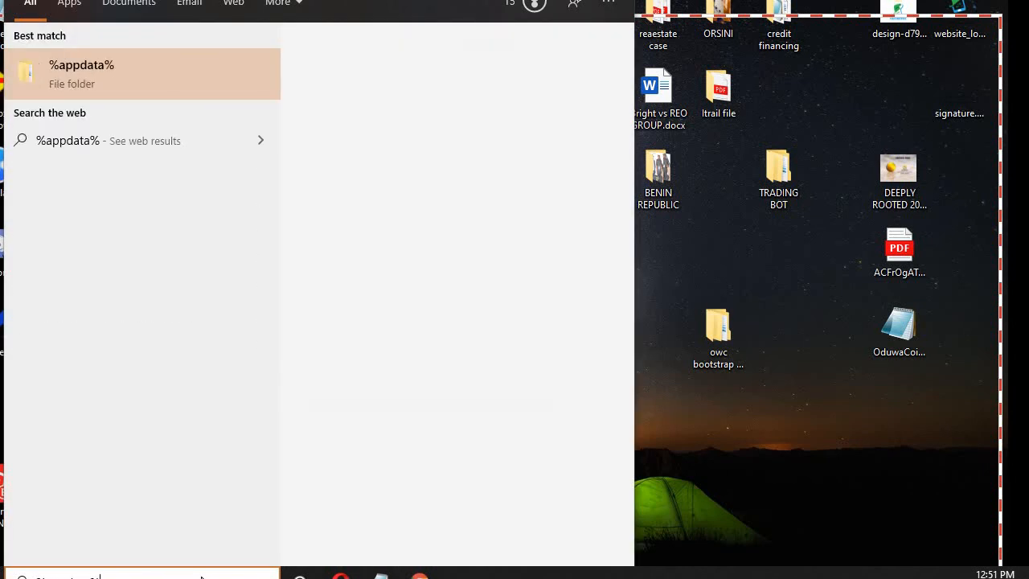
pyautogui.press('Return')
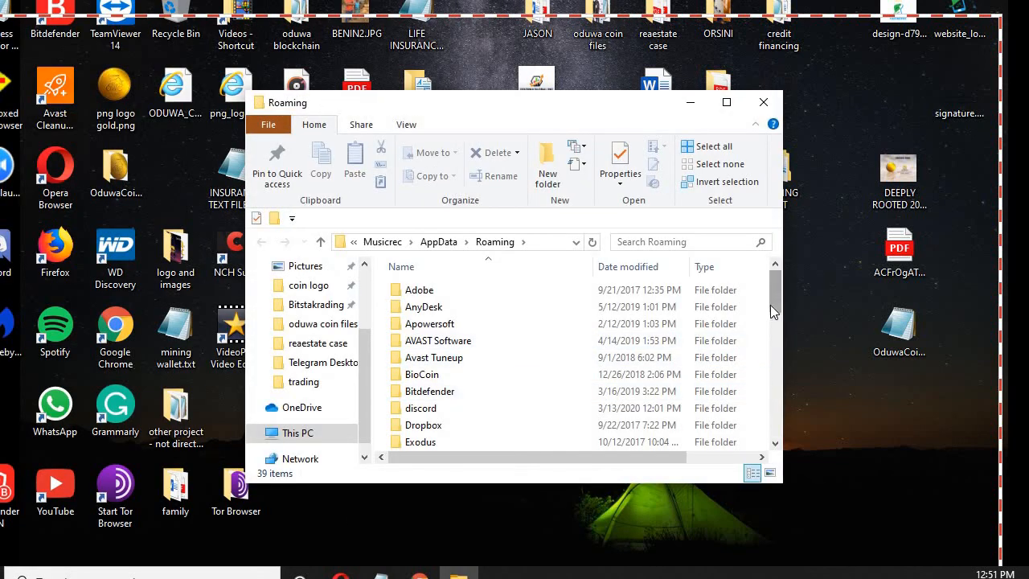
# Open the OduwaCoin folder inside Roaming, maximize its window and examine the size of the blk0001.dat file.
pyautogui.moveTo(770, 306); pyautogui.dragTo(775, 344)
pyautogui.scroll(-2, 402, 367)
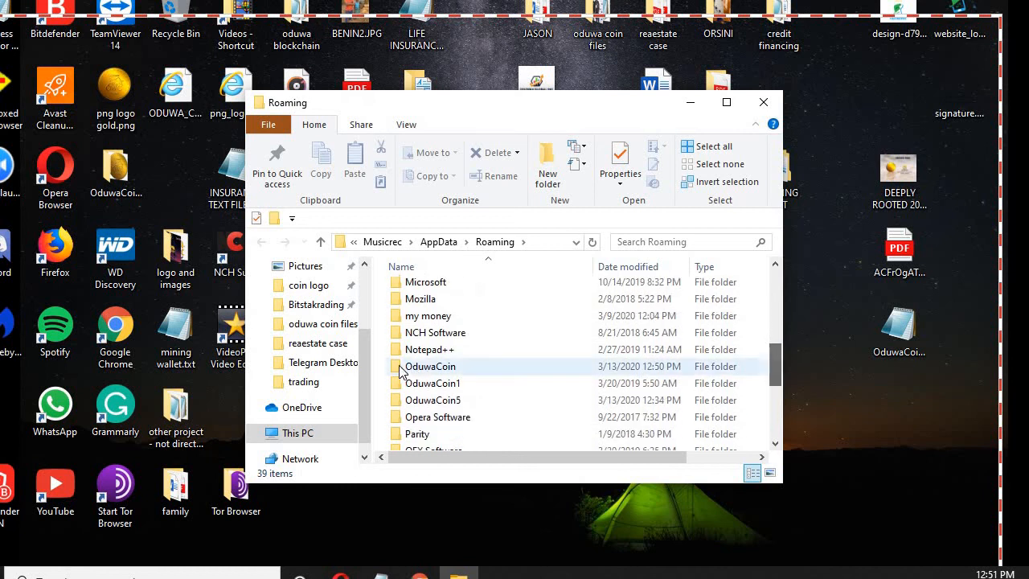
pyautogui.click(430, 383)
pyautogui.doubleClick(435, 375)
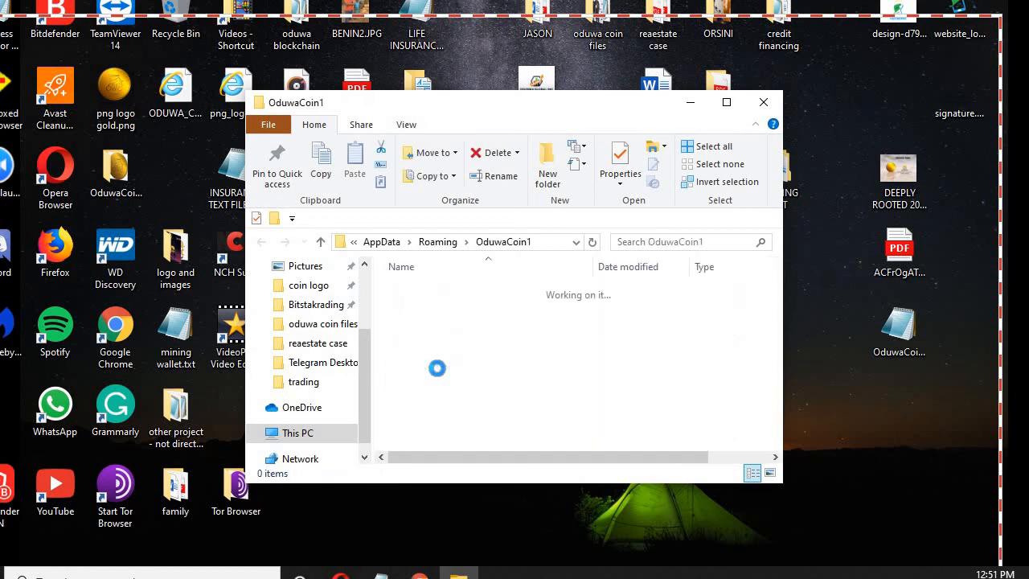
pyautogui.click(264, 243)
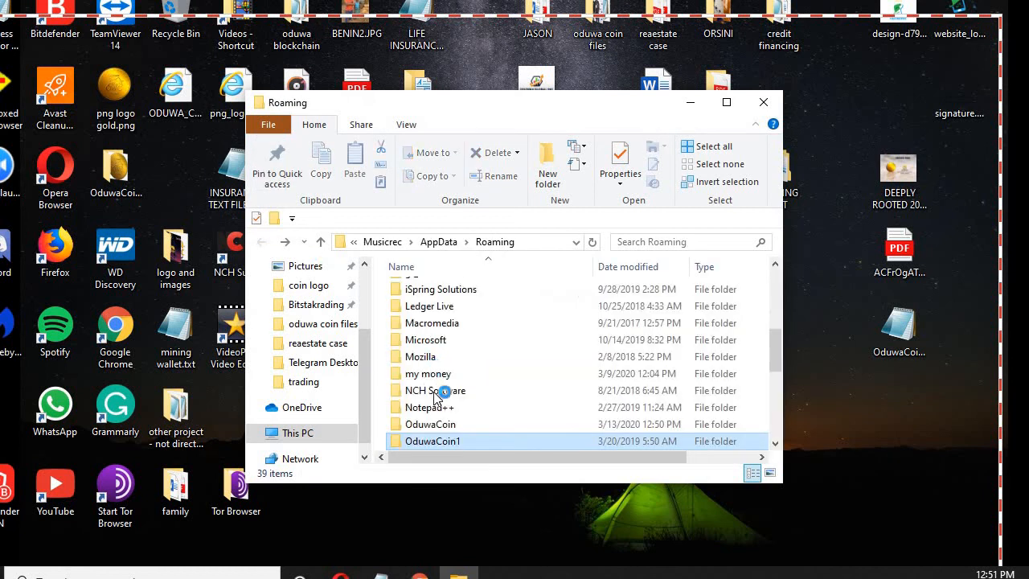
pyautogui.click(439, 425)
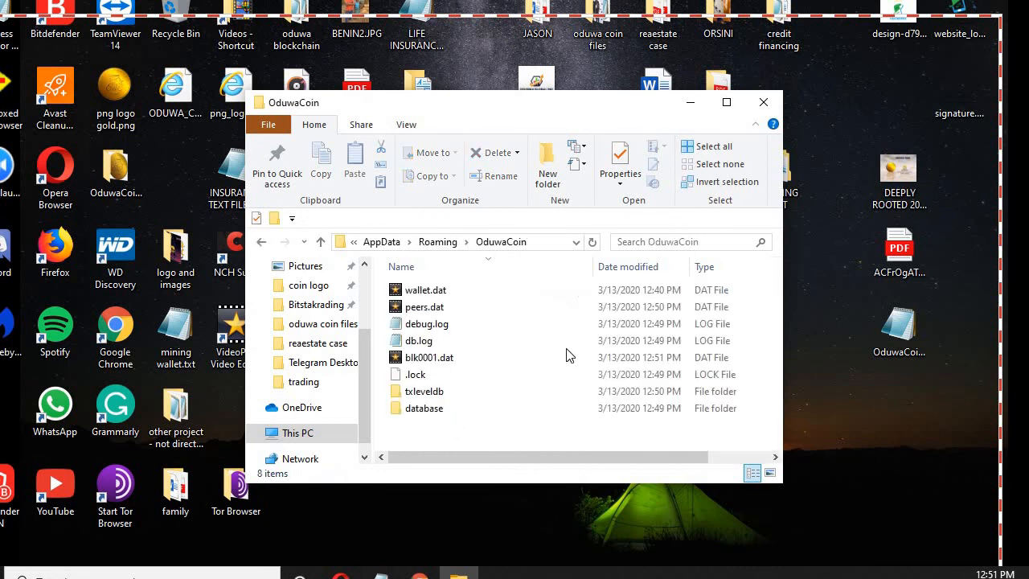
pyautogui.click(726, 103)
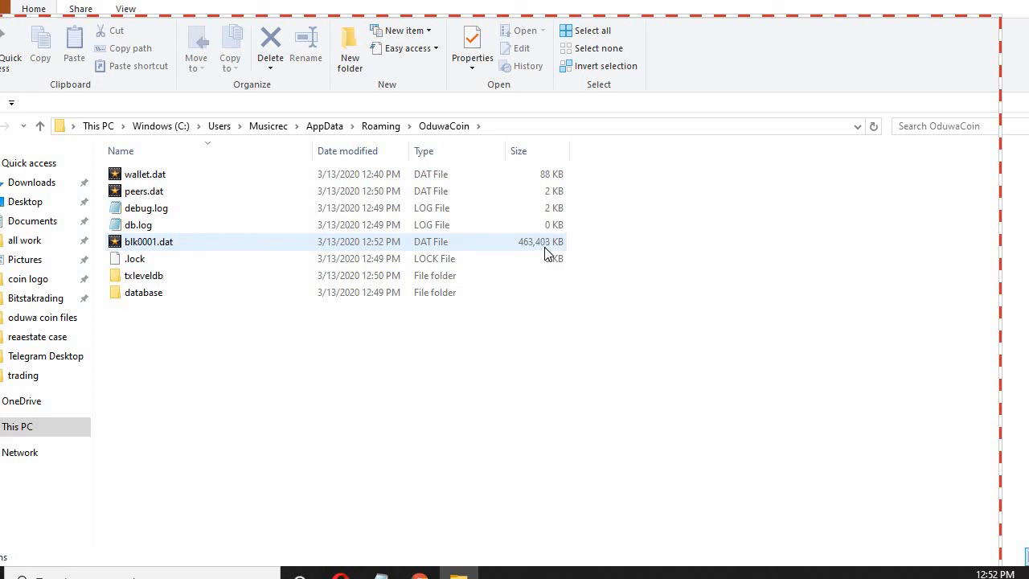
# Bring the OduwaCoin wallet back to the front and check its connections and block count in the debug window.
pyautogui.click(419, 573)
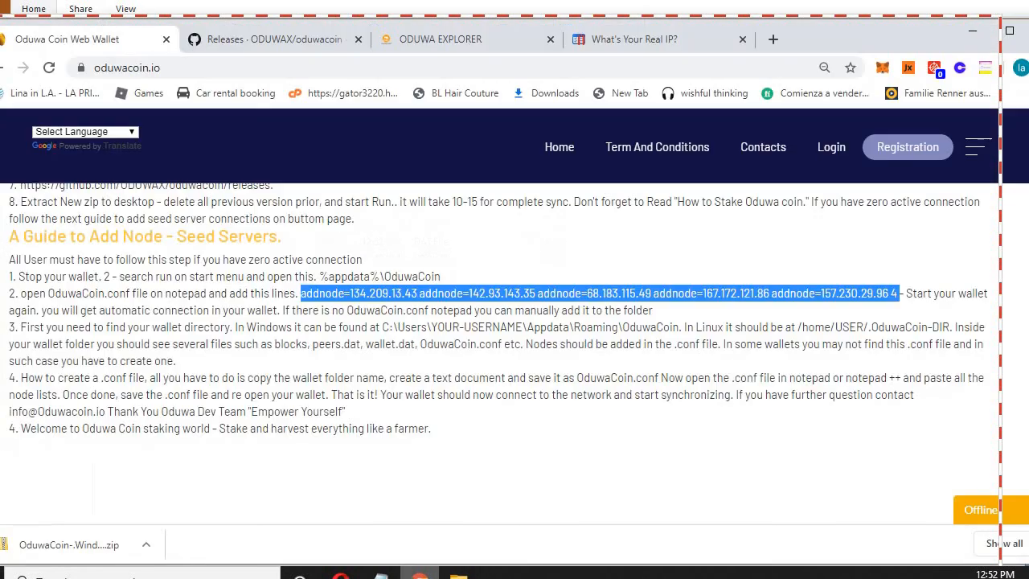
pyautogui.click(957, 572)
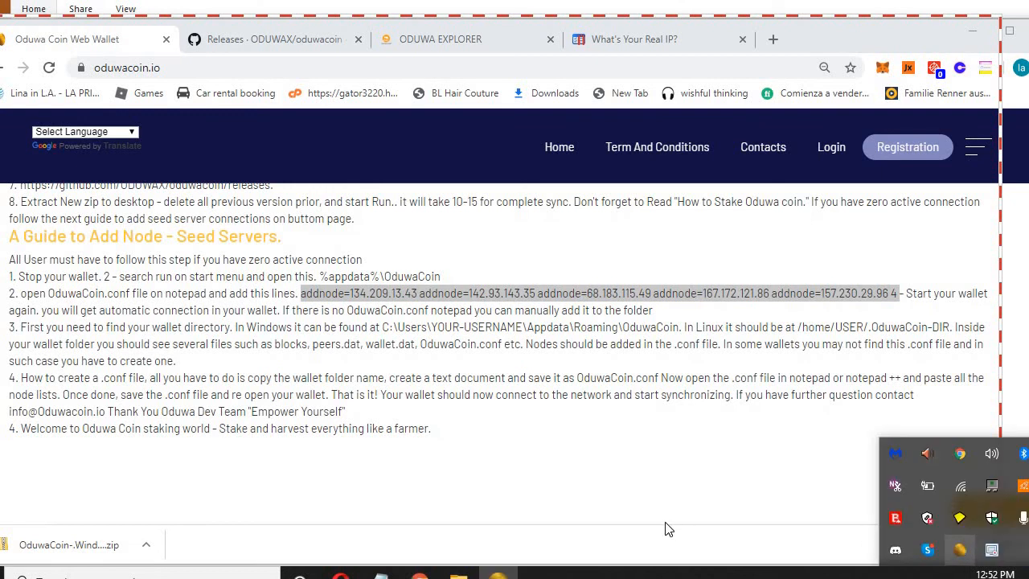
pyautogui.click(499, 575)
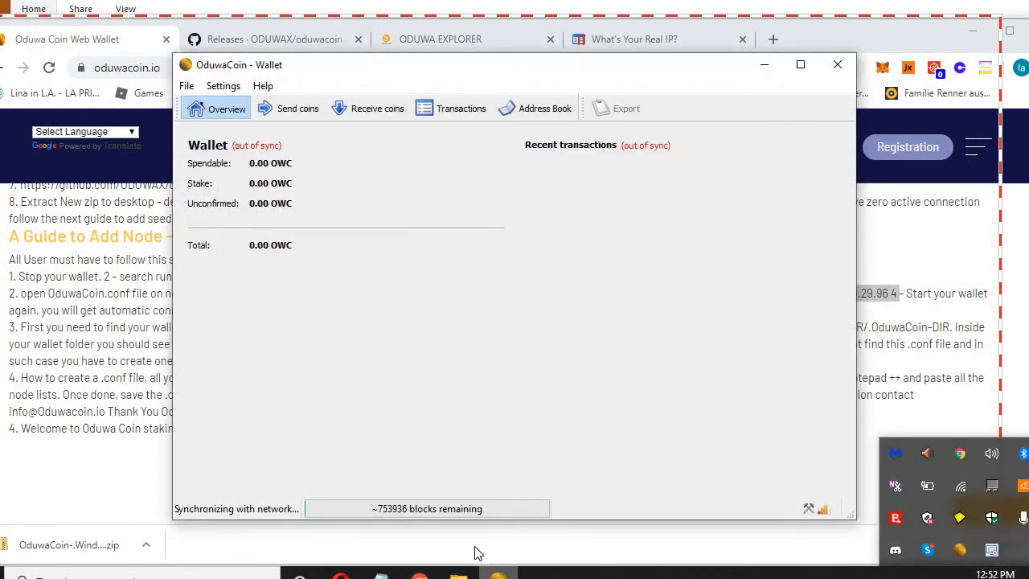
pyautogui.click(262, 85)
pyautogui.click(279, 106)
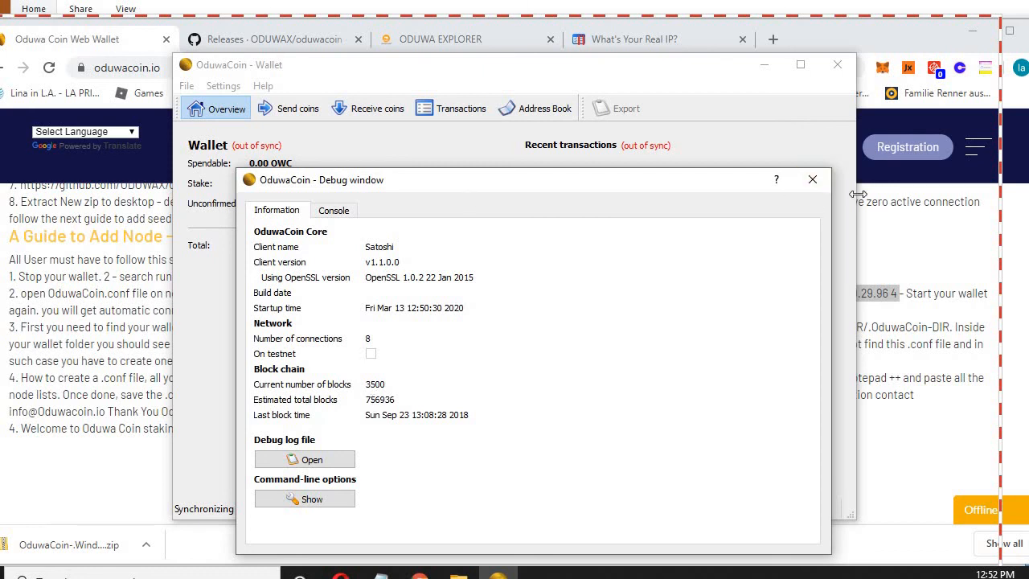
pyautogui.click(518, 147)
pyautogui.click(229, 86)
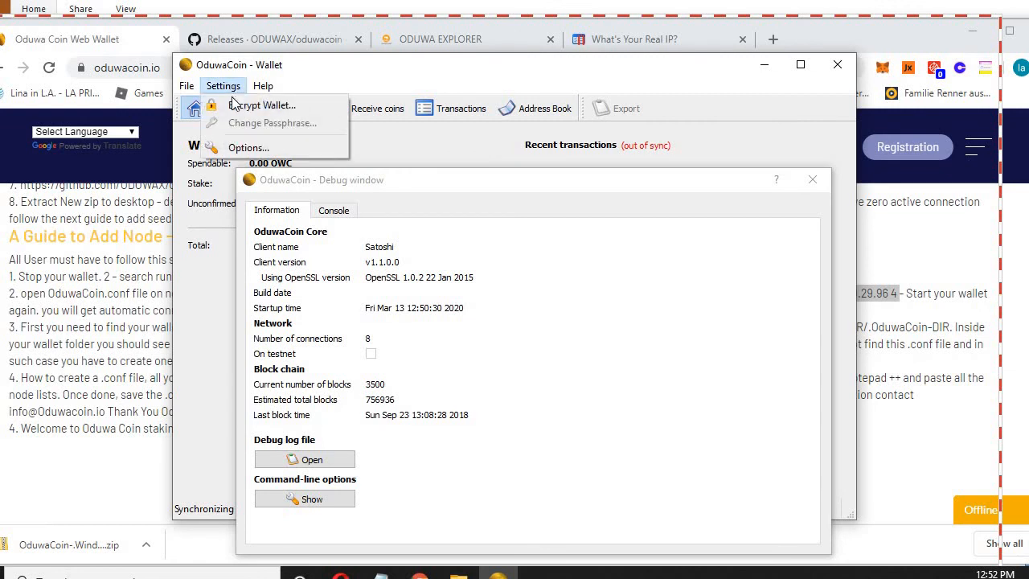
pyautogui.click(199, 302)
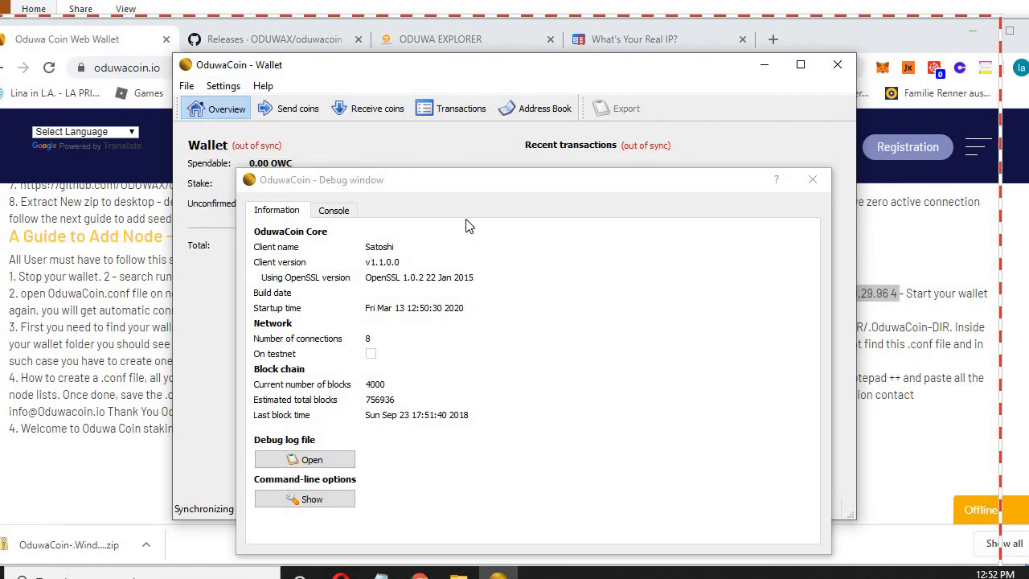
pyautogui.click(813, 181)
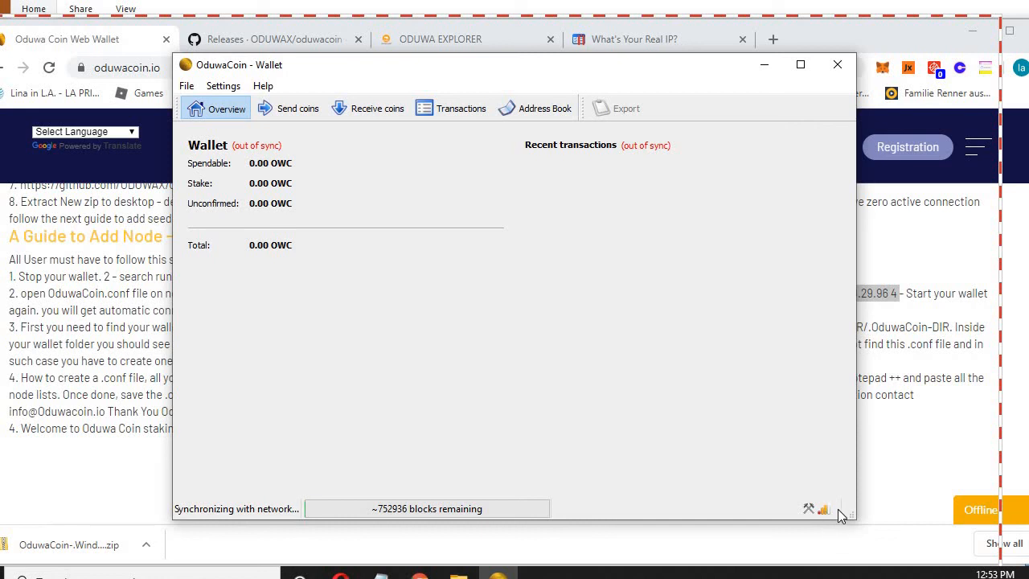
# View the wallet's receiving address, return to the overview and look at the encryption option without starting it.
pyautogui.moveTo(826, 513)
pyautogui.click(401, 115)
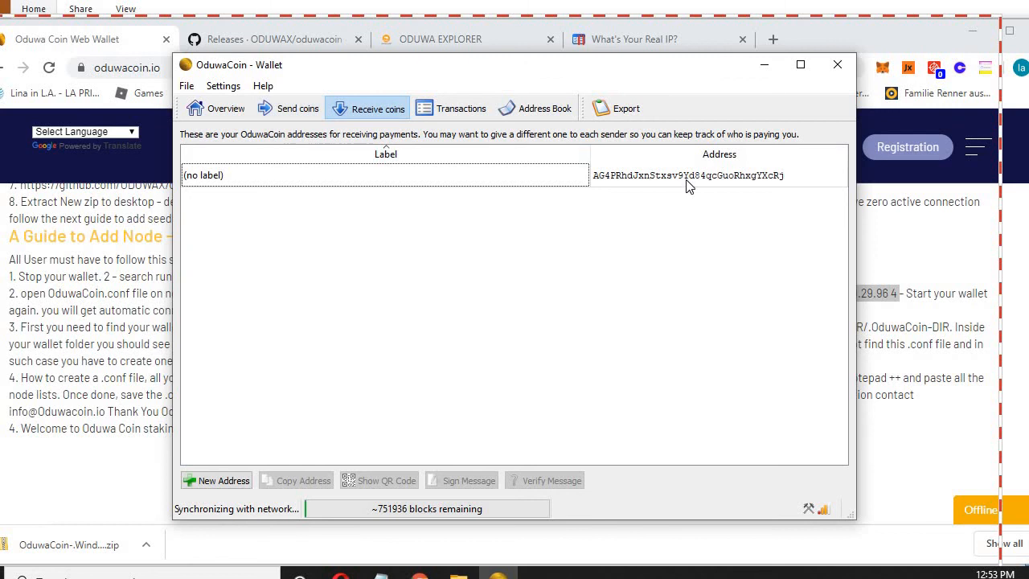
pyautogui.click(227, 110)
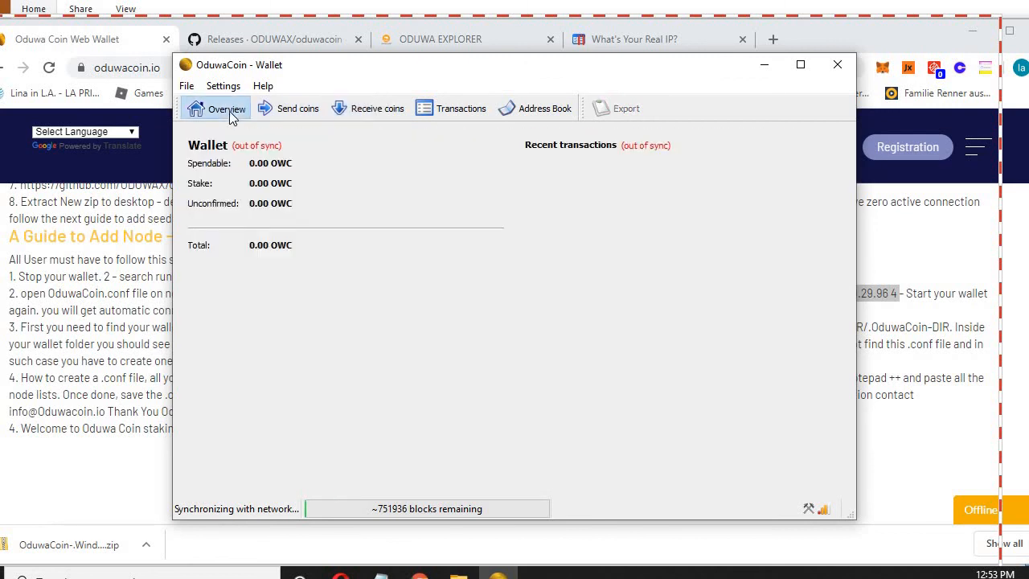
pyautogui.click(223, 85)
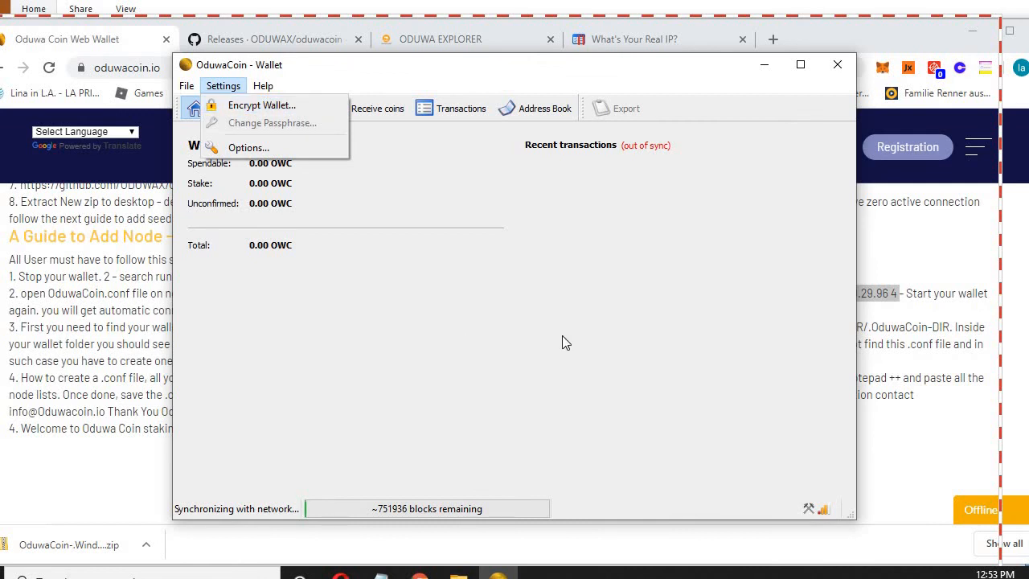
pyautogui.click(209, 473)
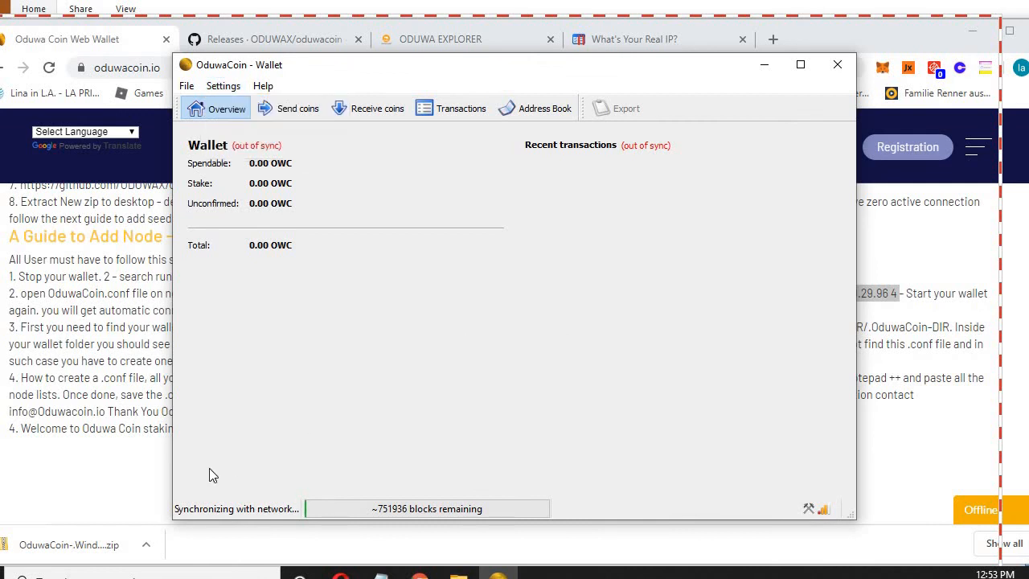
# Switch to the oduwacoin.io page in the browser and go back up to its opening banner.
pyautogui.click(95, 474)
pyautogui.scroll(15, 515, 354)
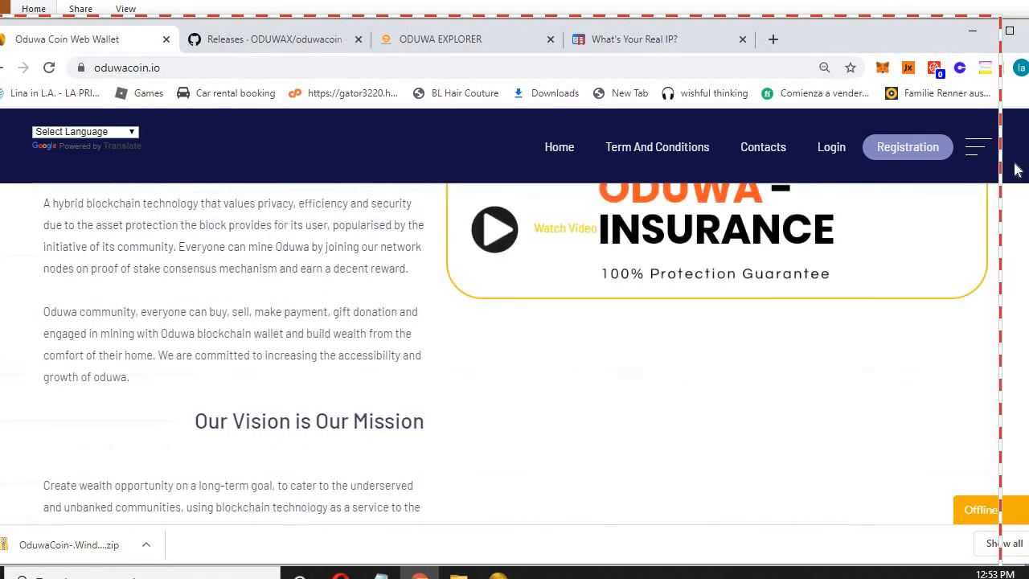
pyautogui.moveTo(1017, 171); pyautogui.dragTo(1011, 136)
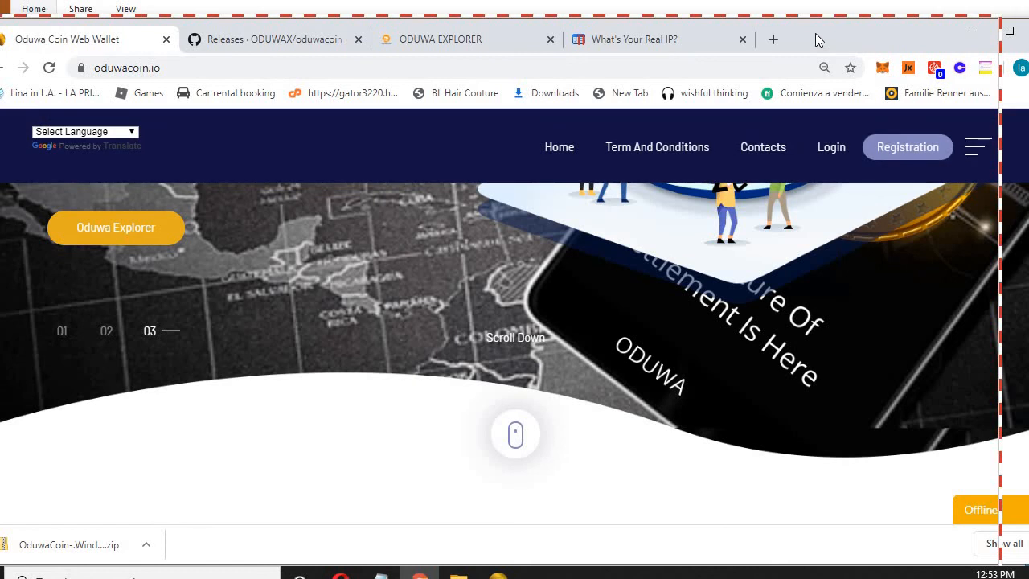
pyautogui.moveTo(815, 33)
pyautogui.mouseDown()
pyautogui.moveTo(850, 35)
pyautogui.moveTo(809, 33)
pyautogui.mouseUp()
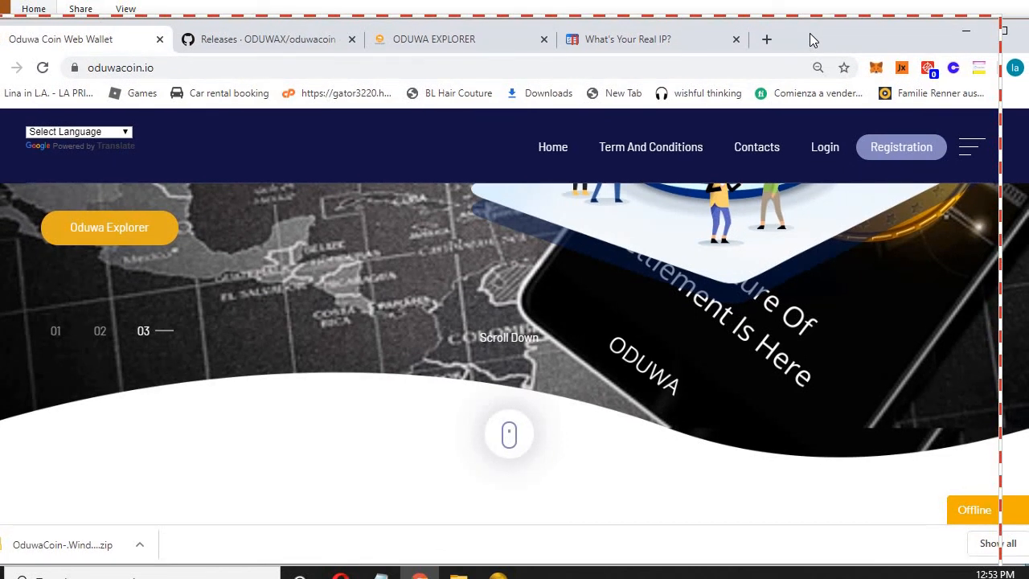
pyautogui.click(961, 574)
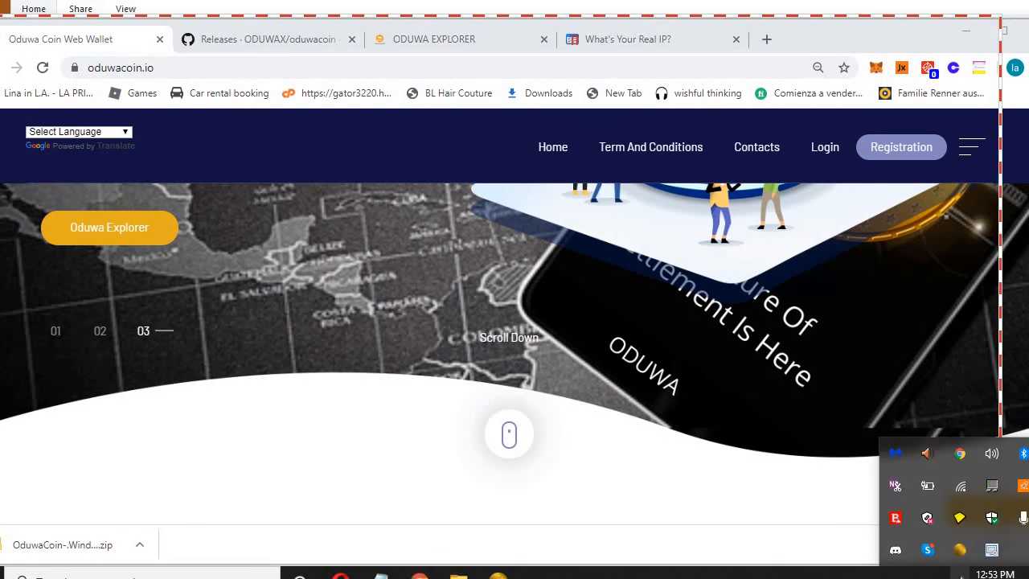
pyautogui.click(993, 553)
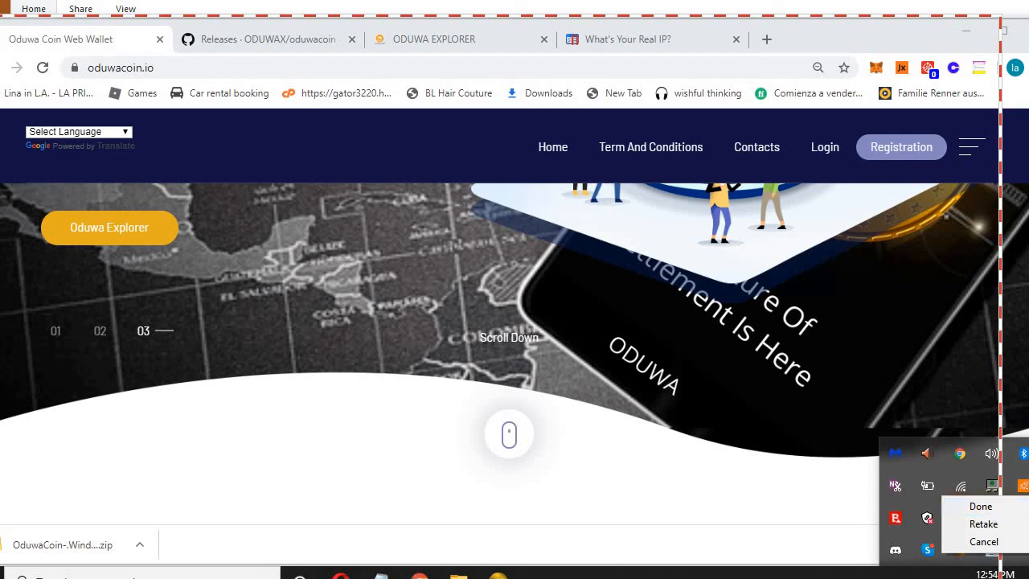
pyautogui.click(961, 506)
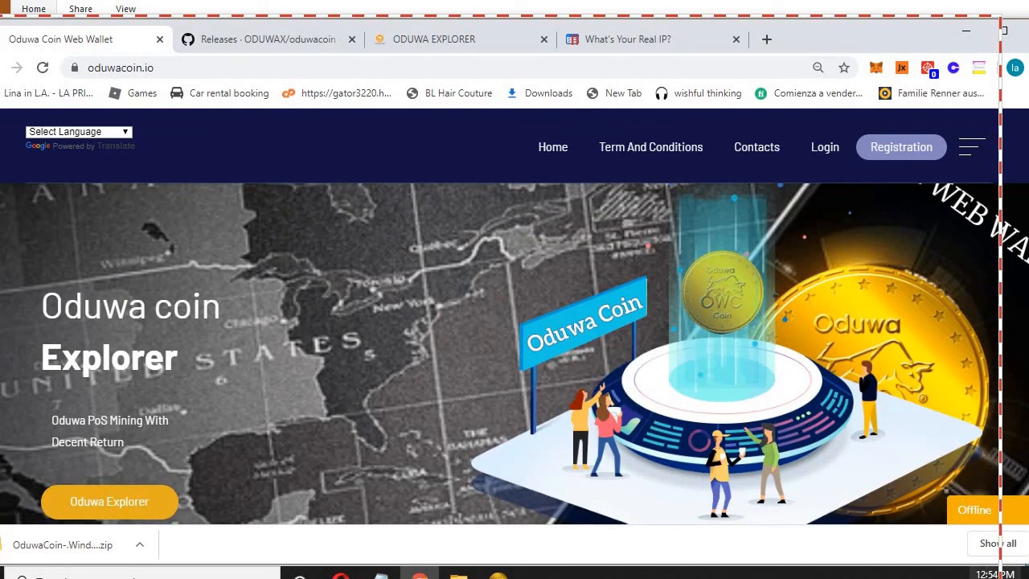
pyautogui.click(990, 571)
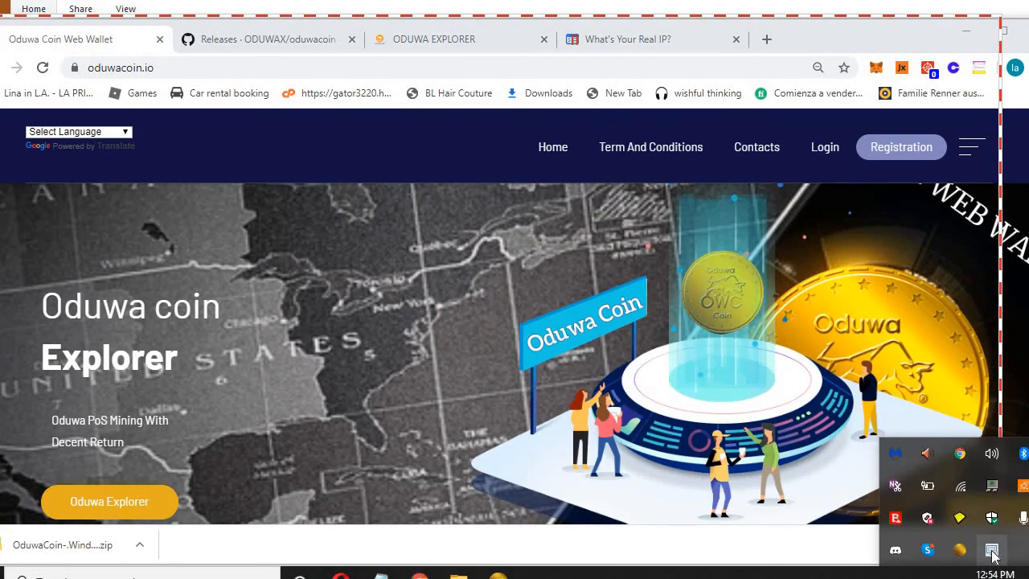
pyautogui.click(992, 555)
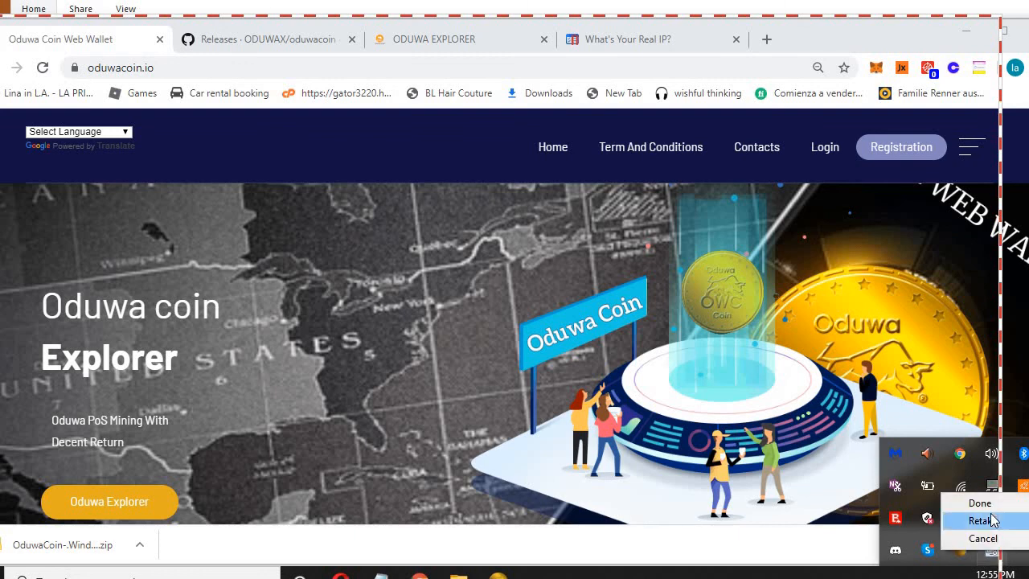